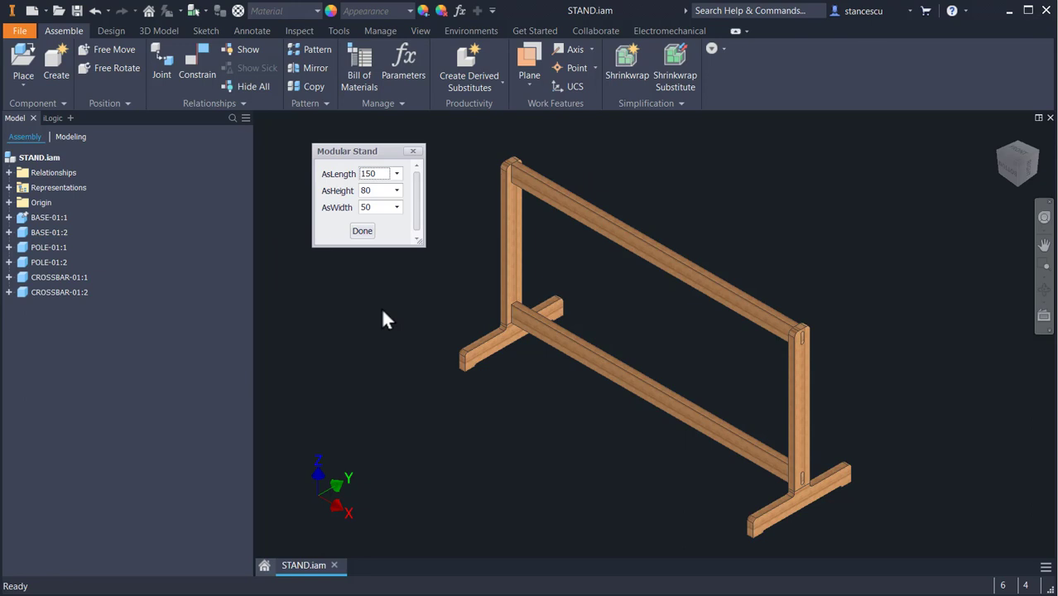
- Set the Modular Stand form values to AsLength 120, AsHeight 50 and AsWidth 30
click(396, 174)
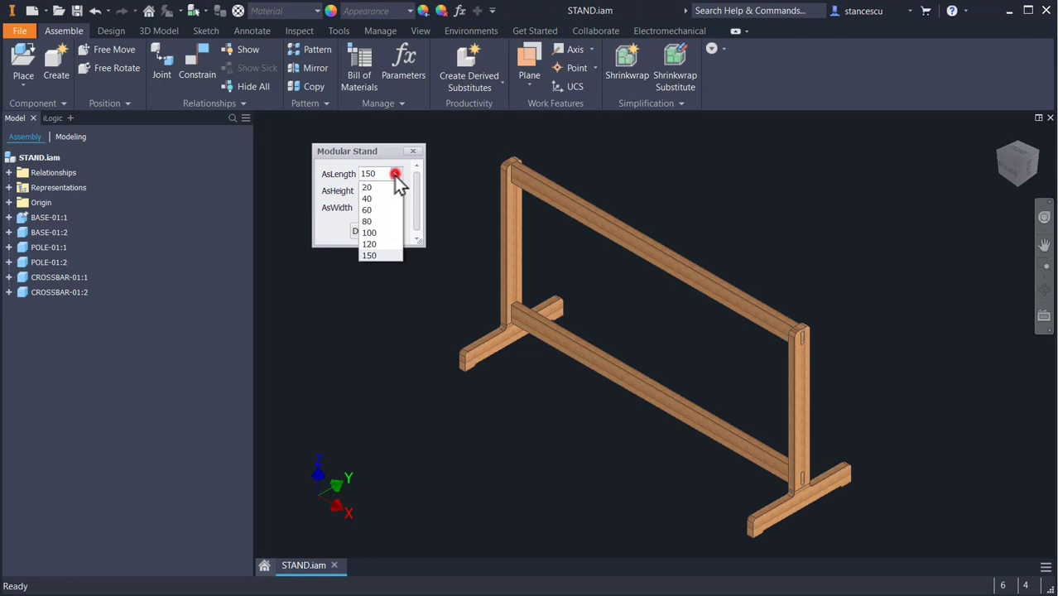
click(383, 244)
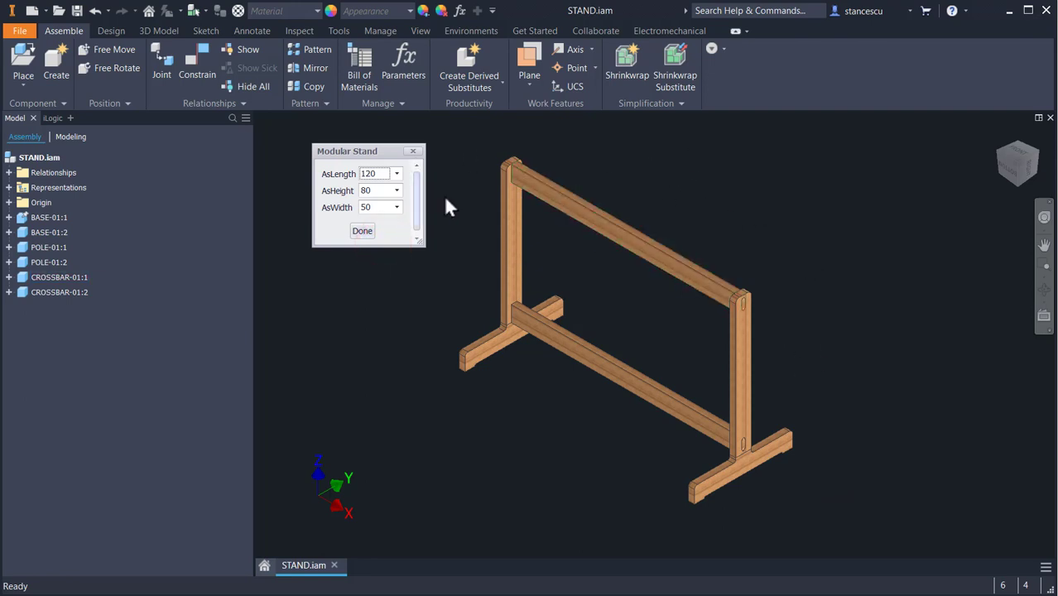
click(396, 191)
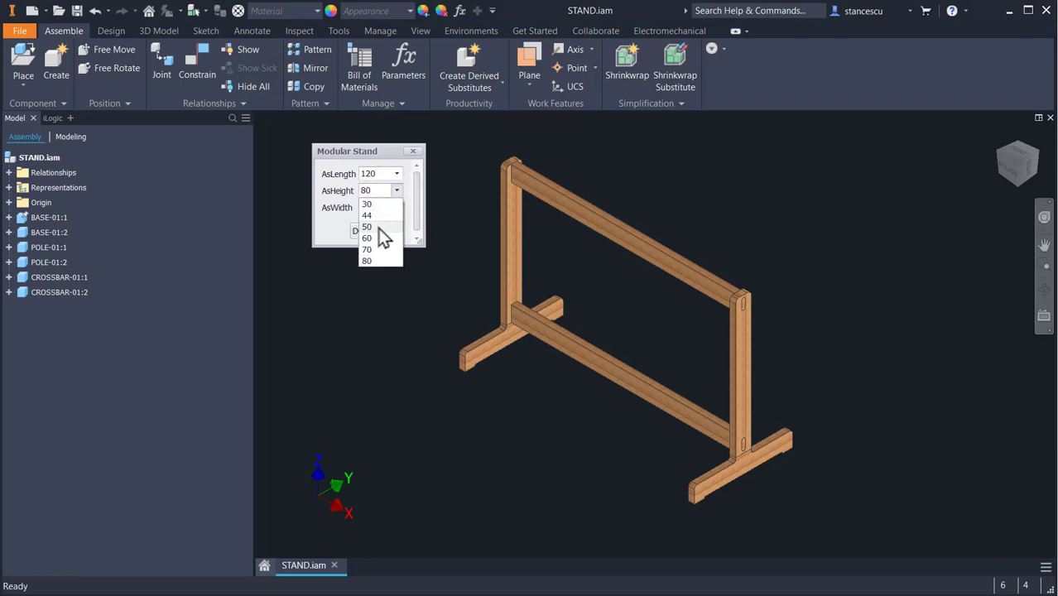
click(379, 229)
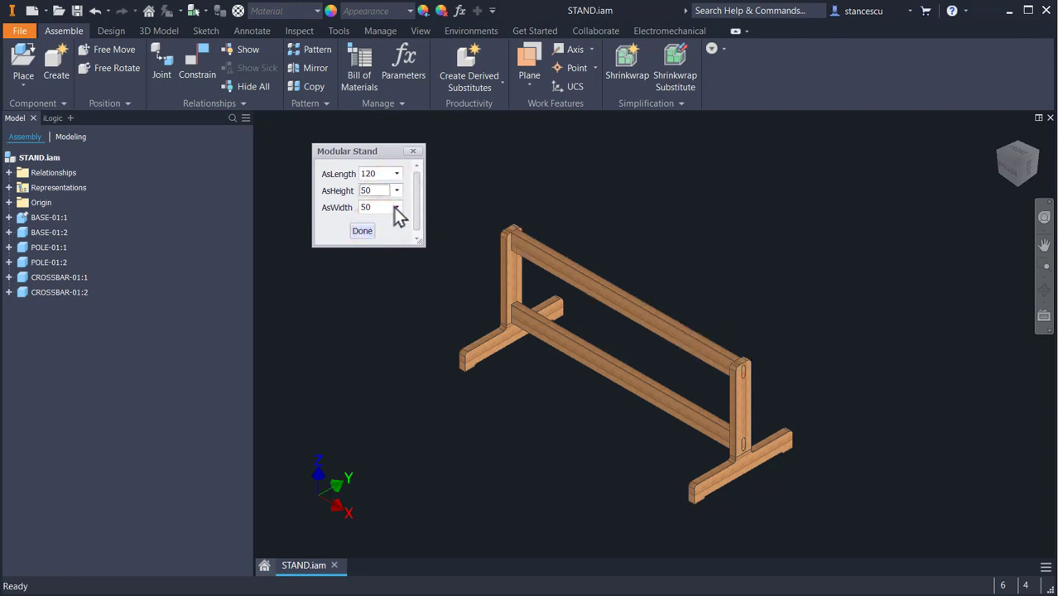
click(395, 207)
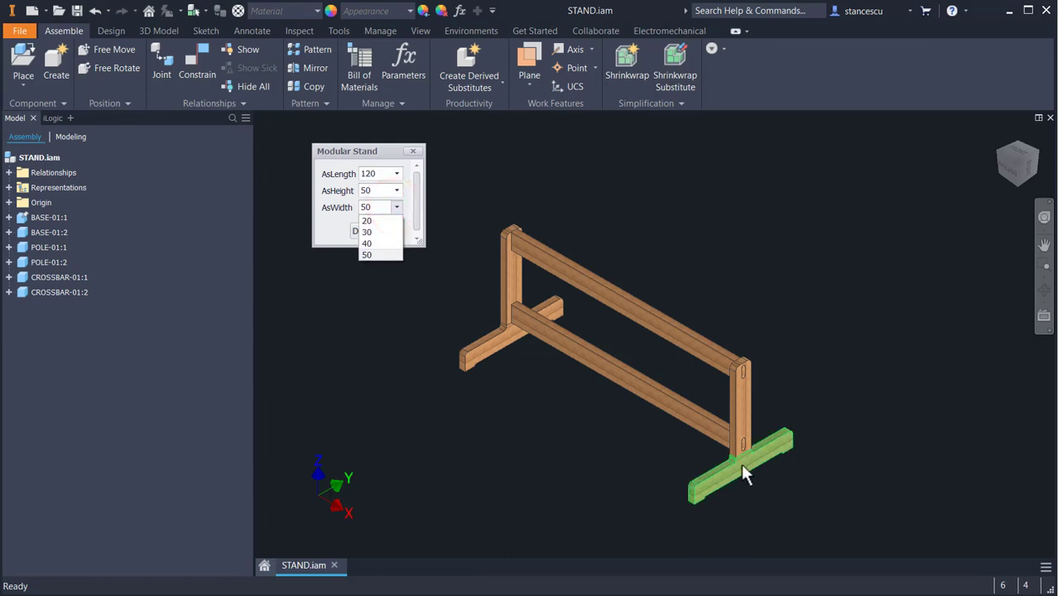
click(367, 231)
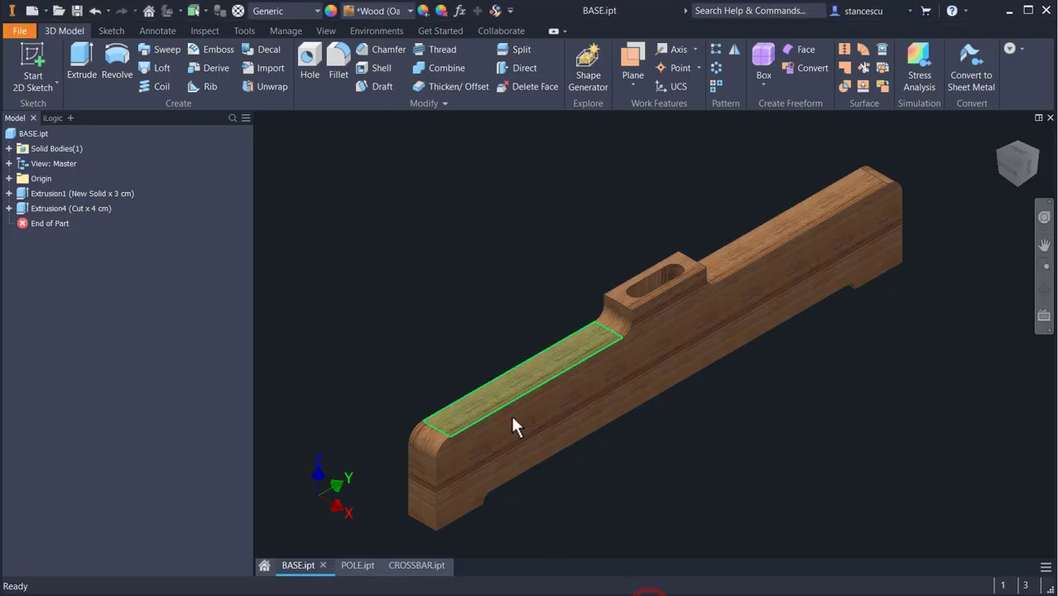
- Examine the model parameters of BASE.ipt, POLE.ipt and CROSSBAR.ipt in turn, closing each parameter list without changes
click(461, 10)
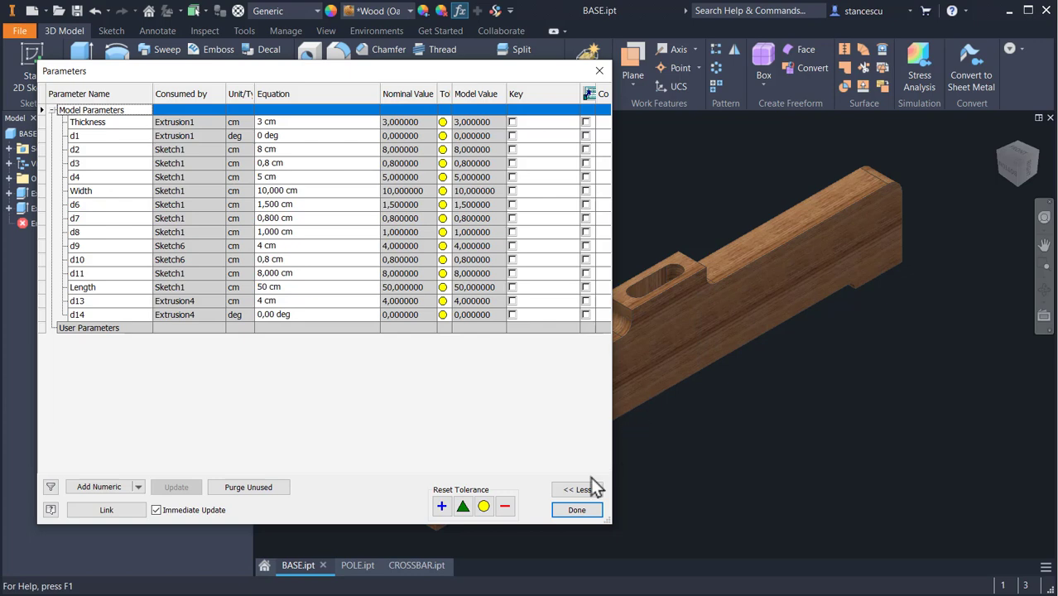
click(578, 512)
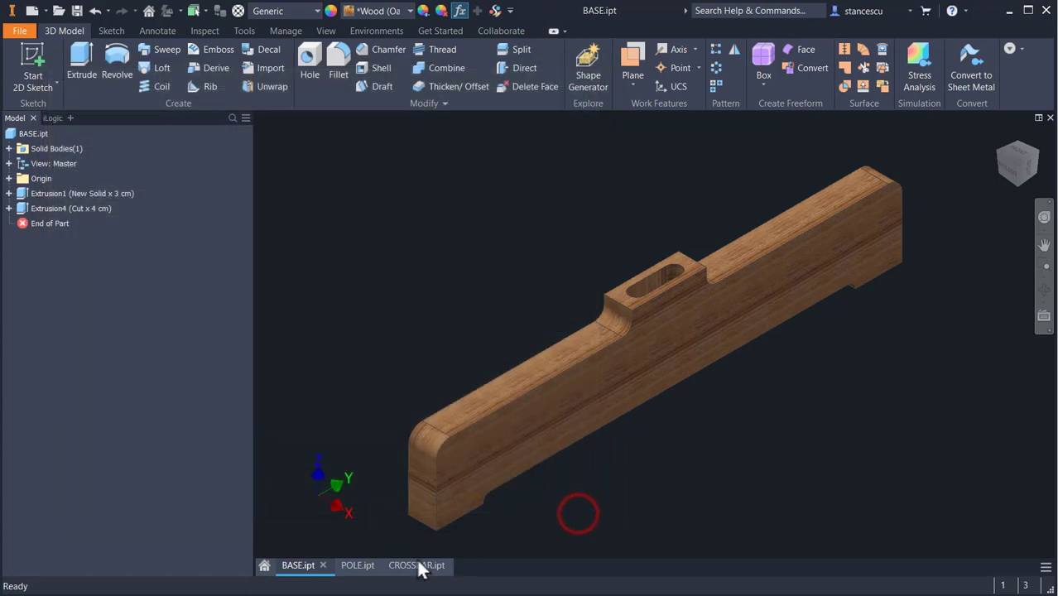
click(357, 566)
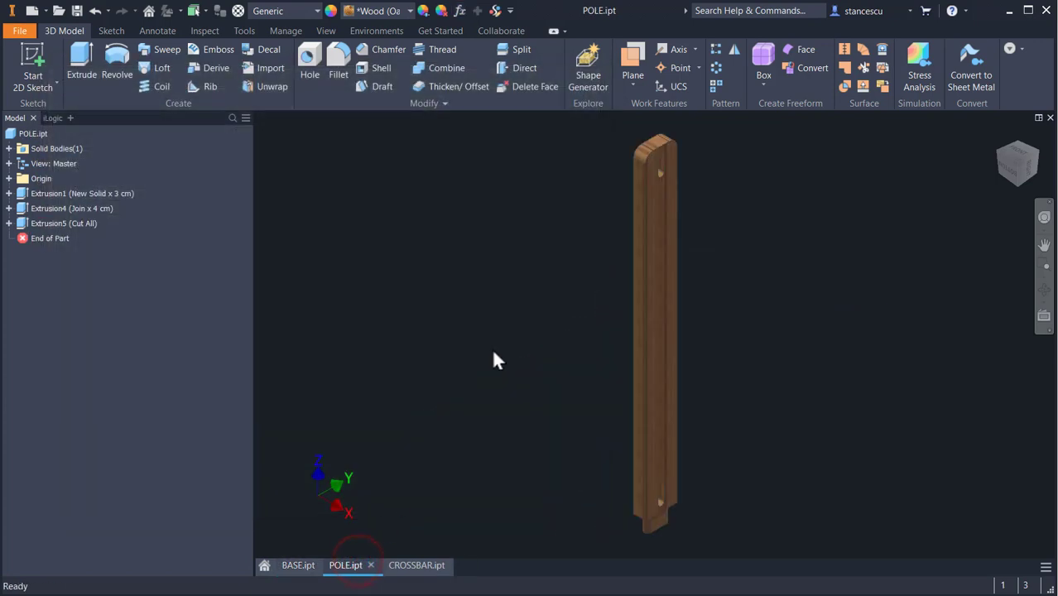
click(460, 12)
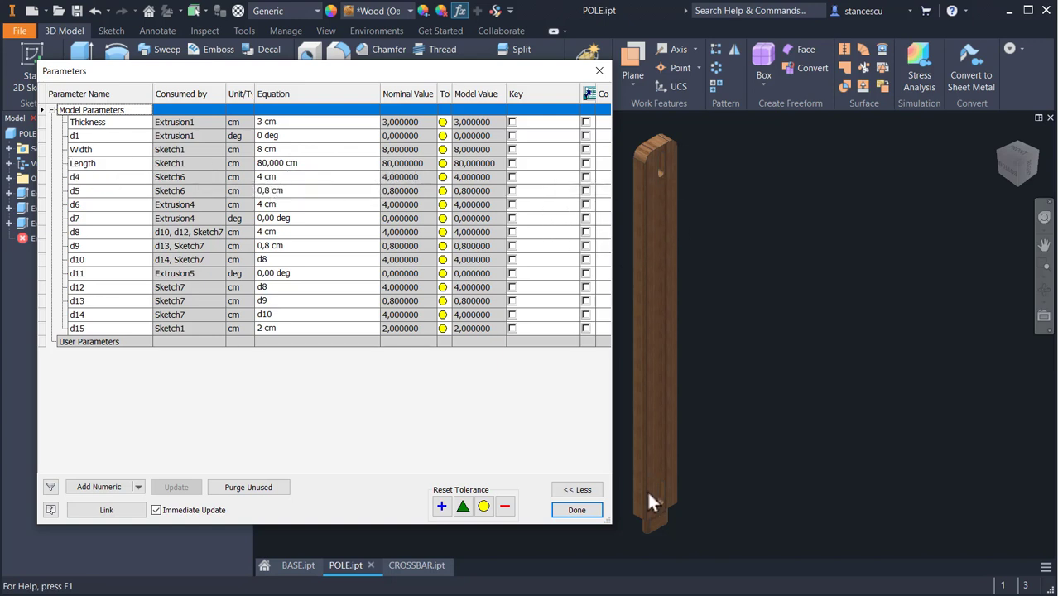
click(577, 511)
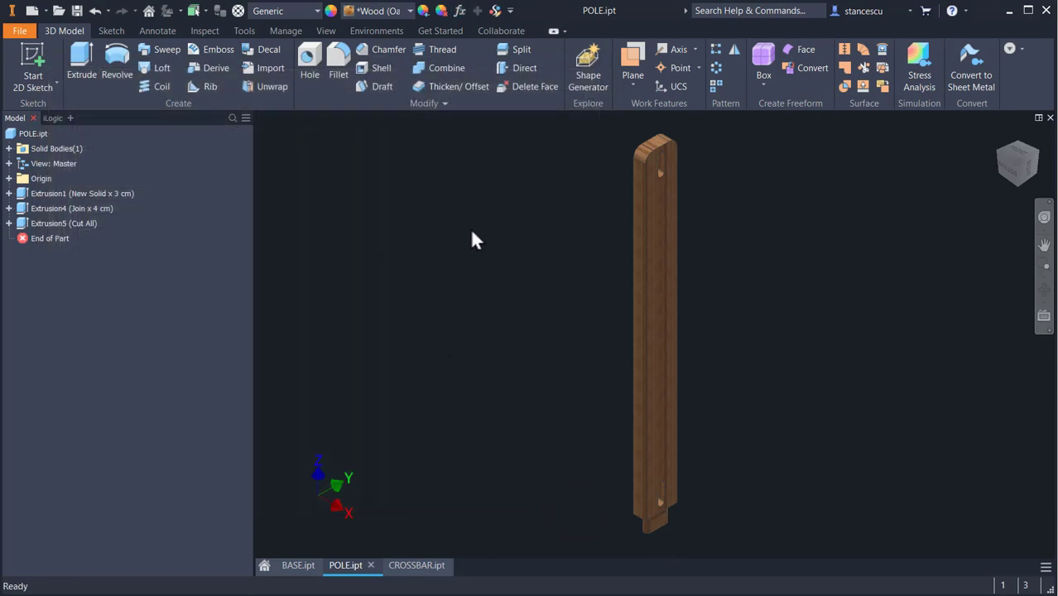
click(407, 565)
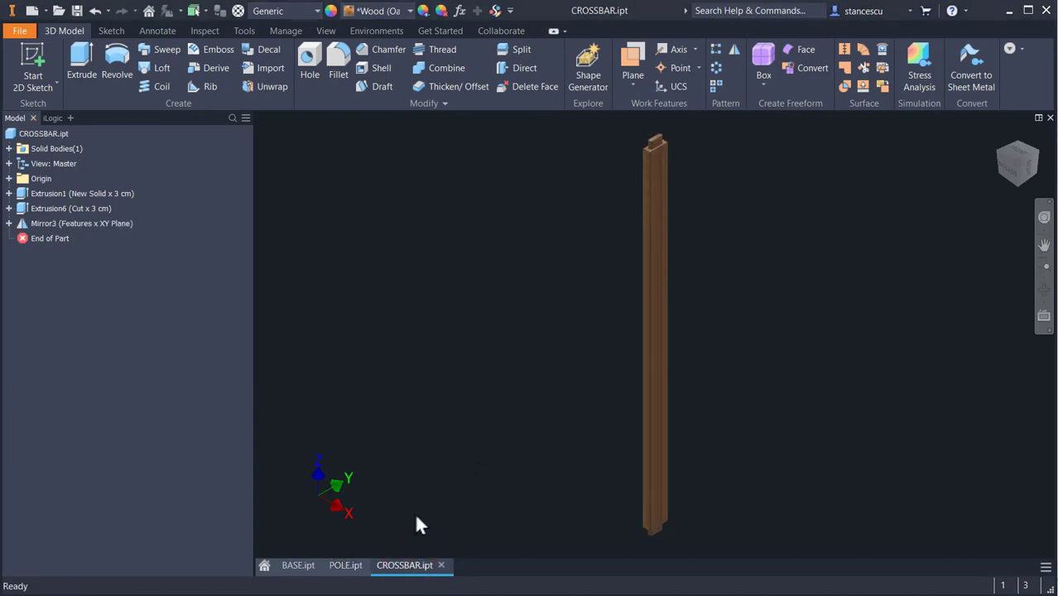
click(459, 9)
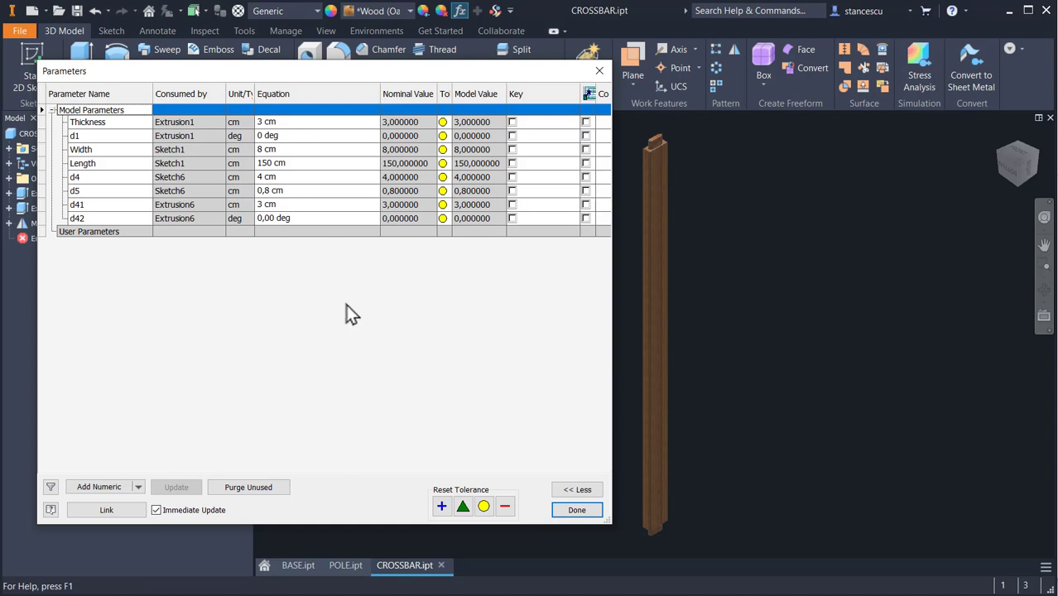
click(577, 509)
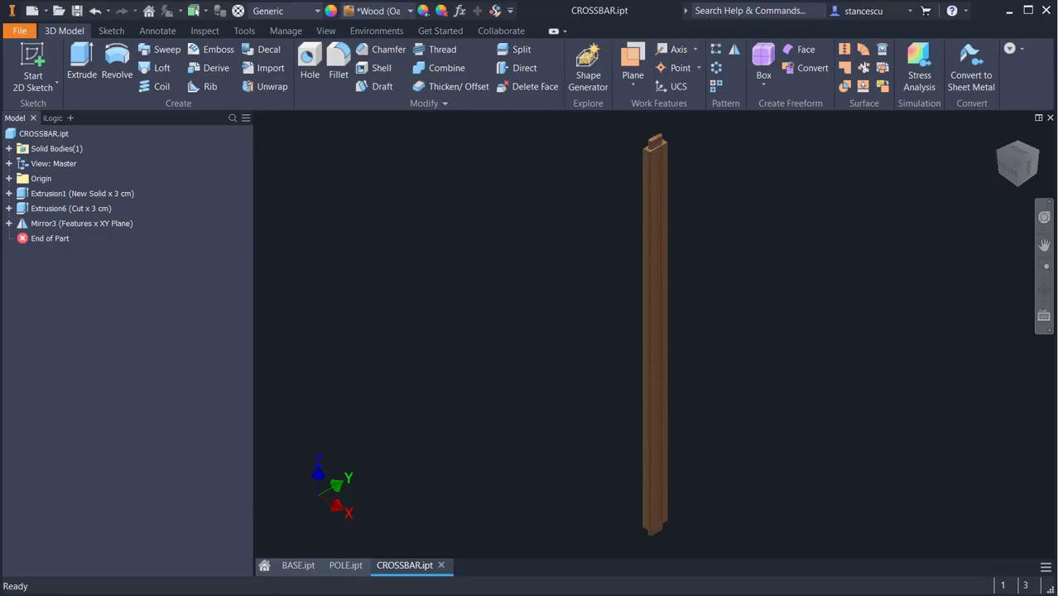
click(569, 509)
click(434, 277)
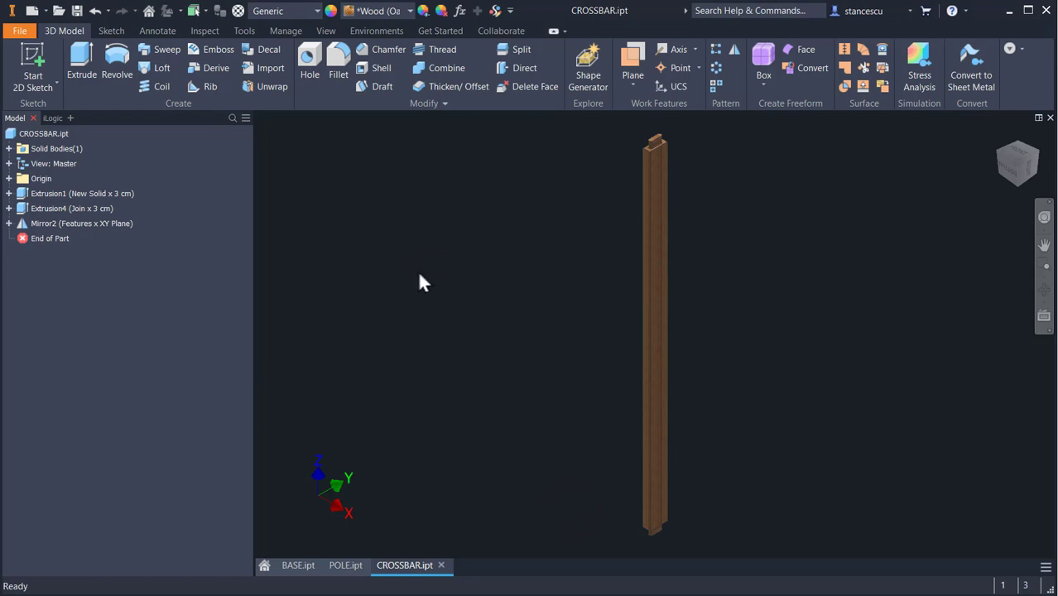
- Create a new assembly from the metric Standard (mm).iam template and set its document length unit to centimeter
click(33, 11)
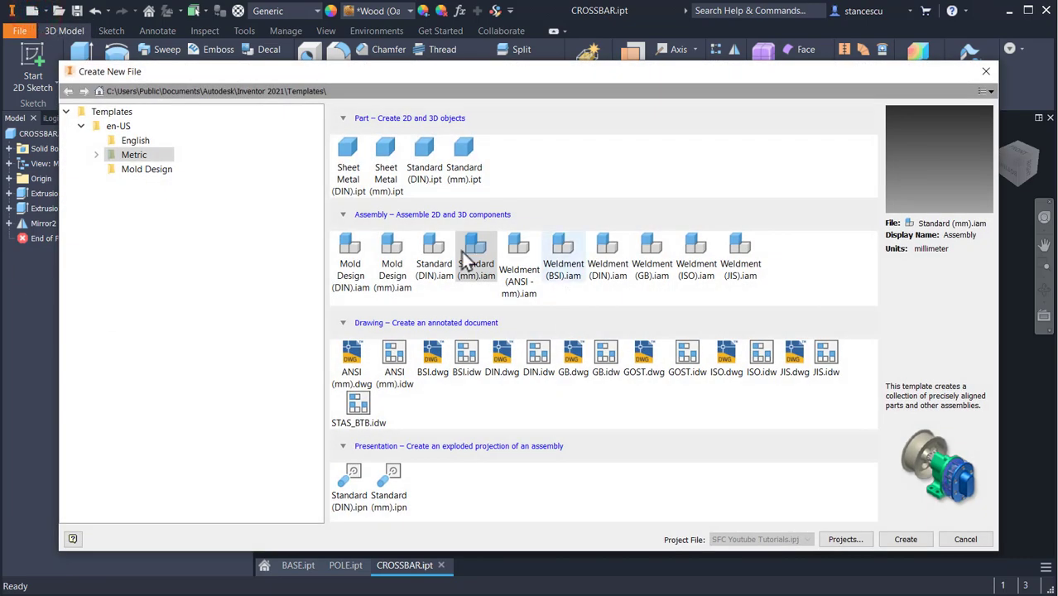
double_click(473, 253)
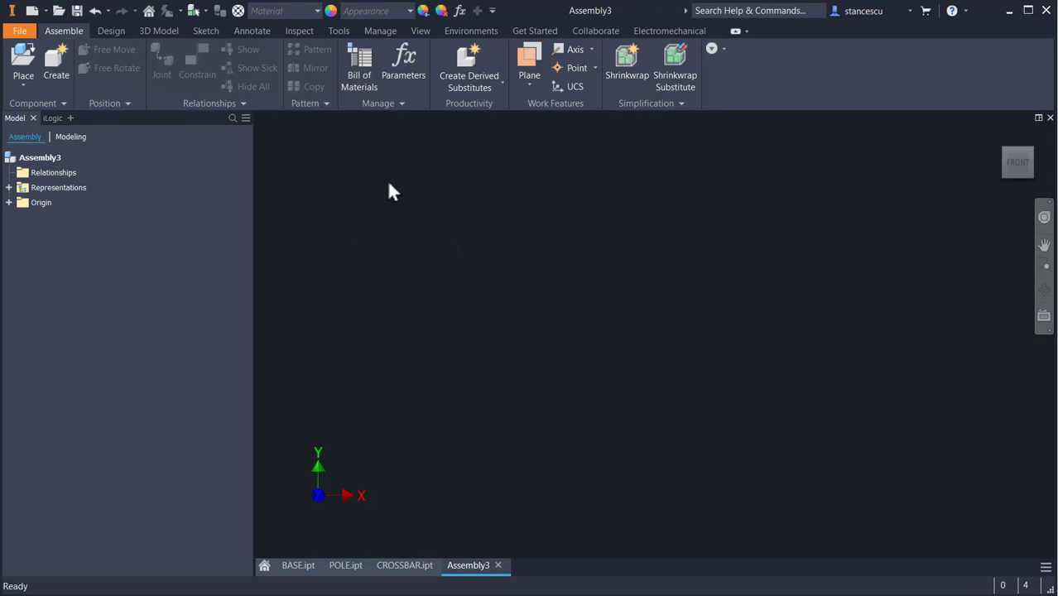
click(335, 31)
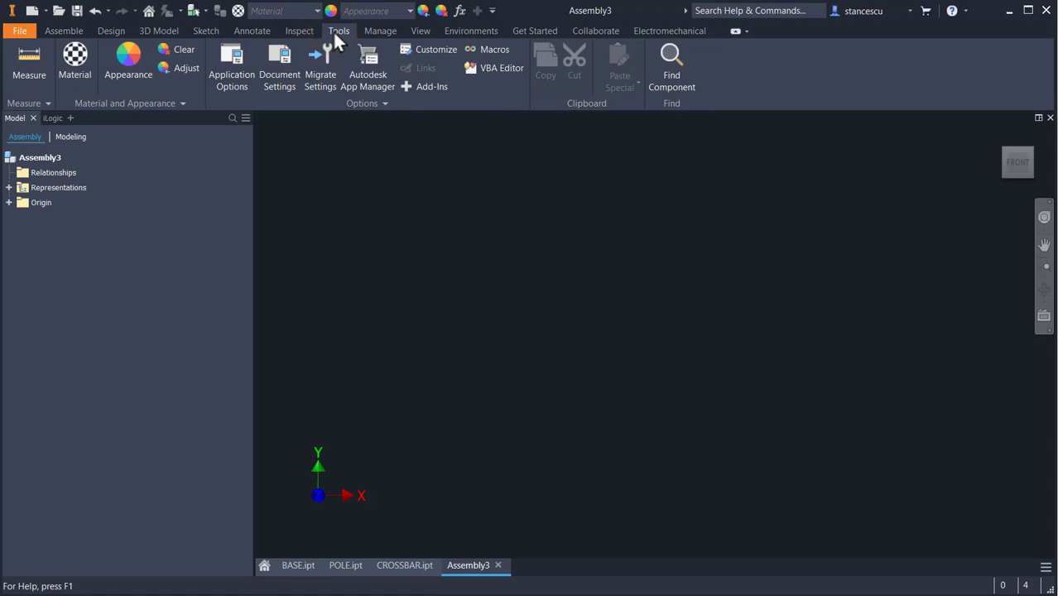
click(282, 72)
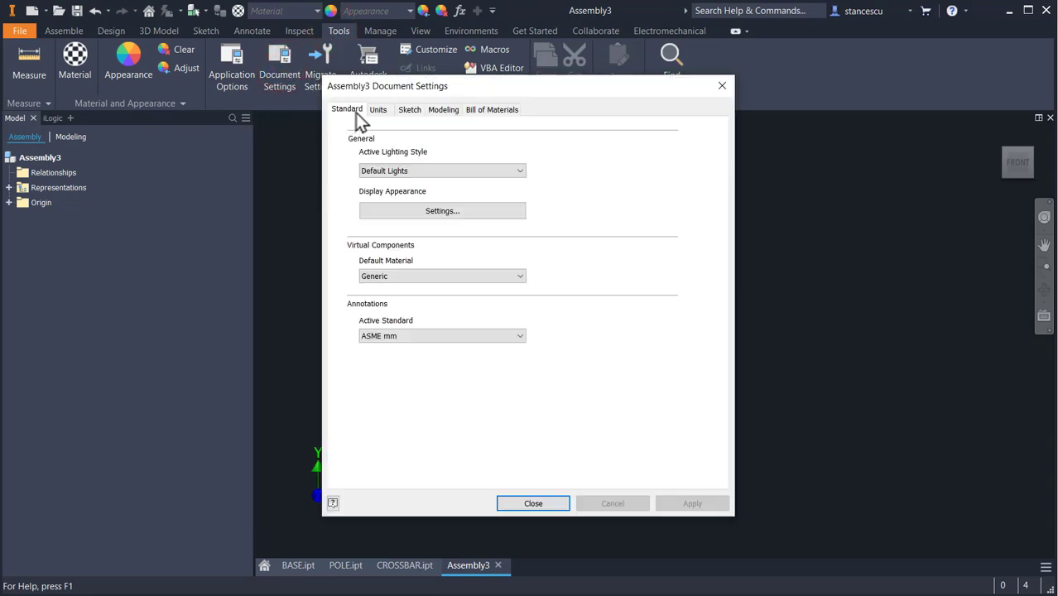
click(378, 113)
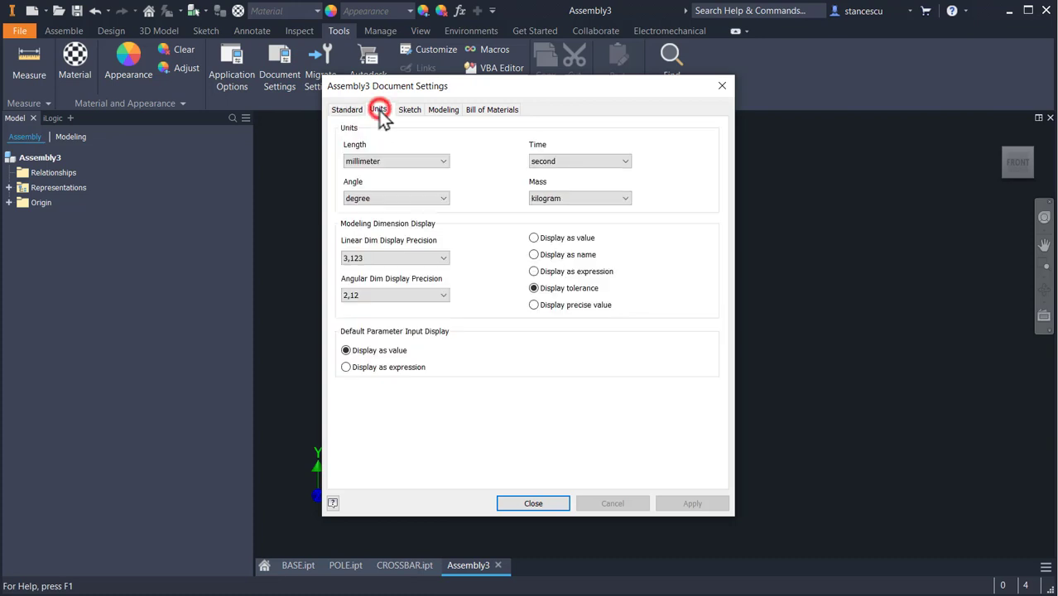
click(424, 163)
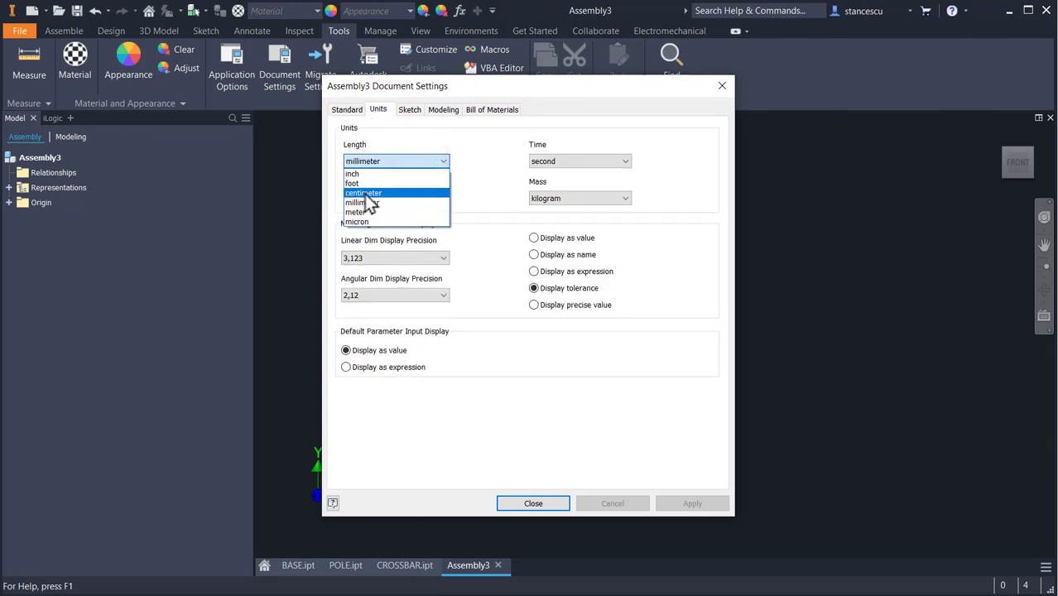
click(365, 193)
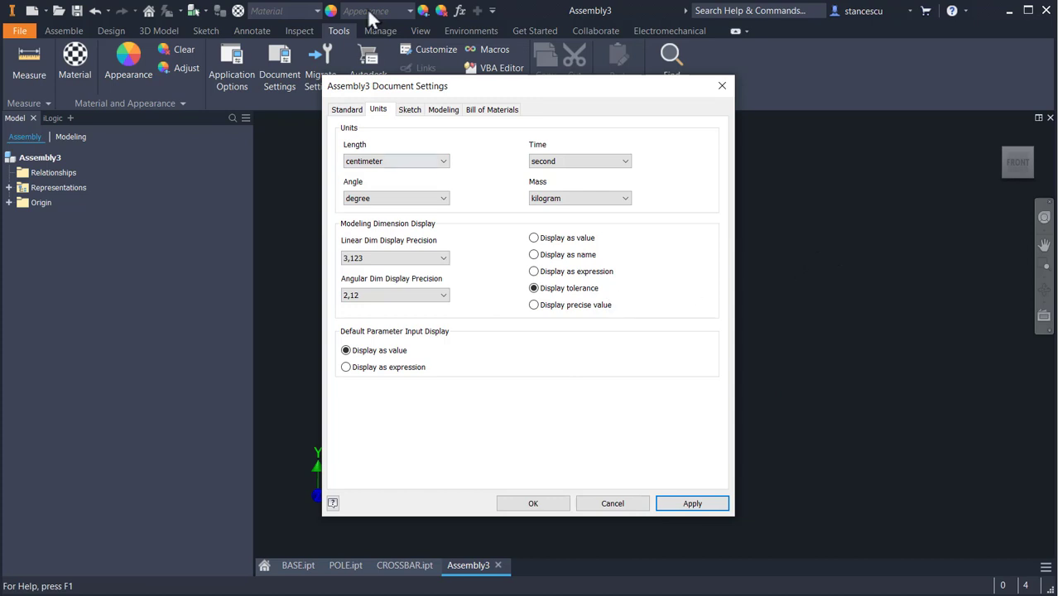
click(534, 505)
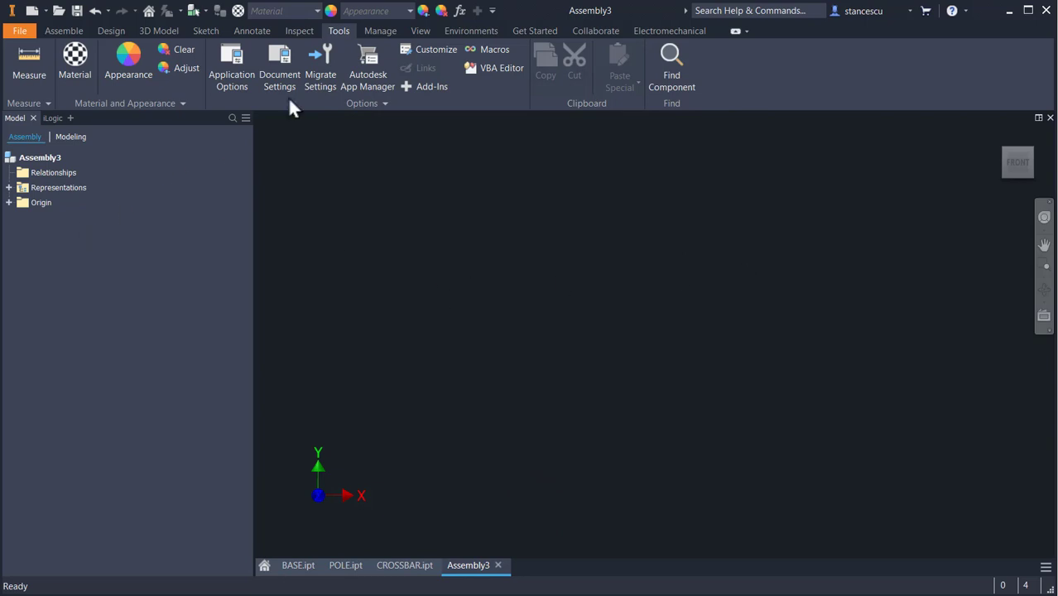
- Add a numeric user parameter named AsLength to the new assembly's parameters
click(459, 11)
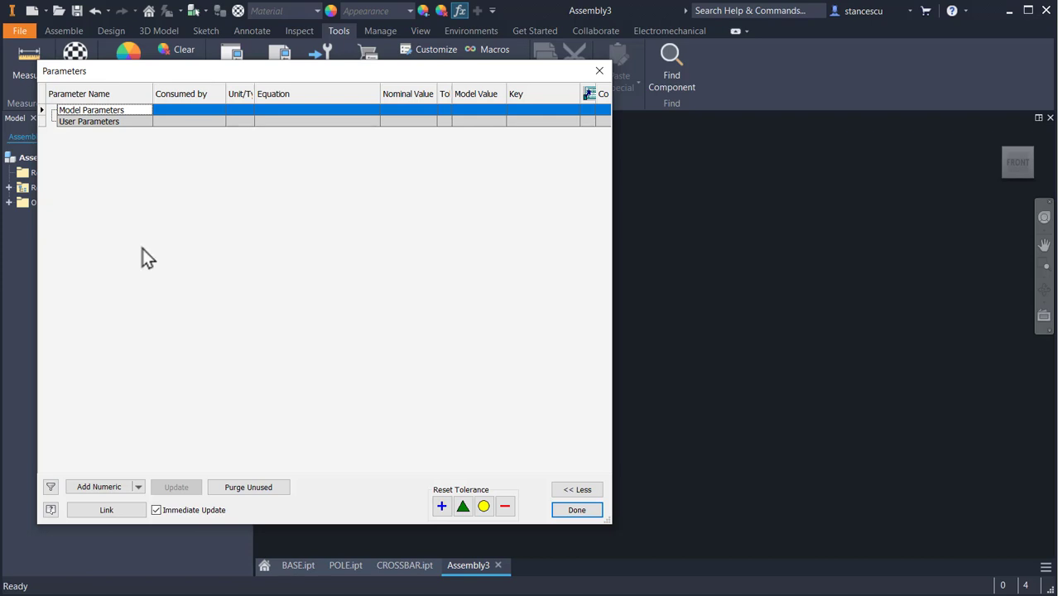
click(101, 489)
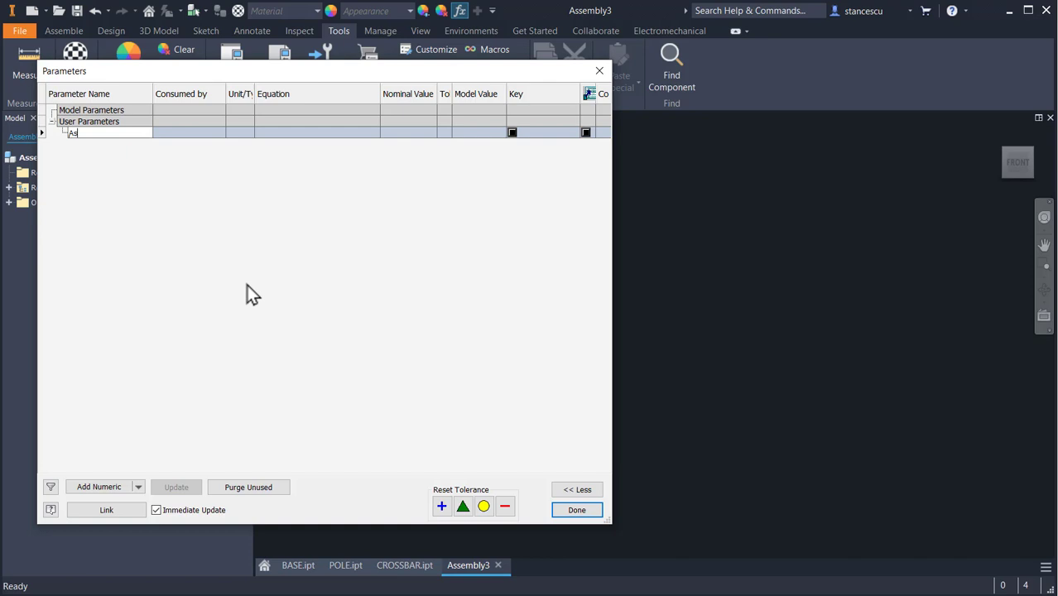
text(AsLength)
key(Return)
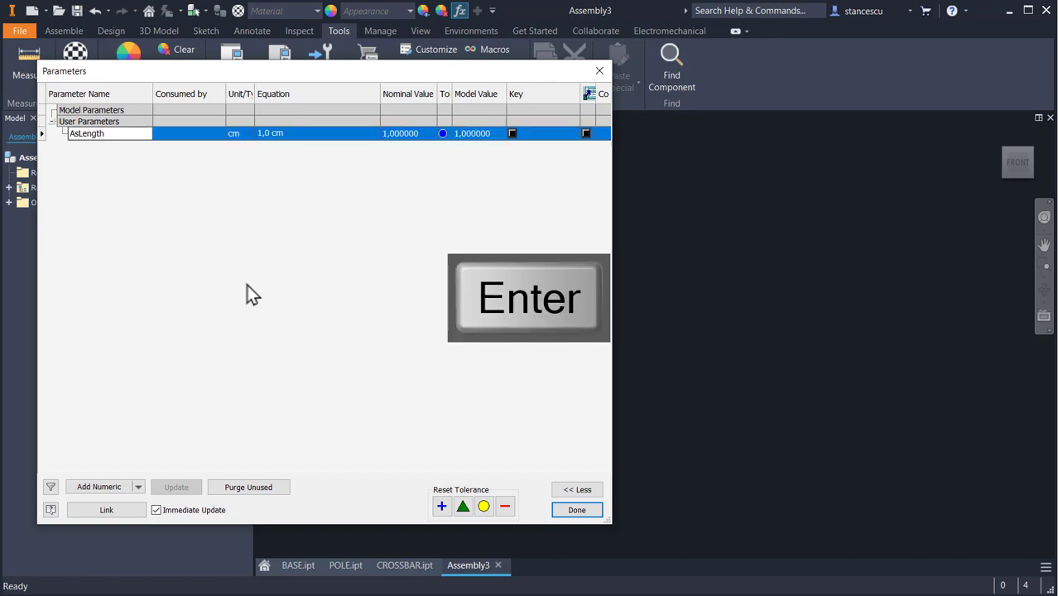
- Make AsLength a multi-value parameter with 150 as its only value, deleting the default 1,0 cm entry, and check its value list
right_click(265, 135)
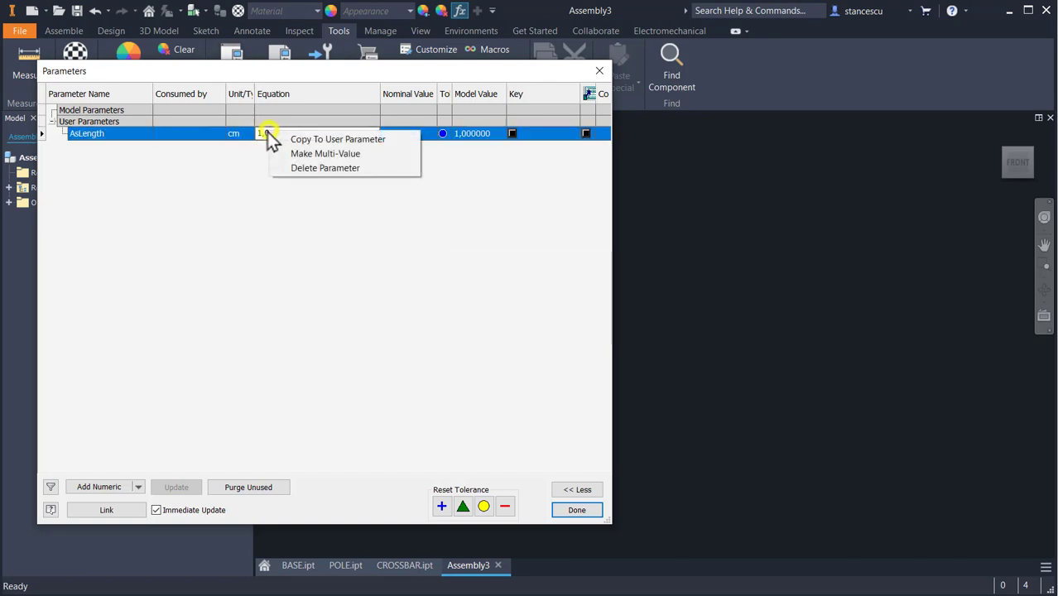
click(344, 155)
text(150)
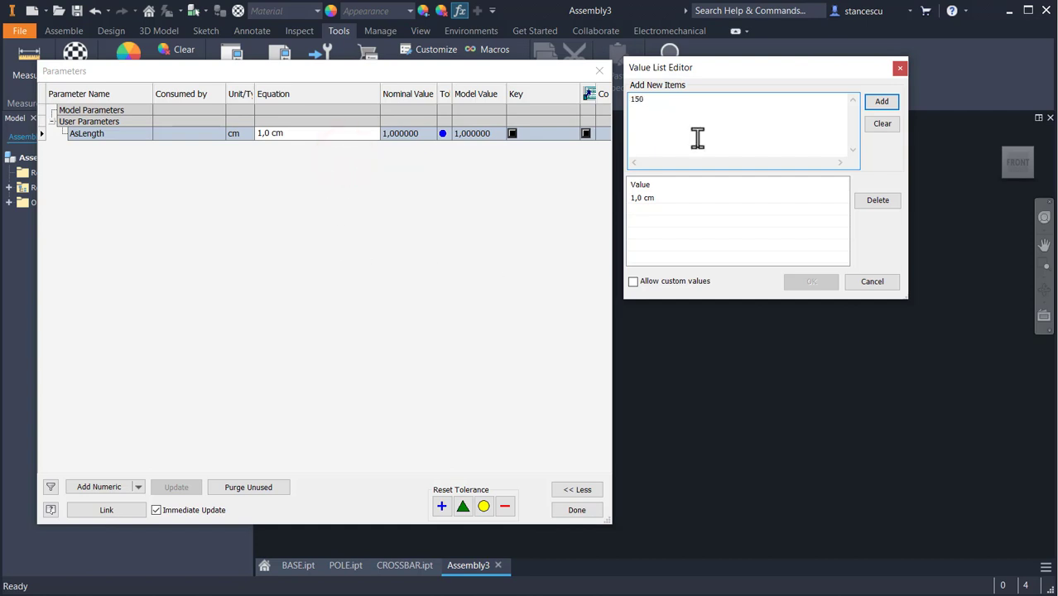
click(885, 102)
click(677, 197)
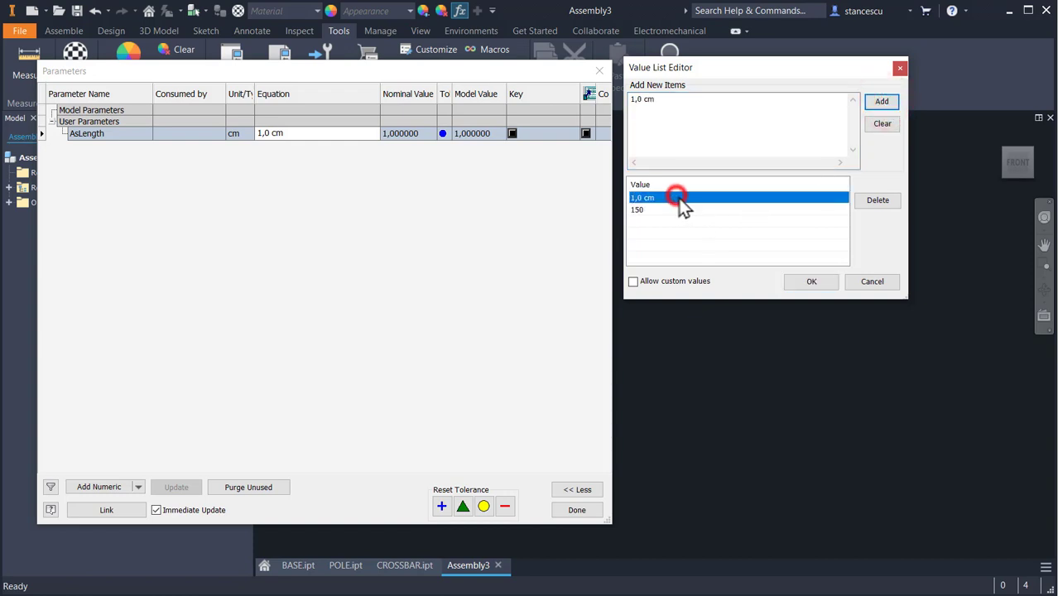
click(876, 202)
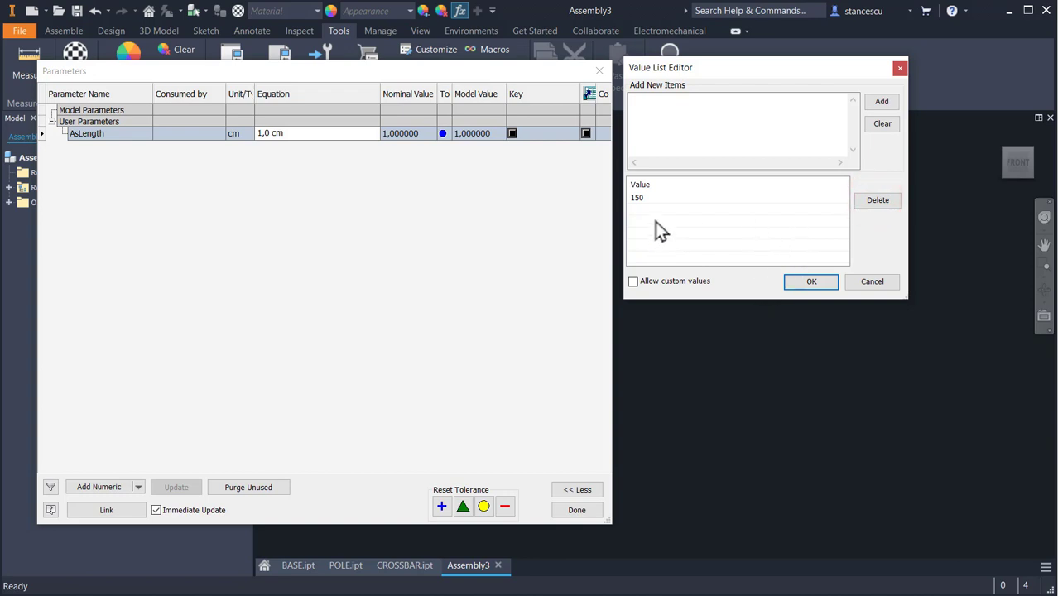
click(812, 282)
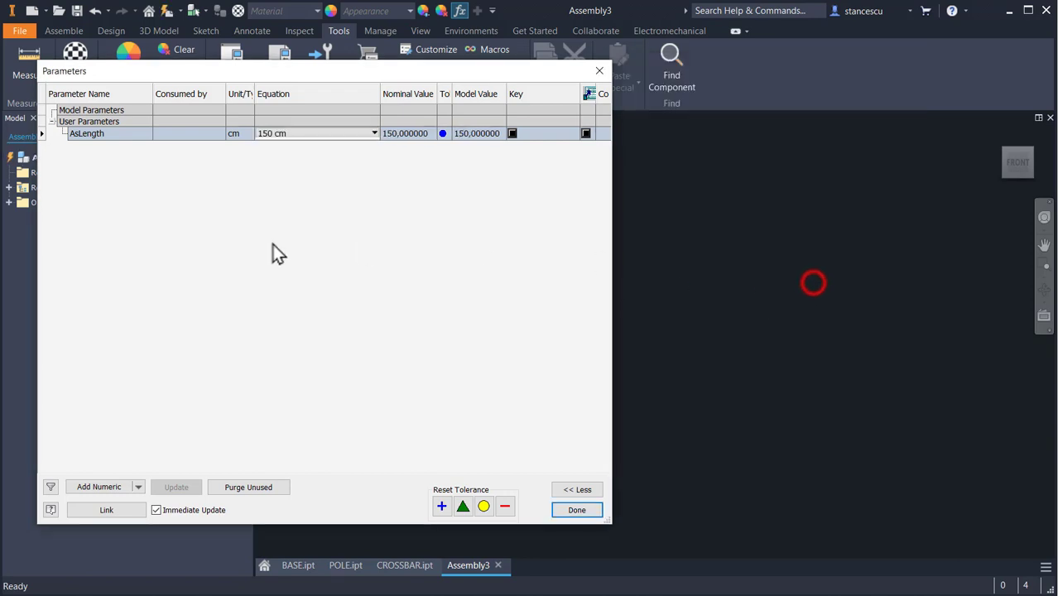
click(373, 134)
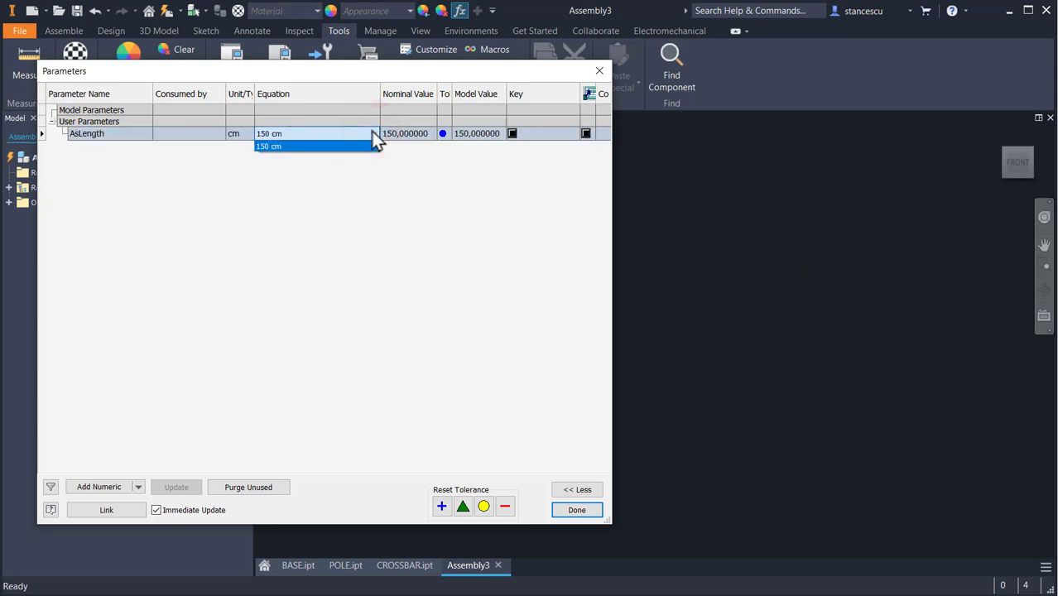
click(377, 136)
click(377, 136)
click(376, 134)
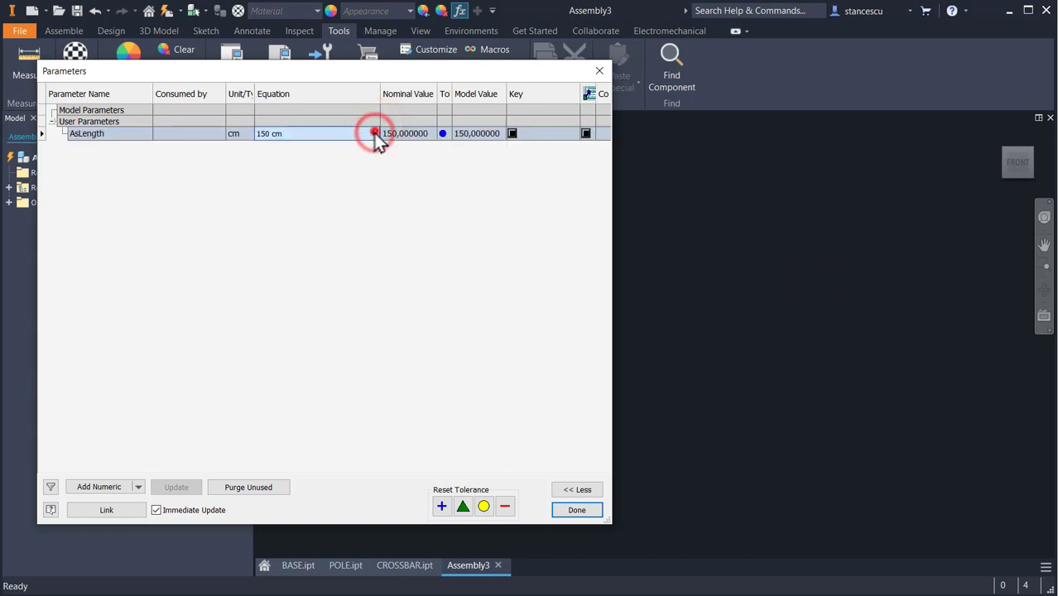
- Add a second numeric user parameter named AsHeight
click(110, 487)
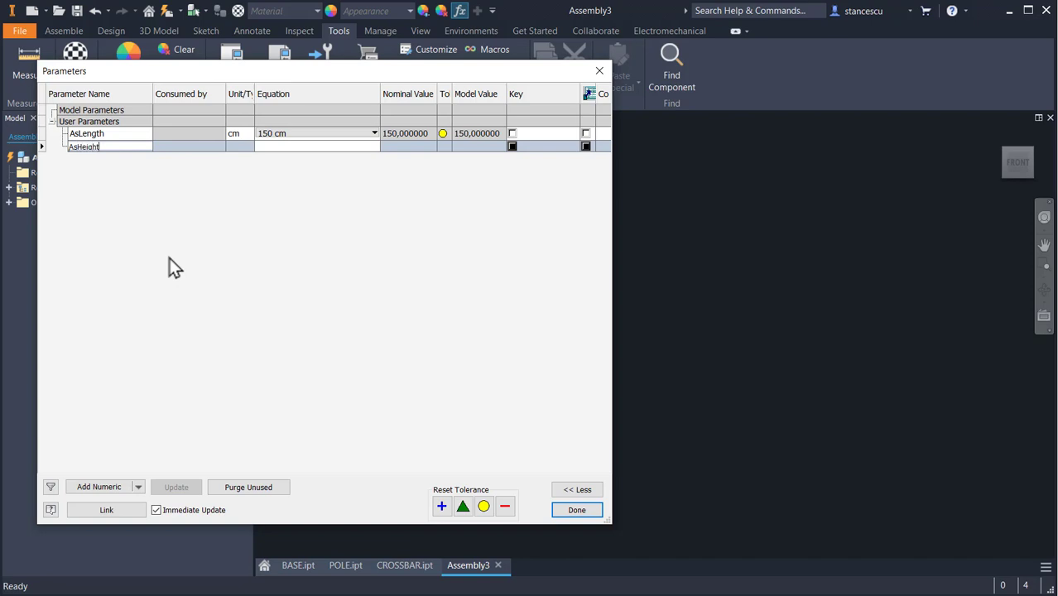
text(AsHeight)
key(Return)
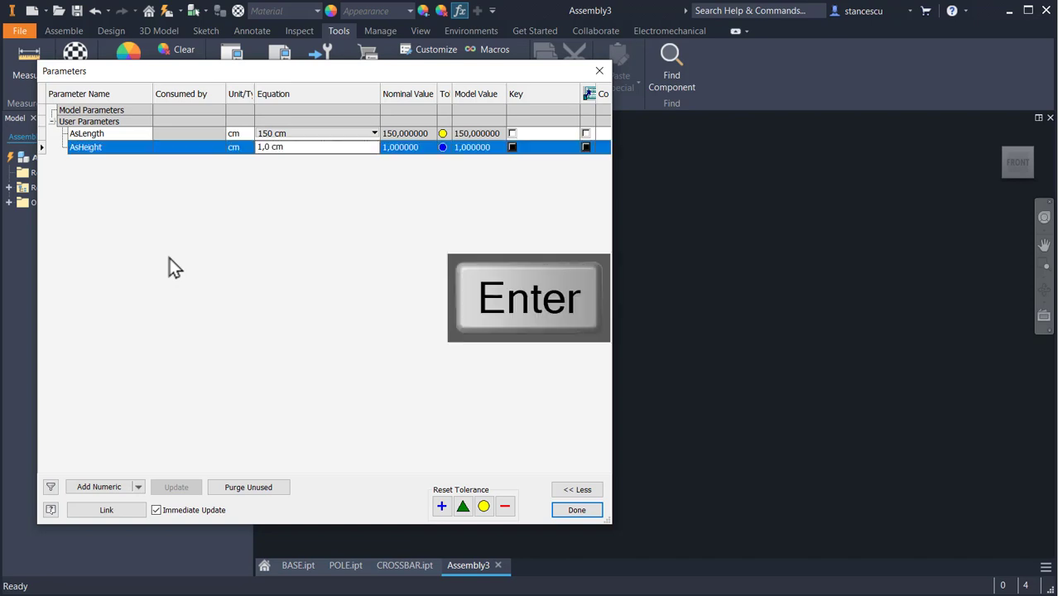
- Make AsHeight a multi-value parameter with 80 as its only value, deleting the default 1,0 cm entry
right_click(299, 148)
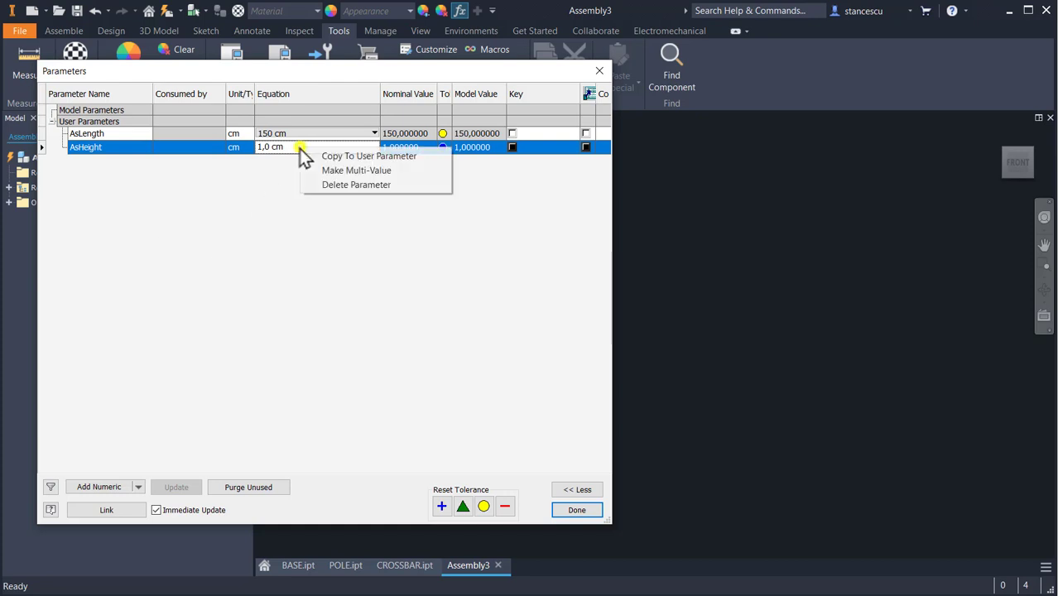
click(351, 174)
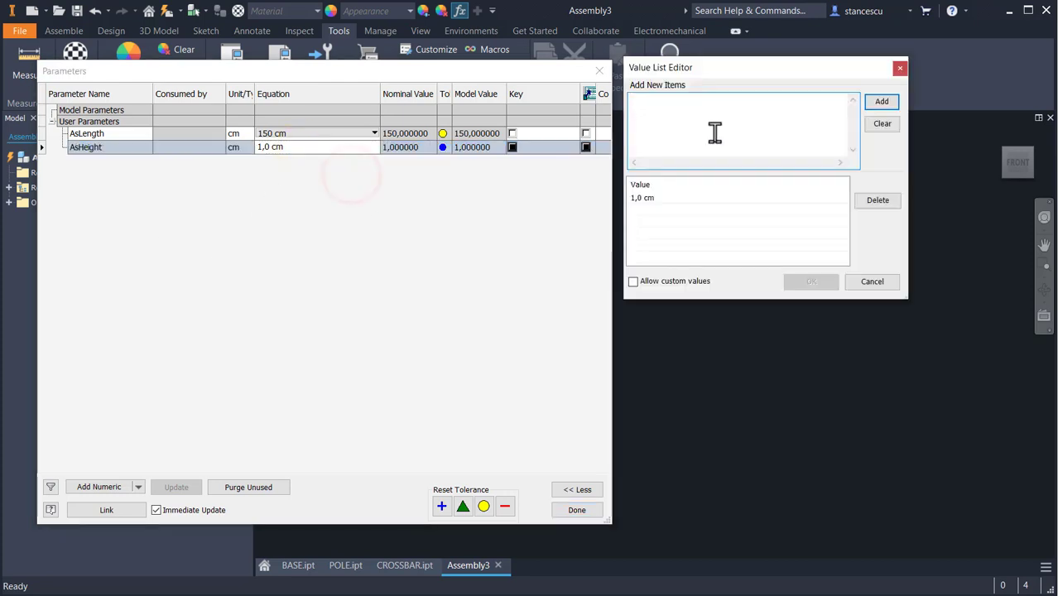
text(80)
click(883, 102)
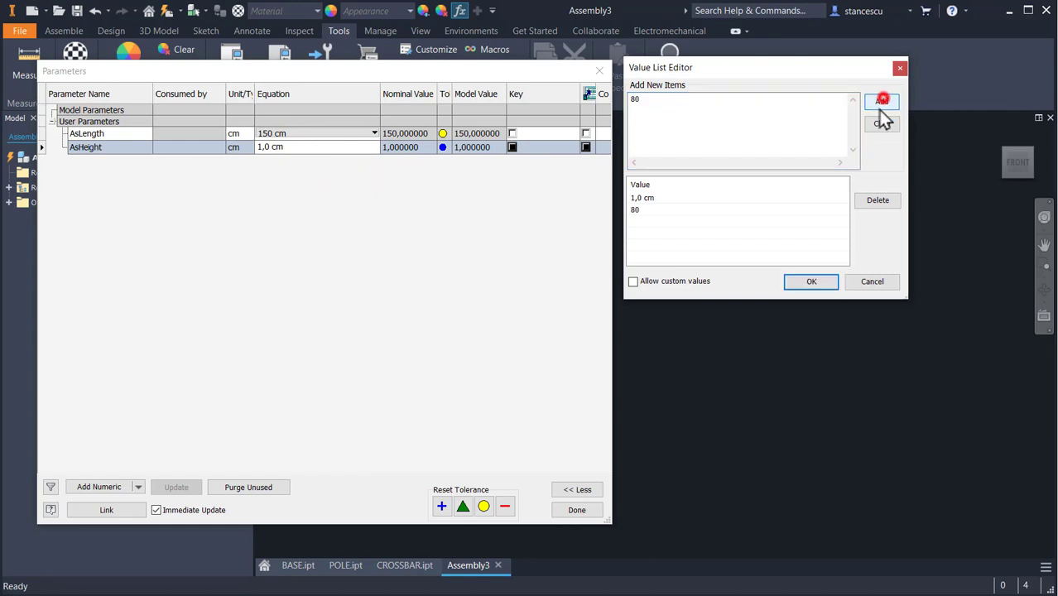
click(645, 197)
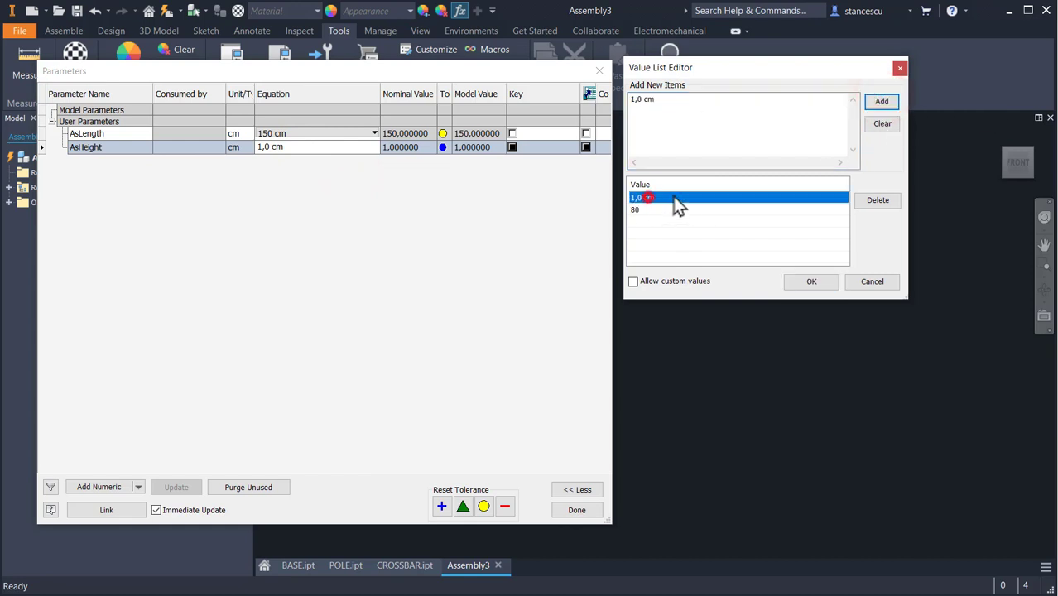
click(878, 199)
click(822, 285)
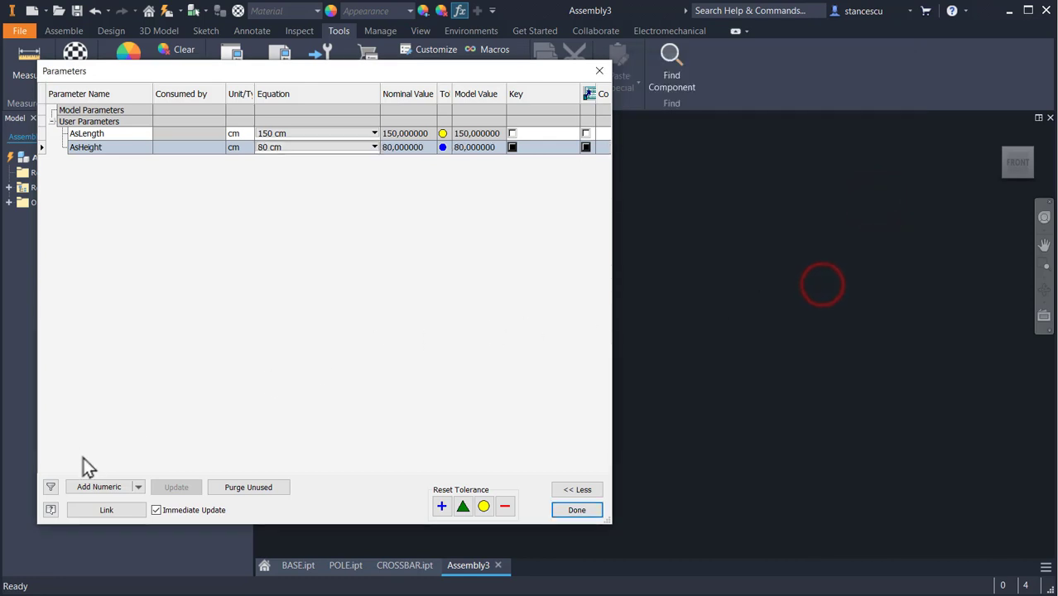
- Add a third numeric user parameter named AsWidth
click(100, 487)
text(AsW)
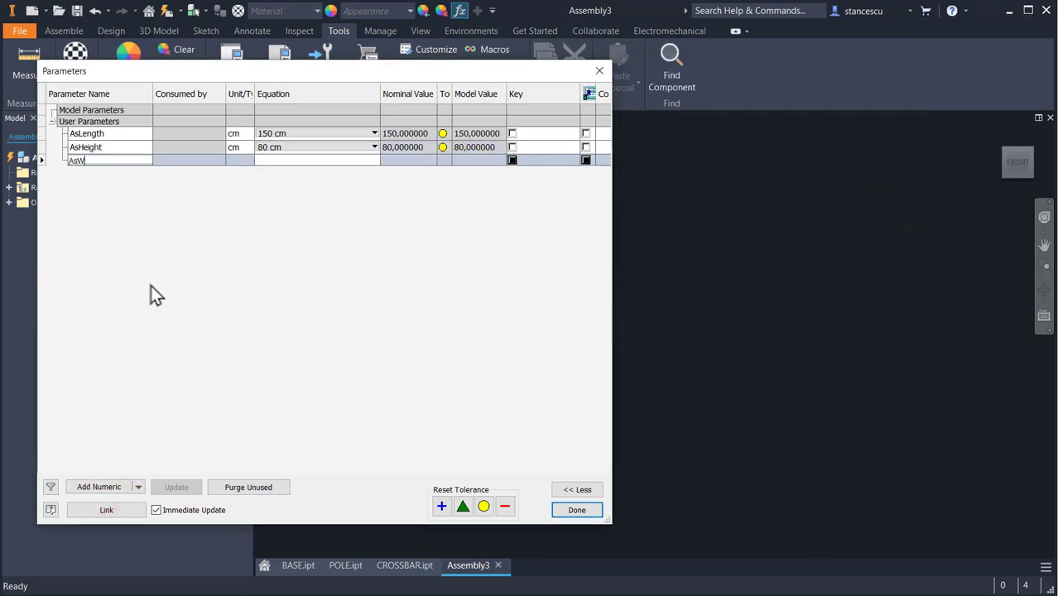
text(idth)
key(Return)
- Make AsWidth a multi-value parameter with 50 as its only value, deleting the default 1,0 cm entry, and finish editing the parameters
right_click(259, 165)
click(304, 189)
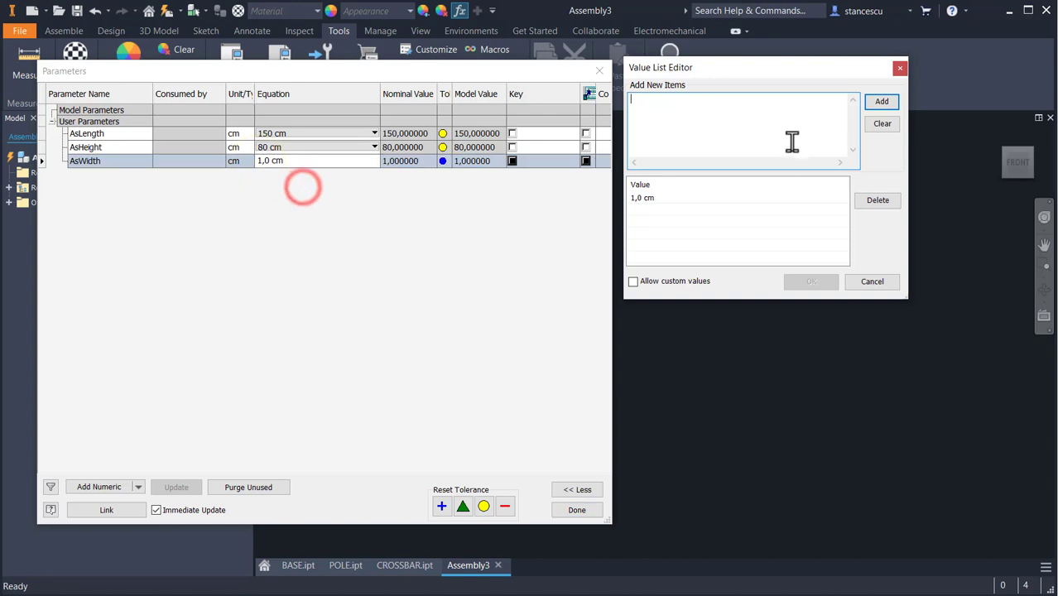
click(718, 121)
text(50)
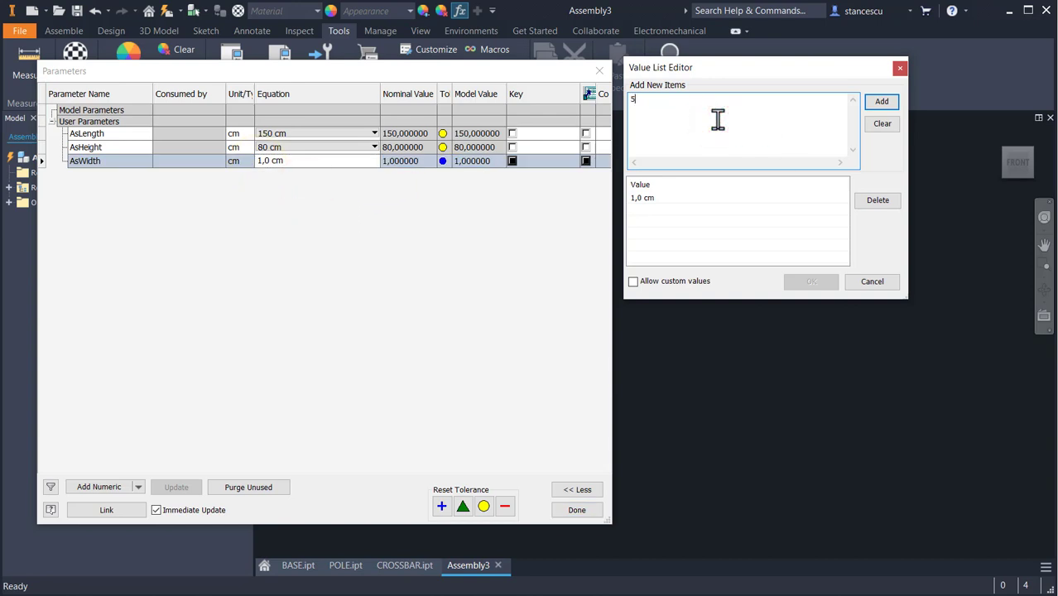
click(882, 102)
click(640, 199)
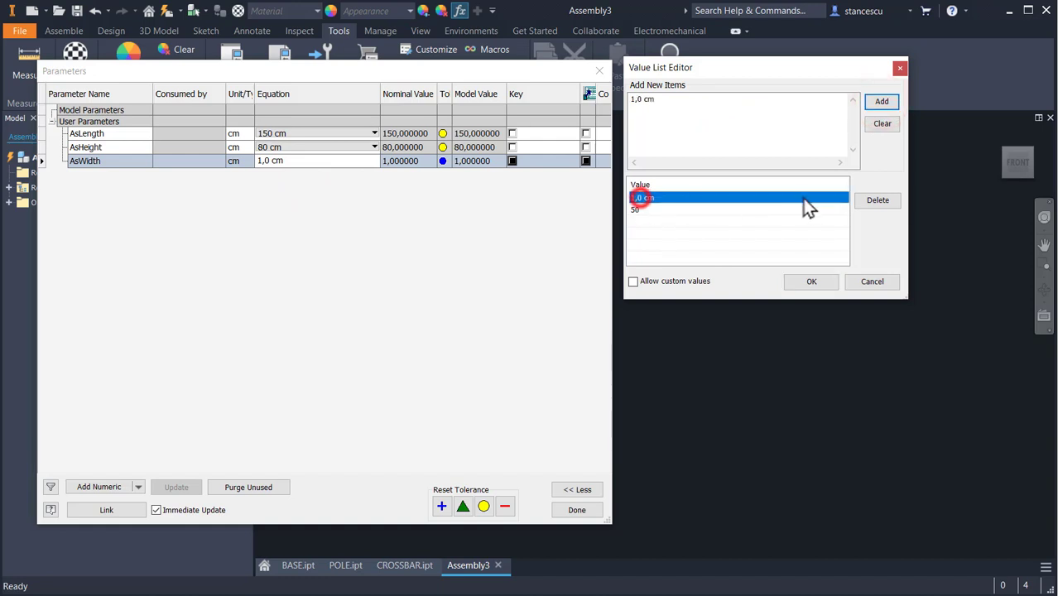
click(878, 200)
click(810, 281)
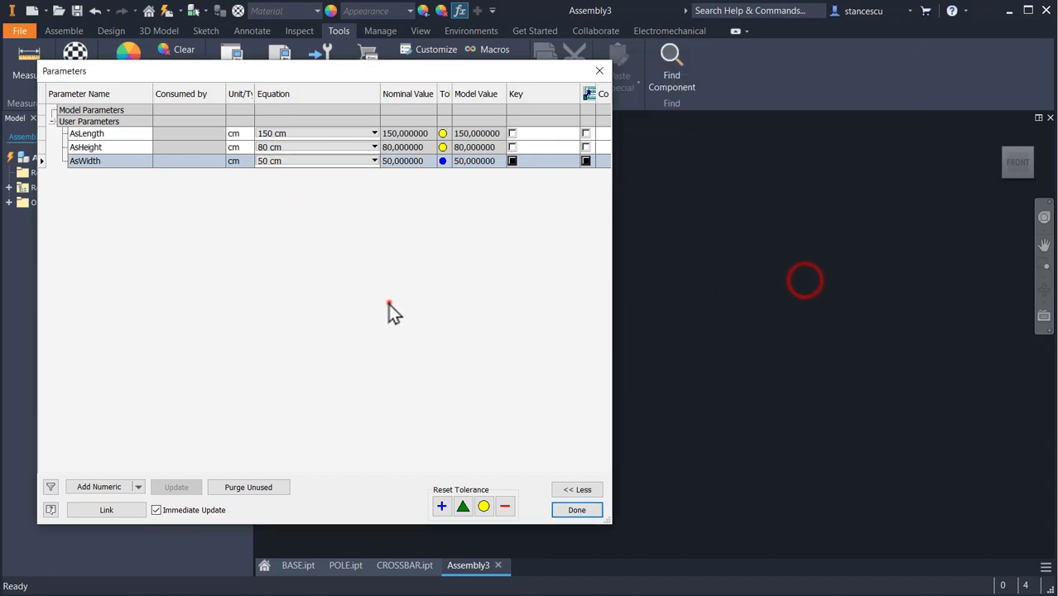
click(388, 304)
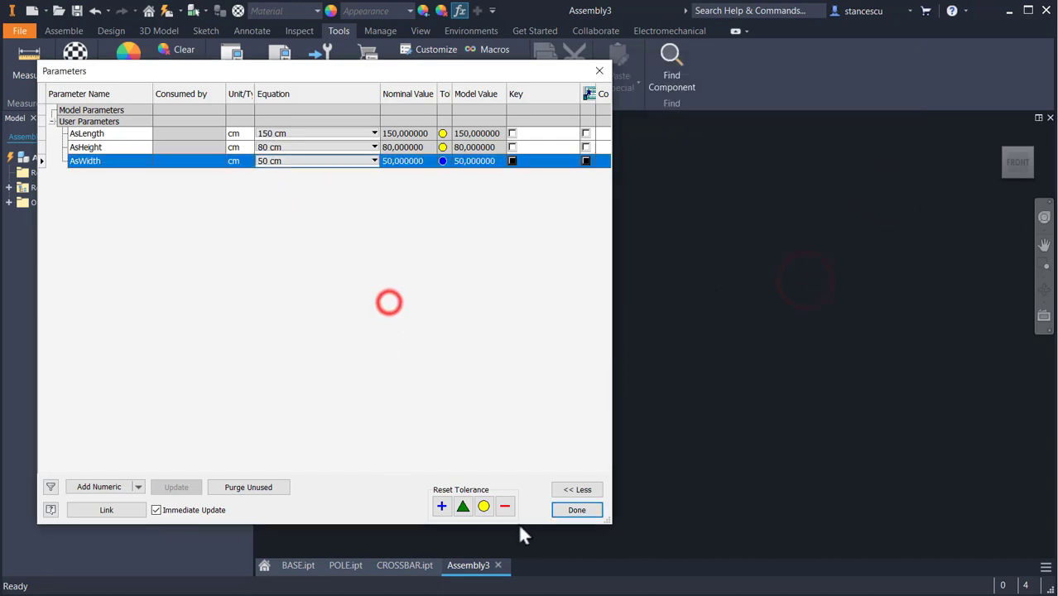
click(570, 512)
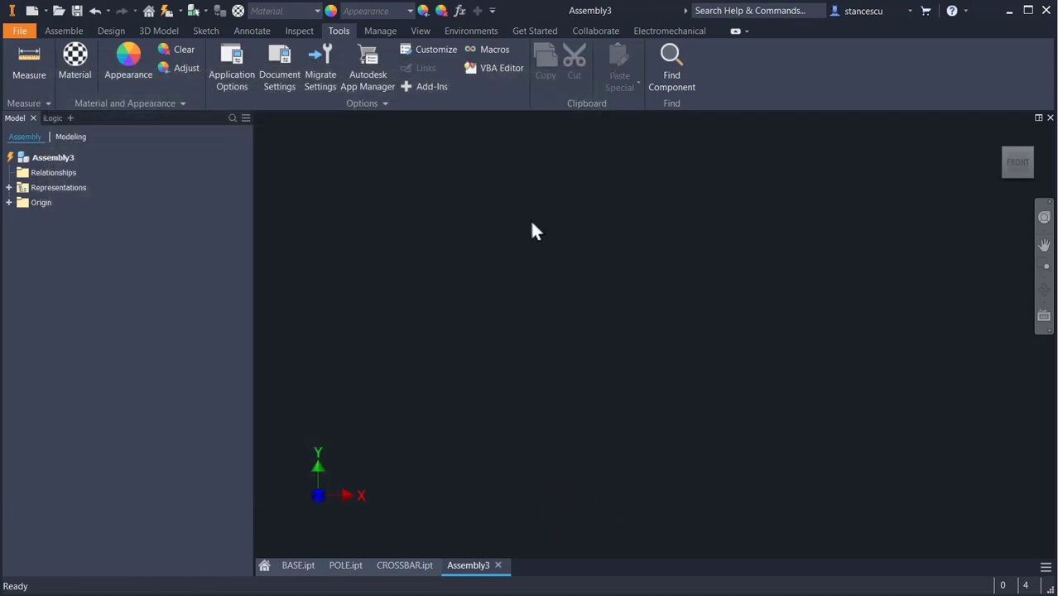
- Save the assembly as STAND in the tutorial folder
click(77, 11)
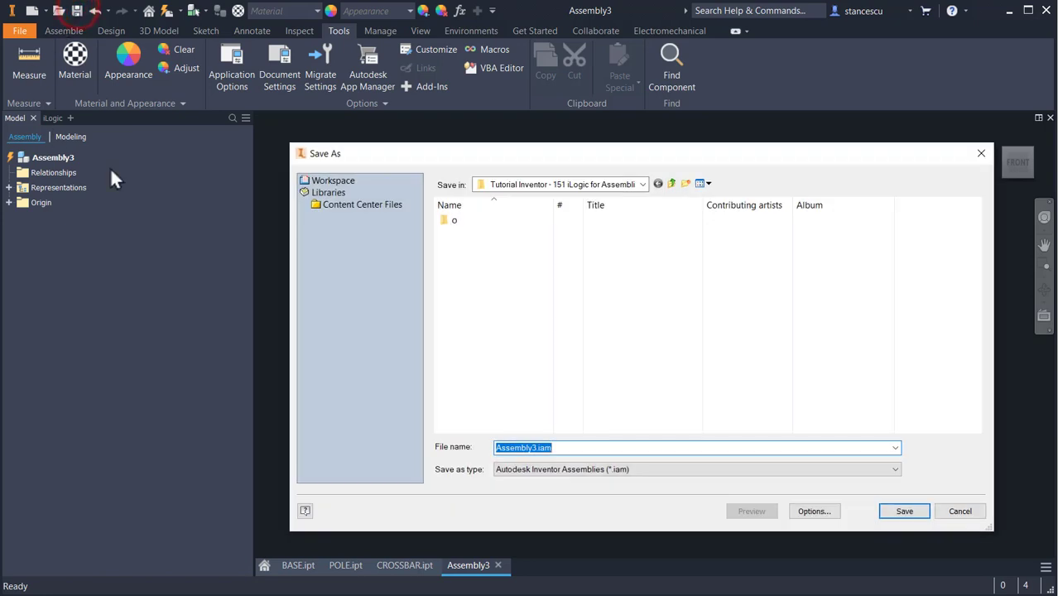
text(STAND)
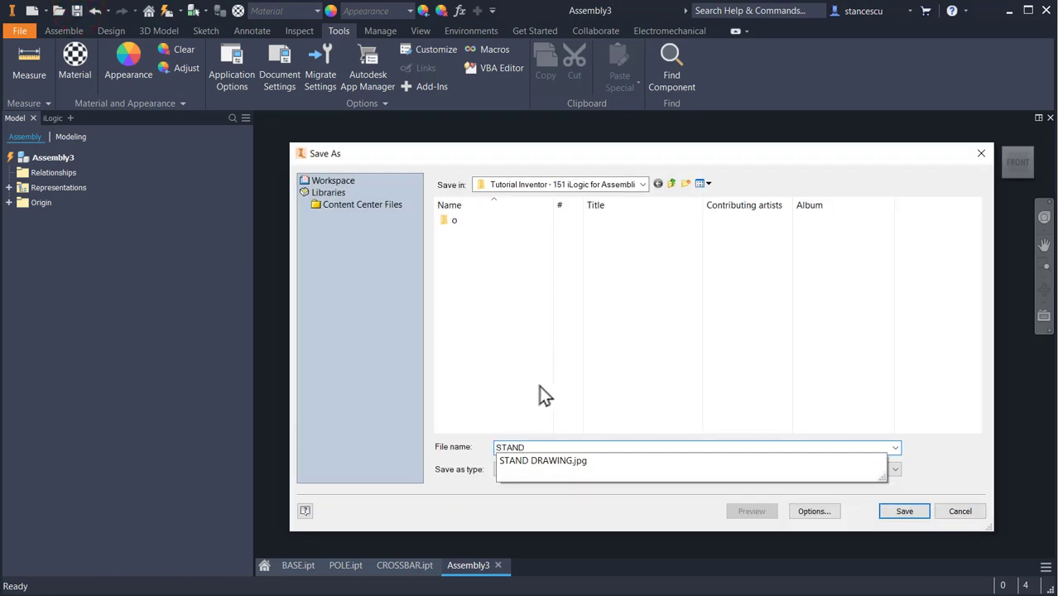
key(Return)
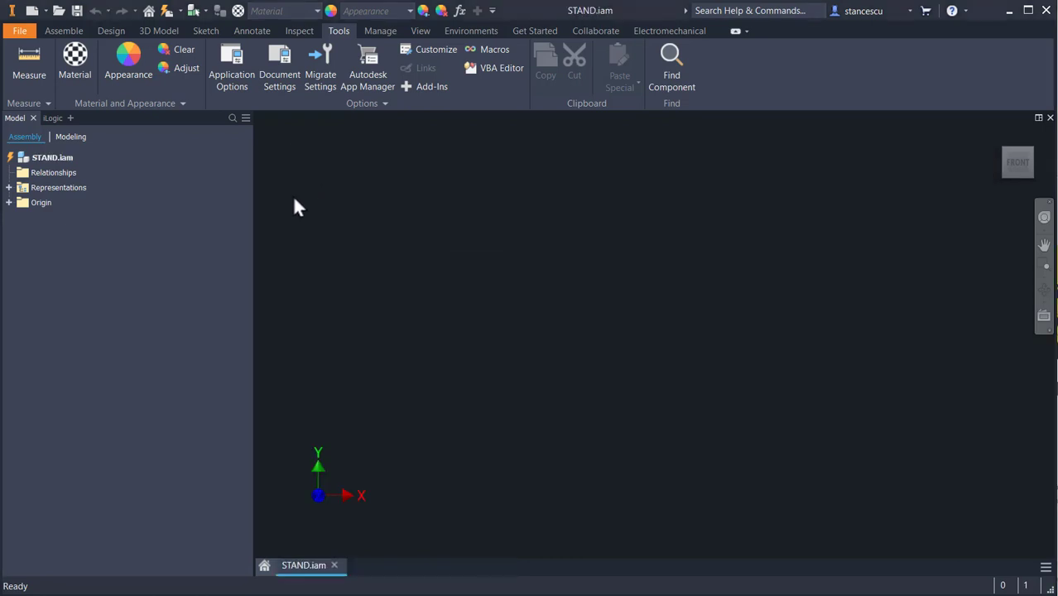
- Load BASE.ipt into the stand assembly as an iLogic component
click(65, 30)
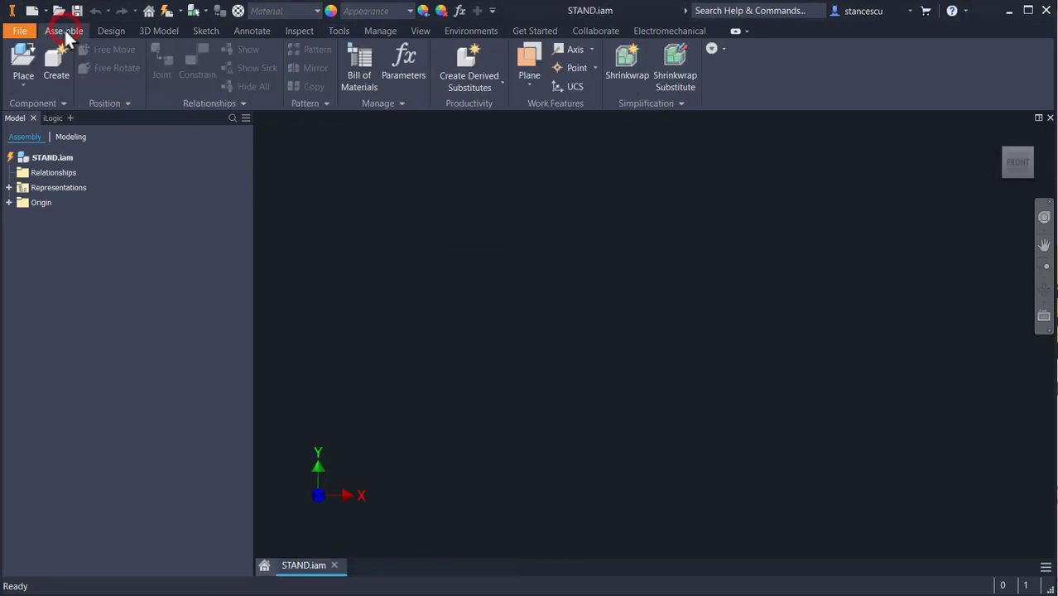
click(18, 90)
click(17, 95)
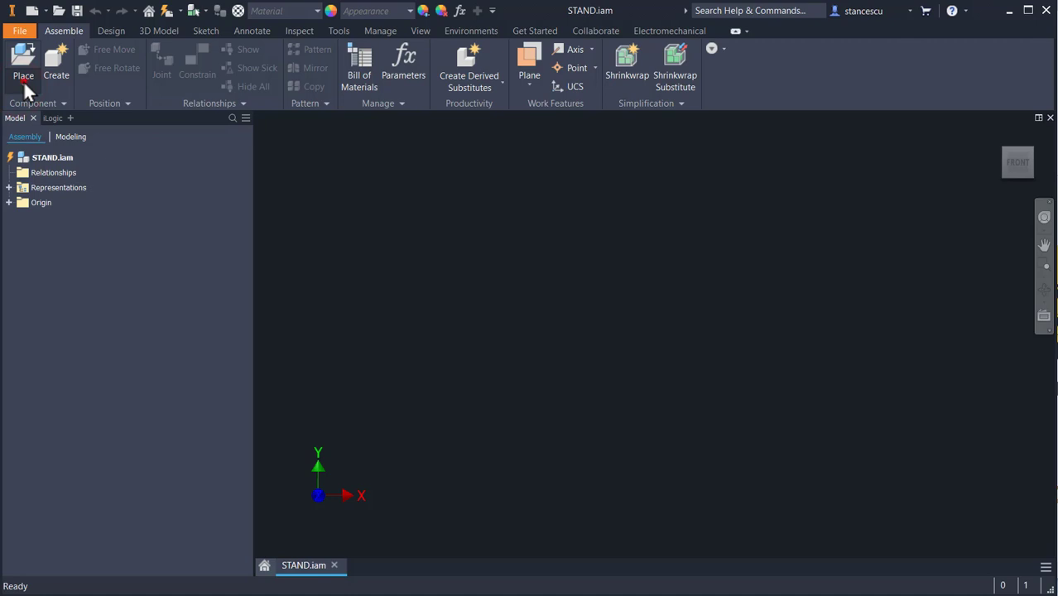
click(23, 86)
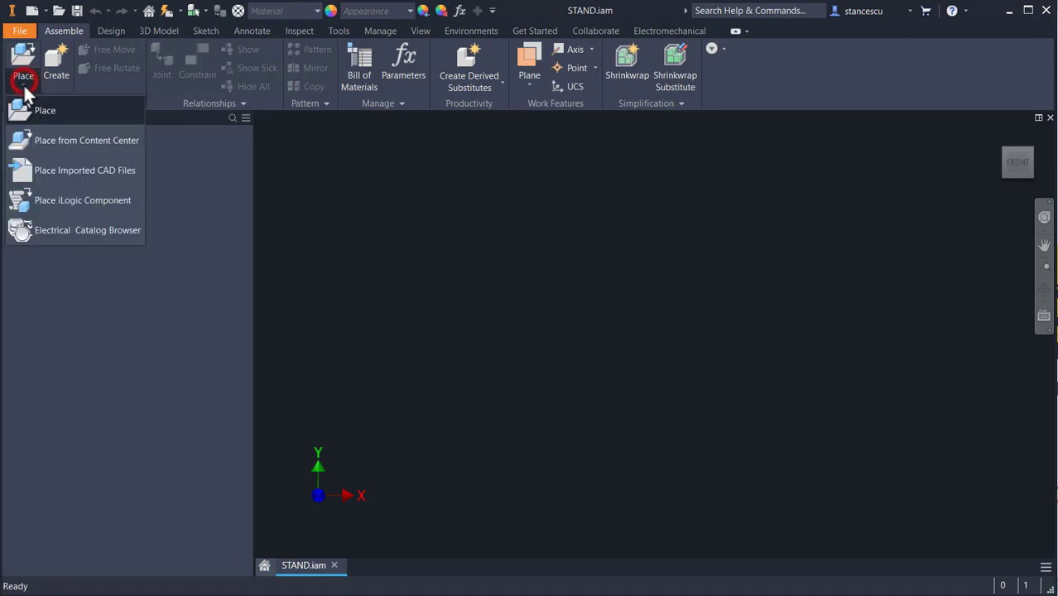
click(70, 206)
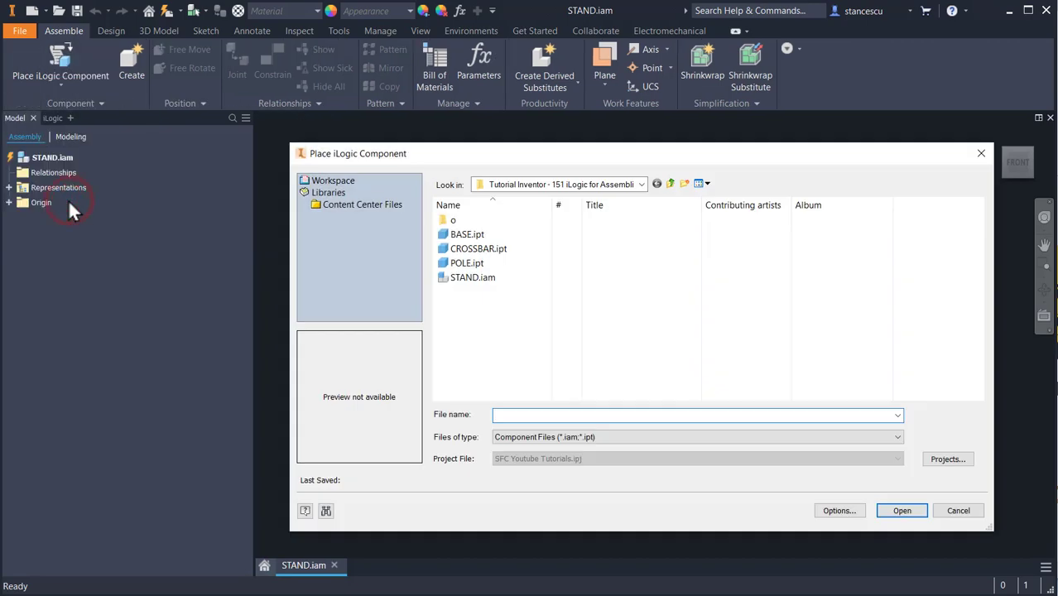
double_click(447, 234)
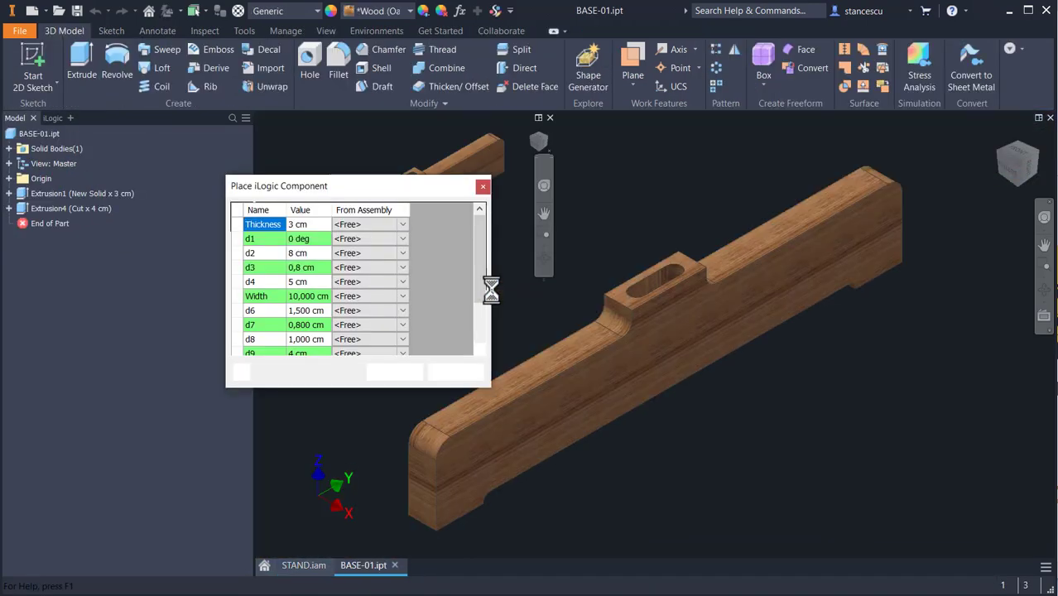
- Link the base component's Length parameter to the assembly parameter AsWidth and confirm the iLogic settings
drag(426, 184, 424, 144)
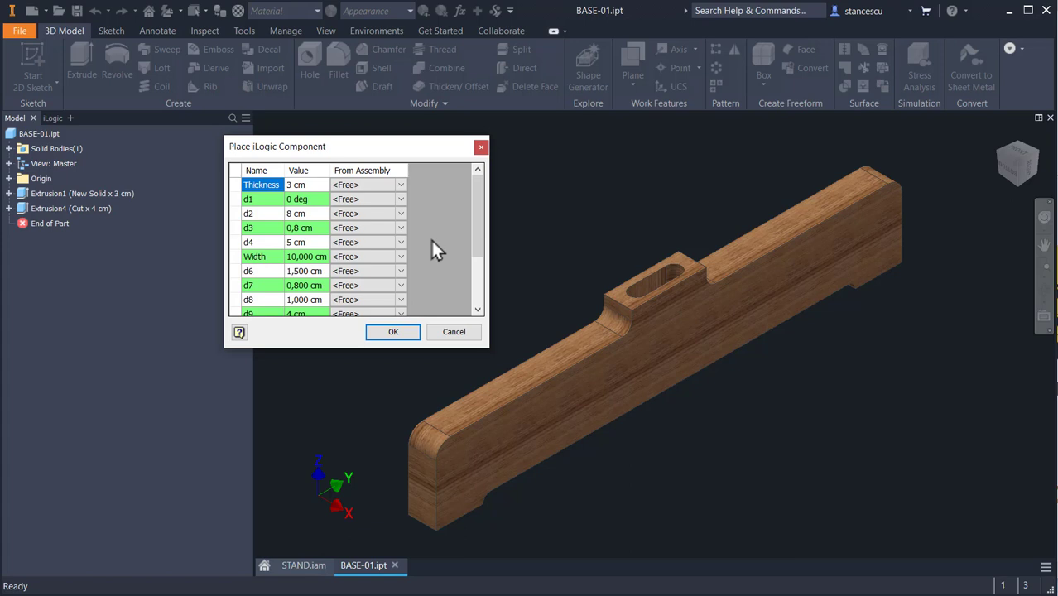
click(475, 248)
scroll(310, 252, down, 2)
scroll(310, 256, down, 4)
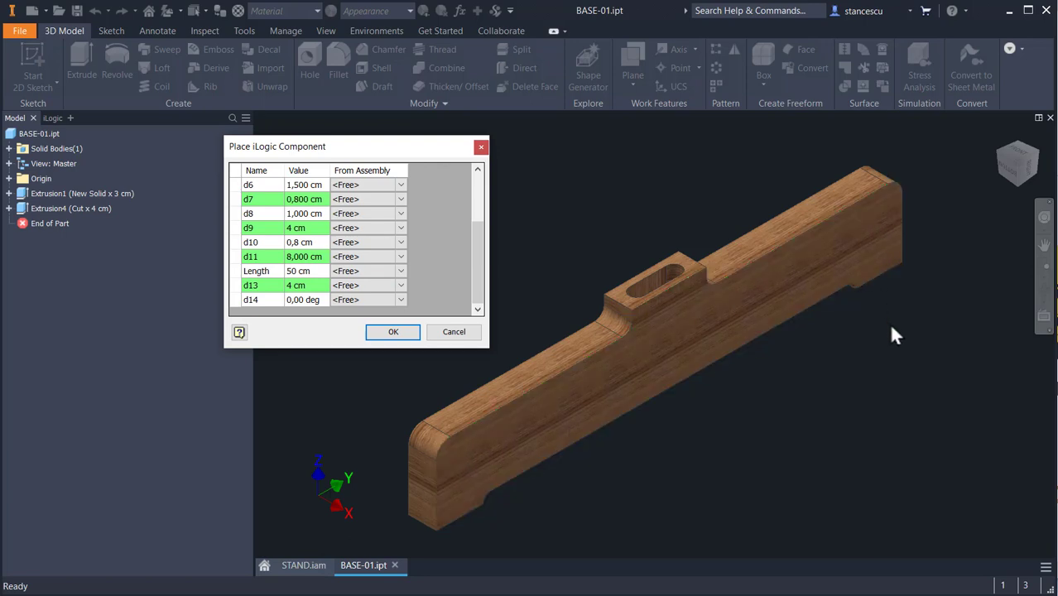
click(398, 272)
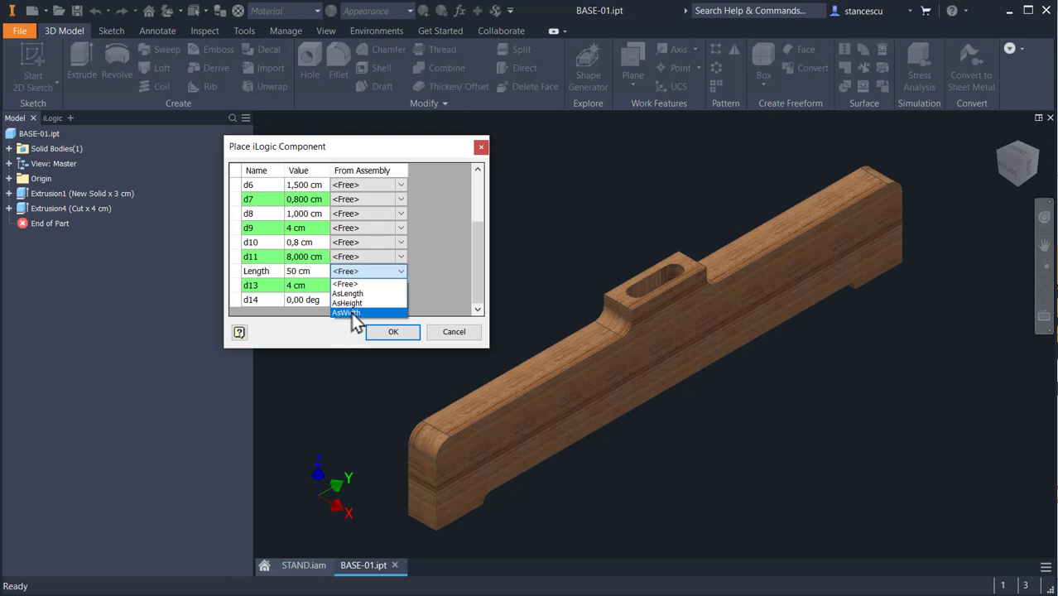
click(351, 312)
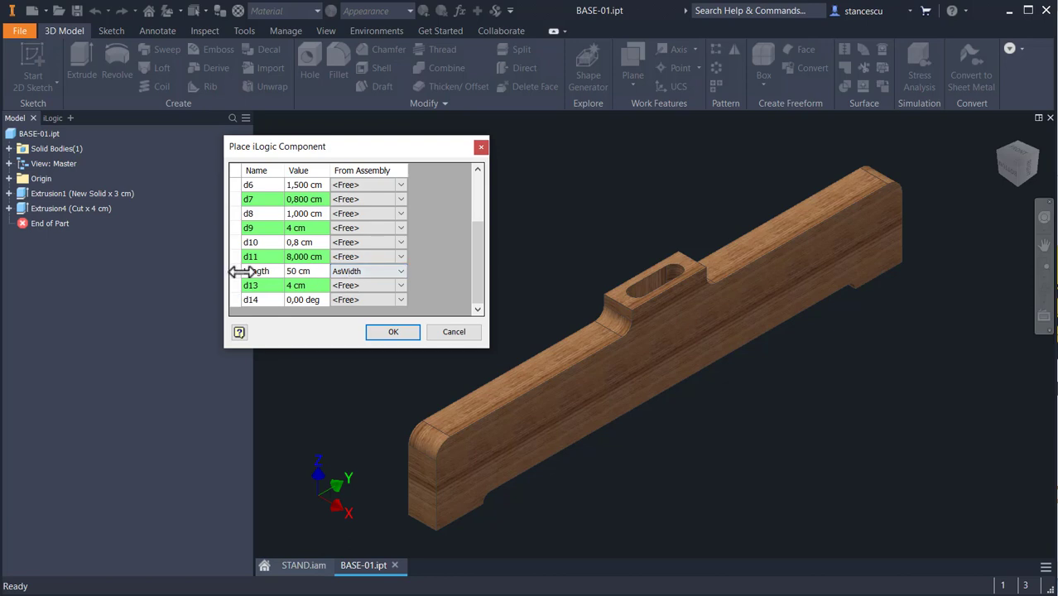
click(392, 332)
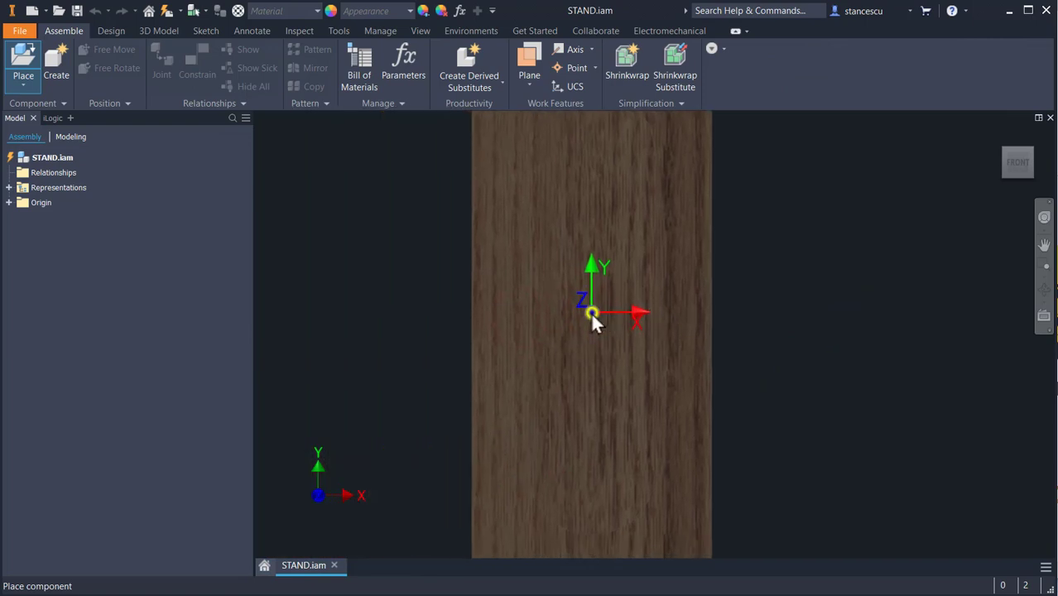
- Place the first base grounded at the origin and a second copy freely beside it, then end placement
right_click(591, 316)
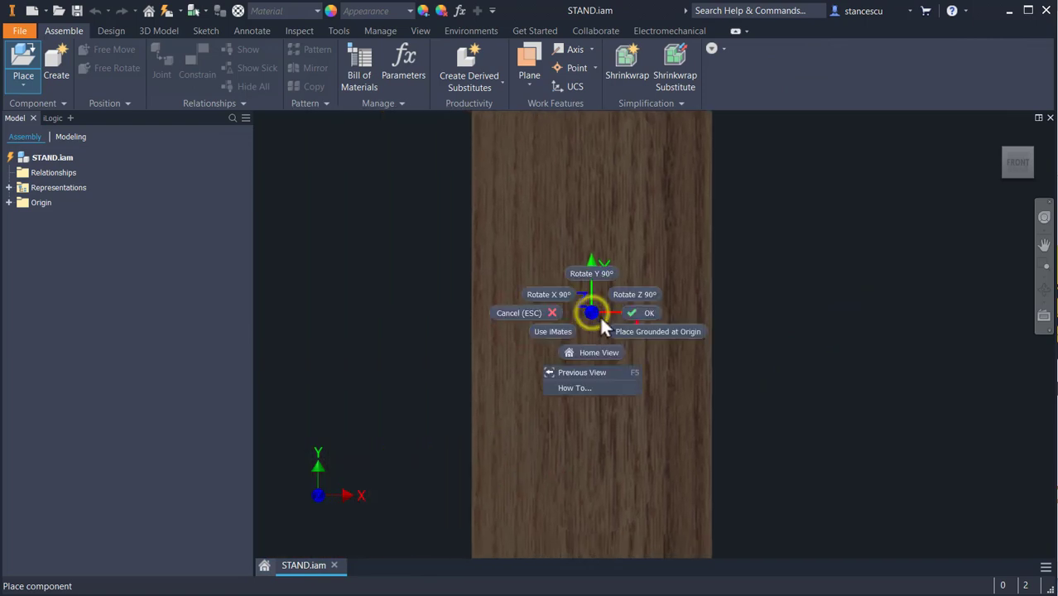
click(673, 335)
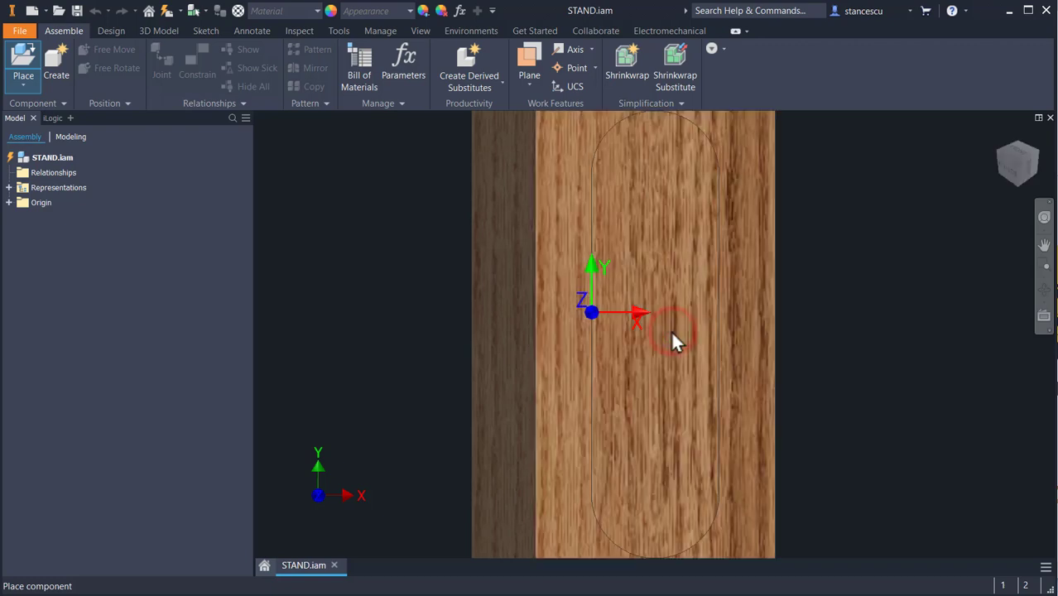
scroll(489, 294, down, 5)
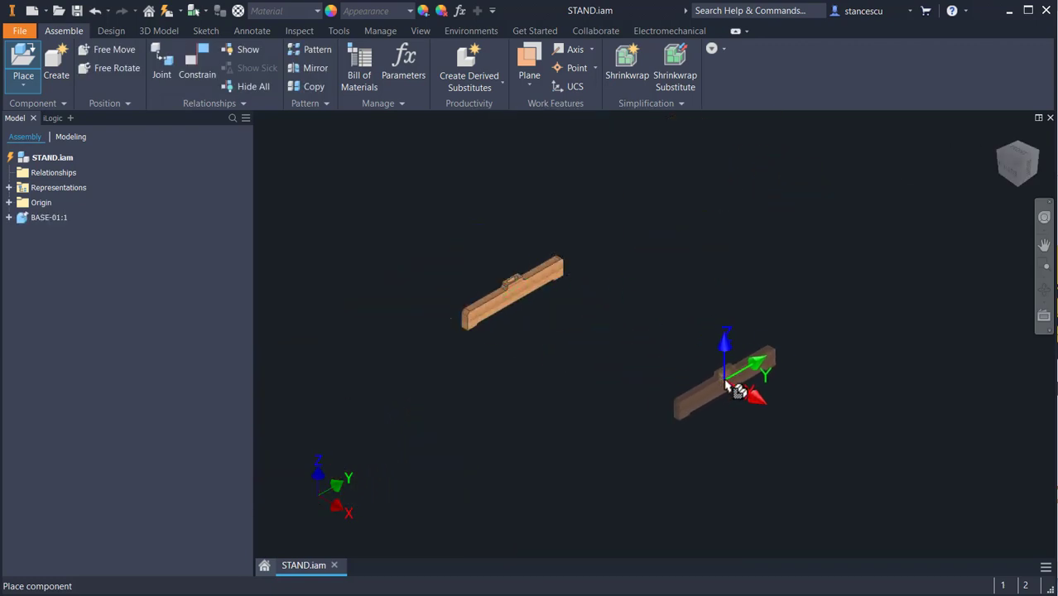
click(717, 377)
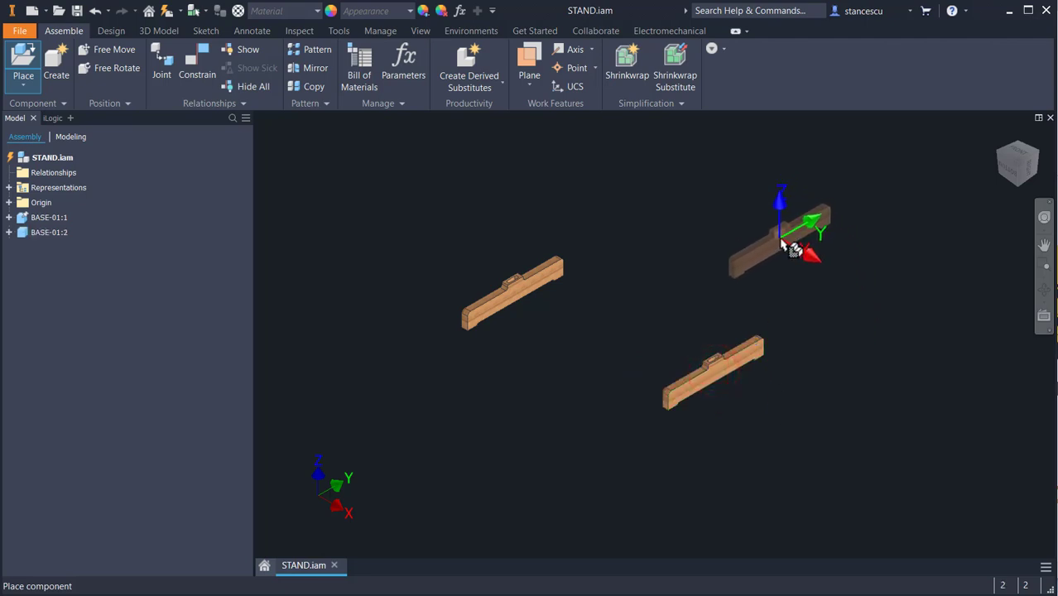
key(Escape)
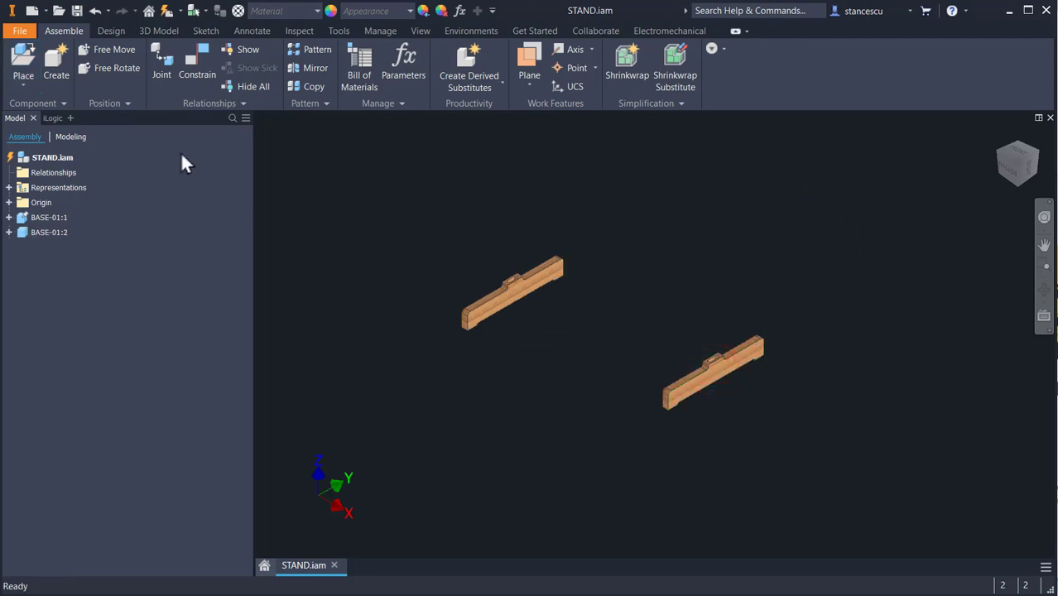
- Load POLE.ipt as an iLogic component and link its Length parameter to the assembly parameter AsHeight
click(22, 84)
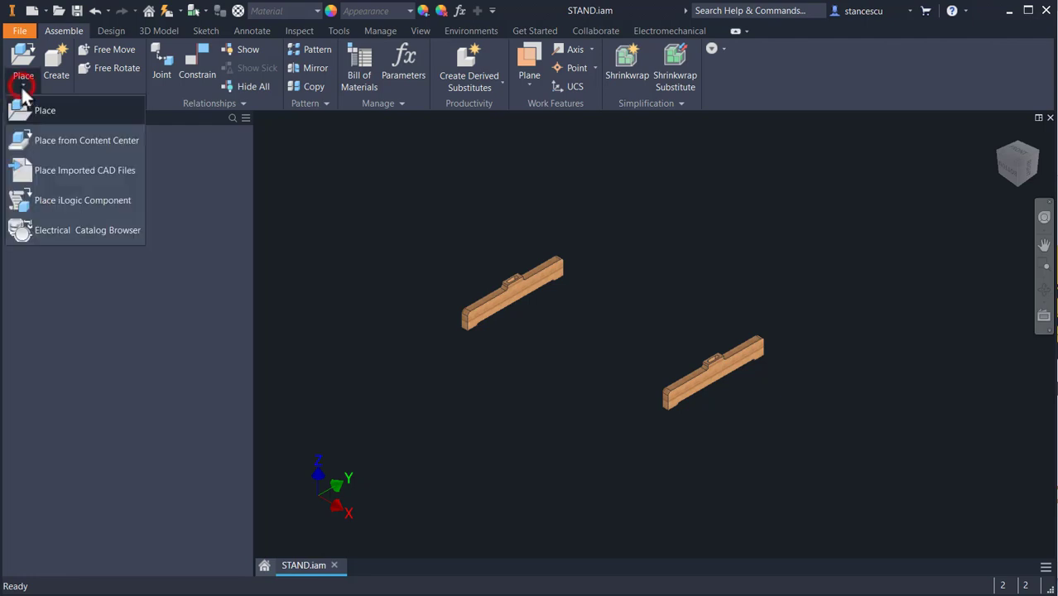
click(69, 201)
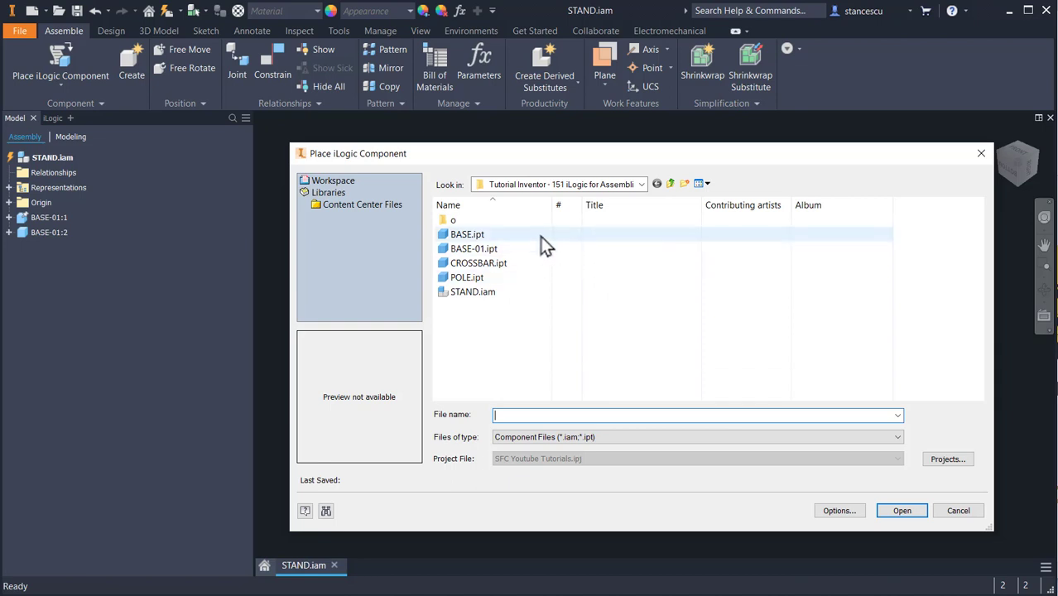
double_click(464, 279)
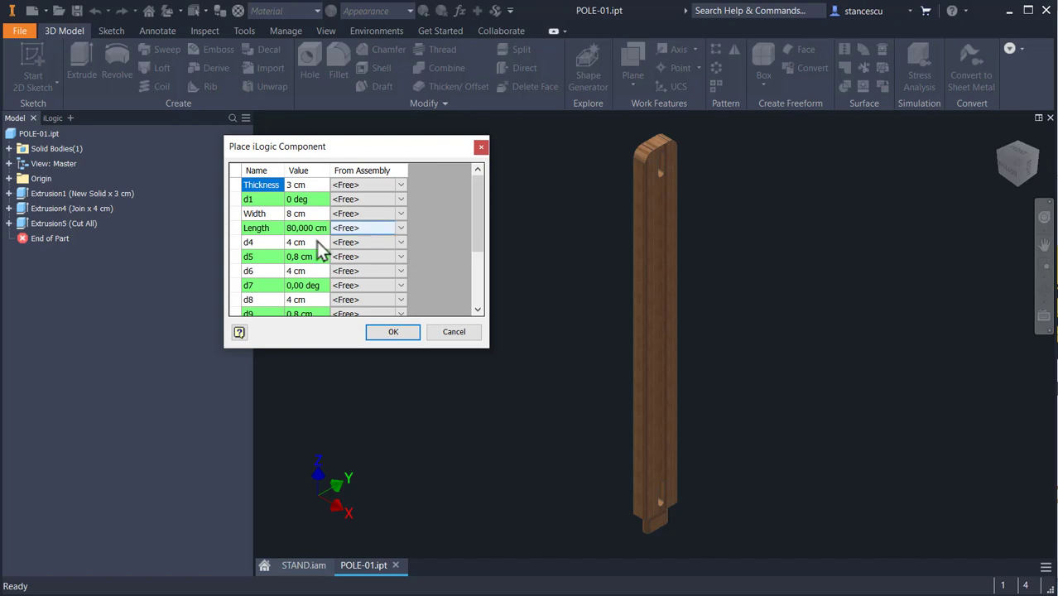
click(402, 230)
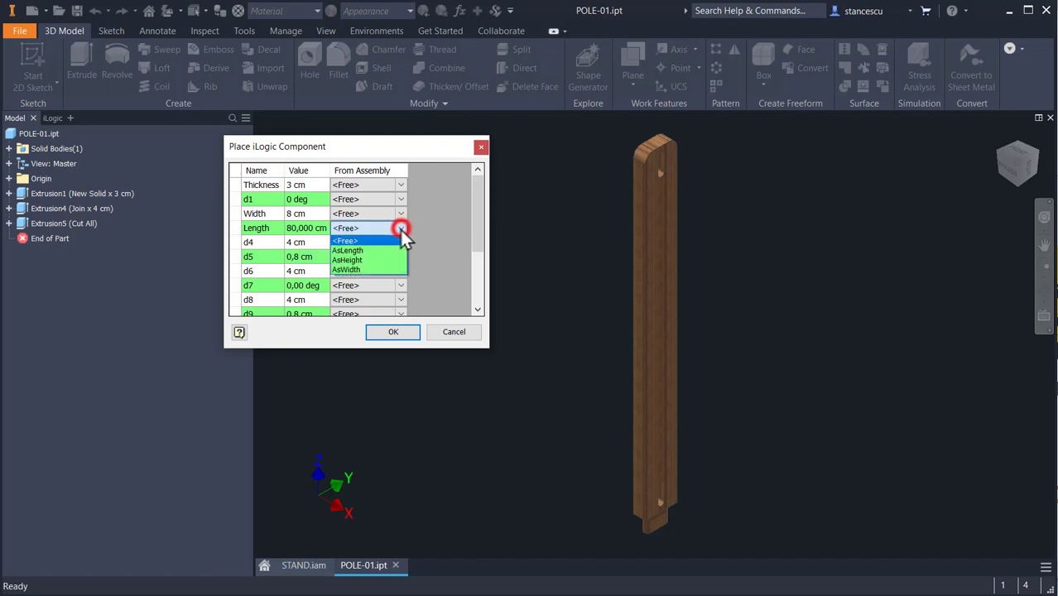
click(356, 260)
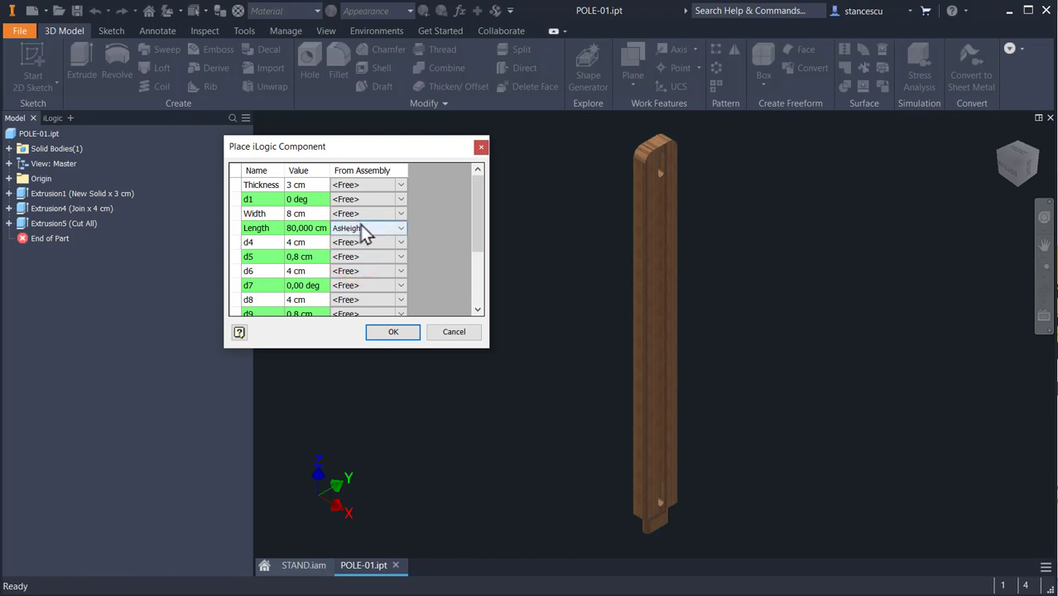
click(407, 332)
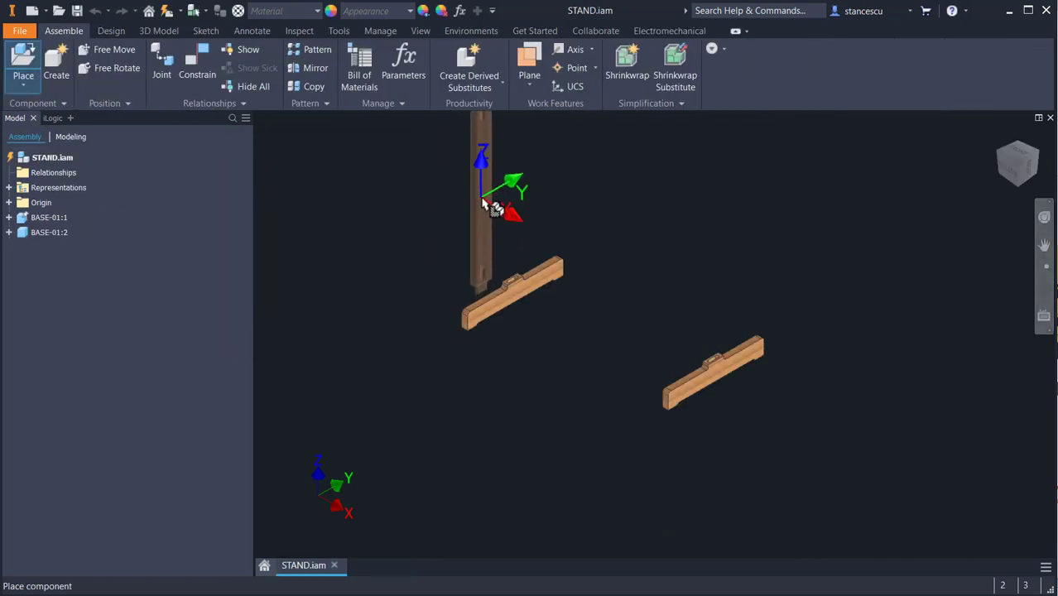
- Place two pole copies, one above each base, and end placement
click(483, 194)
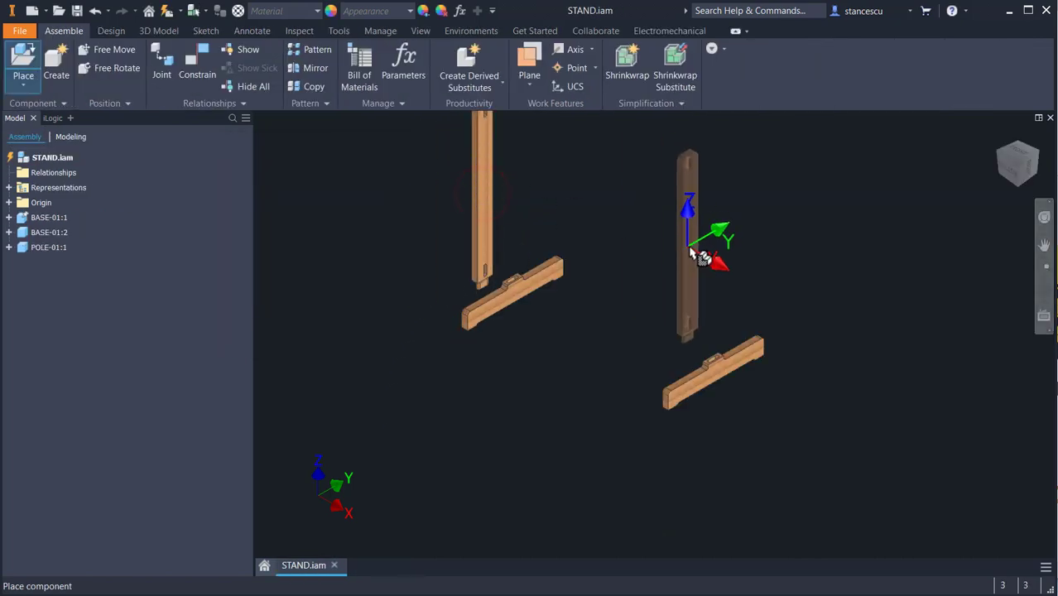
click(704, 259)
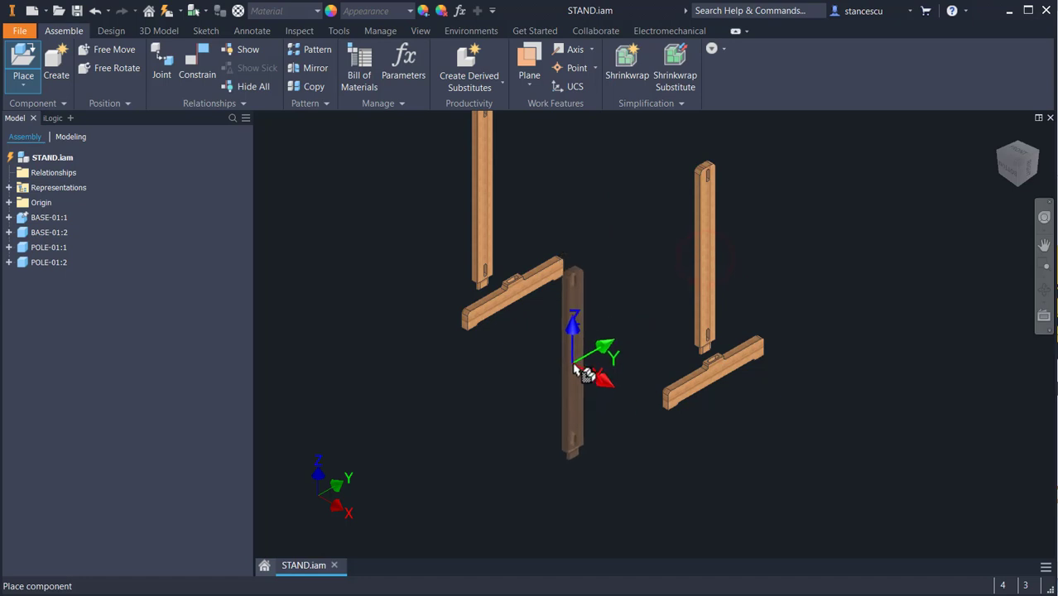
key(Escape)
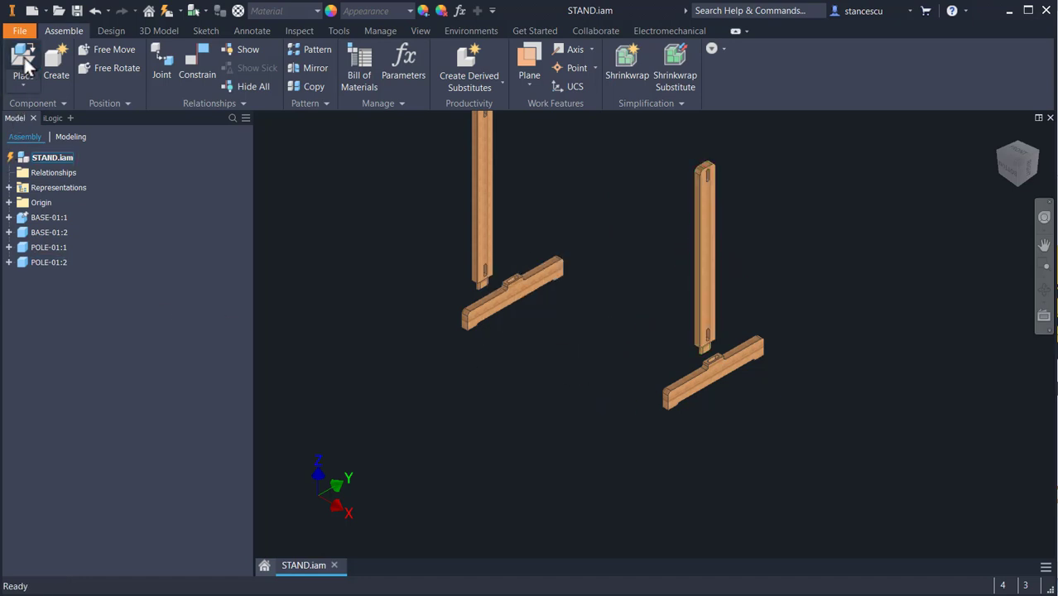
- Load CROSSBAR.ipt as an iLogic component and link its Length parameter to the assembly parameter AsLength
click(23, 84)
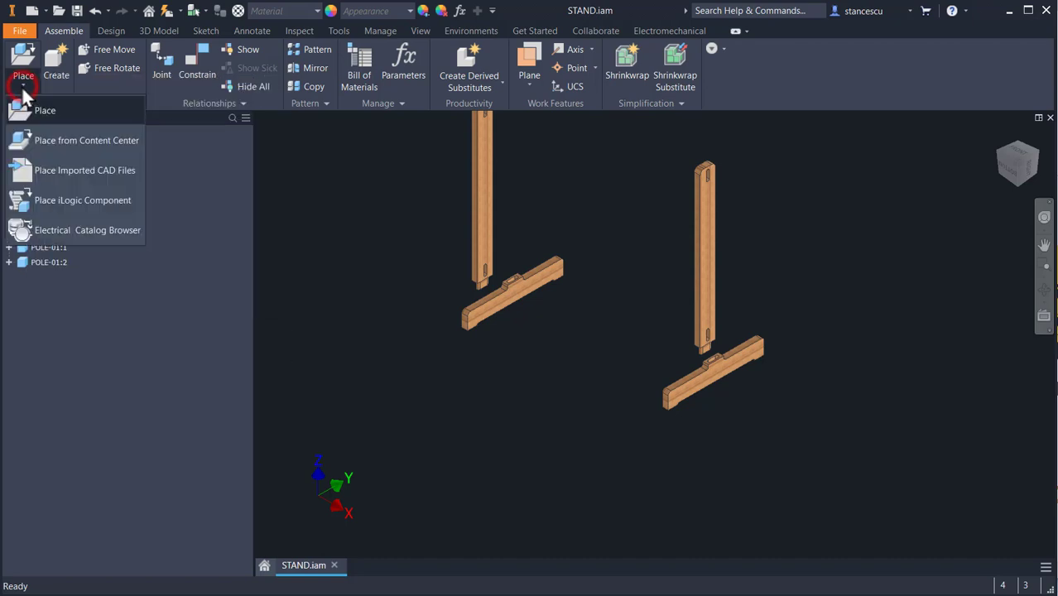
click(82, 200)
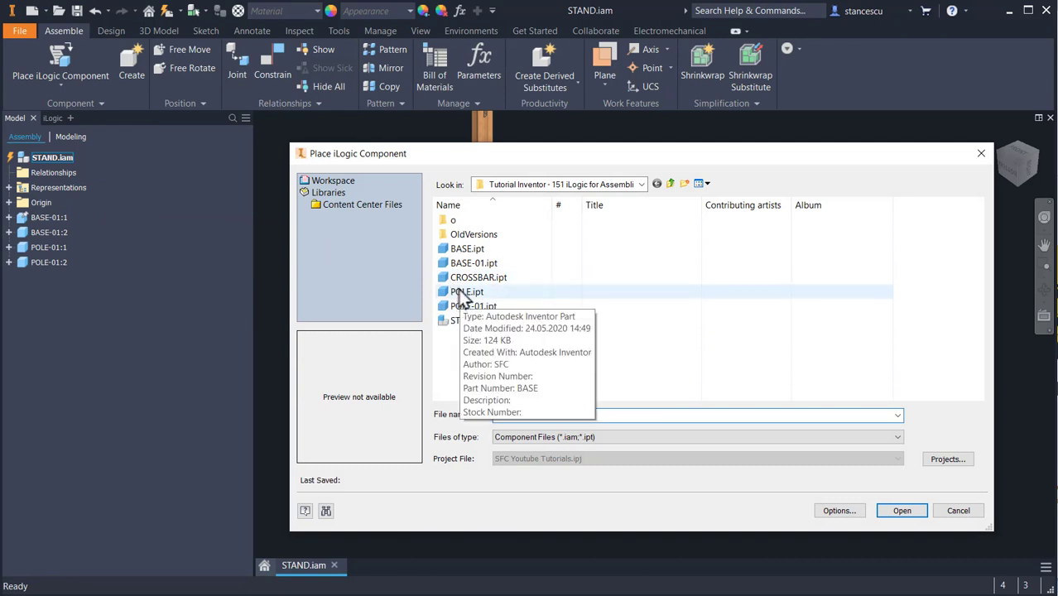
double_click(447, 286)
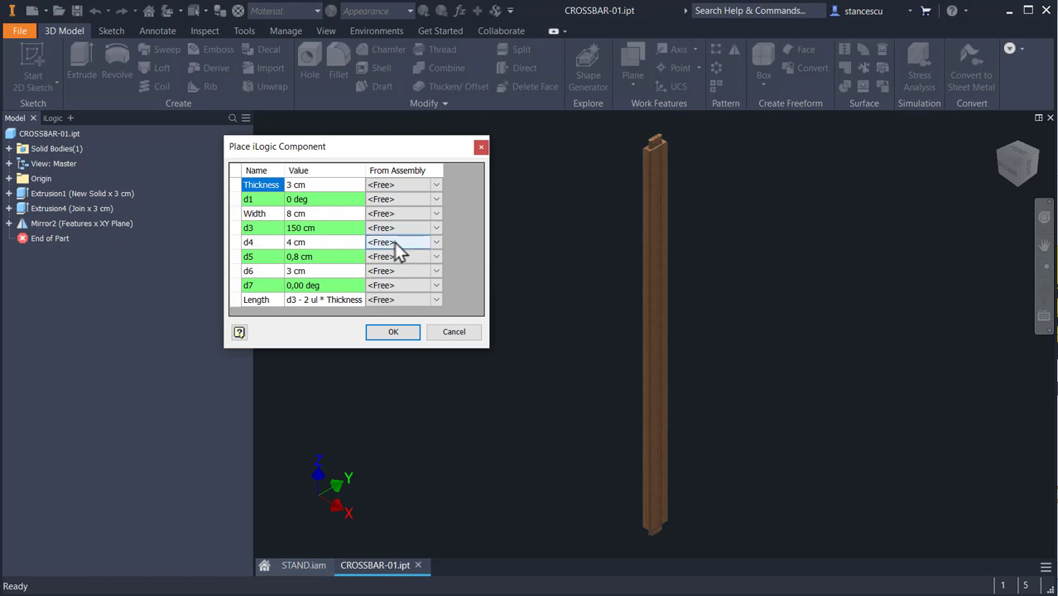
click(435, 301)
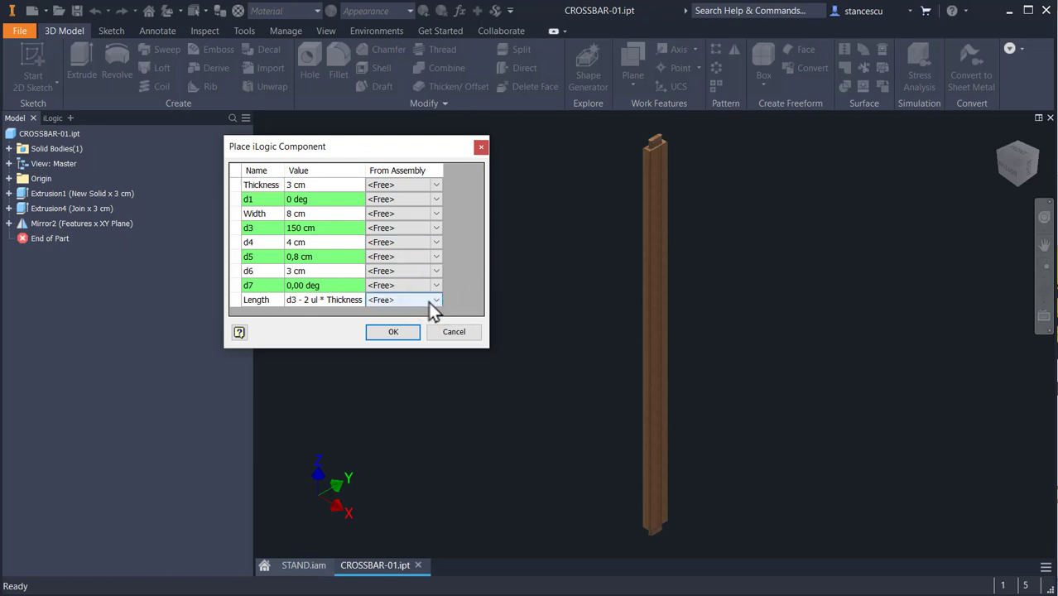
click(434, 299)
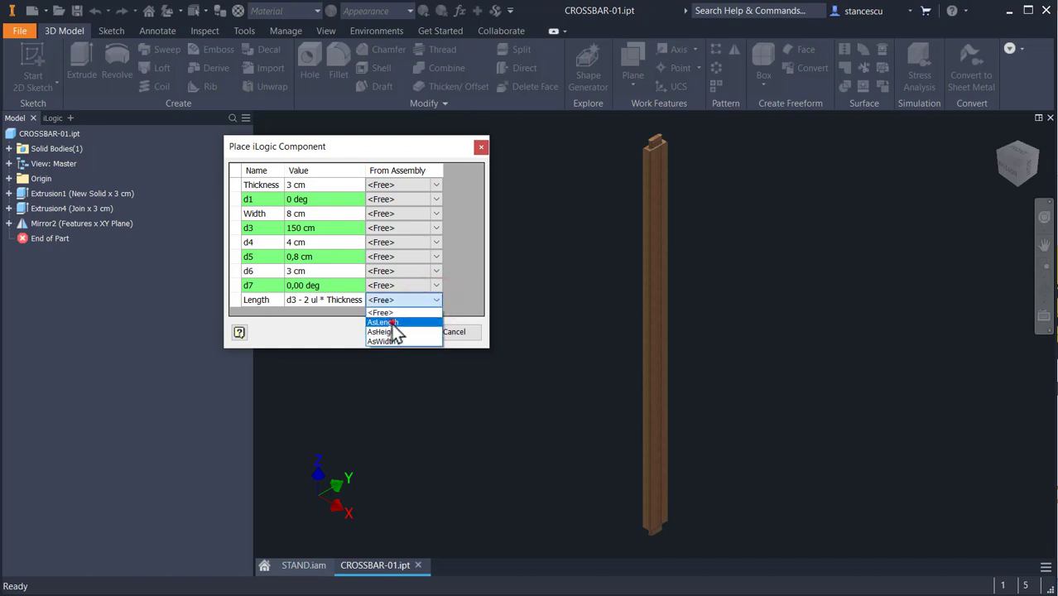
click(389, 322)
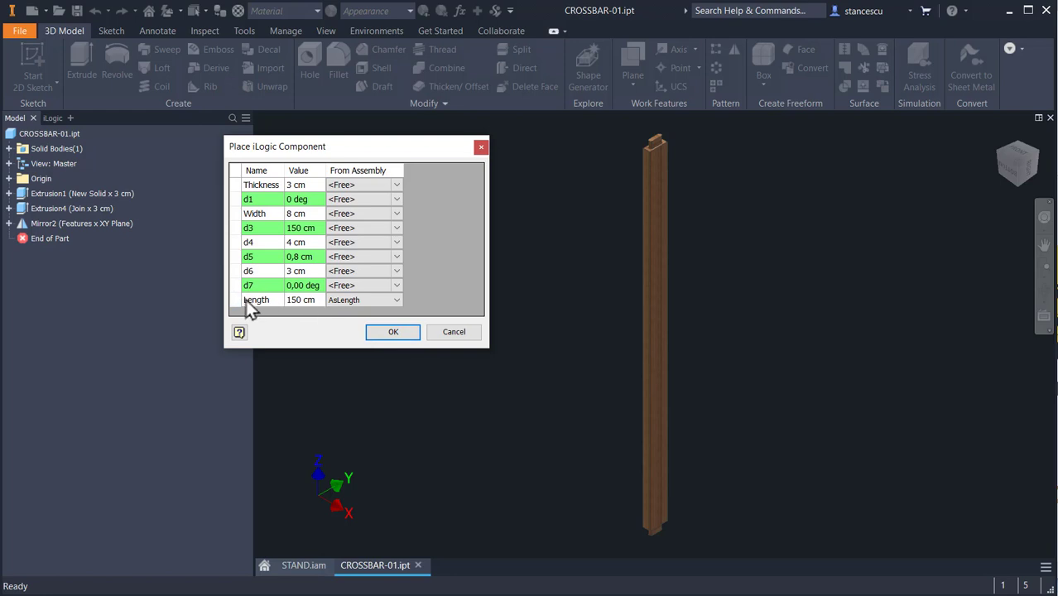
click(393, 332)
click(393, 332)
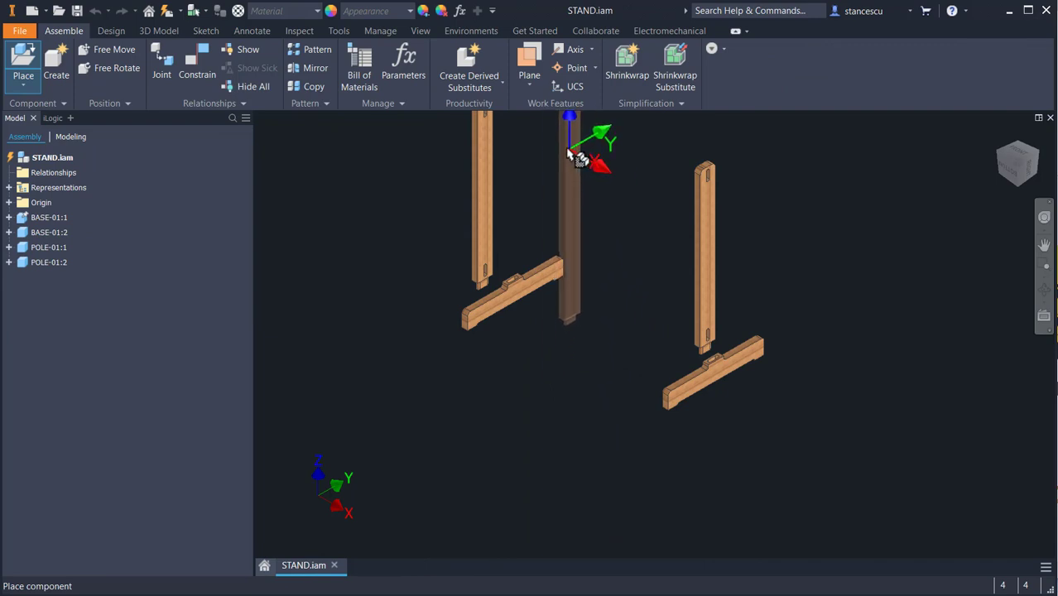
- Place two crossbar copies side by side between the poles and end placement
click(582, 133)
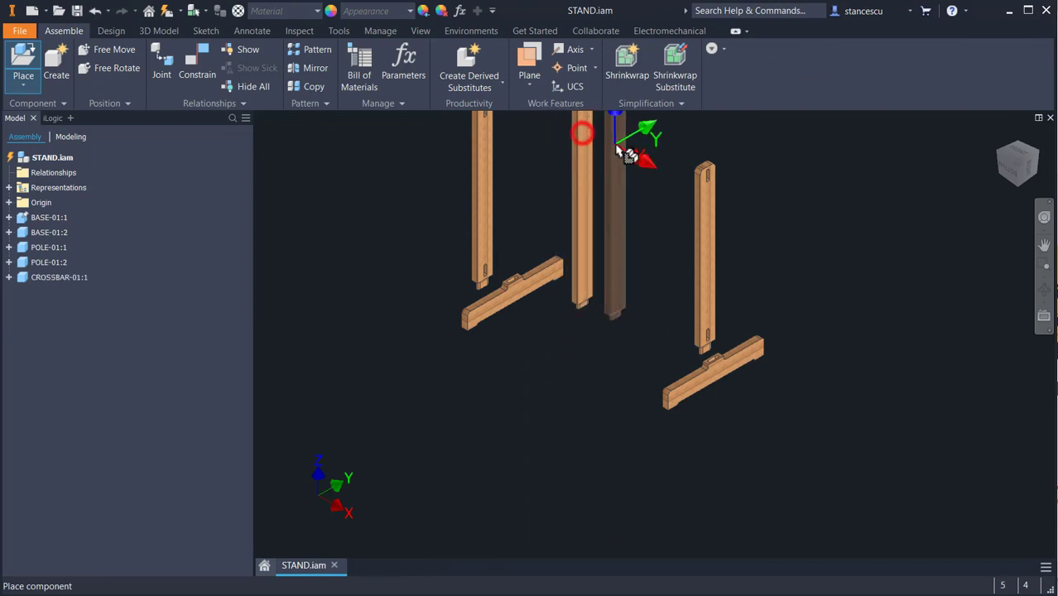
click(619, 146)
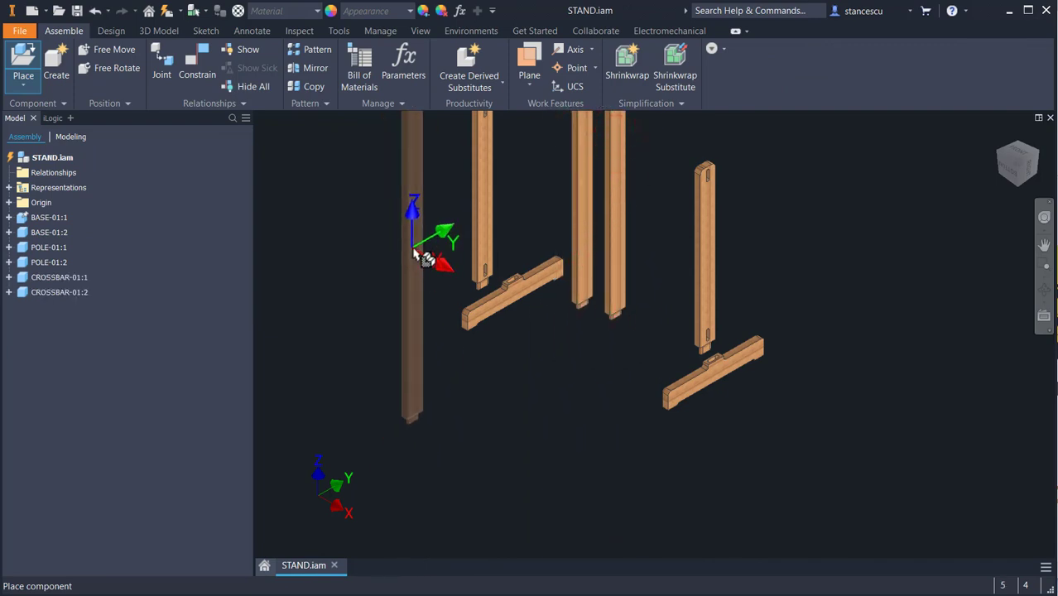
key(Escape)
- Apply an Insert constraint between the rounded edge of the first pole's bottom tenon and the slot edge of the first base
middle_drag(529, 336, 543, 468)
scroll(399, 333, down, 3)
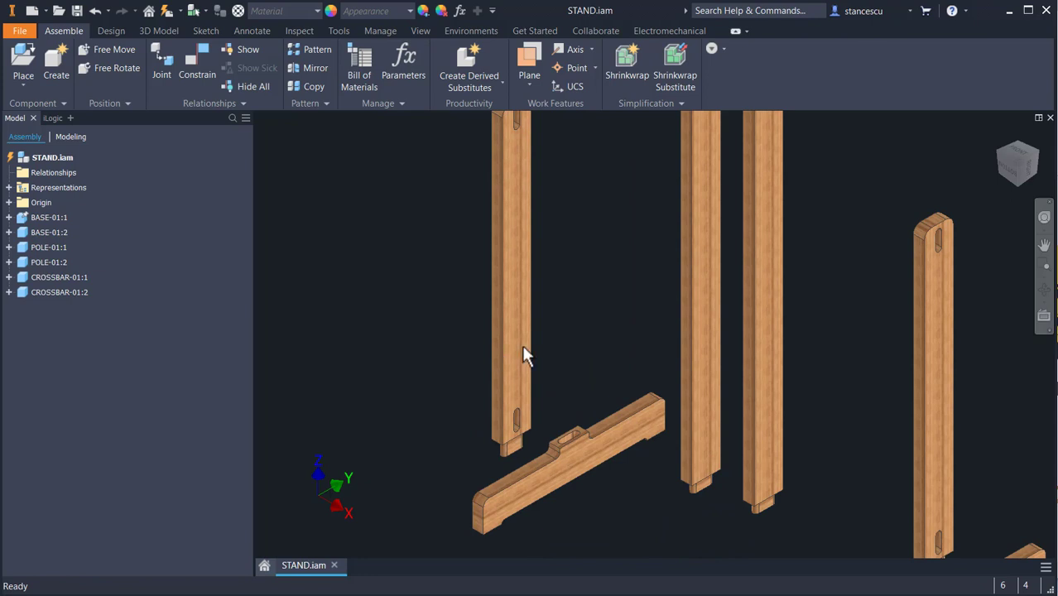
middle_drag(588, 312, 522, 269)
click(188, 59)
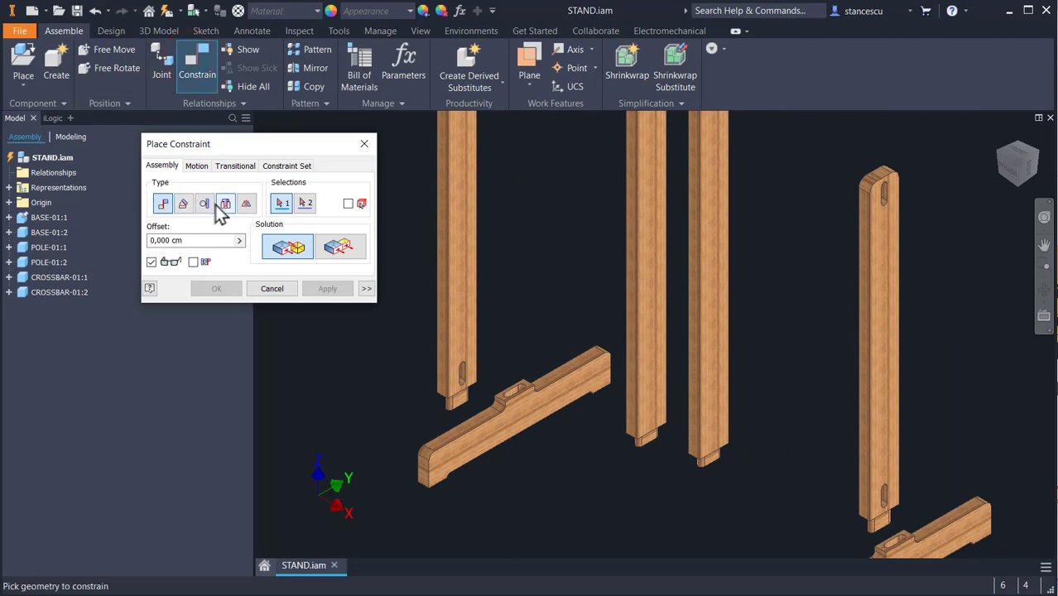
click(225, 206)
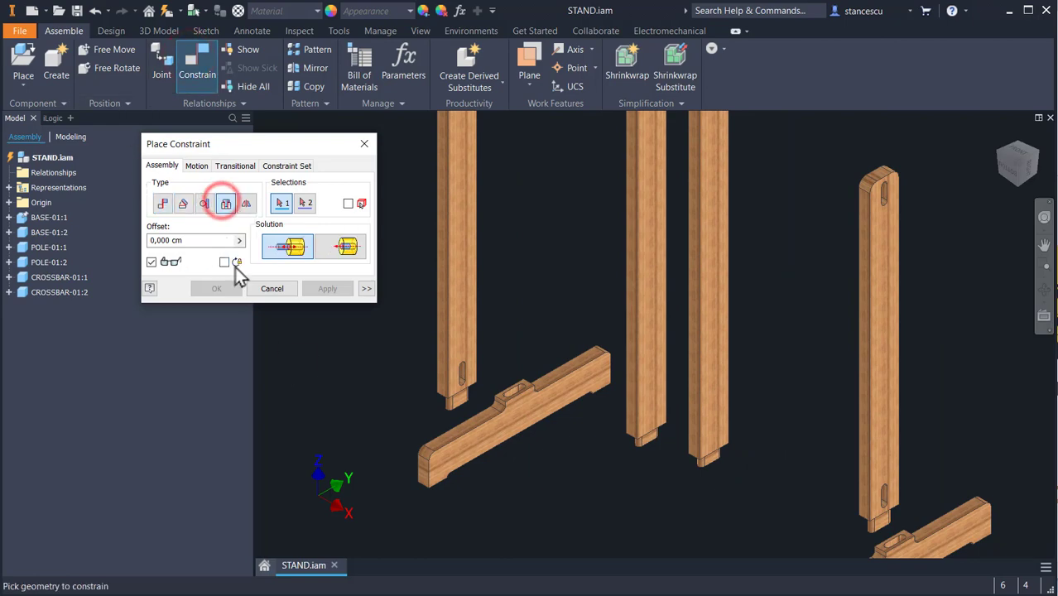
scroll(448, 379, up, 2)
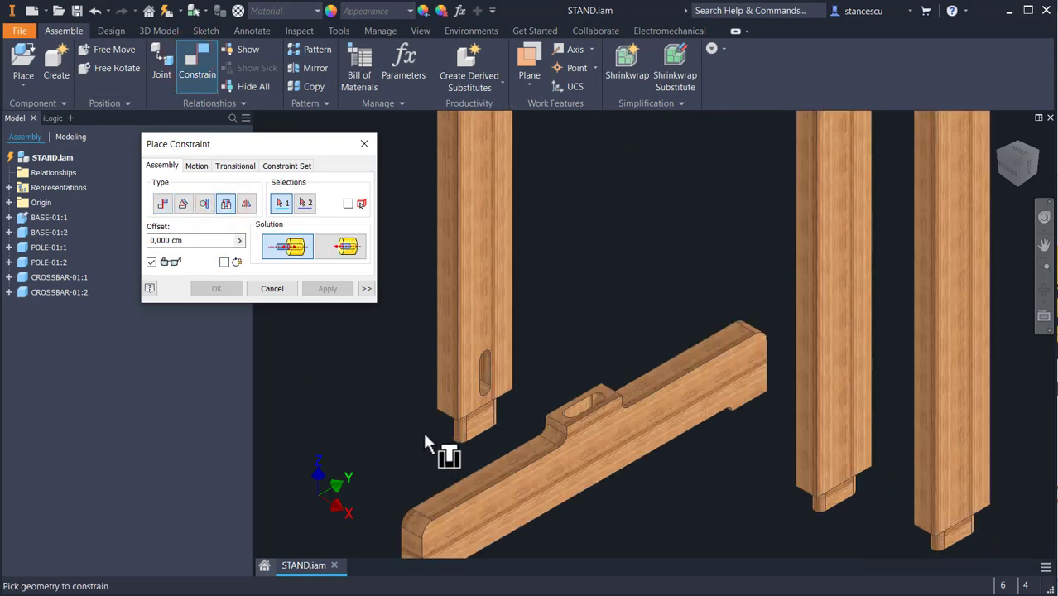
click(461, 412)
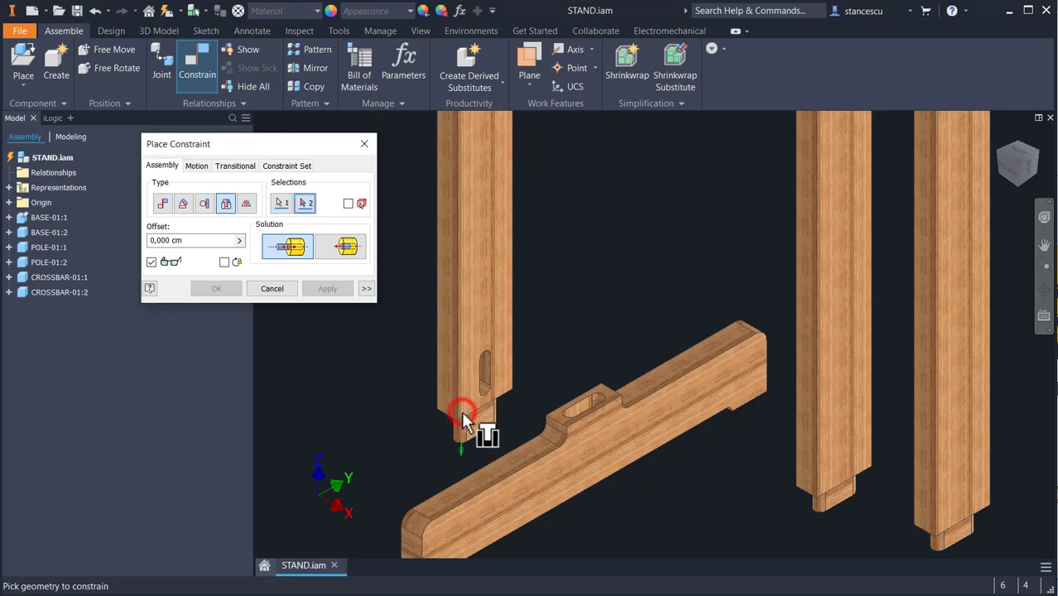
click(572, 414)
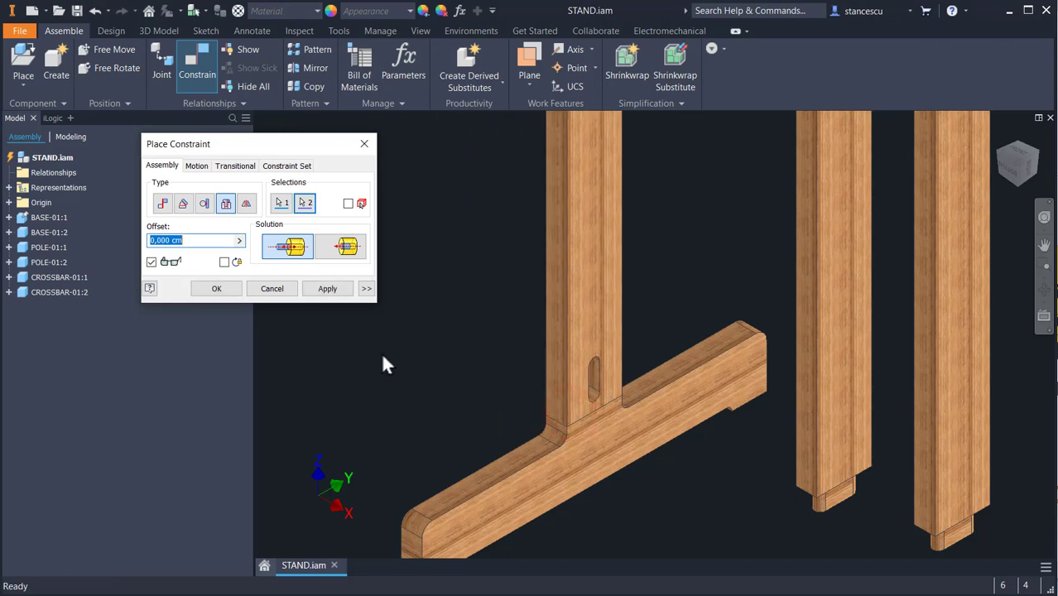
middle_drag(671, 398, 404, 246)
click(329, 289)
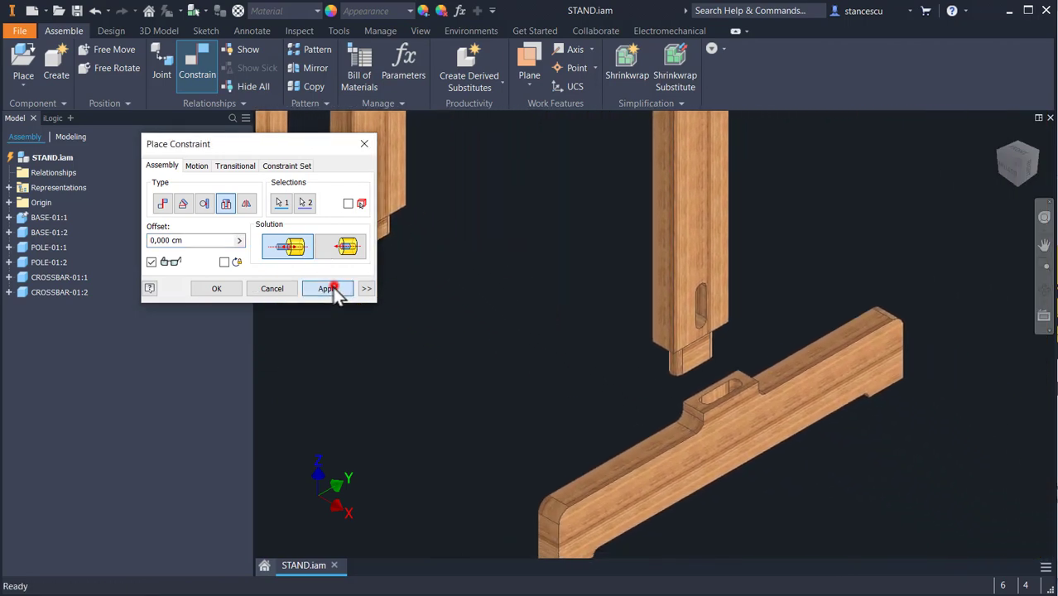
- Apply an Insert constraint seating the second pole's tenon in the second base's slot and finish constraining
click(671, 357)
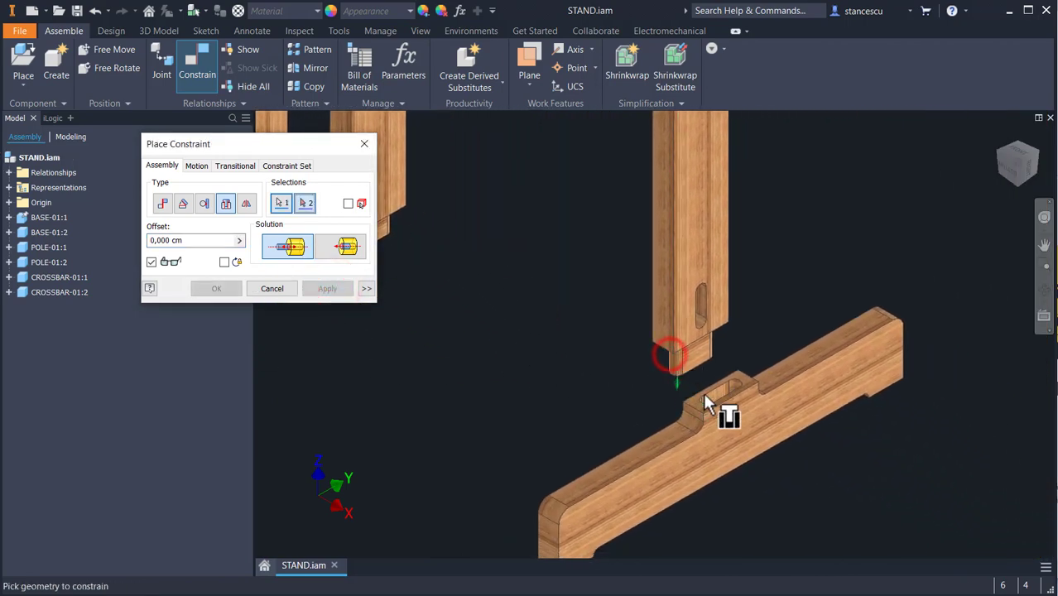
click(704, 395)
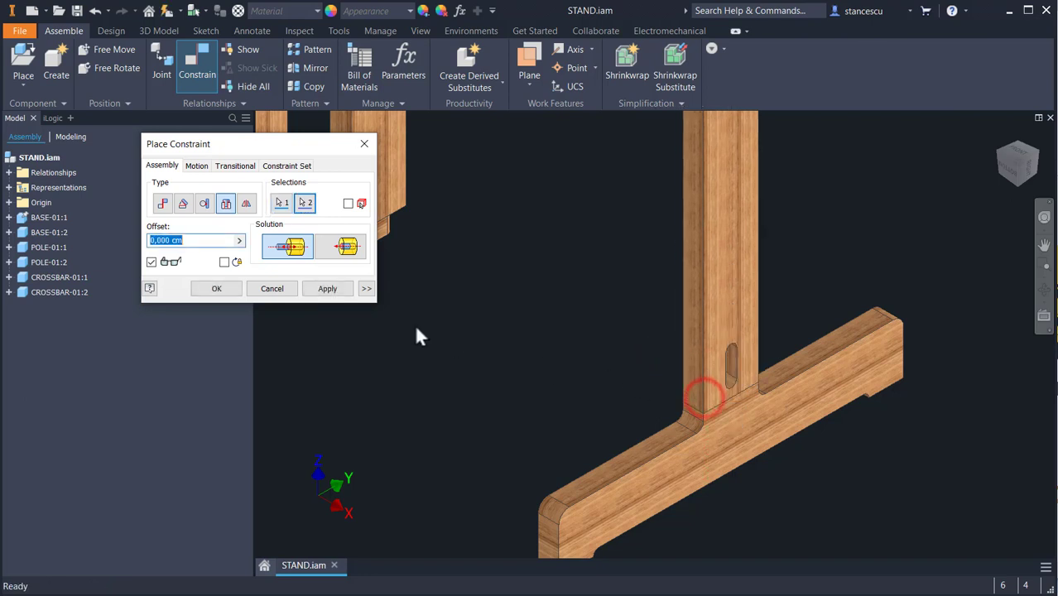
click(328, 288)
key(F2)
drag(415, 354, 670, 437)
middle_drag(670, 437, 869, 527)
middle_drag(546, 398, 793, 477)
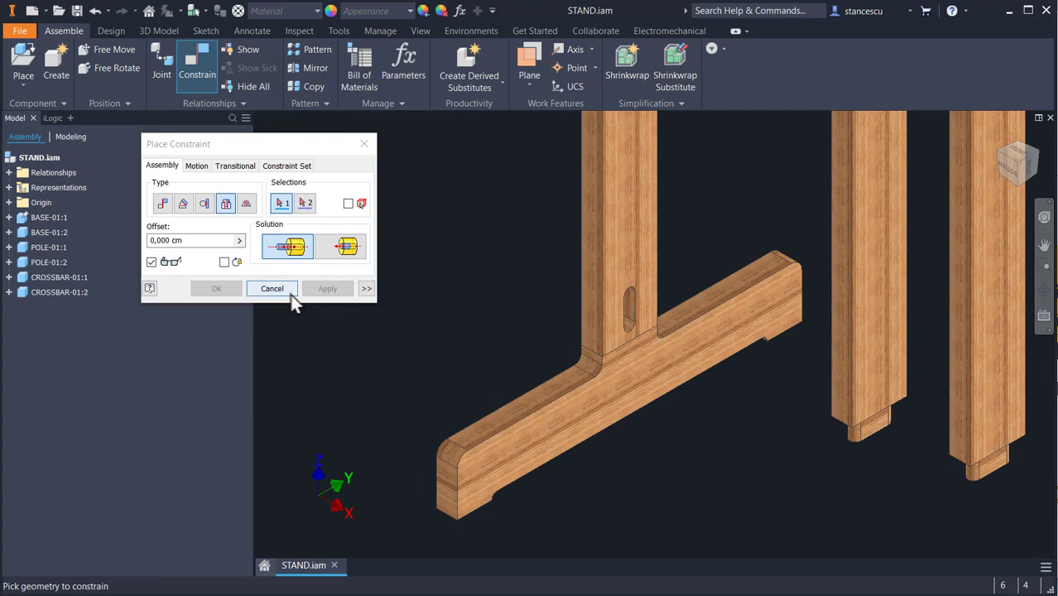
click(281, 288)
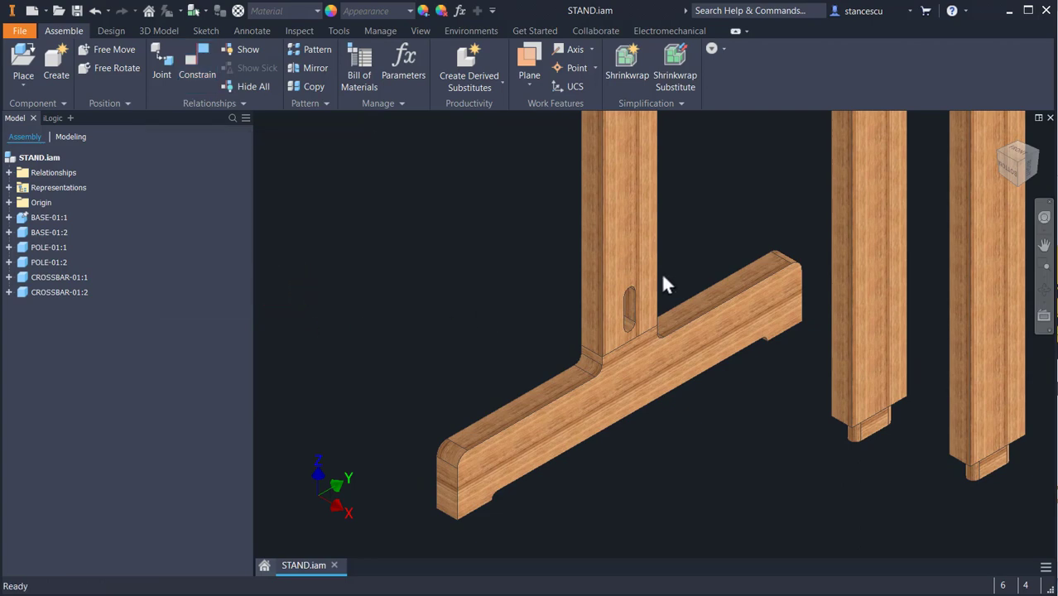
- Test the first pole's rotation, and align its wide face with the first base's long side face using a flush Mate constraint
drag(655, 281, 675, 291)
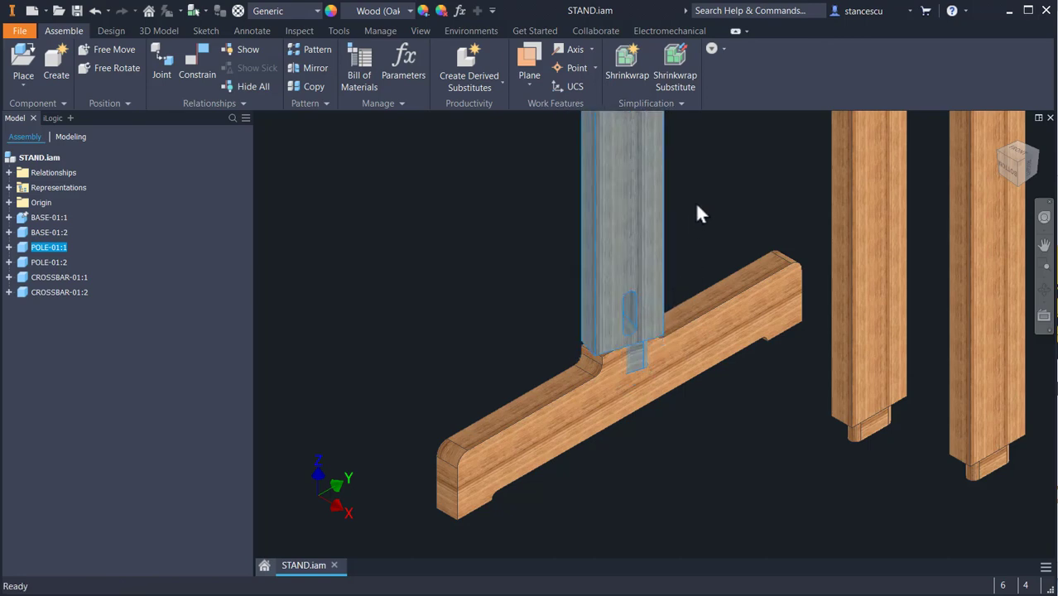
click(446, 229)
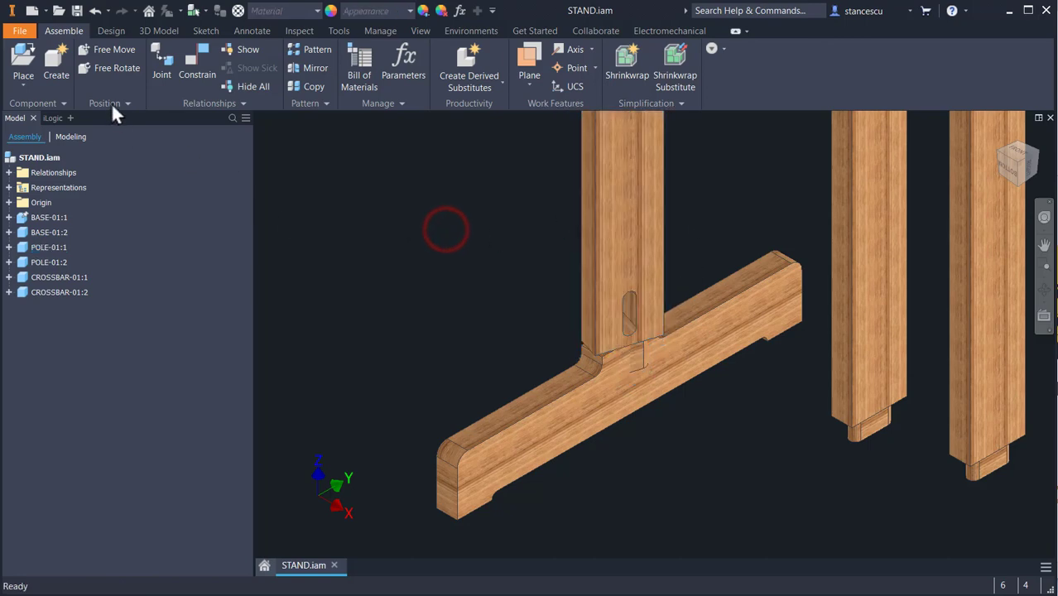
click(203, 62)
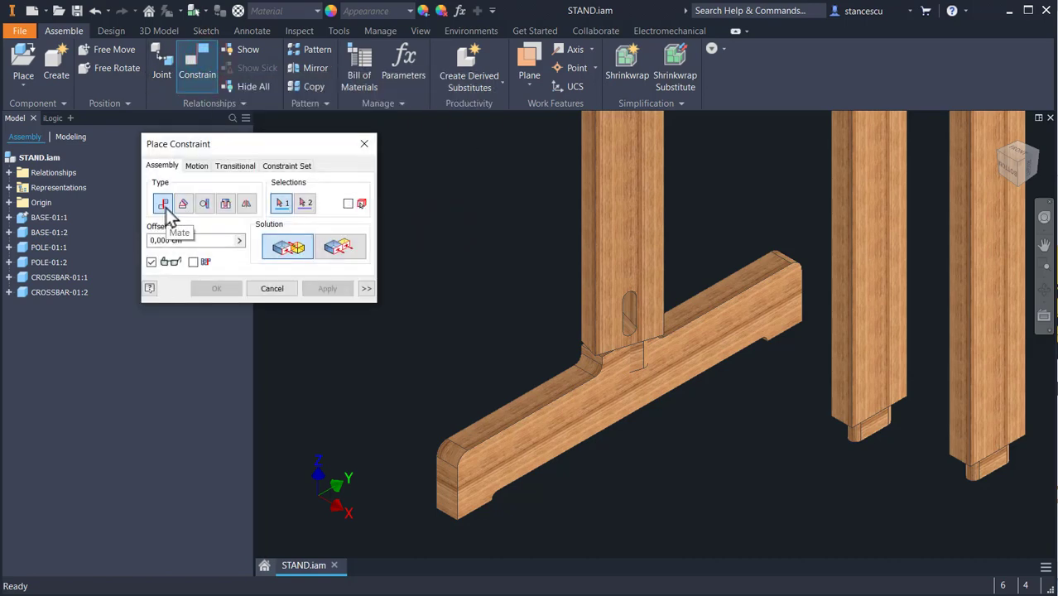
click(340, 251)
click(636, 244)
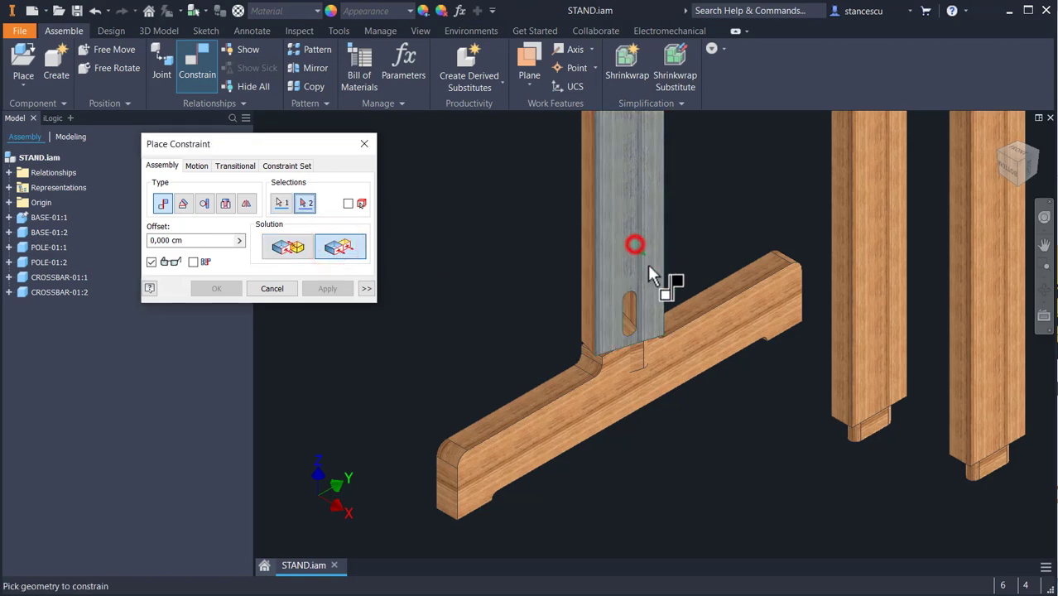
click(681, 340)
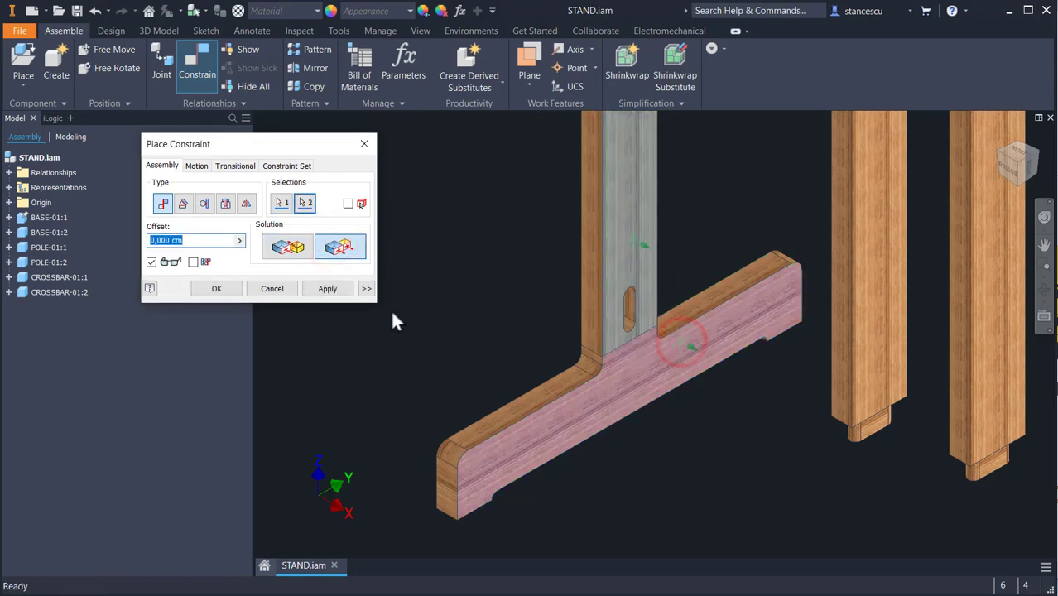
click(338, 289)
middle_drag(693, 399, 353, 261)
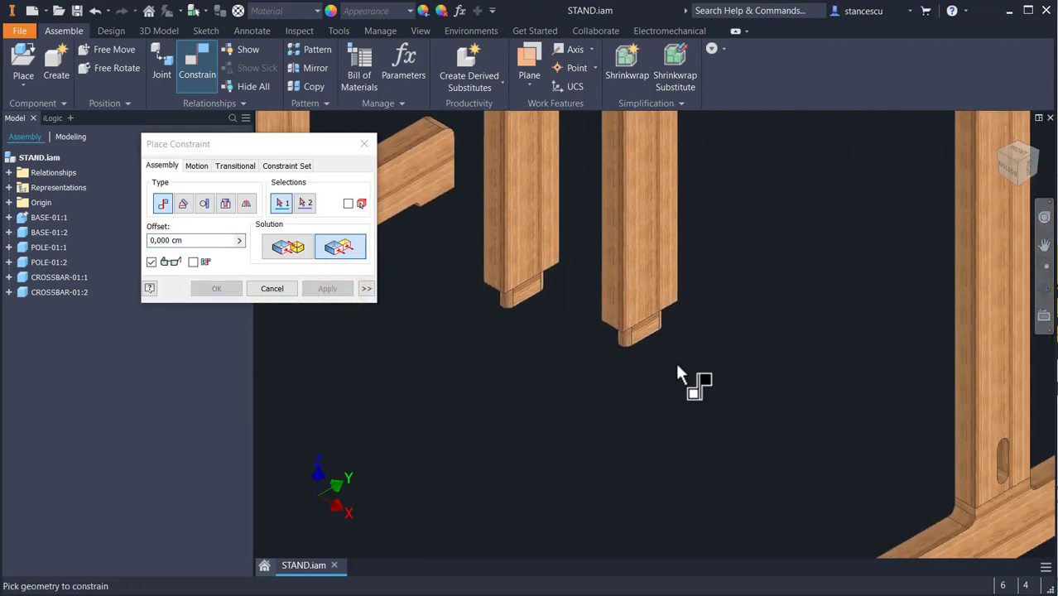
- Align the second pole's wide face with the second base's long side face using a flush Mate constraint
middle_drag(676, 372, 488, 299)
click(776, 270)
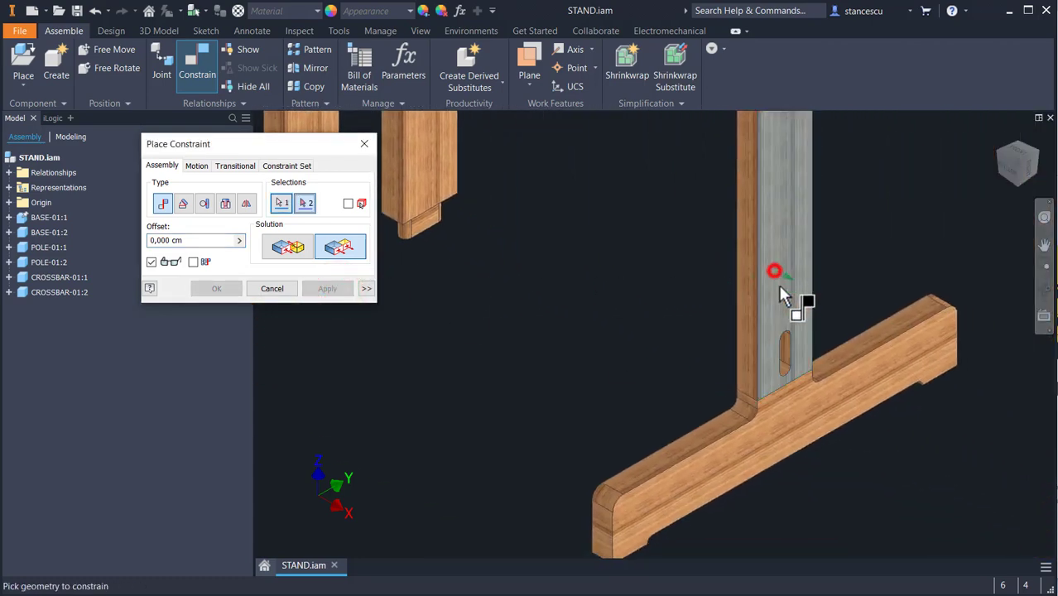
click(864, 388)
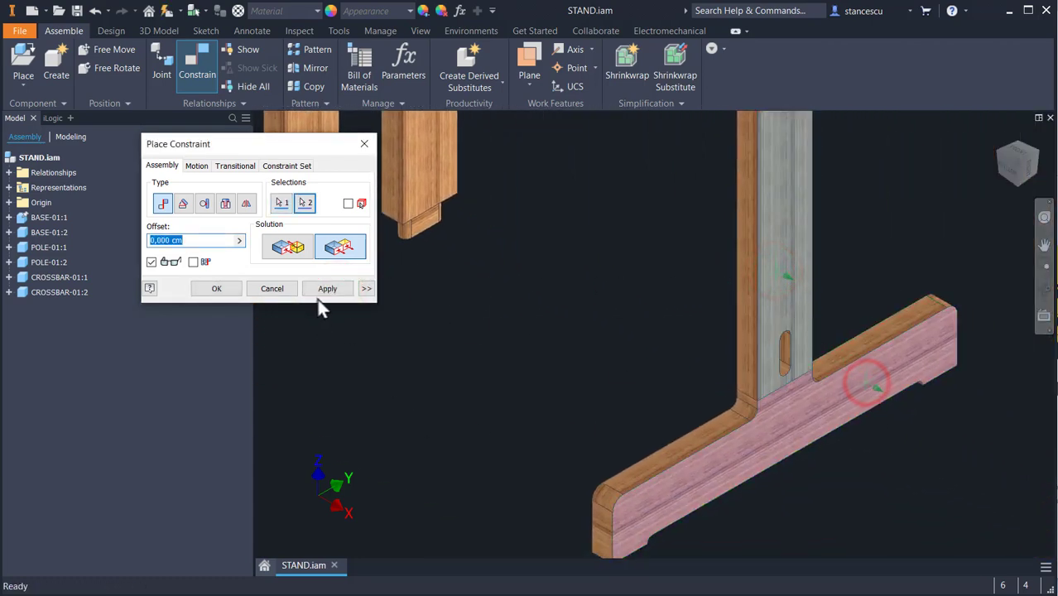
click(327, 288)
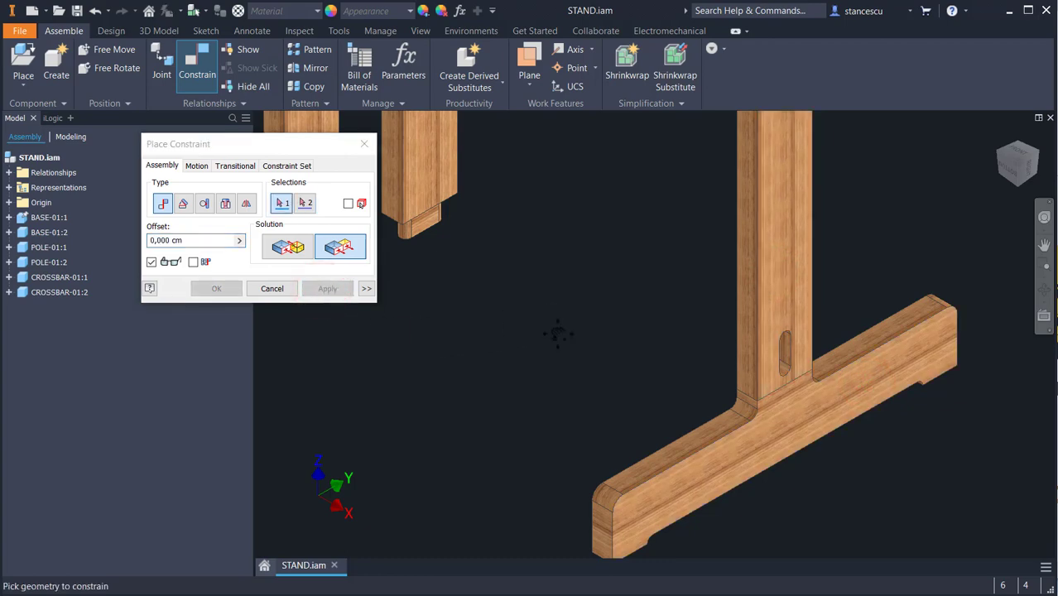
- Apply an Insert constraint between the first crossbar's tenon edge and the rounded edge of the first pole's upper slot
middle_drag(524, 302, 650, 460)
middle_drag(555, 313, 845, 572)
middle_drag(744, 290, 671, 577)
scroll(655, 401, down, 2)
scroll(655, 273, down, 2)
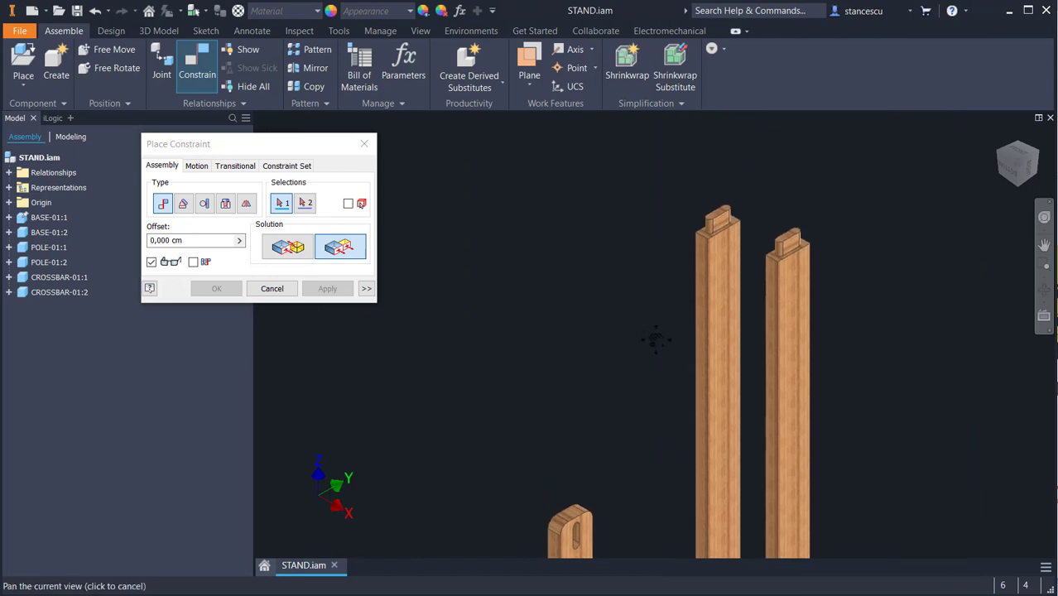
click(225, 205)
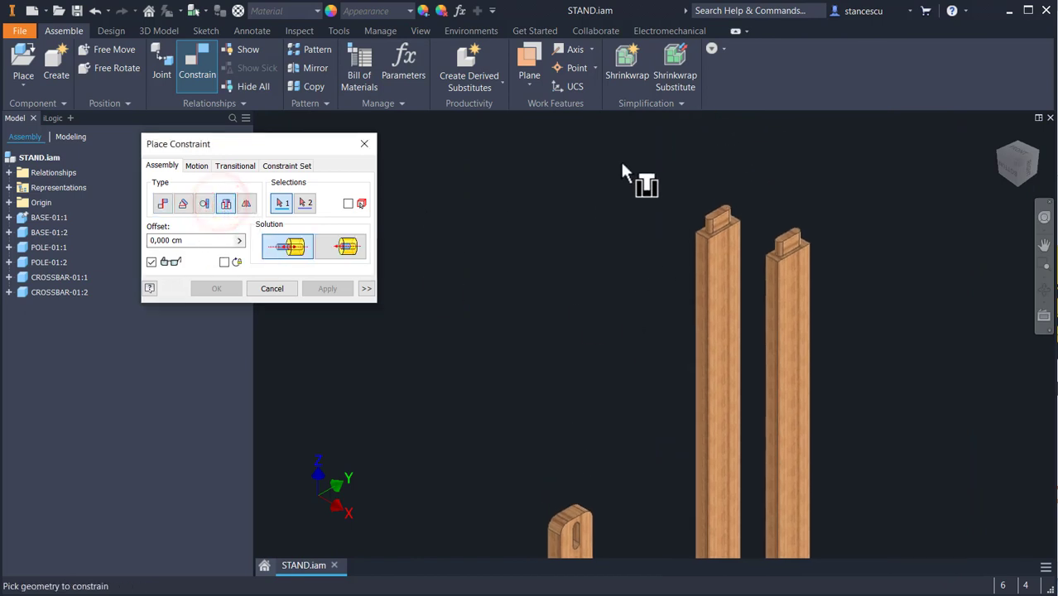
click(730, 221)
middle_drag(605, 485, 586, 300)
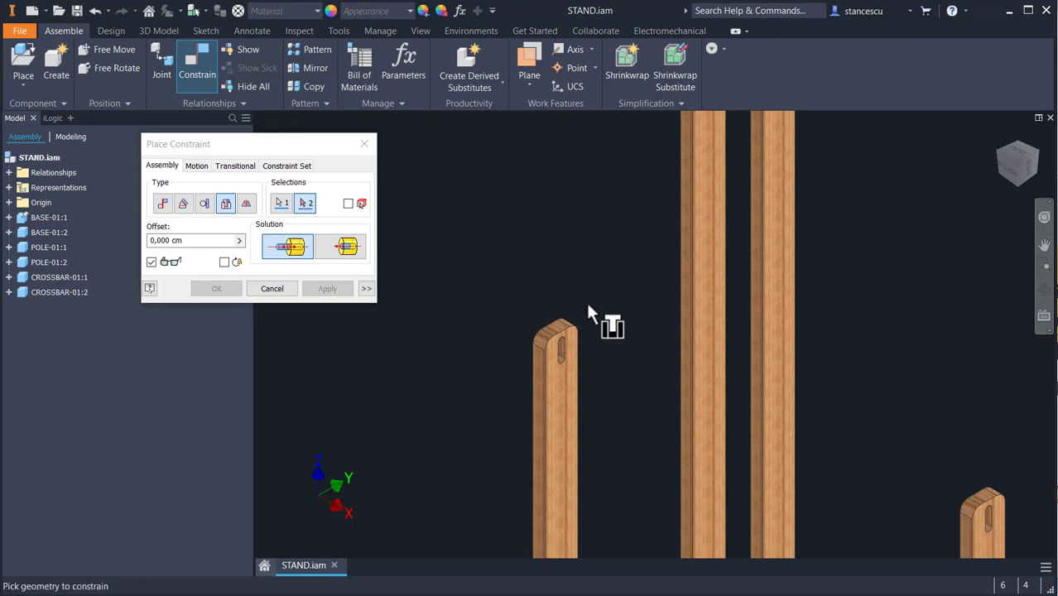
click(561, 369)
click(339, 290)
- Apply an Insert constraint seating the remaining crossbar's tenon in the first pole's lower slot
mouse_move(638, 283)
middle_down()
mouse_move(657, 348)
mouse_move(644, 443)
mouse_move(619, 464)
mouse_move(696, 162)
middle_up()
click(750, 308)
scroll(644, 447, down, 3)
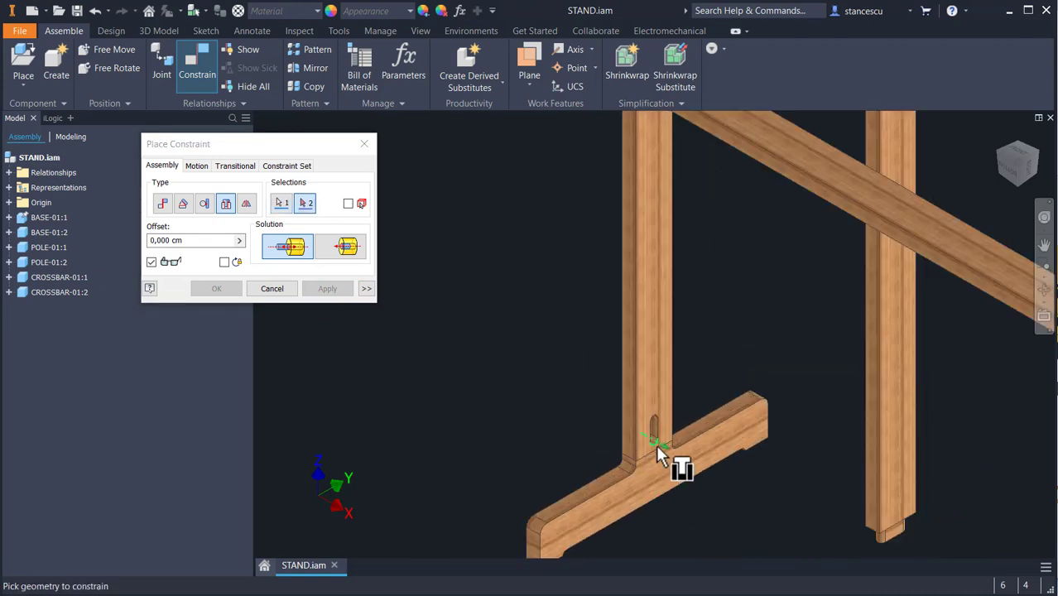
click(657, 441)
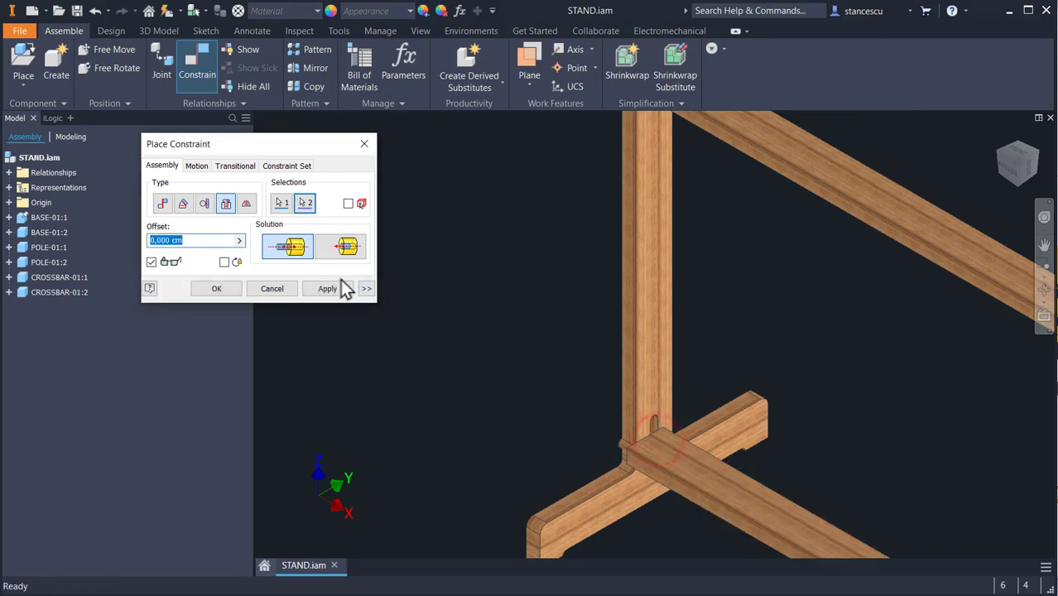
click(330, 289)
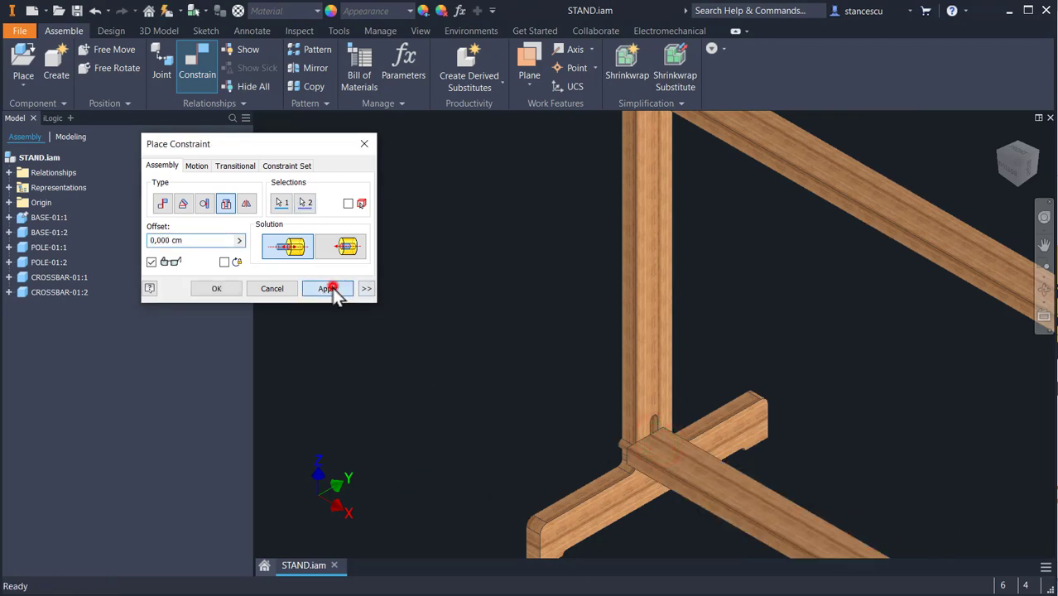
- Mate the axis of the lower crossbar's rounded tenon face with the axis of the first pole's lower slot
click(163, 206)
click(279, 247)
scroll(591, 379, down, 5)
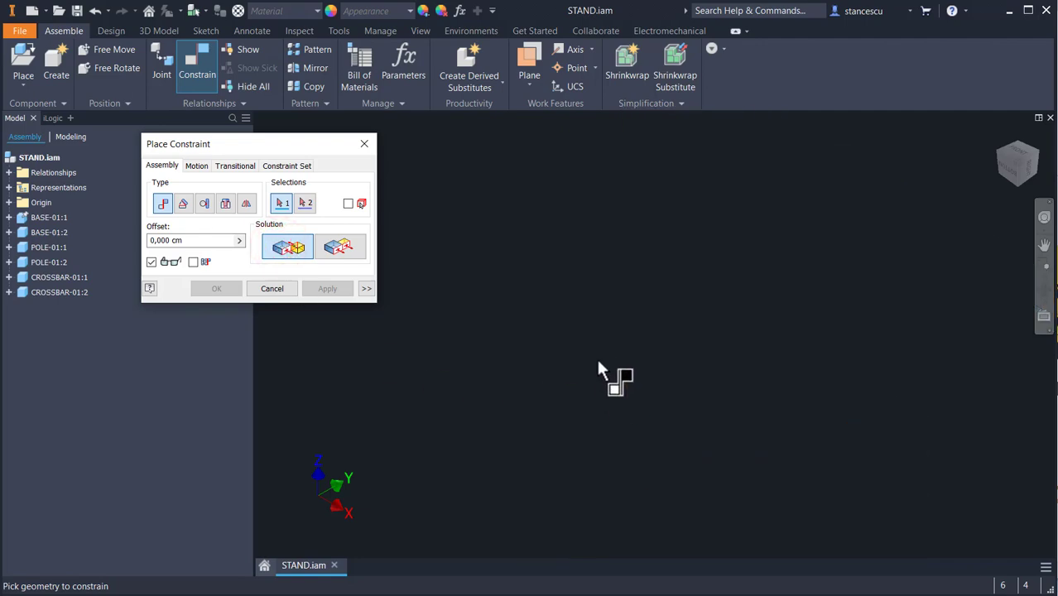
scroll(598, 369, up, 3)
middle_drag(674, 485, 527, 122)
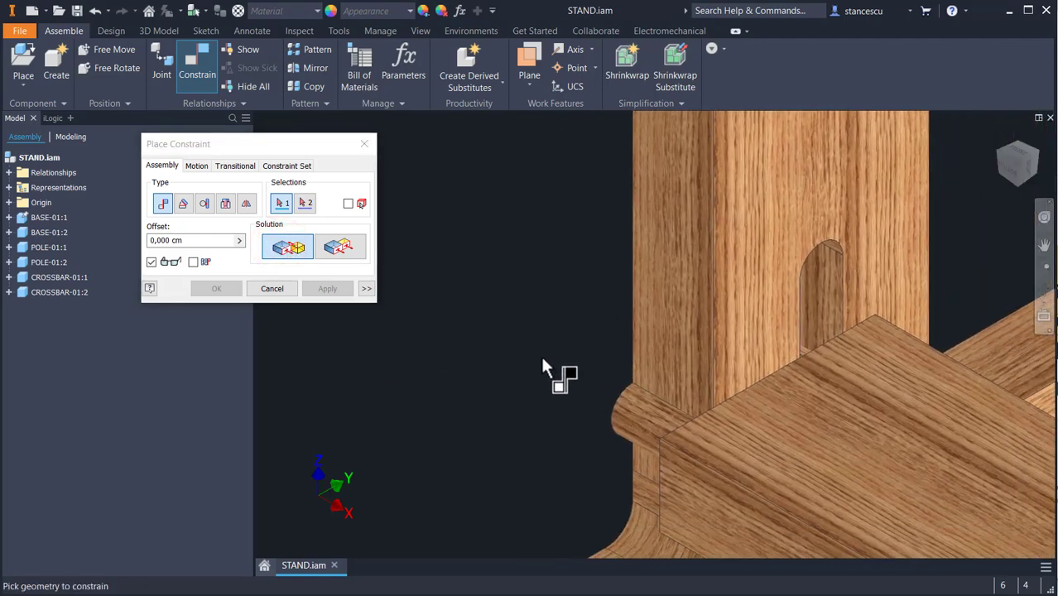
click(626, 427)
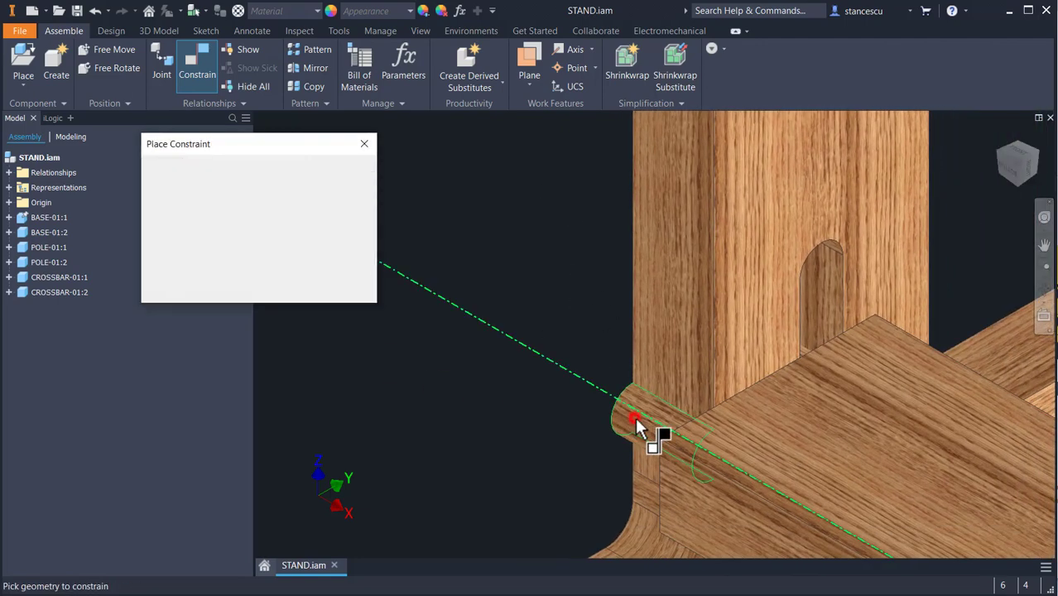
click(834, 245)
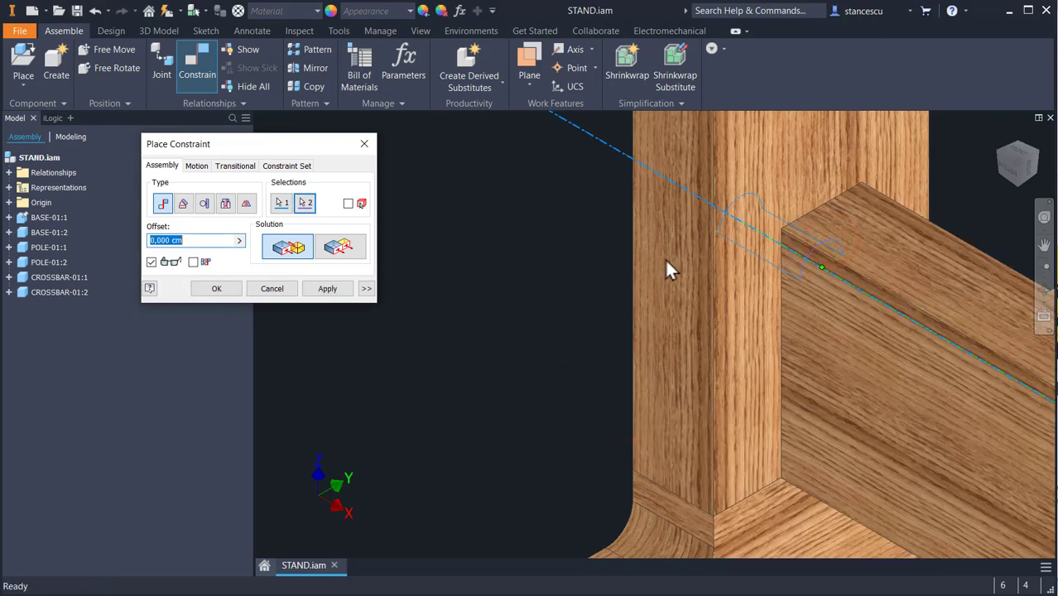
click(339, 289)
- Mate the axis of the upper crossbar's rounded tenon face with the axis of the first pole's upper slot
middle_drag(525, 248, 546, 556)
scroll(589, 262, up, 8)
scroll(593, 236, down, 8)
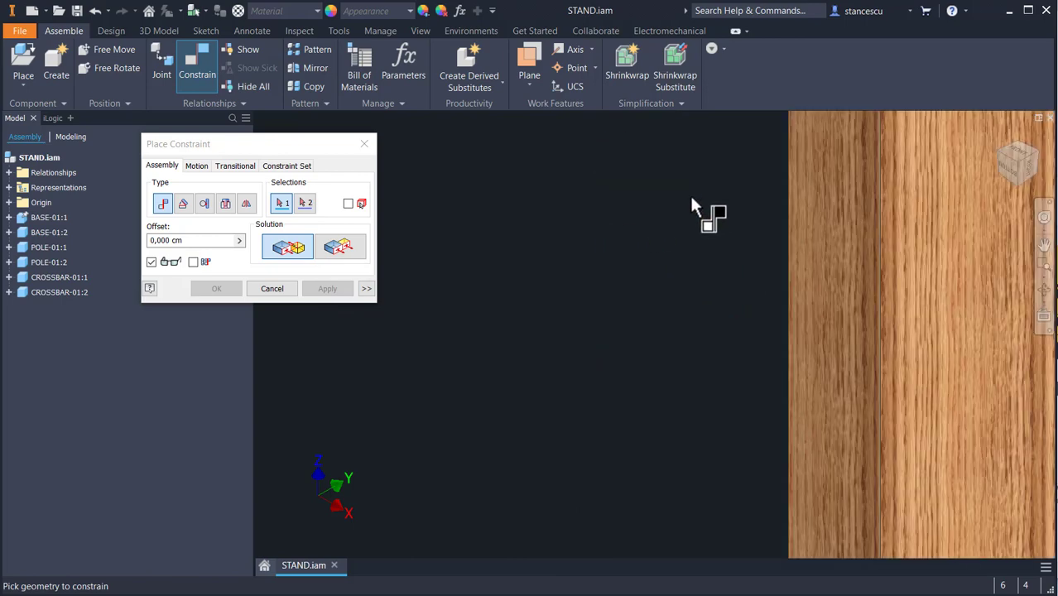
middle_drag(697, 193, 580, 530)
scroll(709, 247, up, 3)
middle_drag(731, 209, 654, 553)
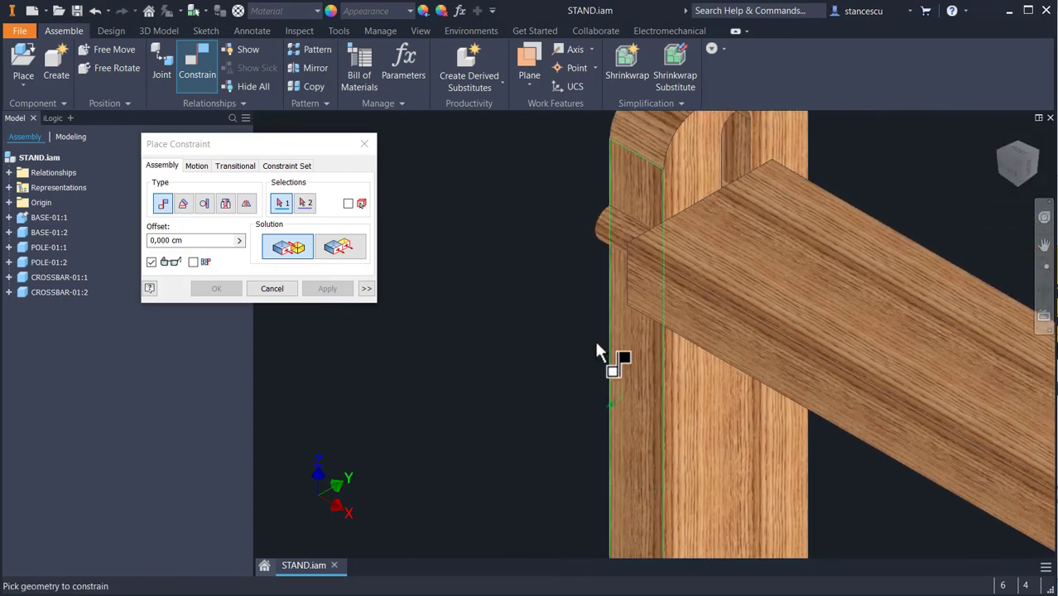
click(609, 231)
middle_drag(809, 224, 794, 338)
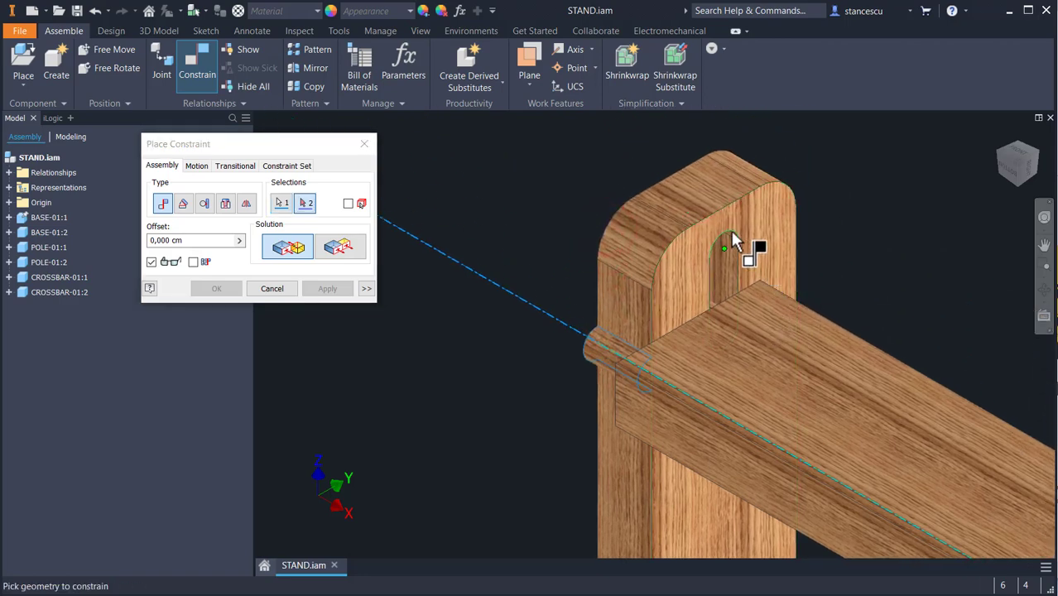
click(732, 231)
click(321, 287)
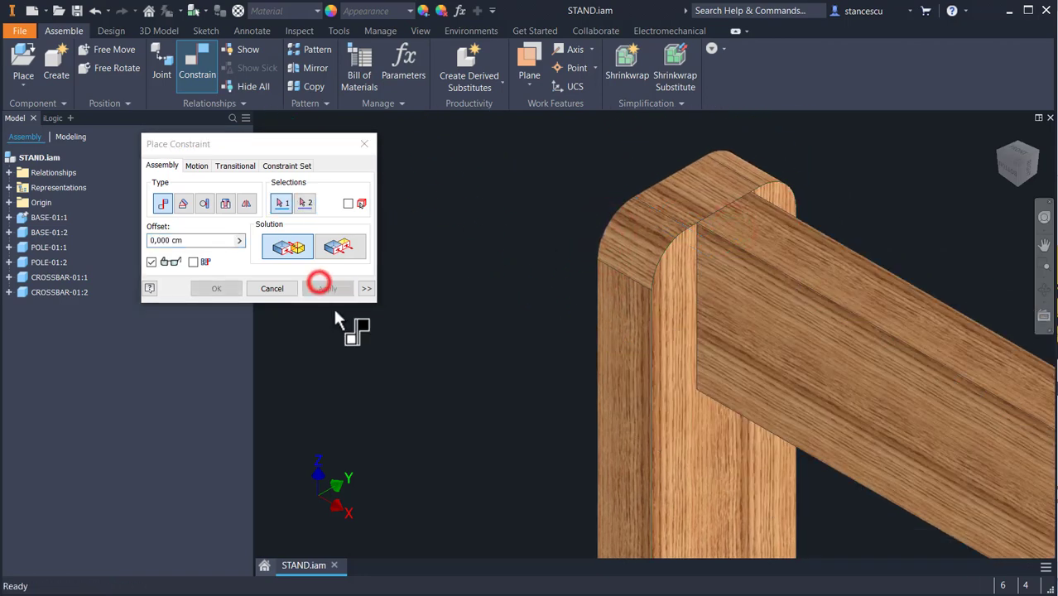
- Finish constraining and move the second pole just beyond the free ends of the crossbars
scroll(492, 365, down, 5)
middle_drag(564, 402, 531, 211)
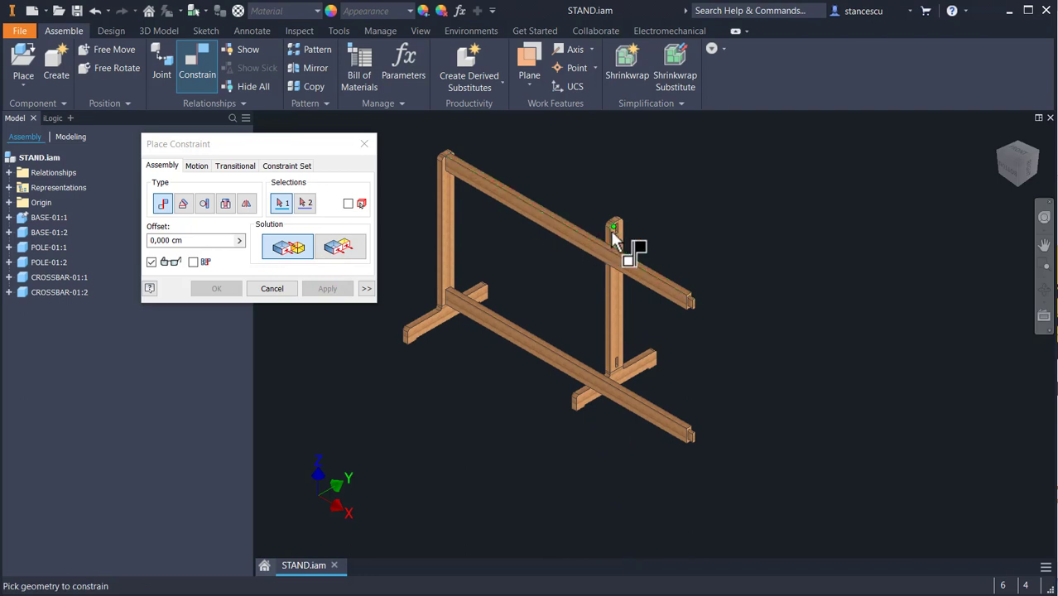
scroll(613, 235, up, 3)
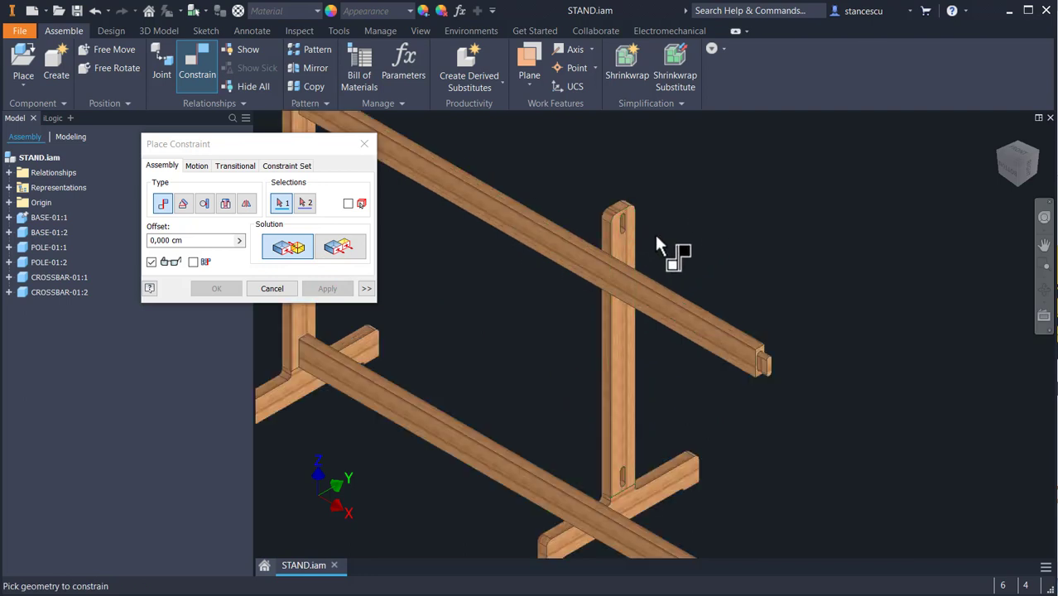
click(272, 289)
drag(609, 345, 796, 497)
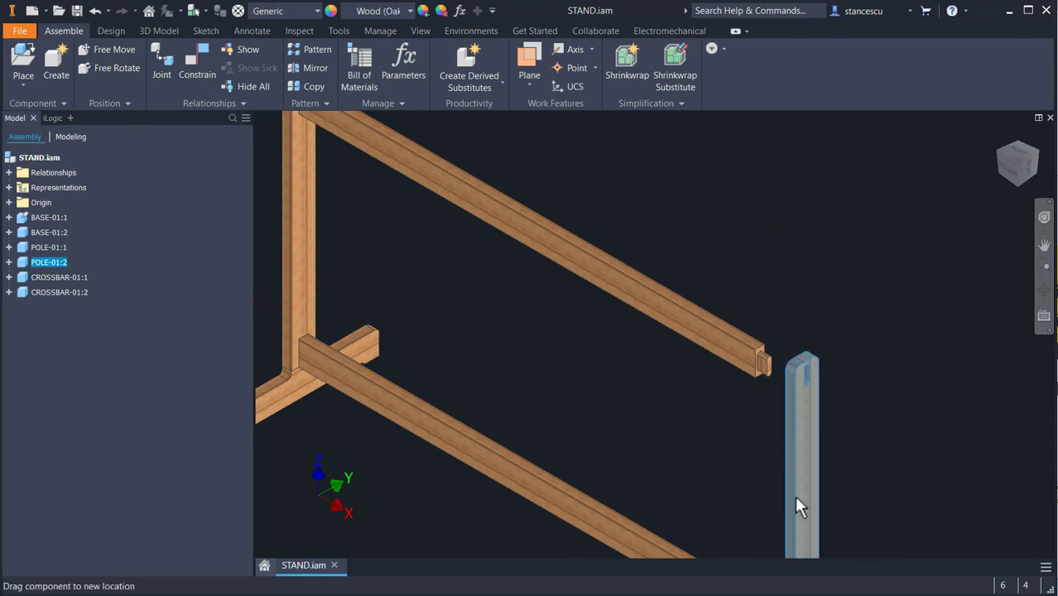
middle_drag(677, 426, 653, 344)
scroll(706, 297, down, 3)
click(740, 344)
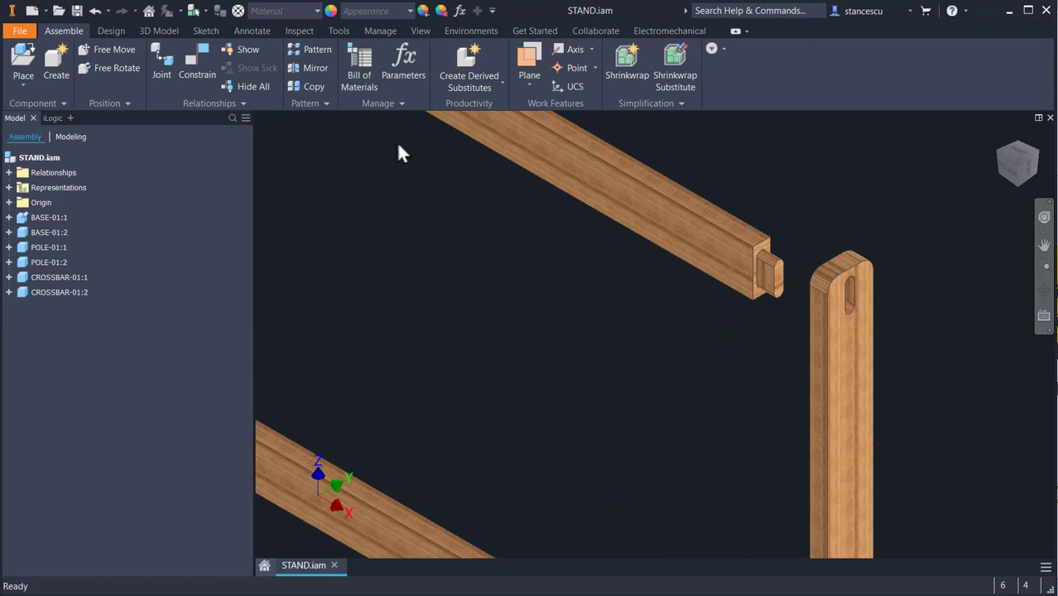
- Apply an Insert constraint between the upper crossbar's free tenon and the second pole's upper slot, and finish constraining
click(204, 68)
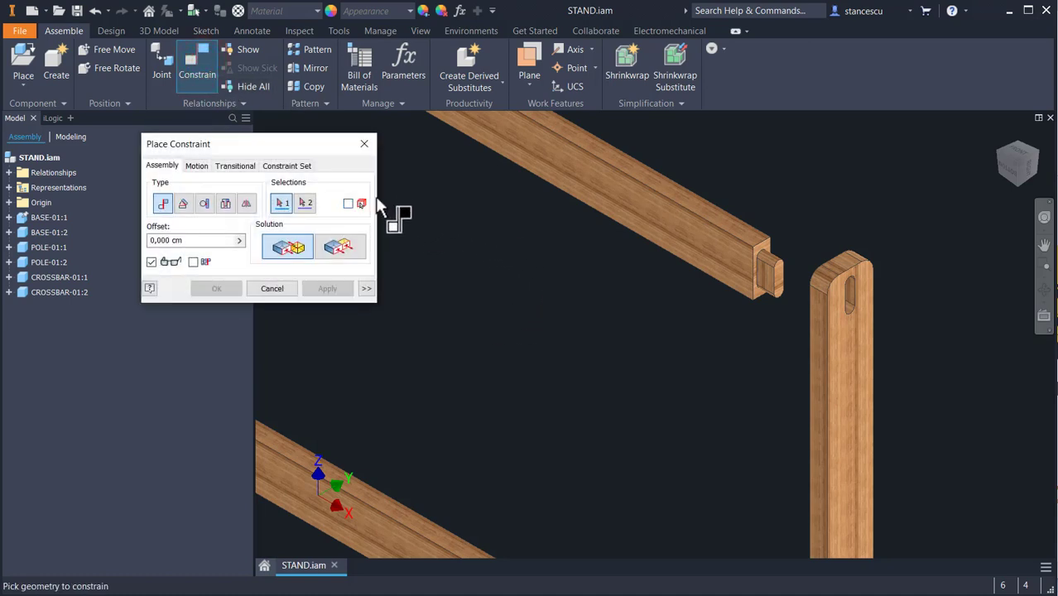
click(226, 203)
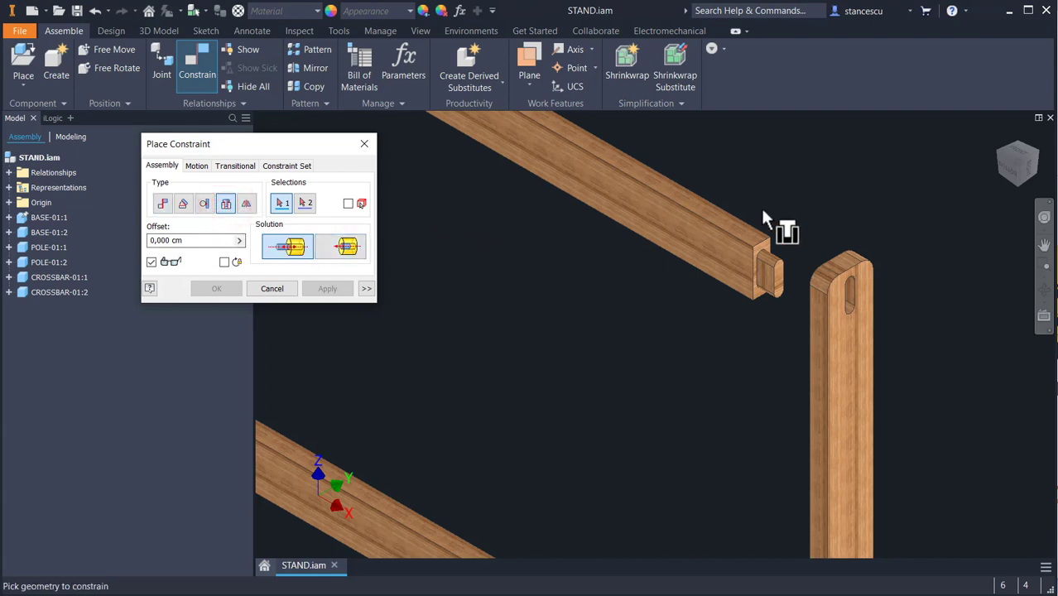
click(762, 253)
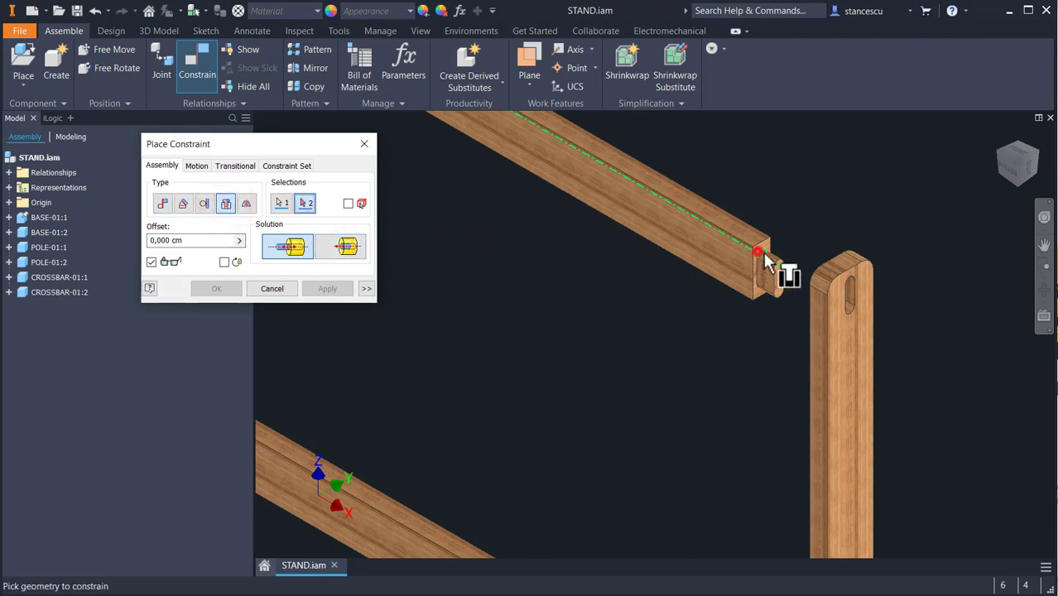
click(837, 265)
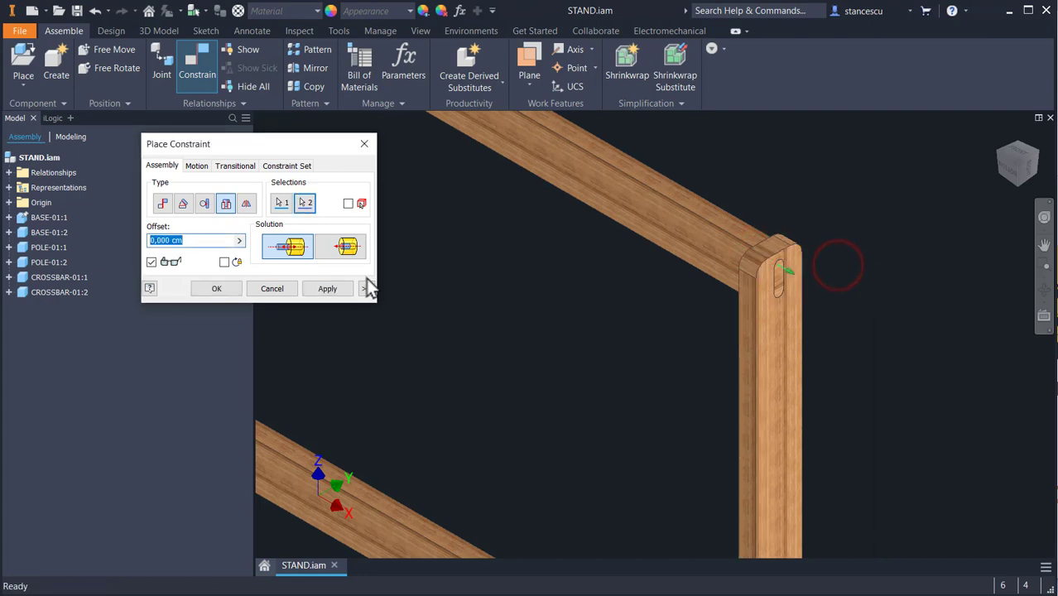
click(319, 292)
click(264, 289)
- Swing the second pole with its base away from the lower crossbar to expose the crossbar's free tenon
middle_drag(531, 360, 511, 61)
middle_drag(608, 313, 623, 236)
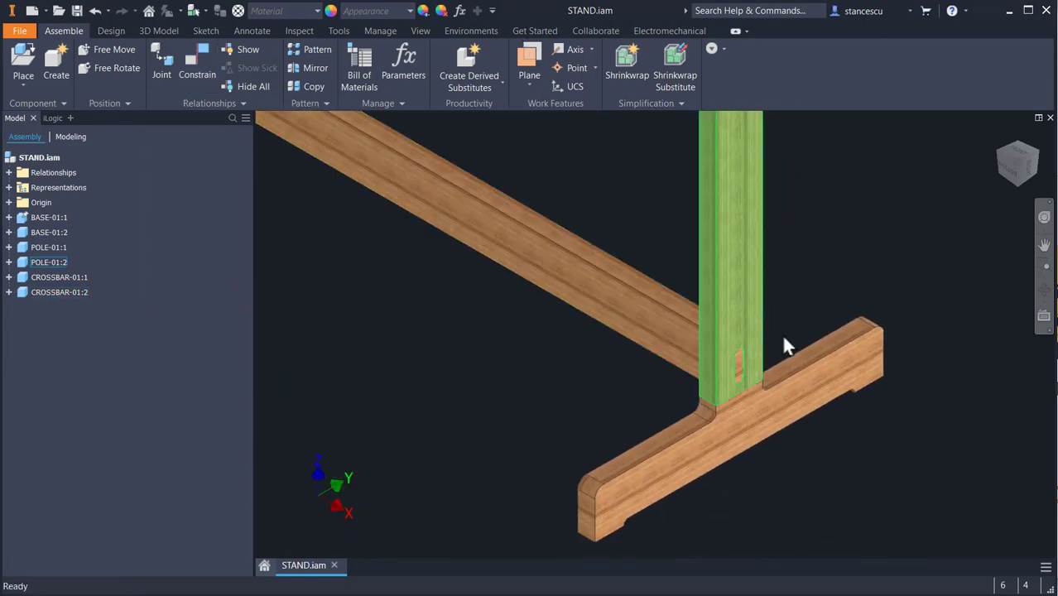
click(820, 254)
drag(730, 303, 795, 157)
click(752, 186)
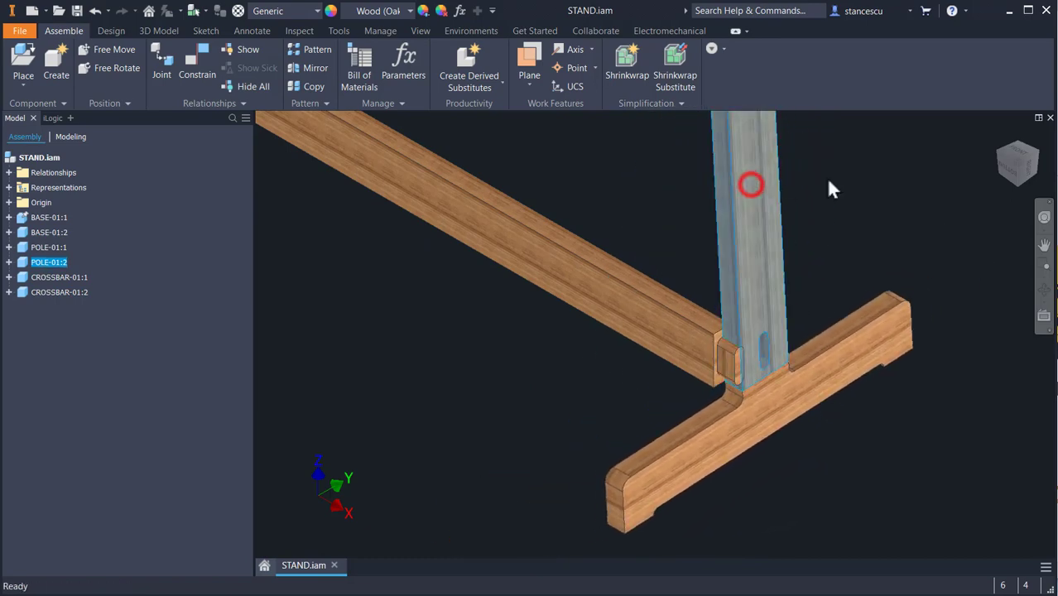
middle_drag(832, 189, 799, 522)
drag(735, 373, 722, 390)
middle_drag(830, 383, 841, 113)
middle_drag(815, 260, 828, 109)
drag(752, 255, 768, 236)
click(634, 191)
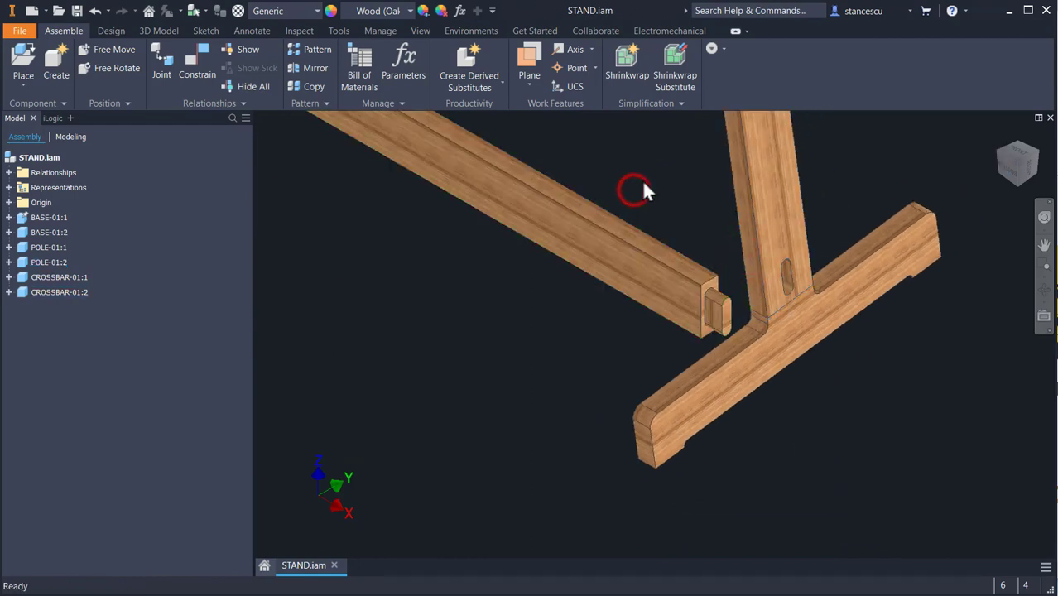
mouse_move(782, 189)
mouse_down()
mouse_move(621, 237)
mouse_move(793, 207)
mouse_up()
click(673, 188)
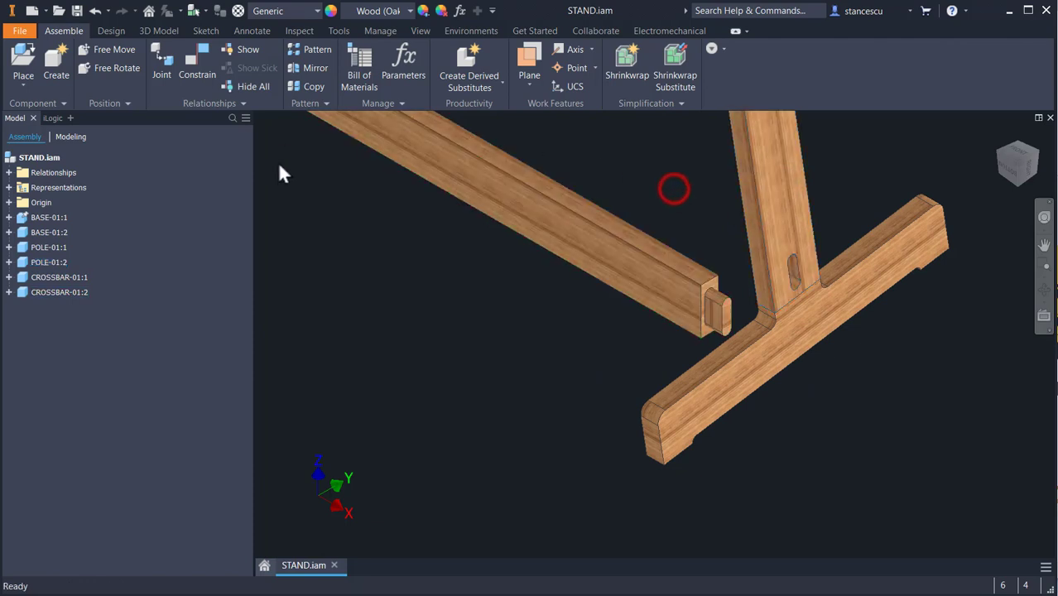
- Mate the axis of the lower crossbar's free tenon with the second pole's lower slot axis and finish constraining
click(195, 67)
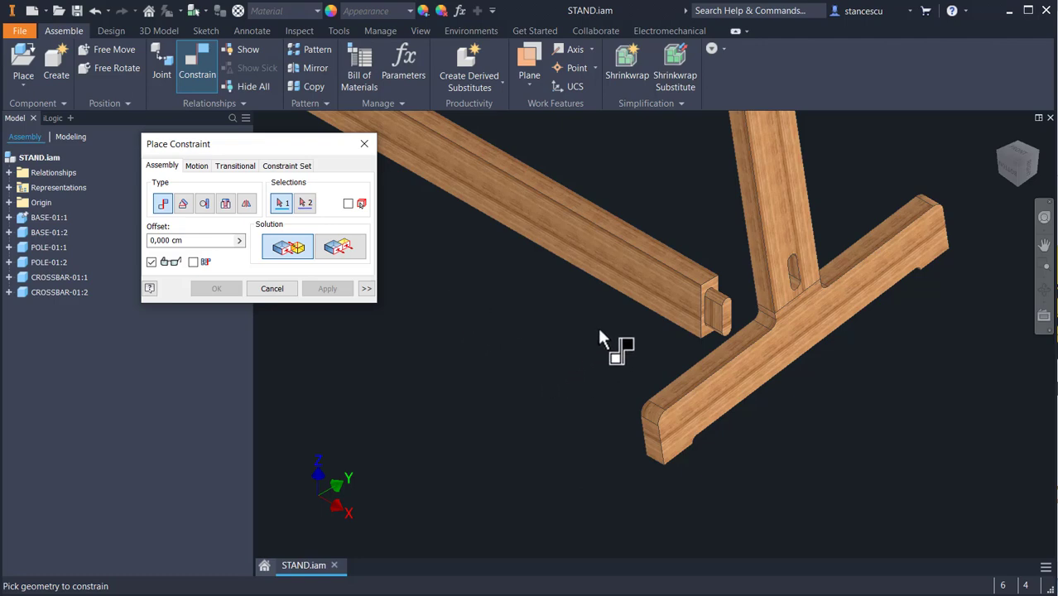
click(719, 305)
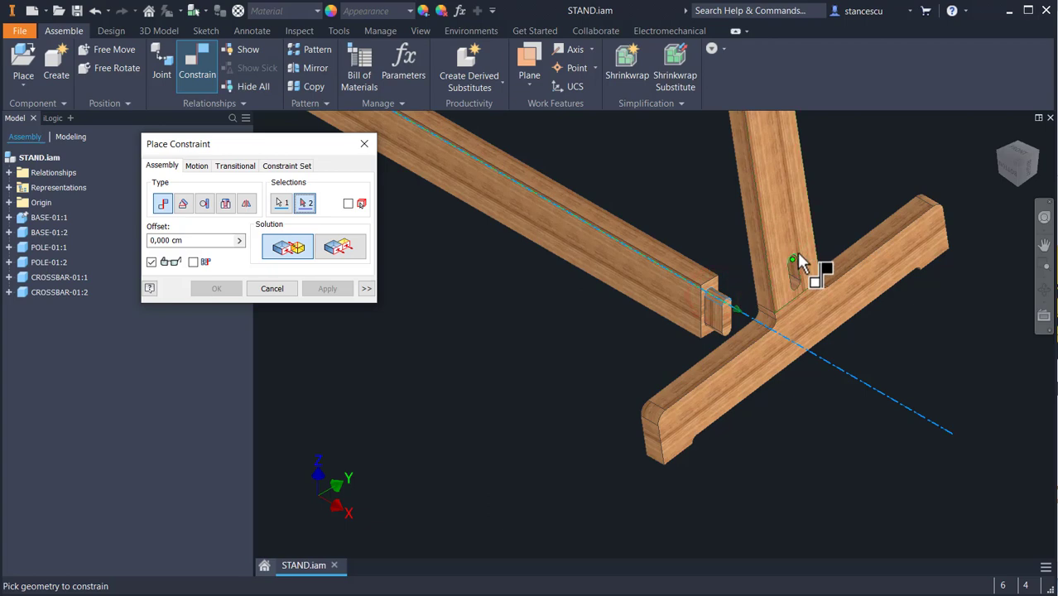
click(797, 251)
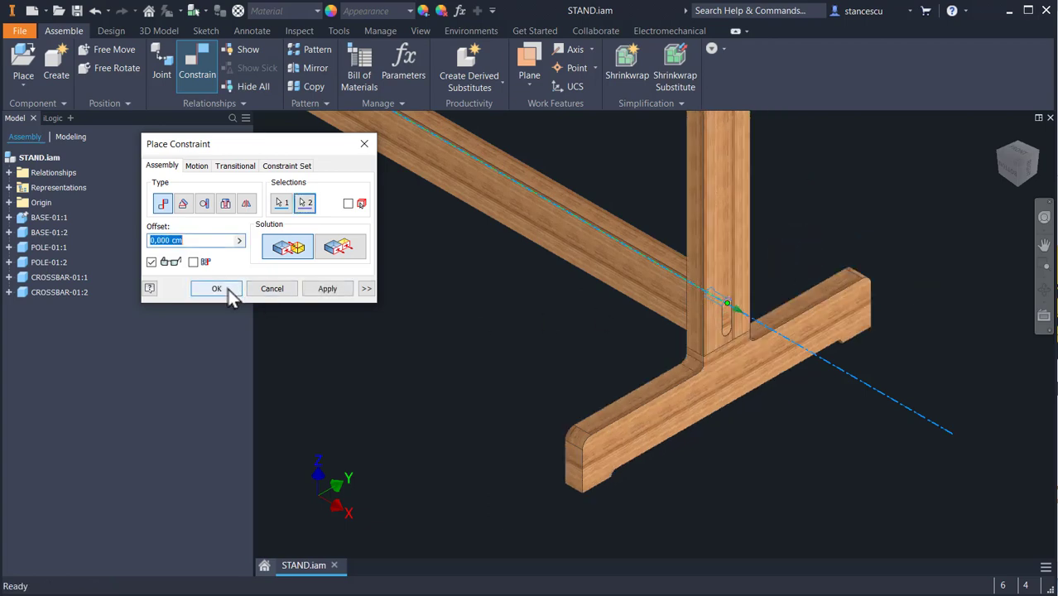
click(216, 288)
click(466, 314)
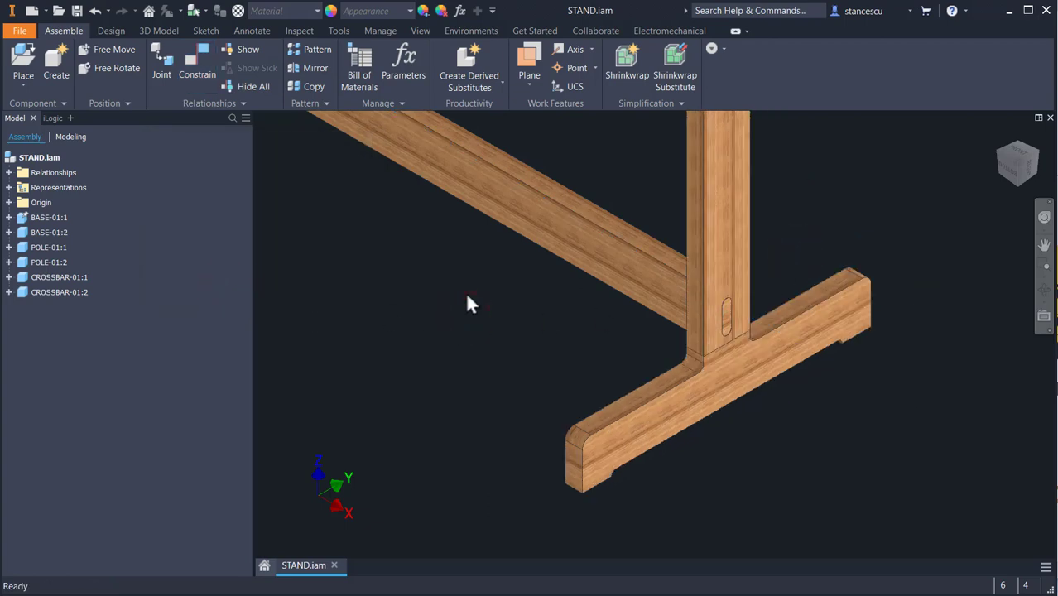
- Save the completed STAND.iam assembly, accepting the save of its pending changes
key(F6)
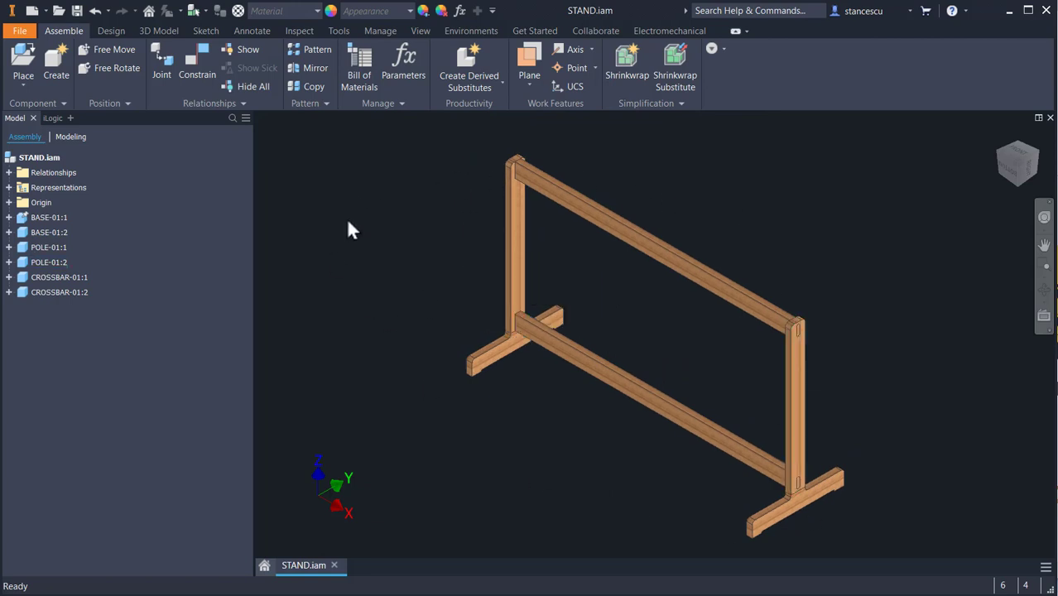
click(77, 10)
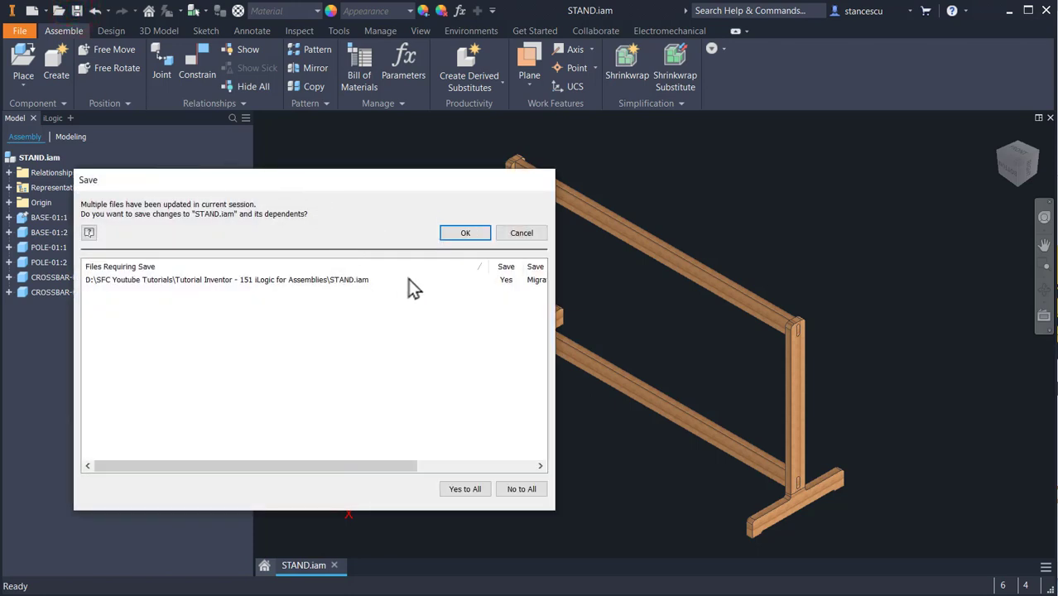
click(464, 234)
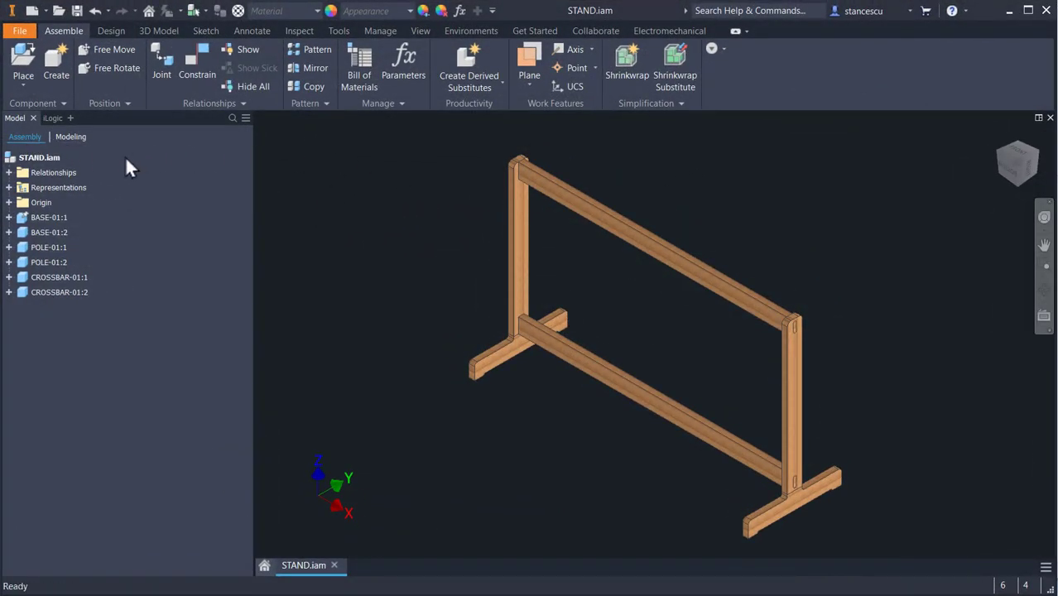
- Review the iLogic code of the BASE-01, POLE-01 and CROSSBAR-01 rules, saving and running each one
click(48, 118)
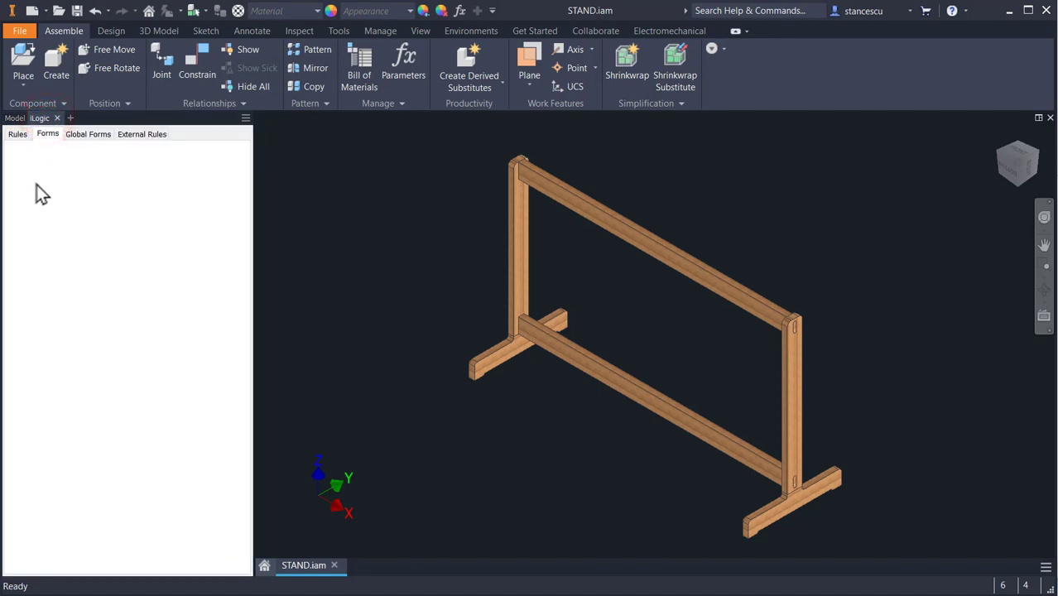
click(17, 135)
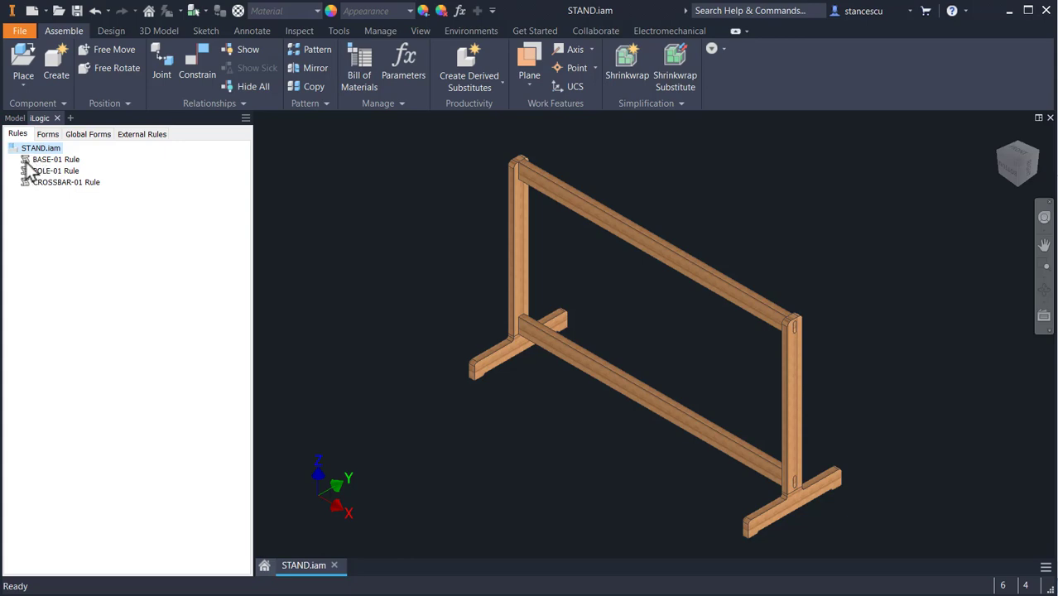
double_click(27, 164)
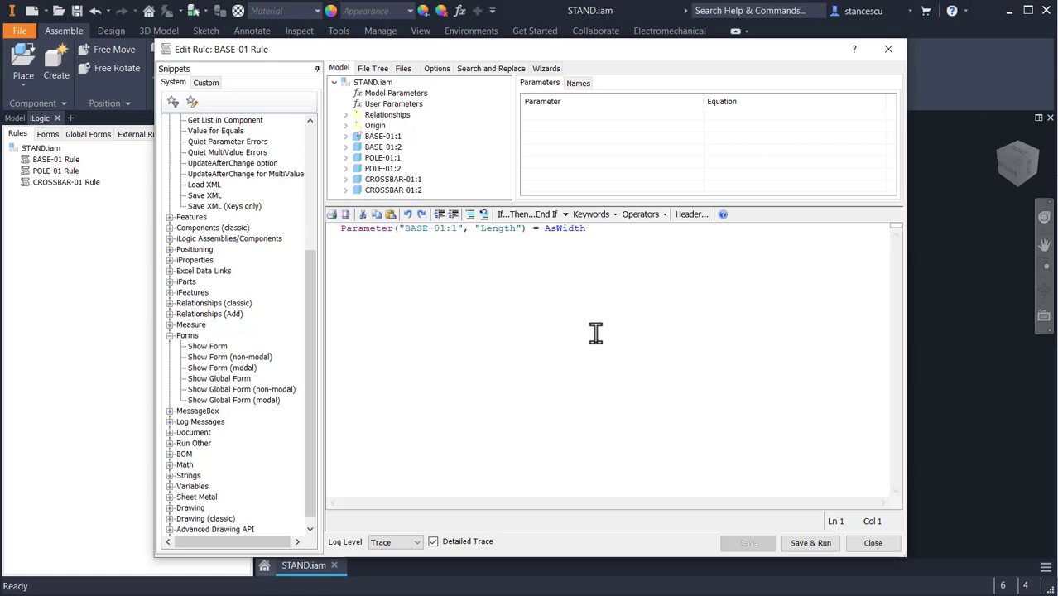
click(805, 543)
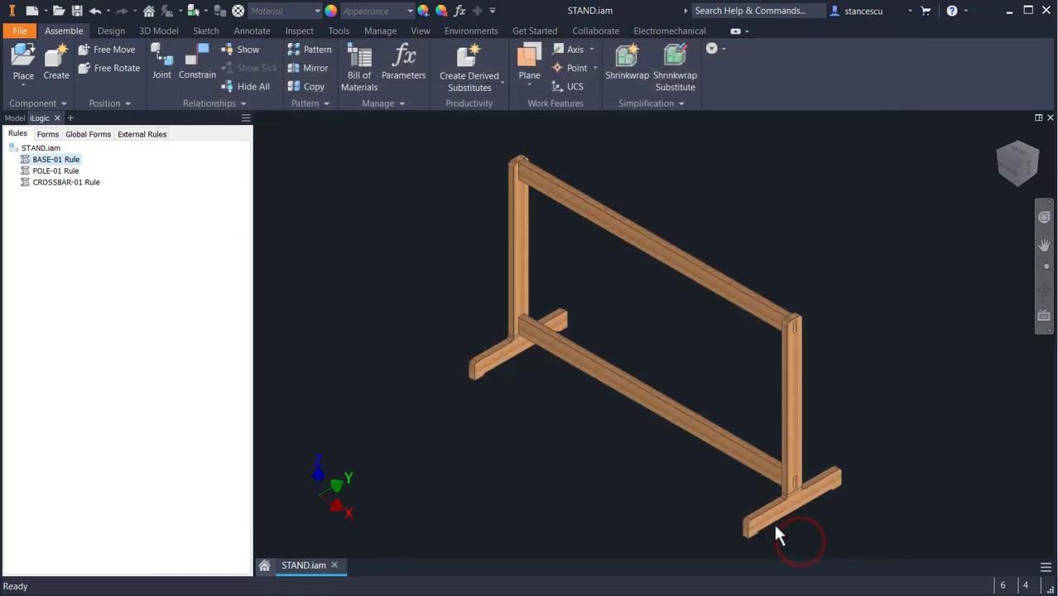
double_click(27, 170)
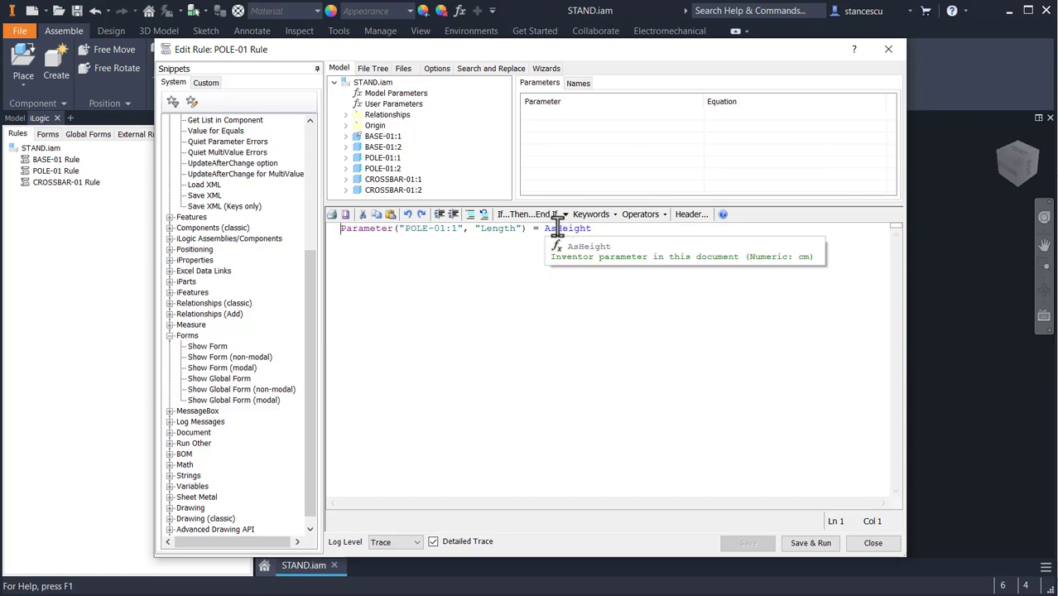
click(811, 543)
double_click(39, 183)
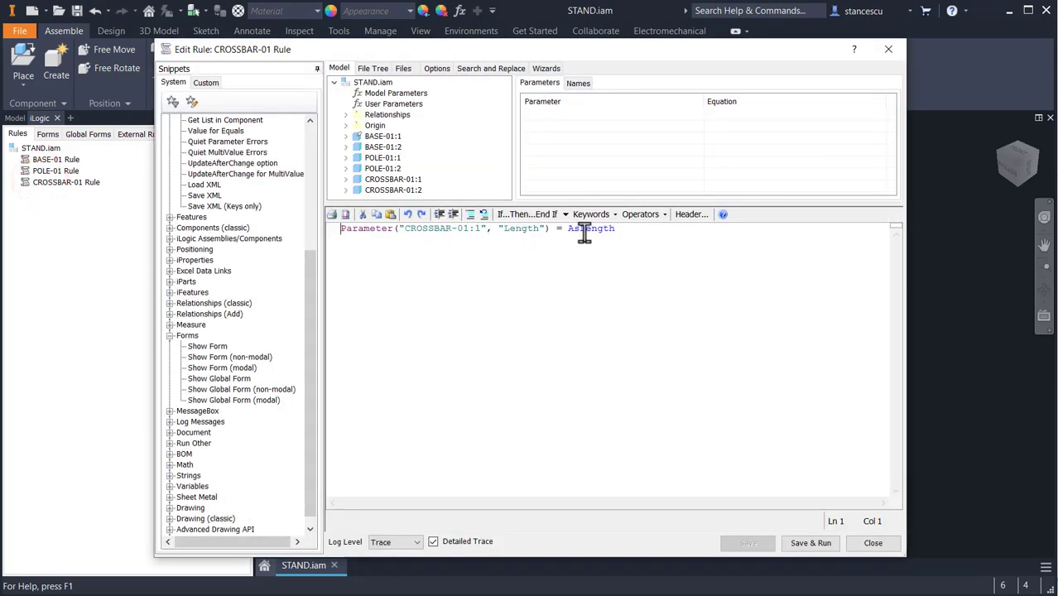
click(803, 544)
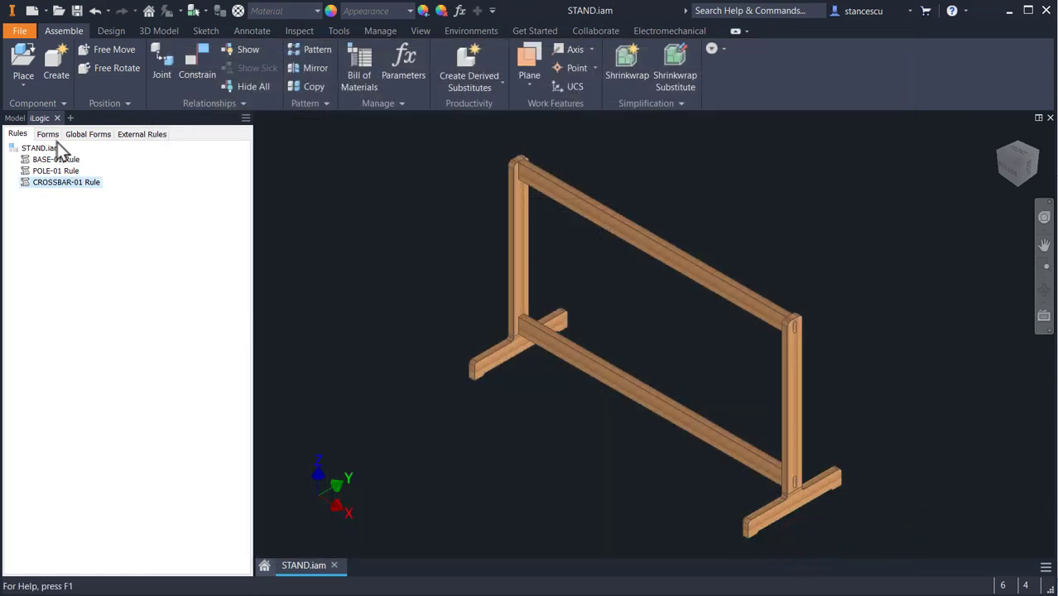
- Add a new iLogic form to the assembly and label it Modular Stand
click(49, 135)
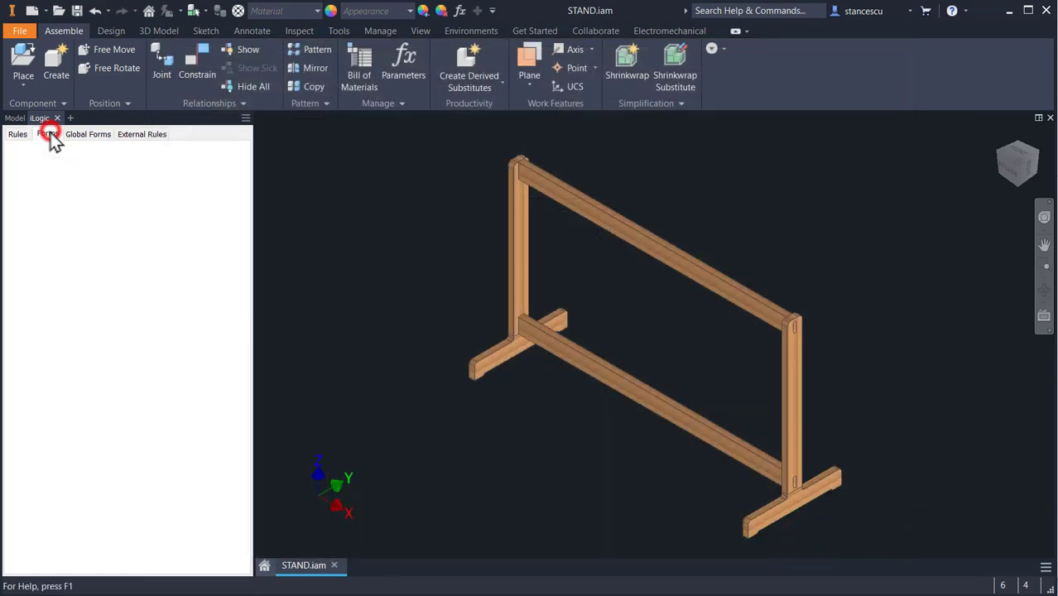
right_click(68, 184)
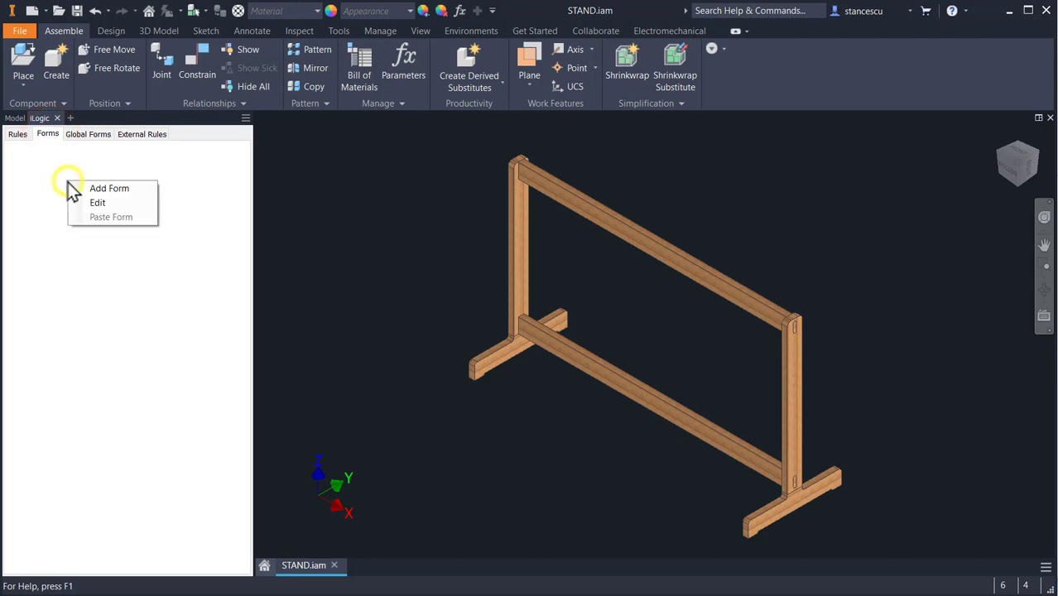
click(116, 189)
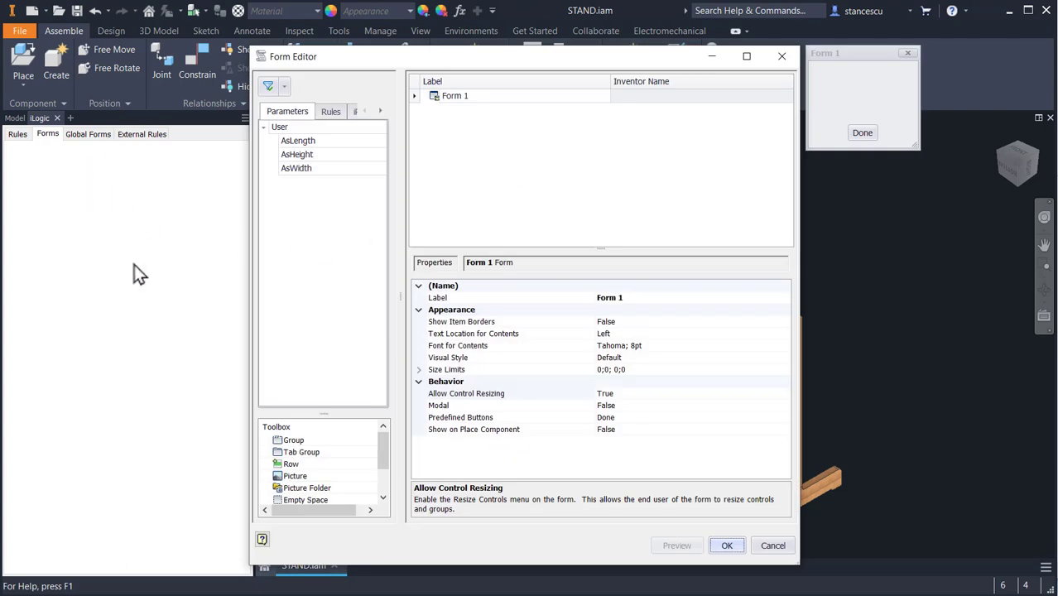
double_click(488, 95)
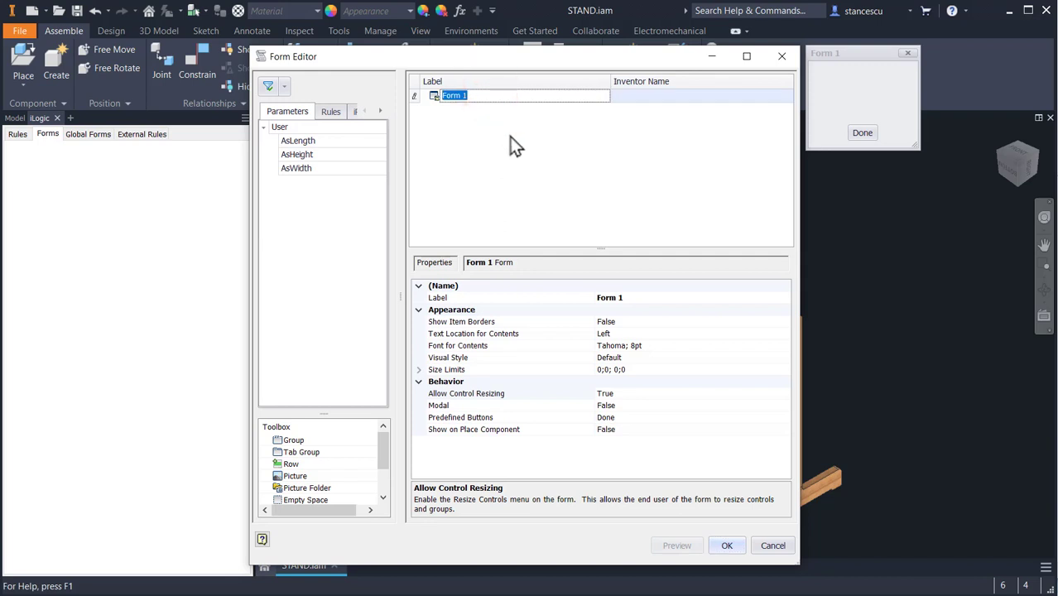
text(Modula)
key(Return)
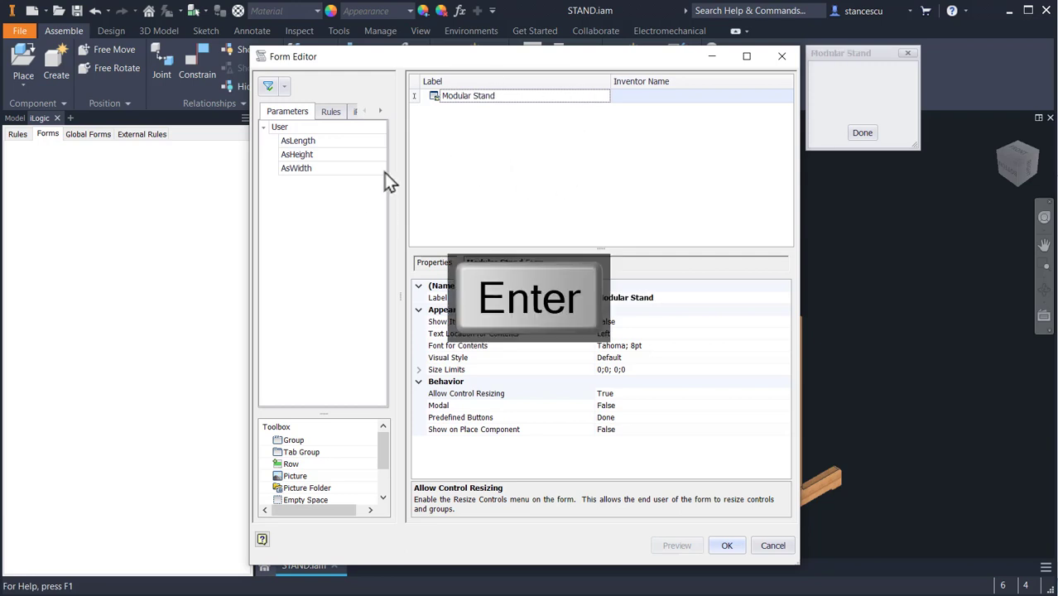
- Add the AsLength, AsHeight and AsWidth user parameters to the Modular Stand form and finish the form
click(292, 142)
shift+click(295, 169)
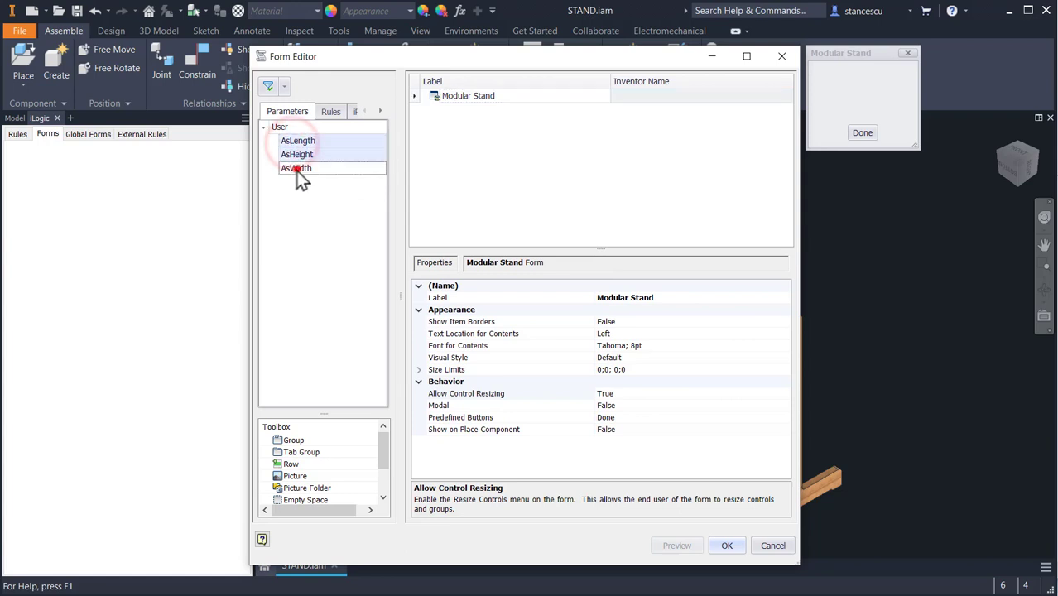
drag(307, 142, 451, 146)
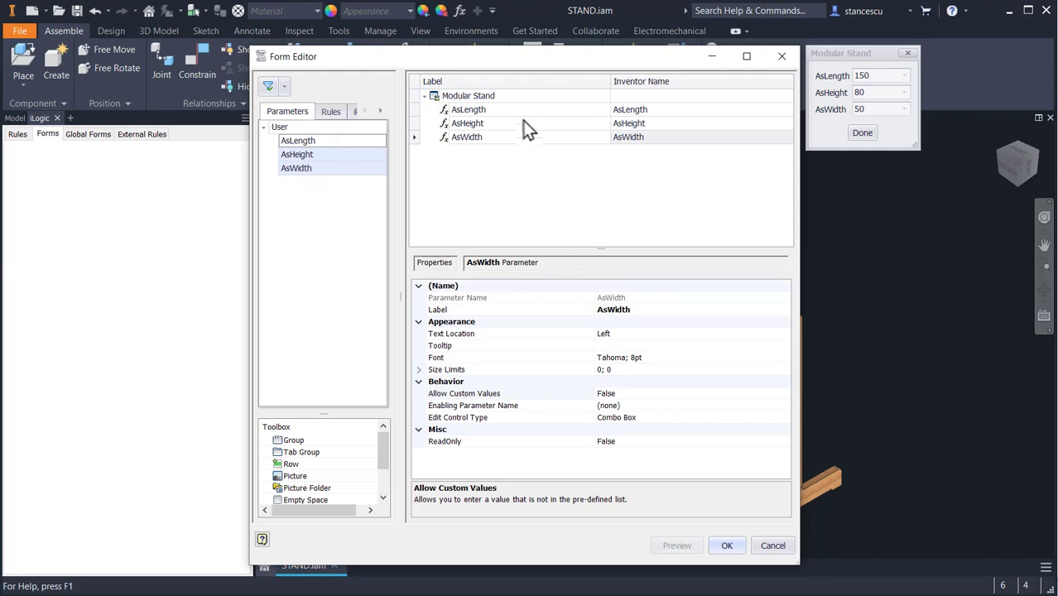
double_click(468, 110)
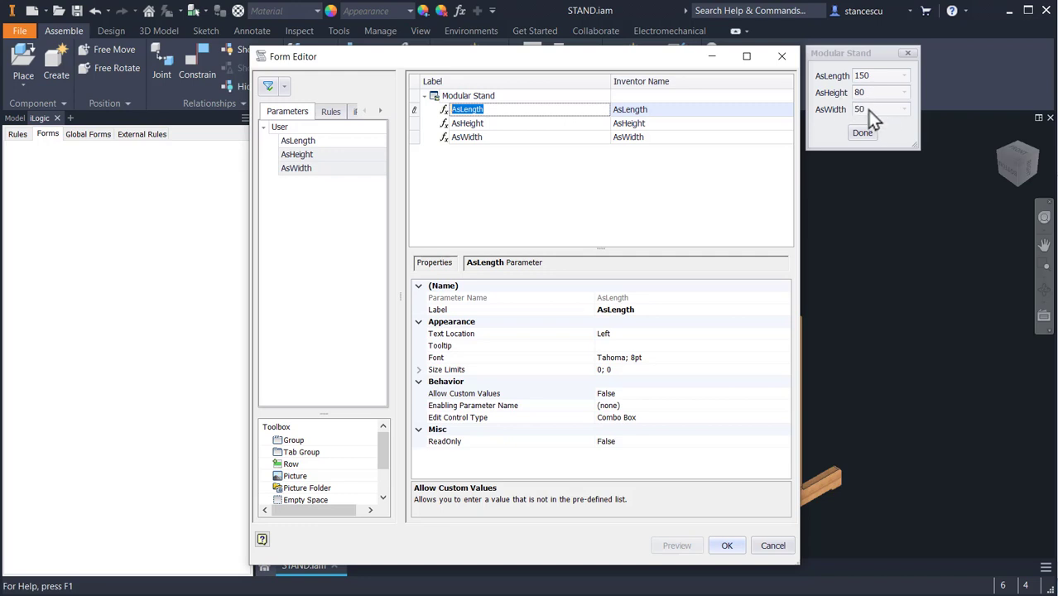
click(726, 546)
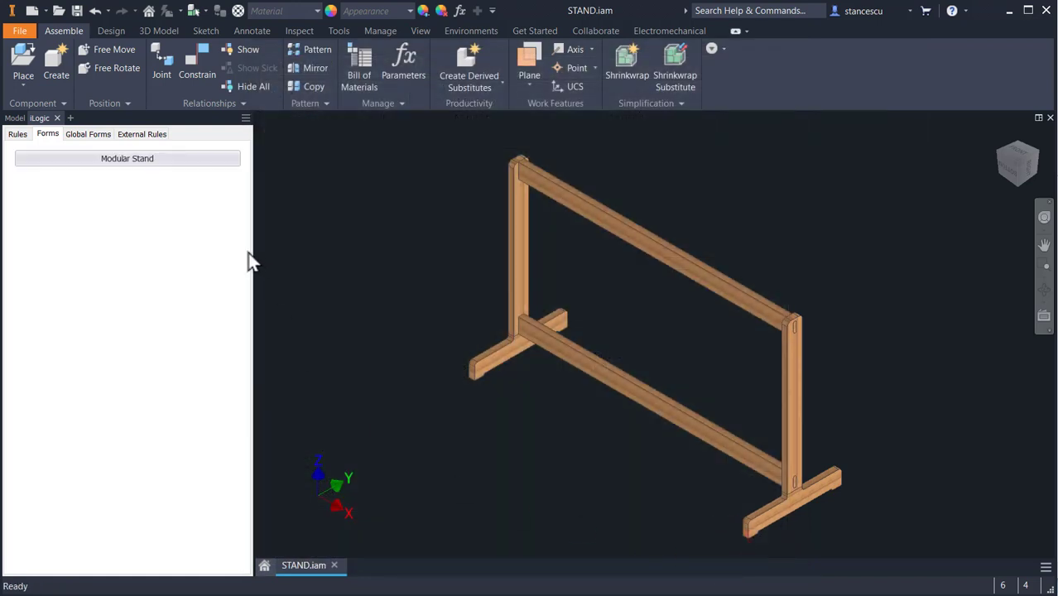
- Open the Modular Stand form, check which values its parameter lists offer, and close it
click(131, 162)
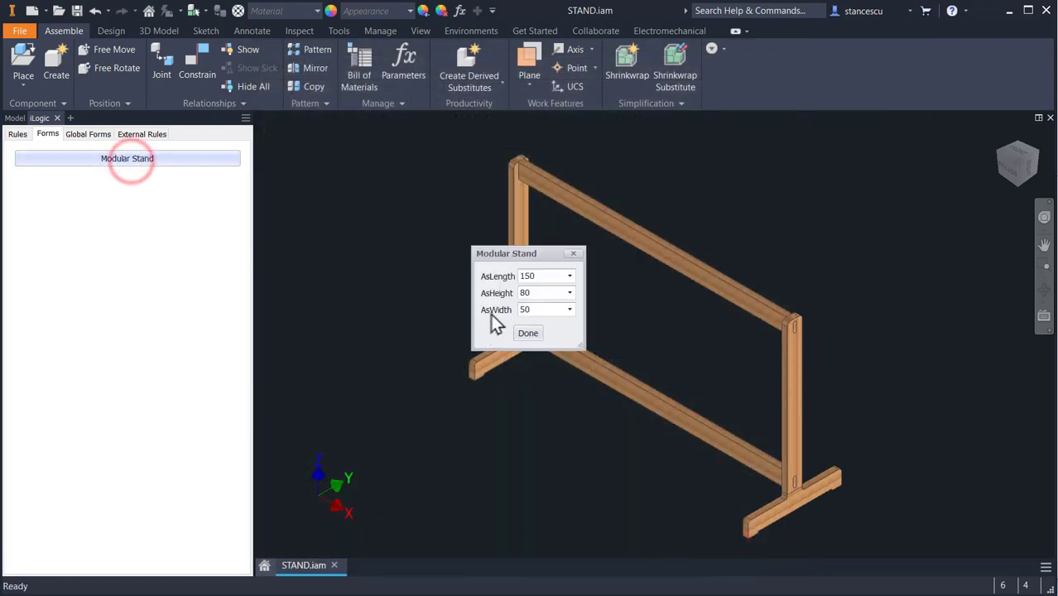
drag(541, 251, 388, 151)
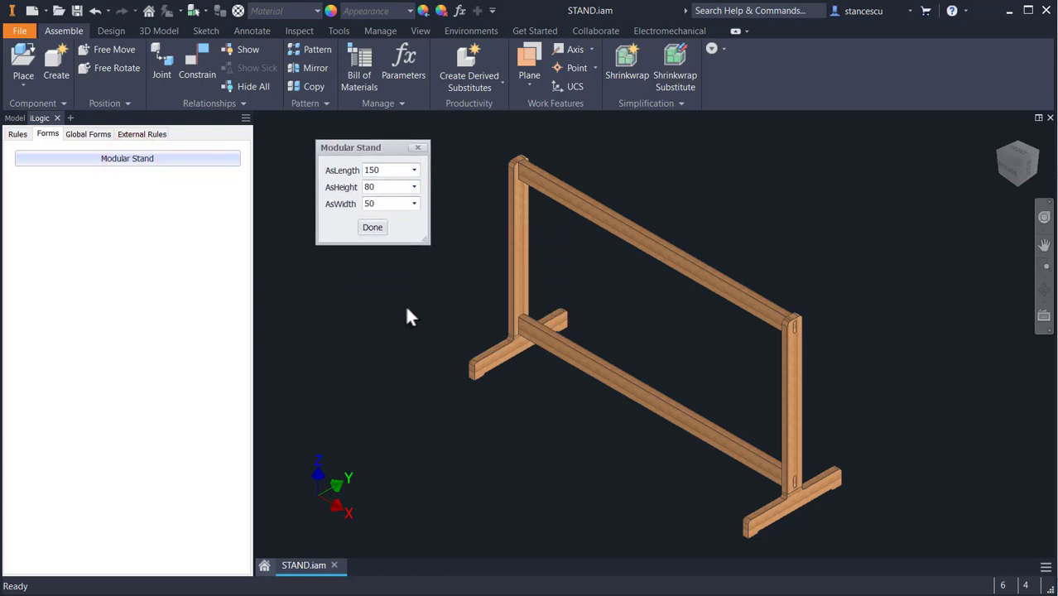
click(414, 171)
click(414, 171)
click(414, 189)
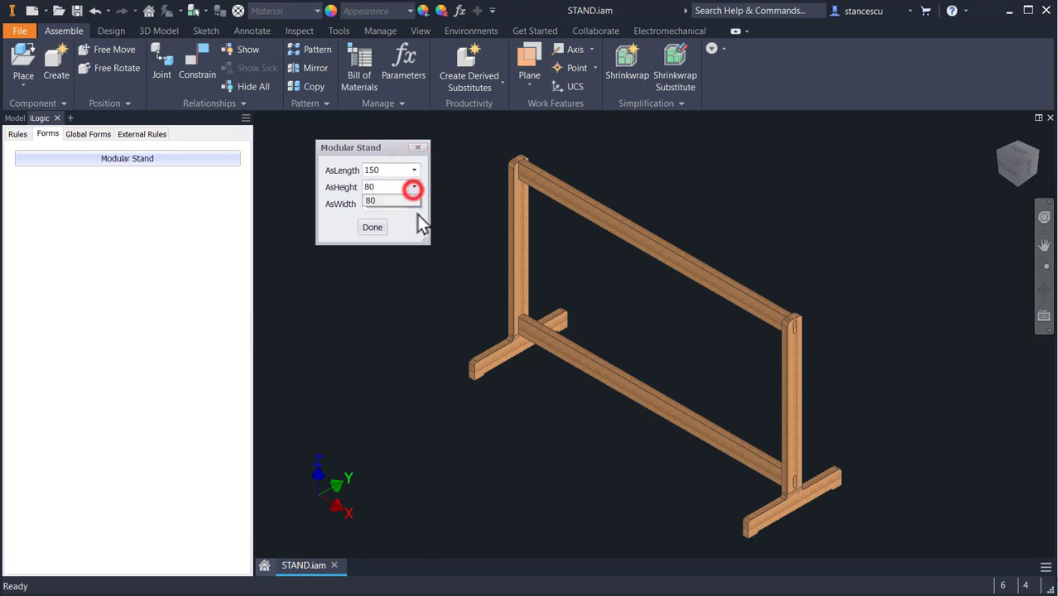
click(449, 192)
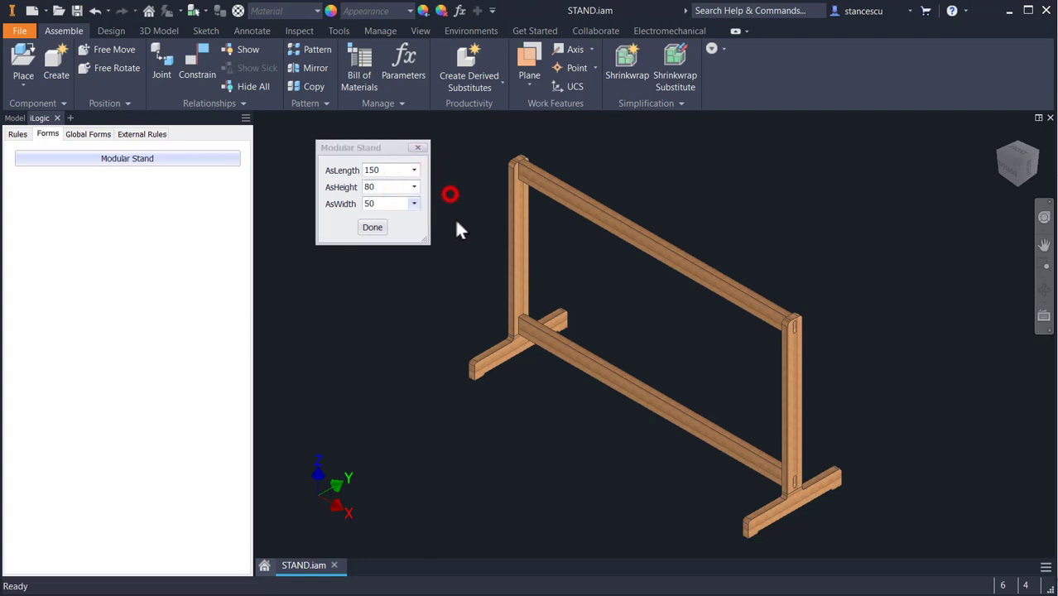
click(371, 232)
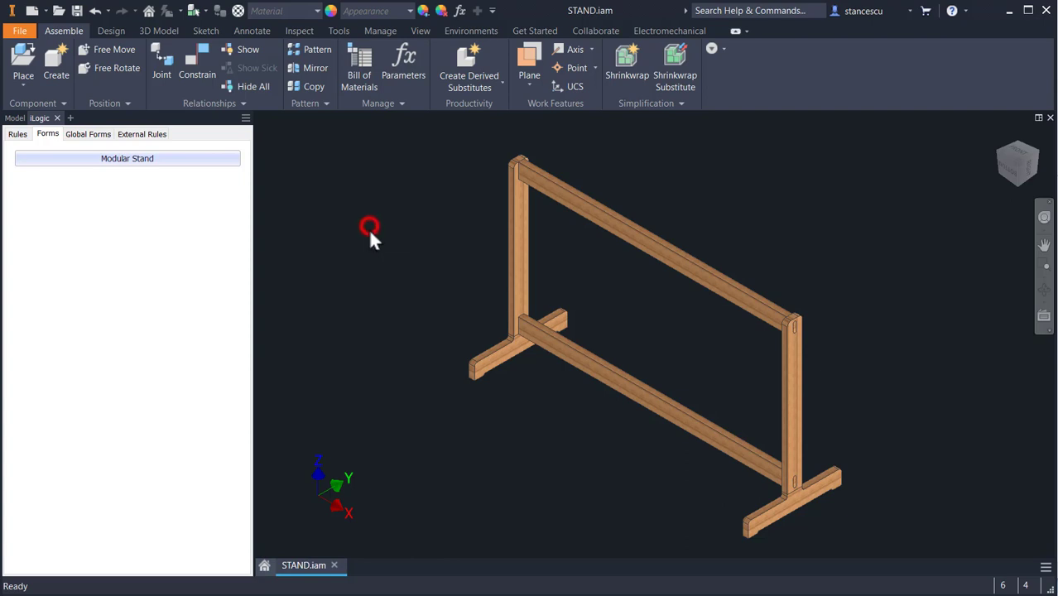
- Add a new iLogic rule named ListValues to the assembly
click(11, 134)
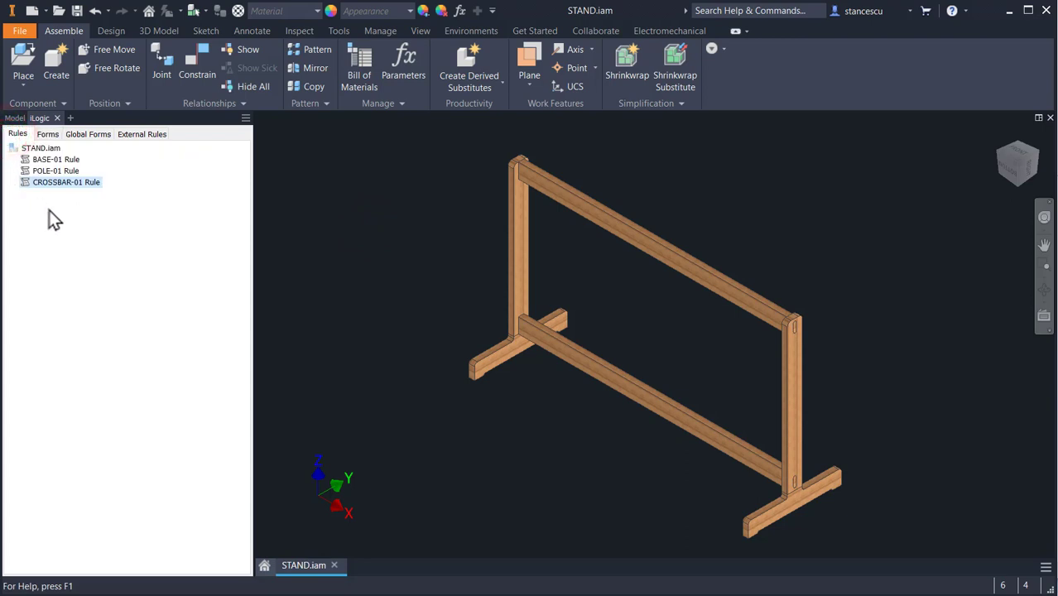
right_click(79, 244)
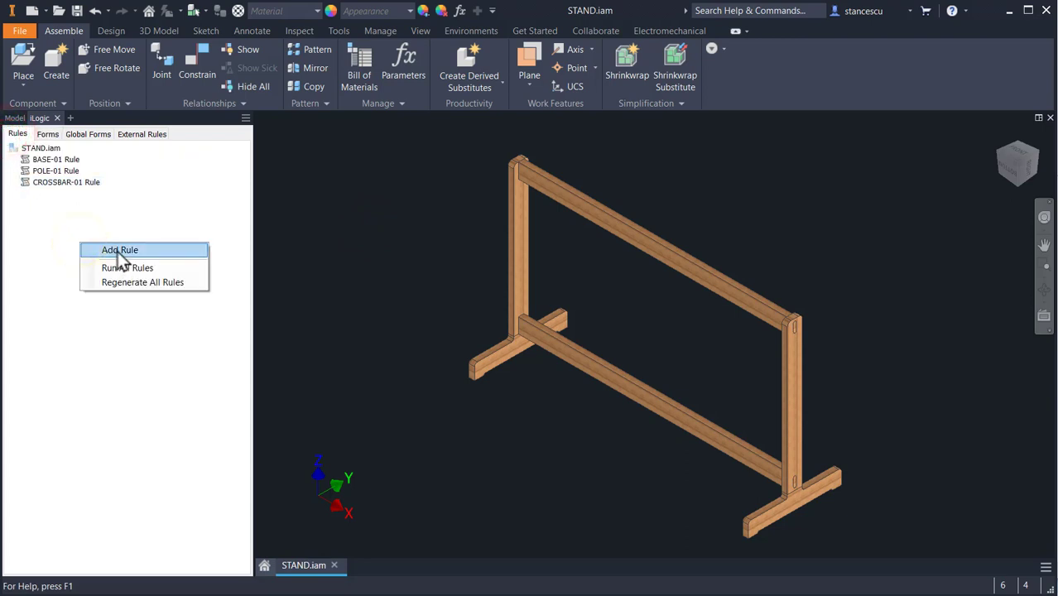
click(118, 248)
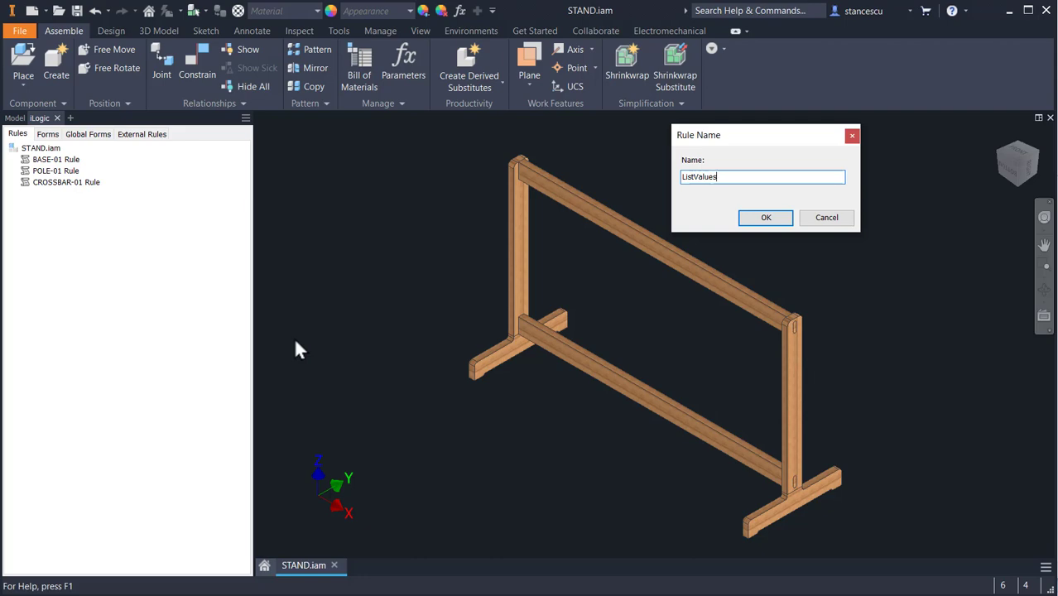
click(766, 217)
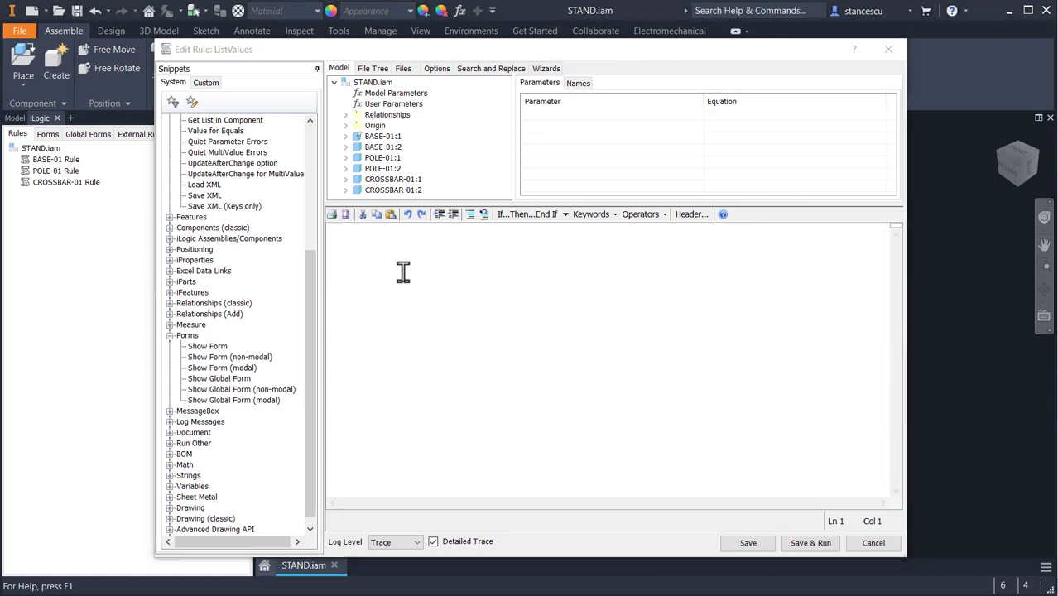
- Insert the SetList snippet into the ListValues rule and replace its d0 parameter name with AsLength
drag(312, 267, 323, 137)
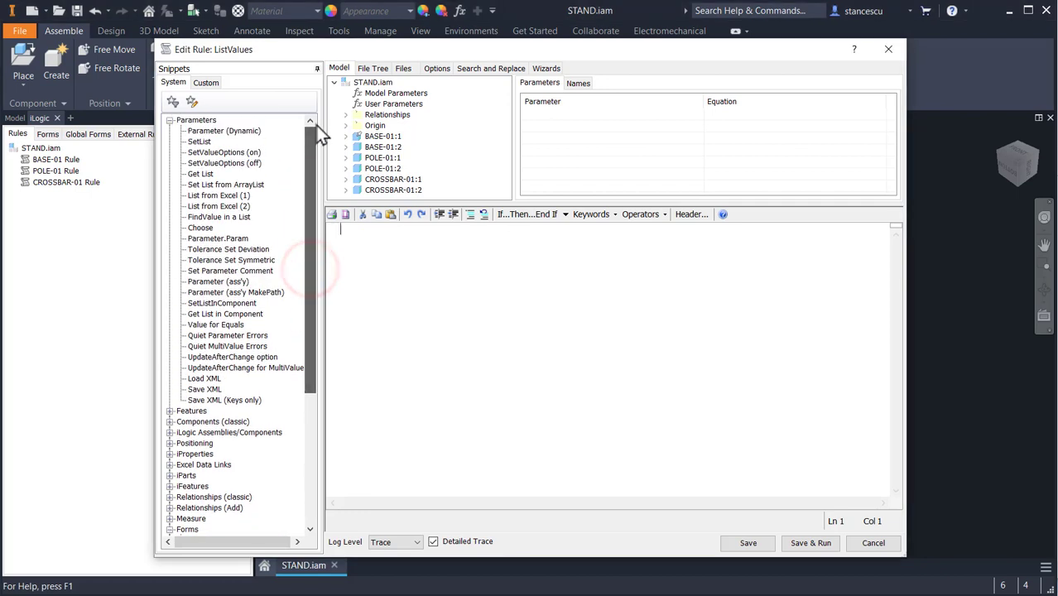
double_click(199, 144)
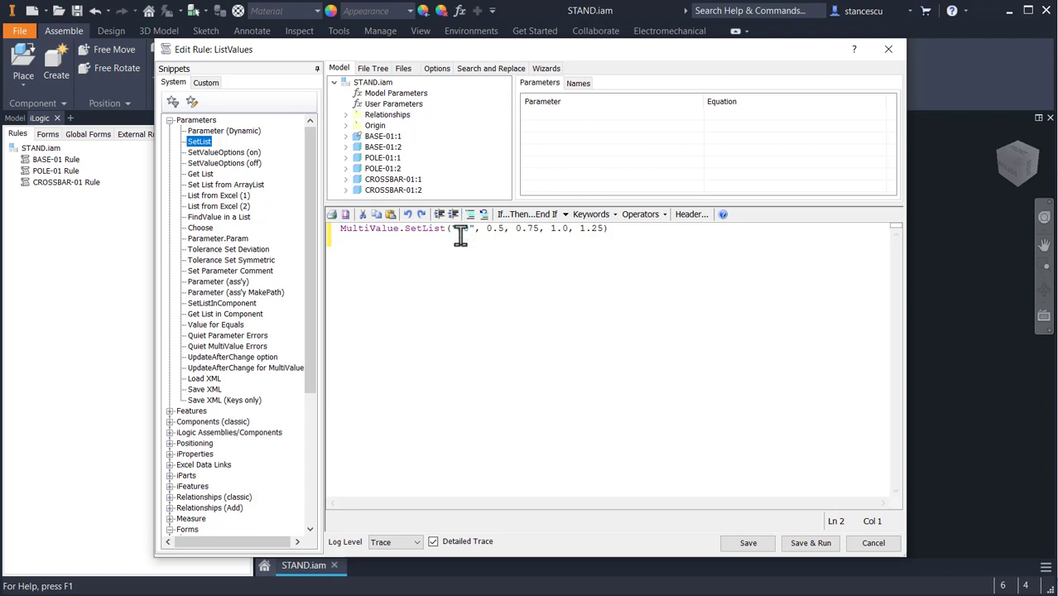
click(383, 105)
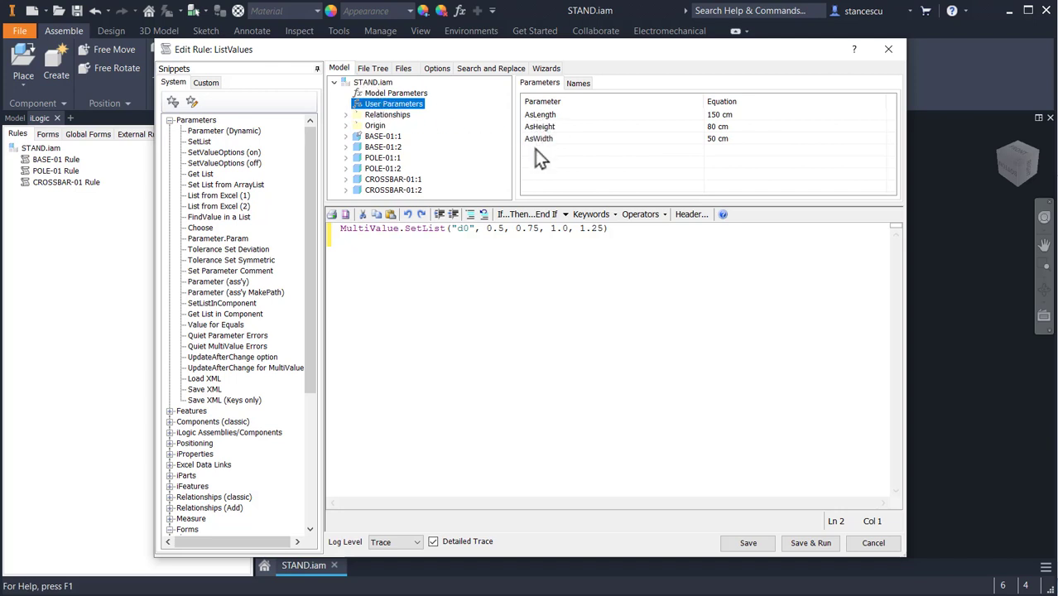
double_click(462, 230)
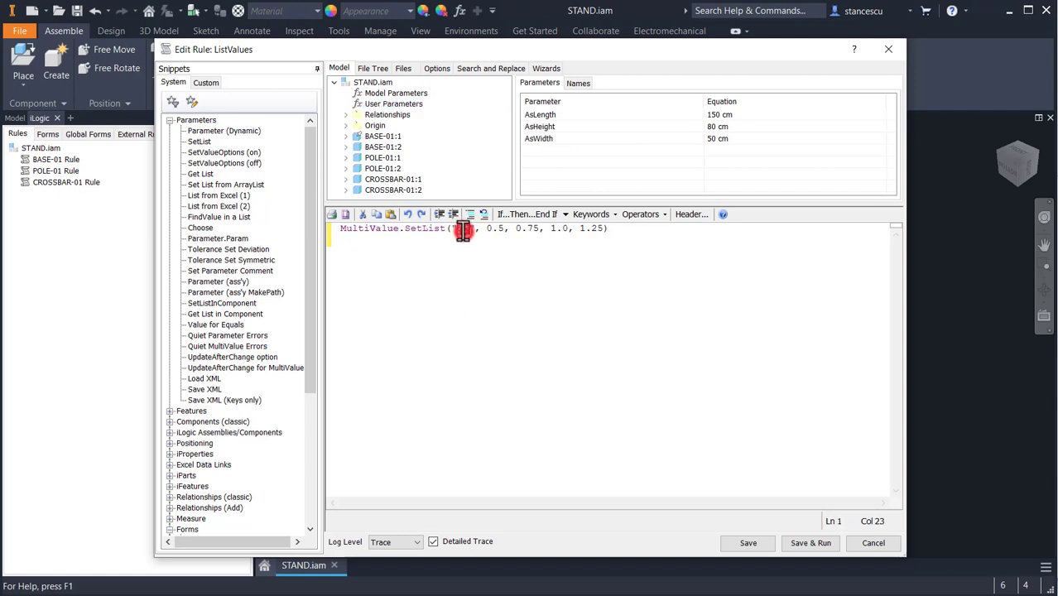
double_click(540, 116)
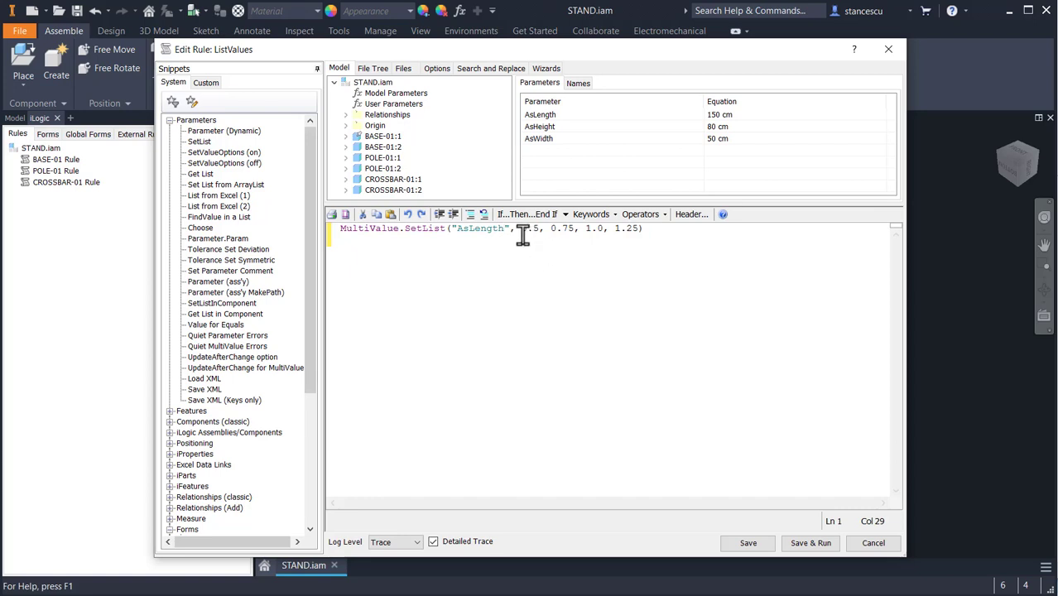
- Replace the AsLength list values in the ListValues rule with 20, 40, 60, 80, 100, 120 and 150, and start a new line
click(518, 229)
drag(520, 229, 639, 230)
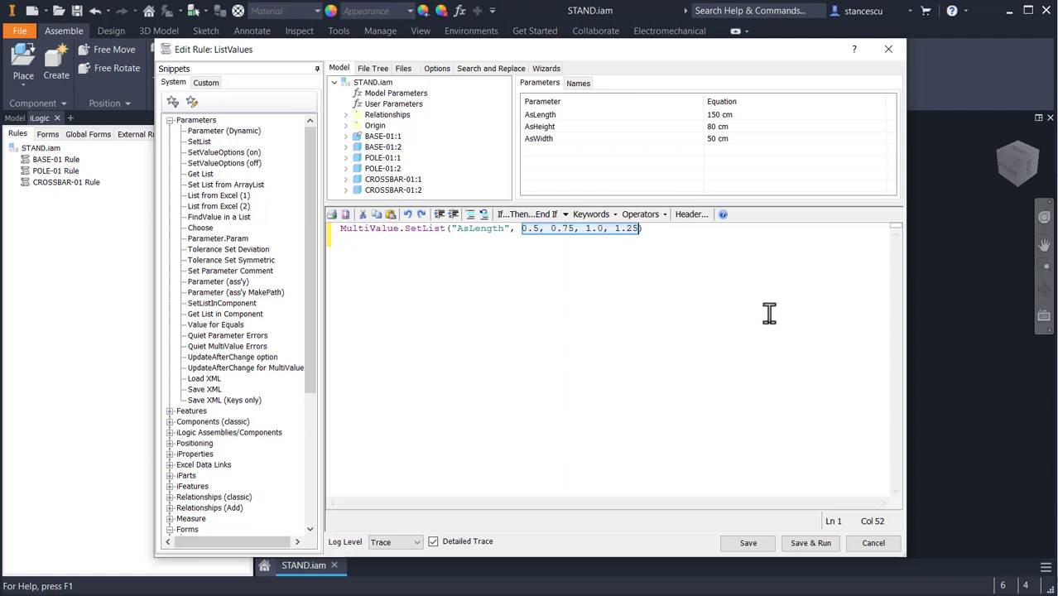
text(20,)
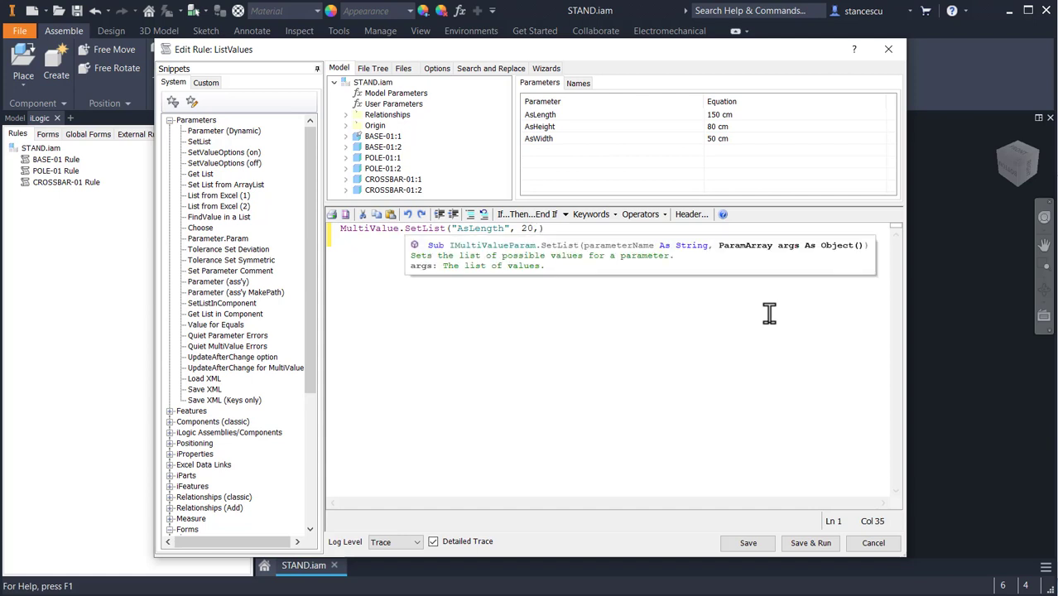
text(40,60,80,100,120,150)
click(666, 229)
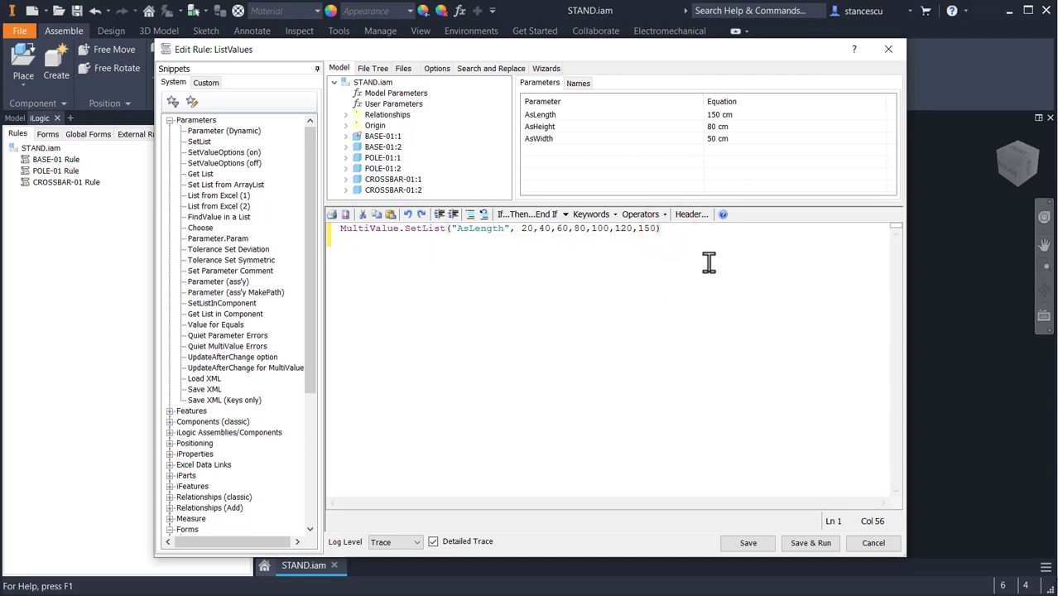
key(Return)
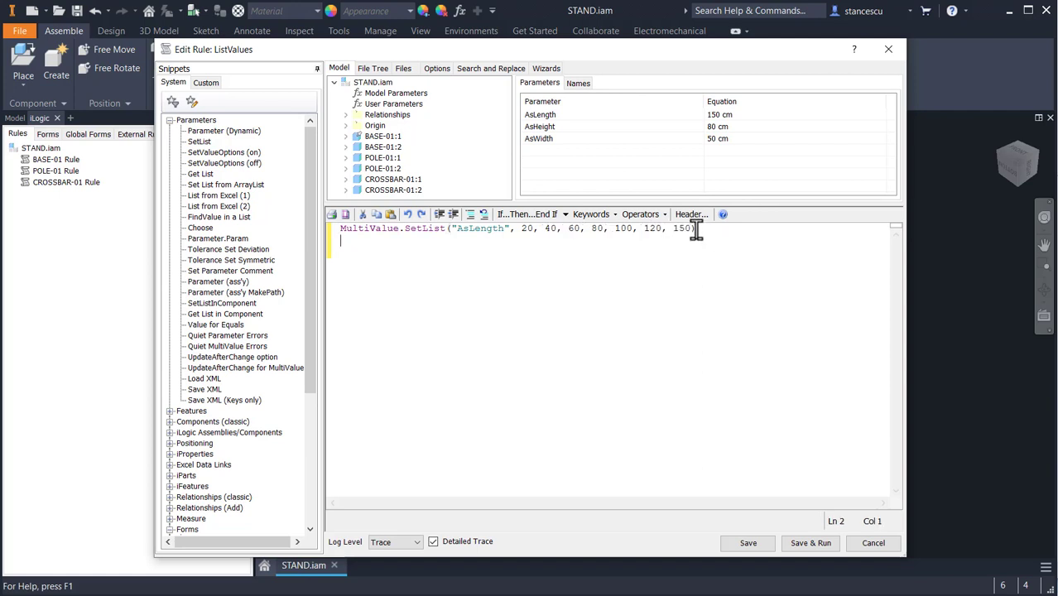
drag(702, 229, 342, 229)
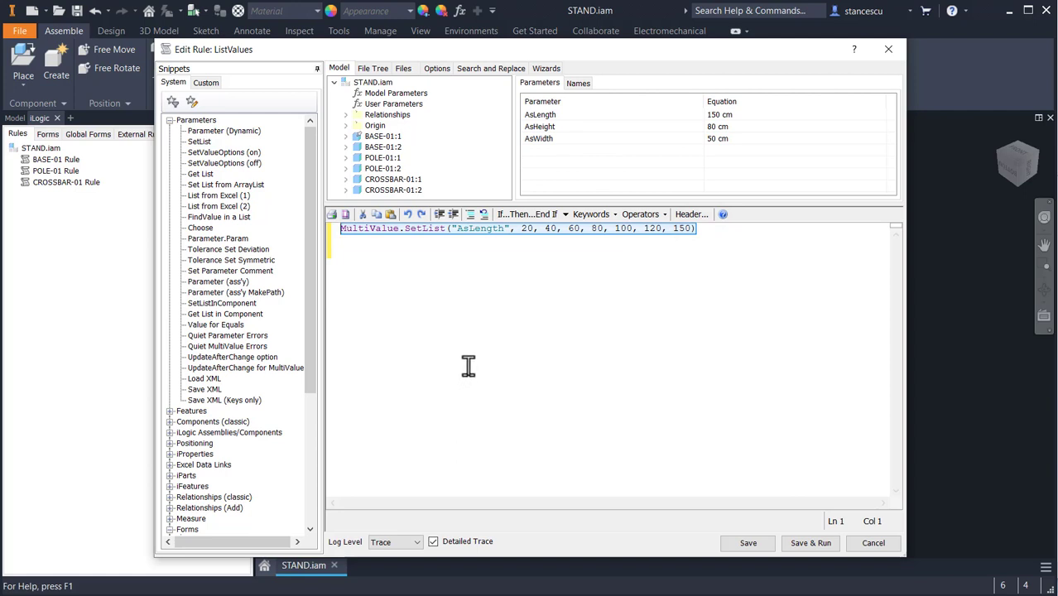
key(ctrl+c)
click(483, 256)
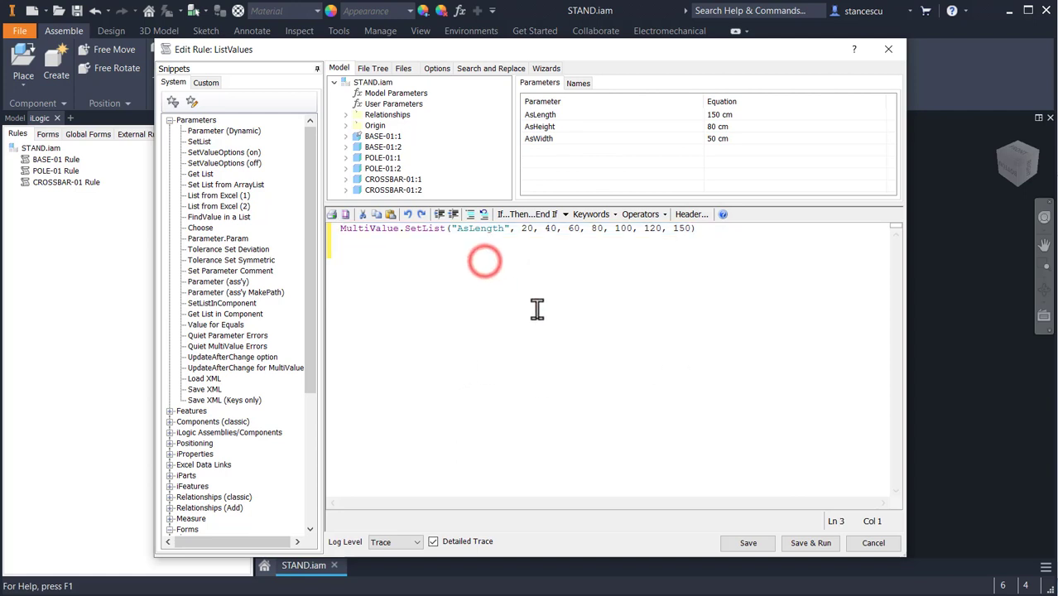
key(Up)
key(ctrl+v)
key(ctrl+v)
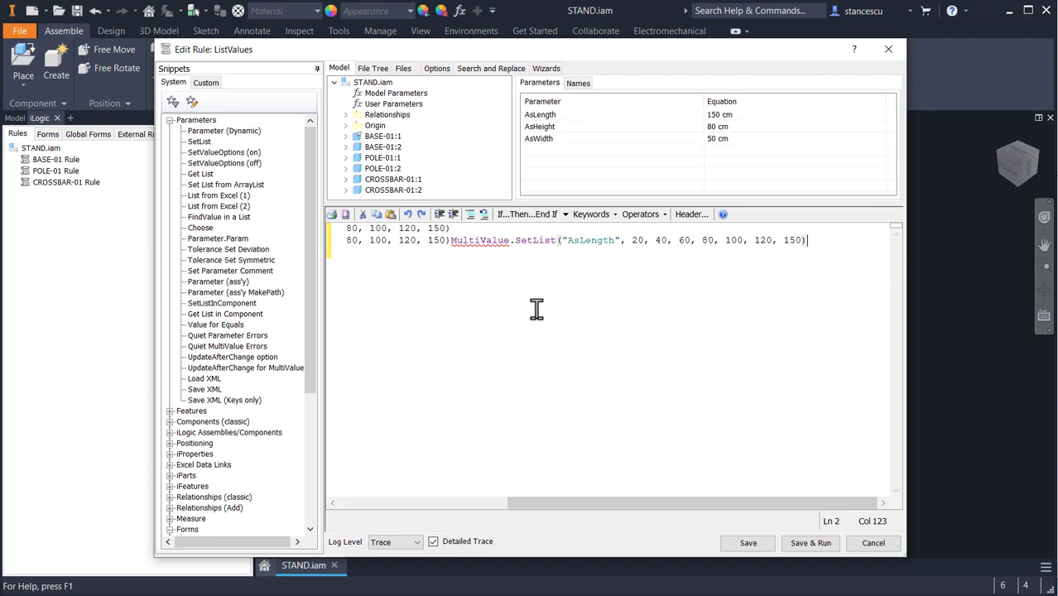
key(ctrl+z)
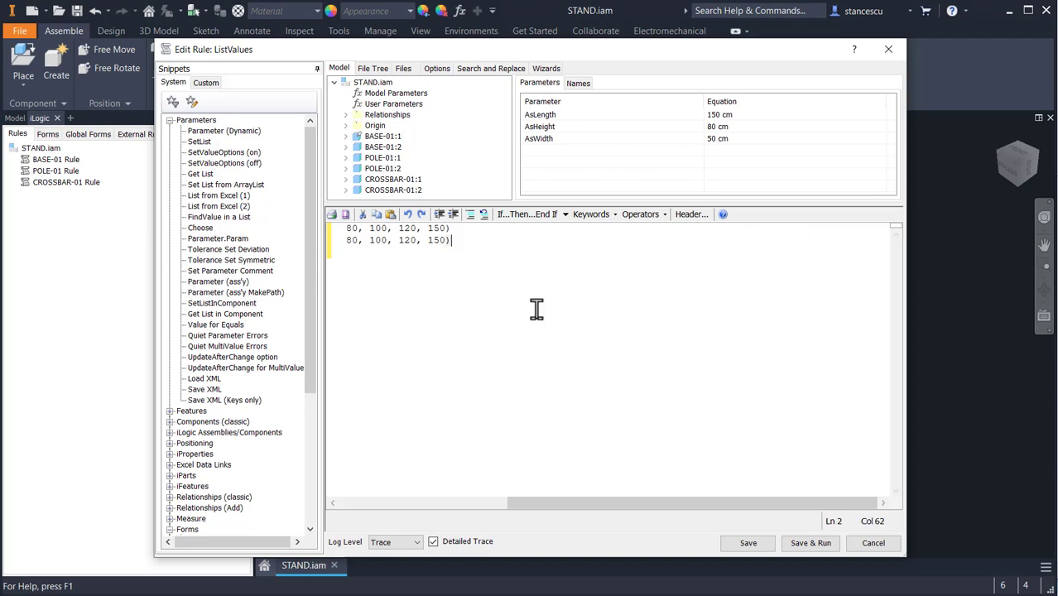
key(ctrl+Home)
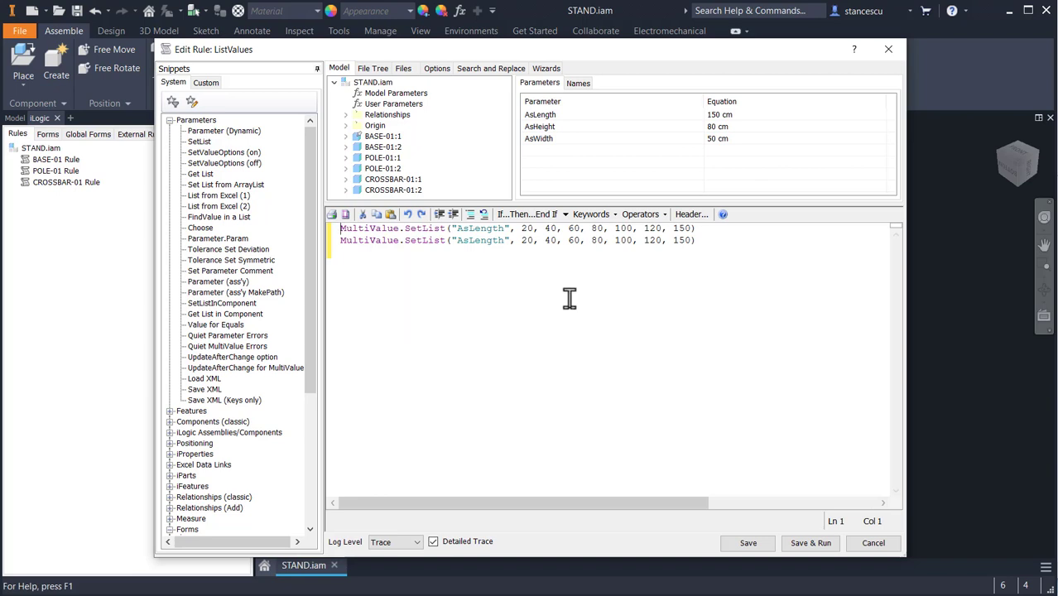
click(347, 252)
key(ctrl+v)
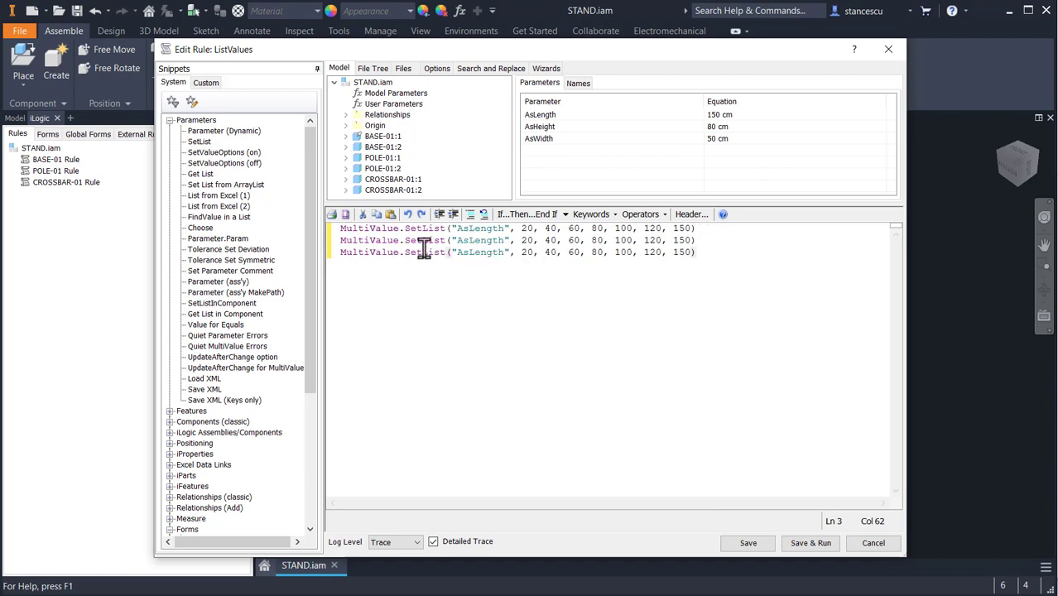
click(409, 215)
click(409, 215)
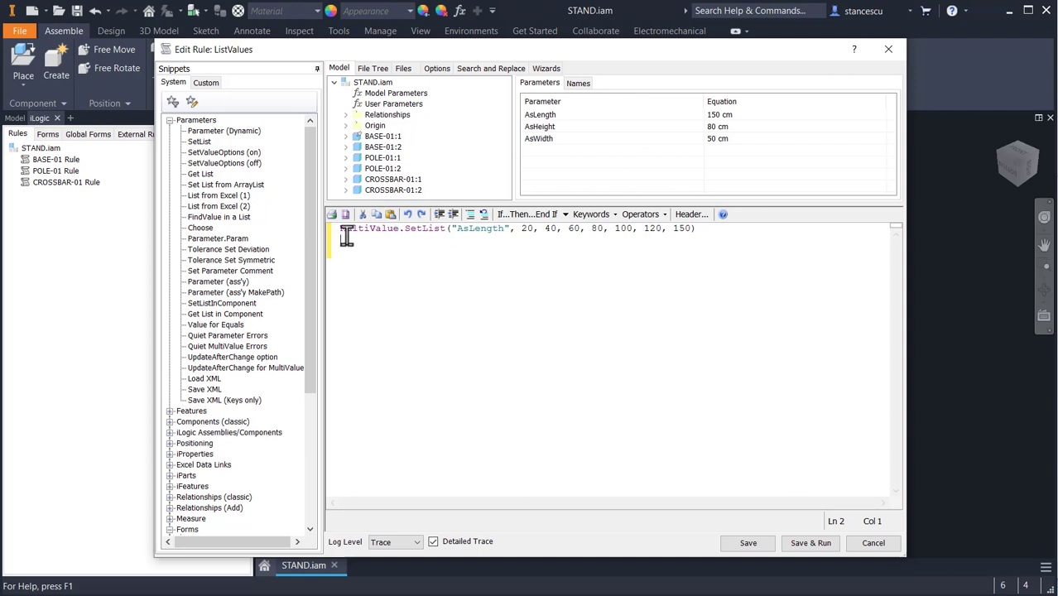
mouse_move(342, 232)
drag(342, 230, 702, 229)
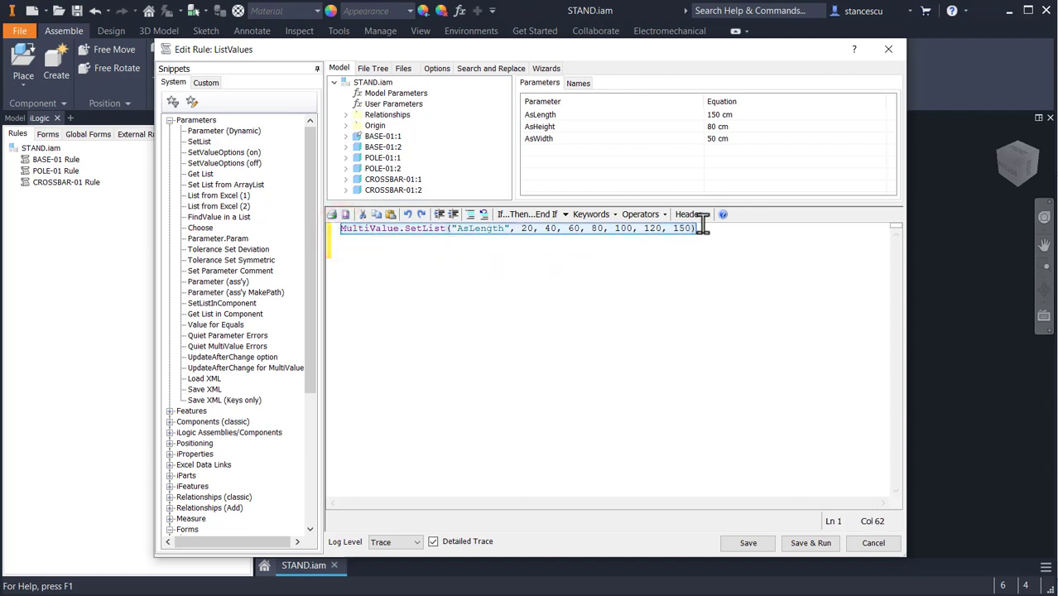
click(707, 299)
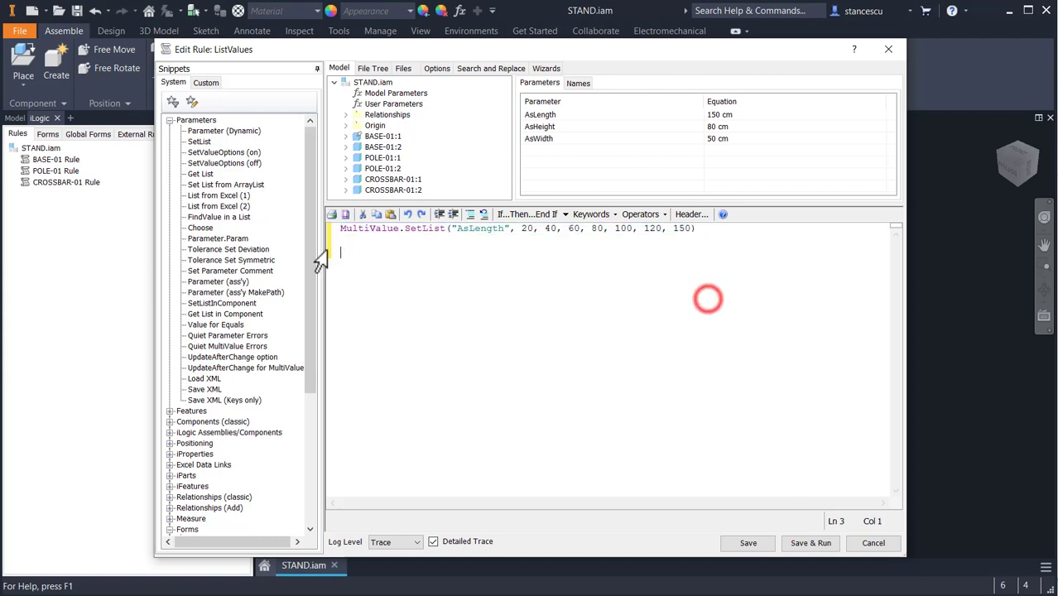
- Duplicate the whole AsLength SetList line twice, placing each copy on its own line below it
drag(342, 230, 704, 243)
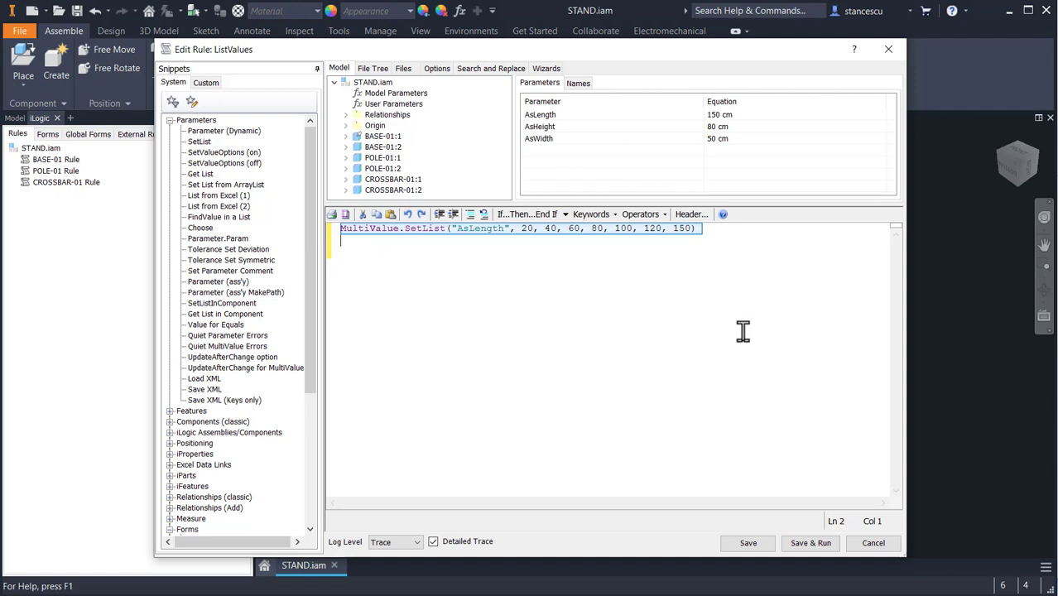
key(ctrl+c)
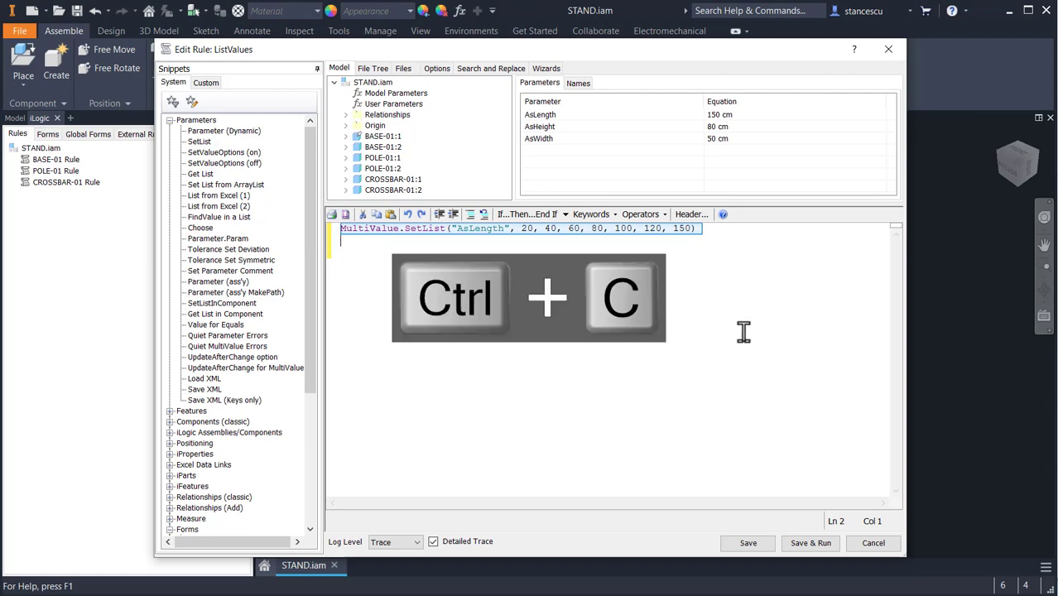
key(Right)
key(ctrl+v)
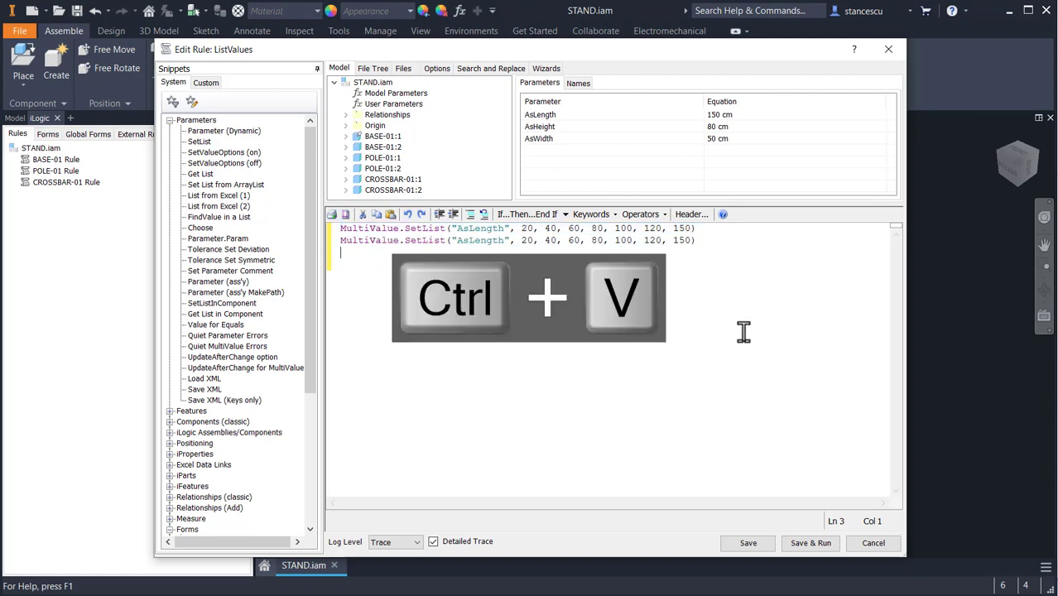
key(ctrl+v)
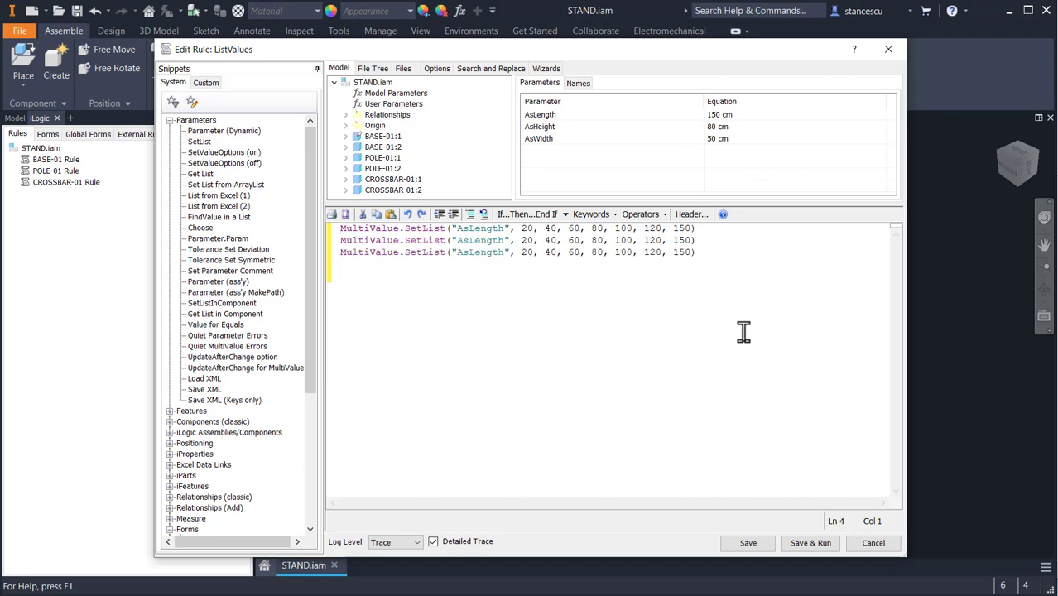
- Replace the parameter name with AsHeight in the second SetList line and with AsWidth in the third
double_click(481, 241)
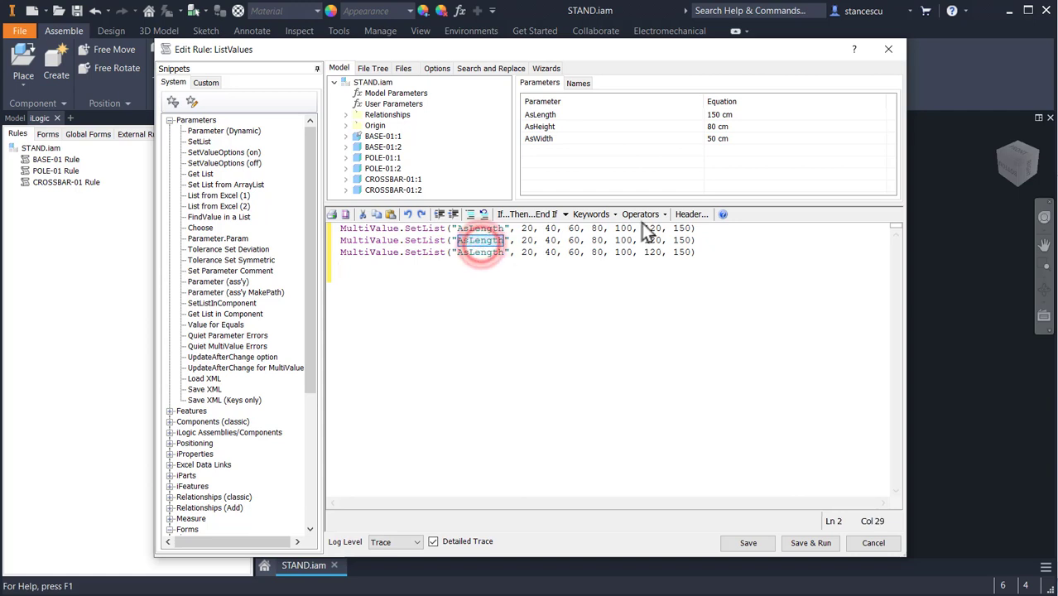
double_click(540, 127)
double_click(482, 252)
double_click(540, 138)
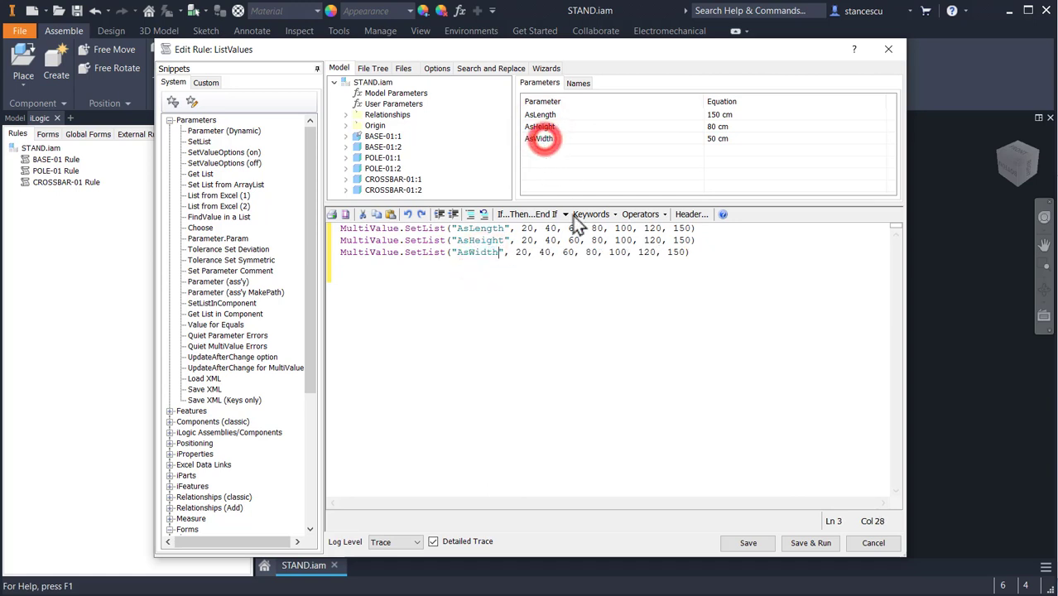
- Replace the AsHeight list values with 30, 40, 50, 60, 70 and 80, separated by commas
click(520, 241)
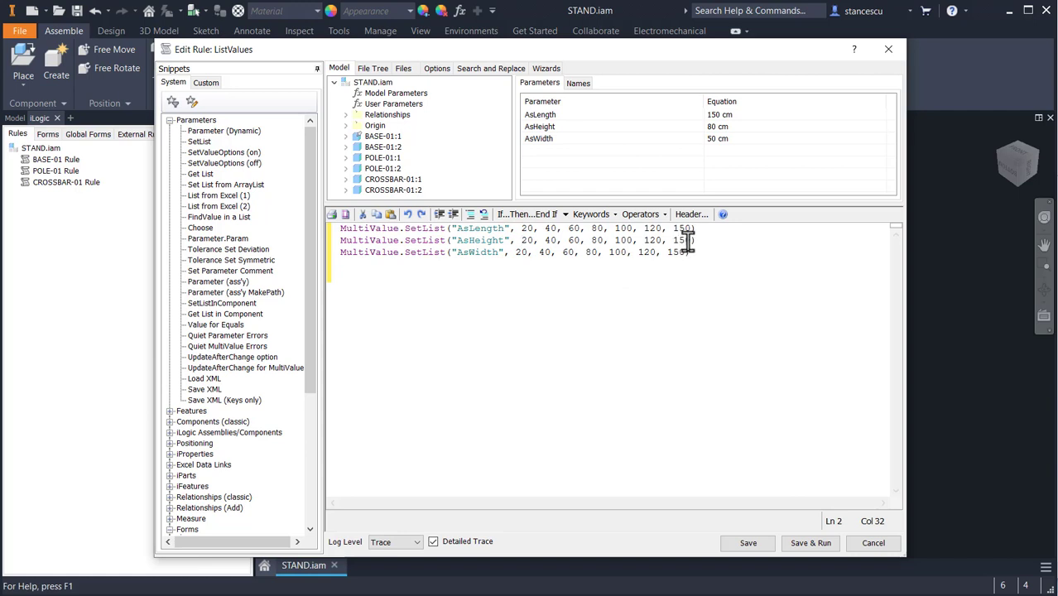
shift+click(690, 240)
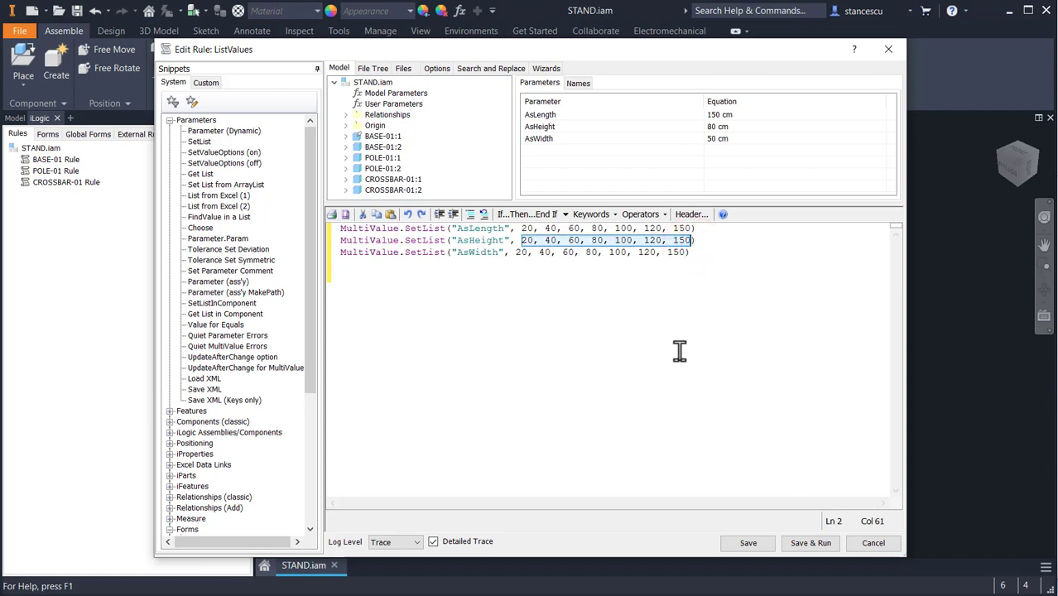
text(30,40)
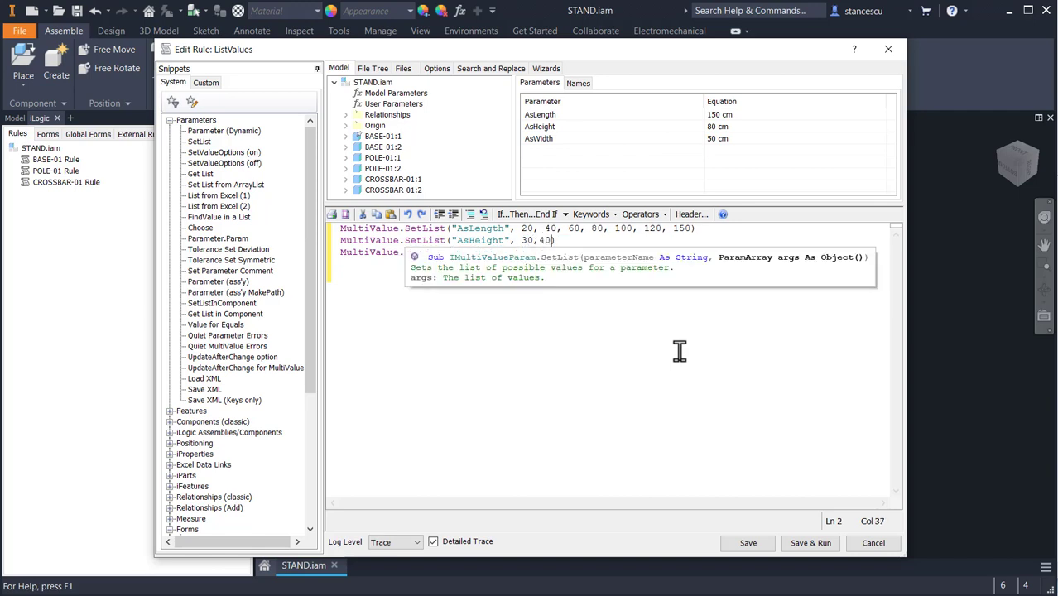
text(50,60,70,80)
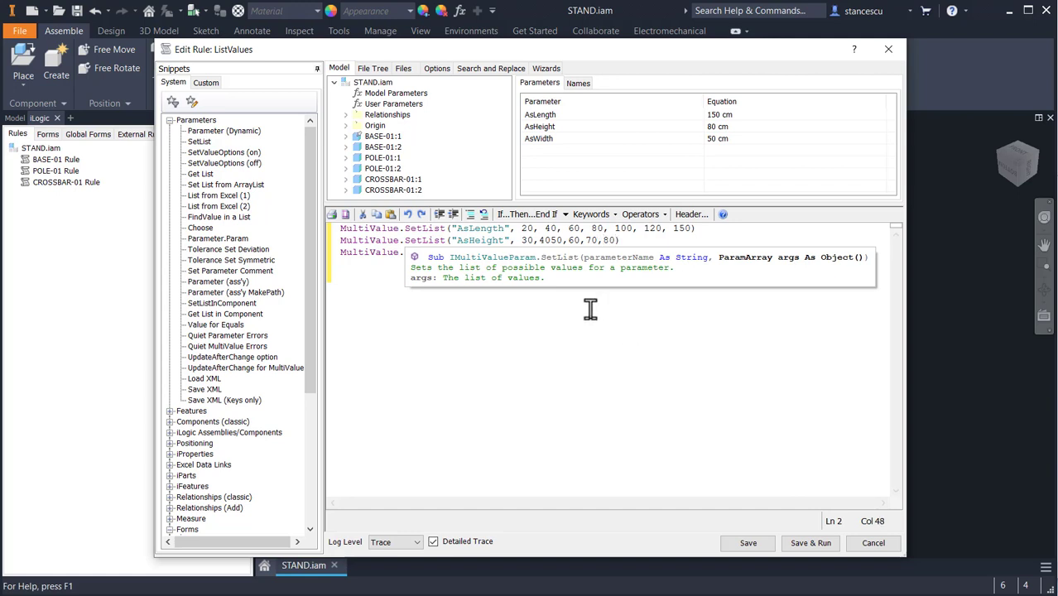
click(552, 240)
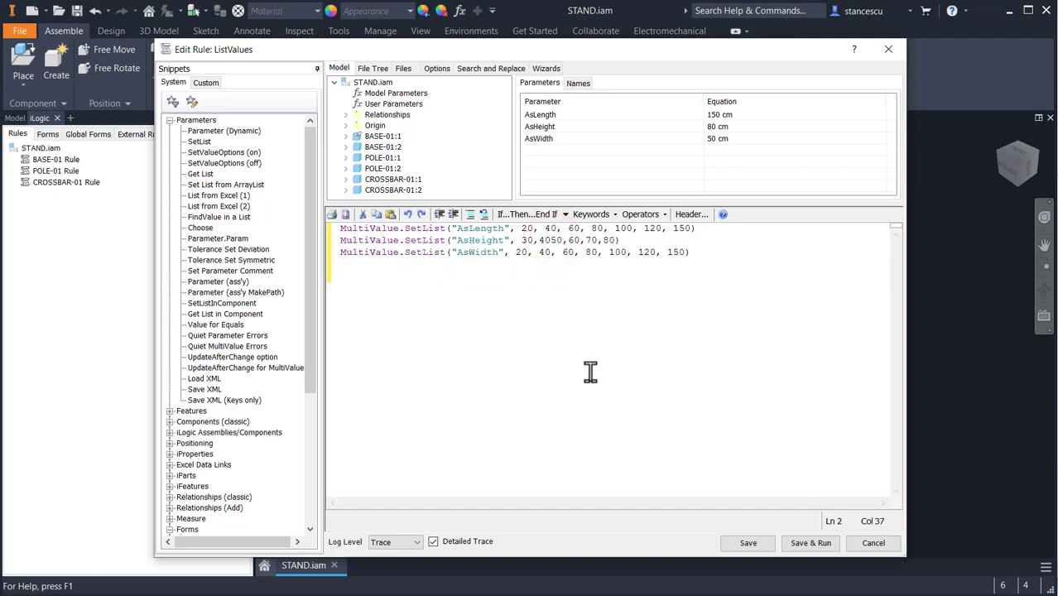
text(,)
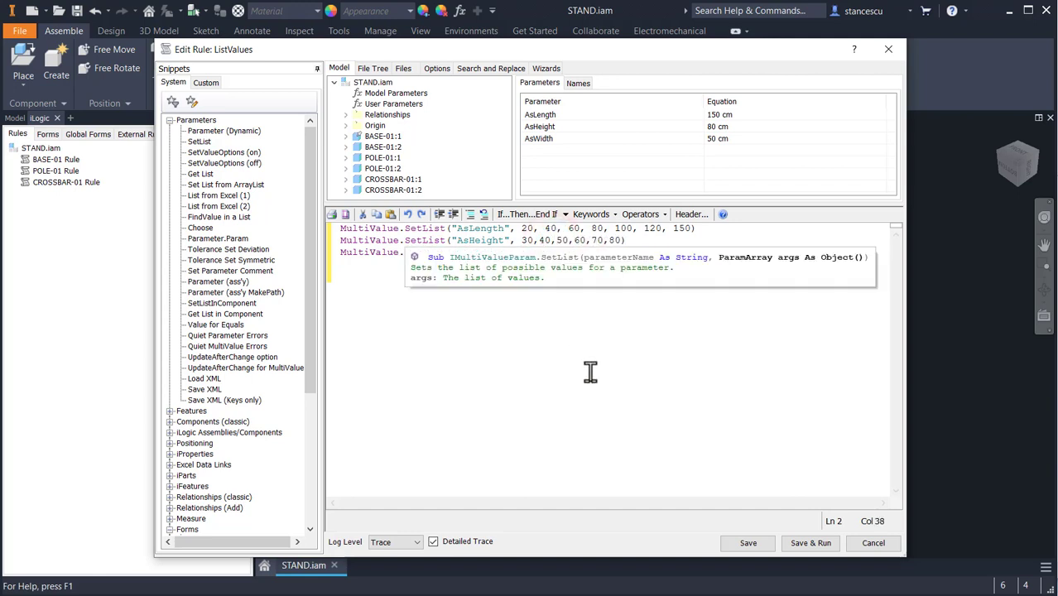
click(645, 241)
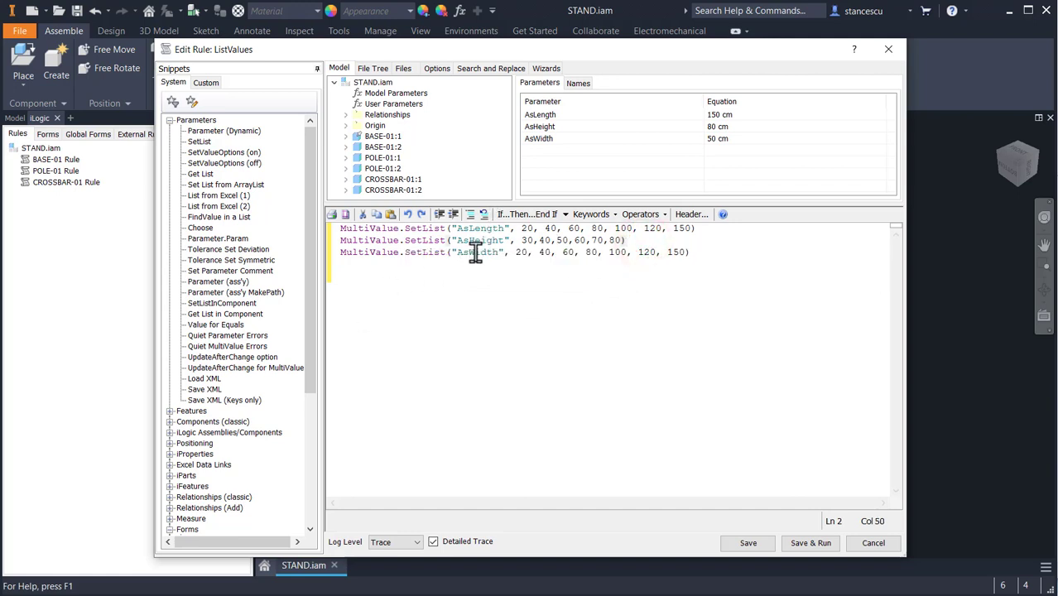
- Replace the AsWidth list values with 20, 30, 40 and 50, and save and run the ListValues rule
click(515, 253)
shift+click(686, 253)
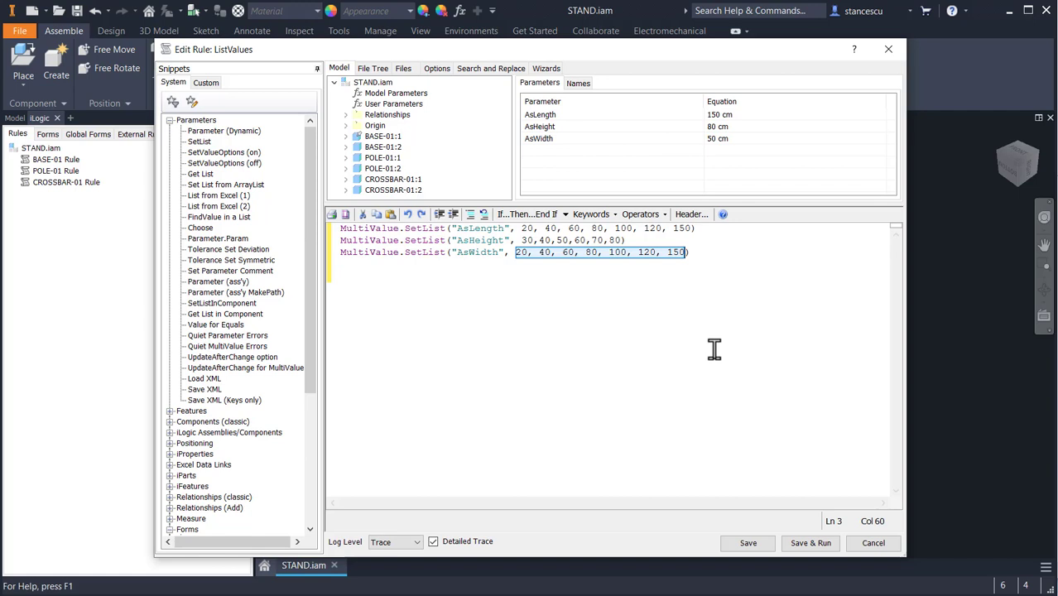
text(20,30)
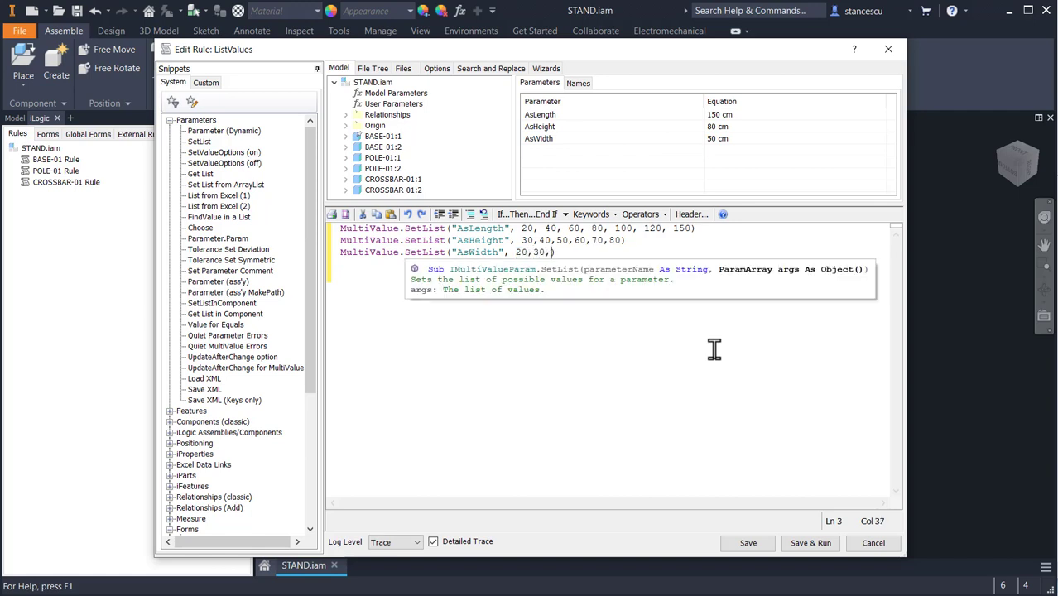
text(,40,50)
click(688, 418)
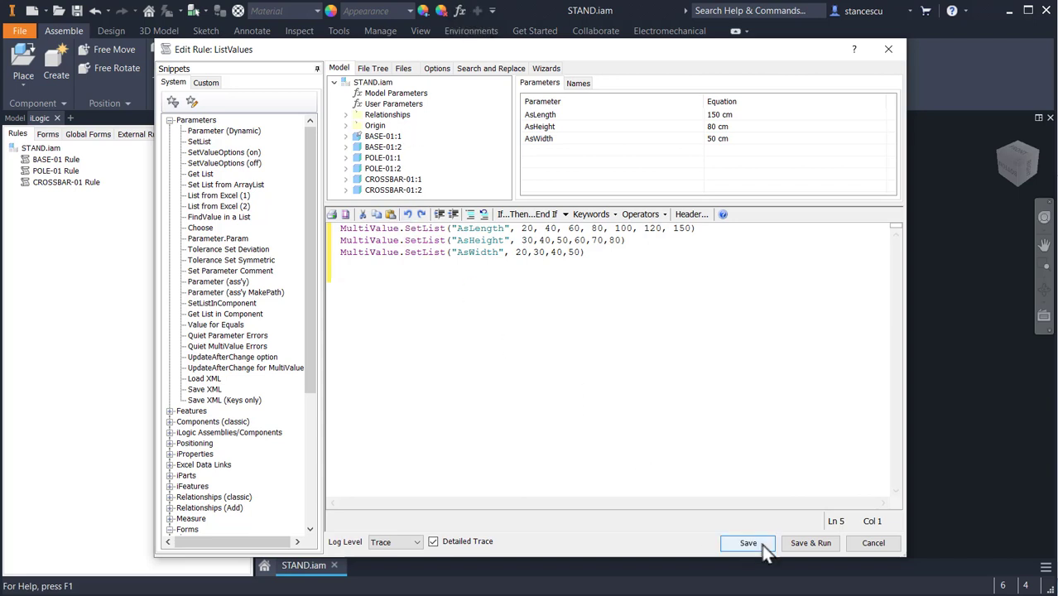
click(811, 543)
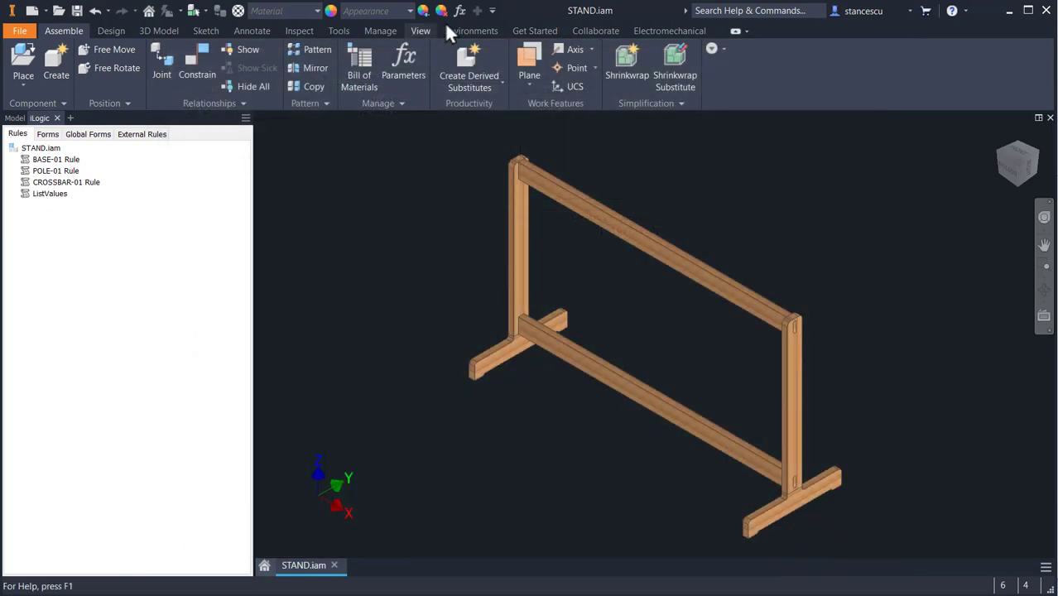
- Set the AsLength user parameter to 20 from its value list and inspect the updated stand behind the parameters dialog
click(461, 12)
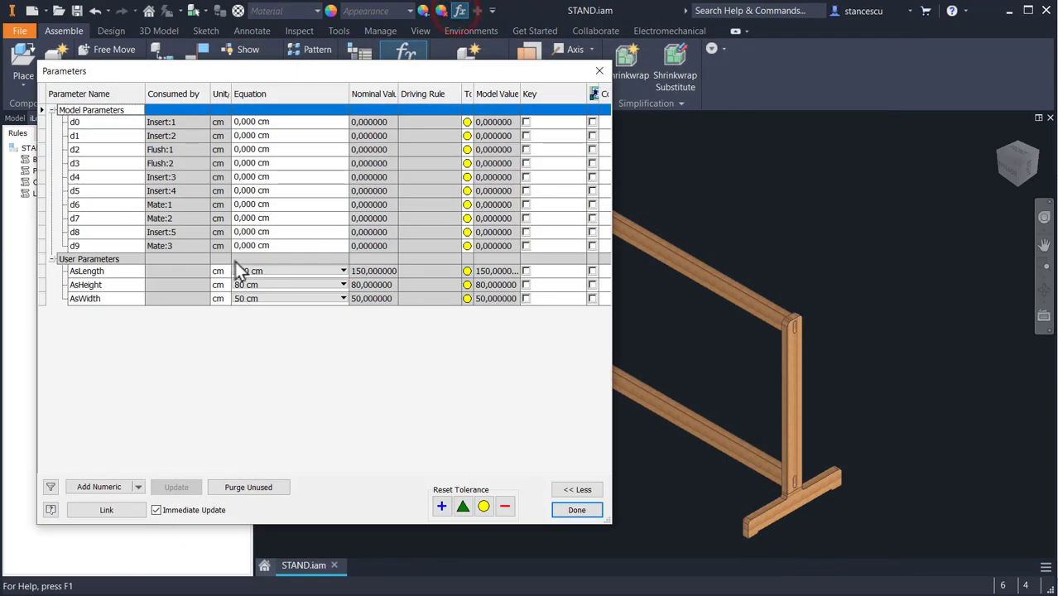
click(288, 271)
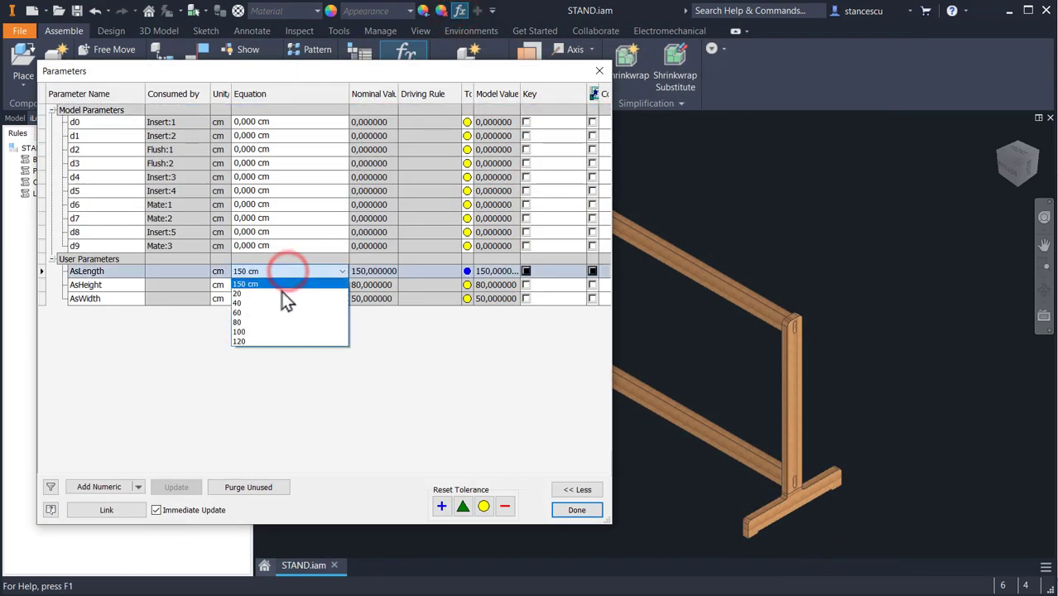
click(282, 292)
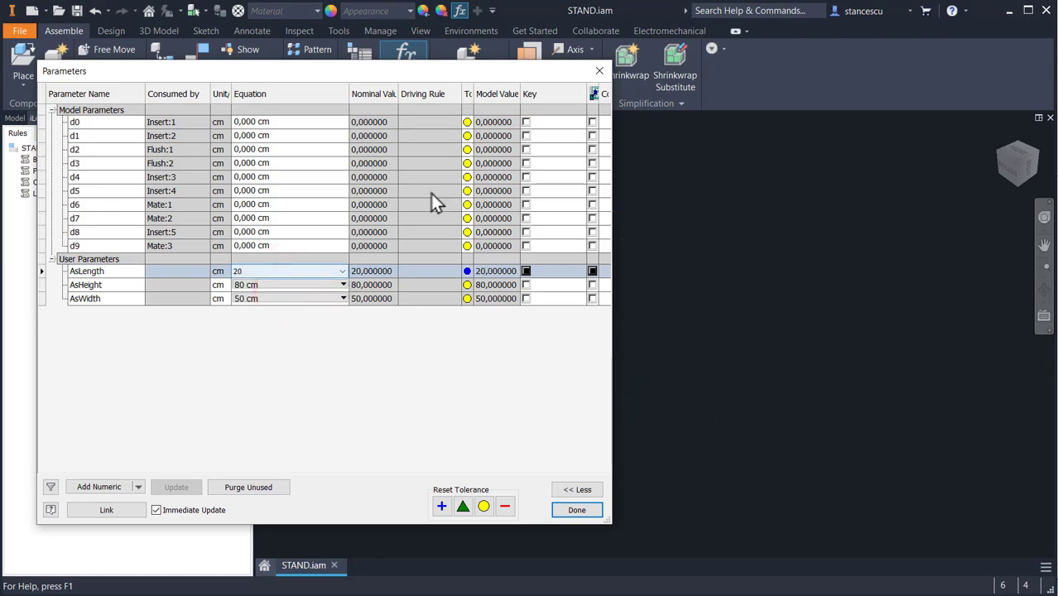
drag(419, 75, 1052, 83)
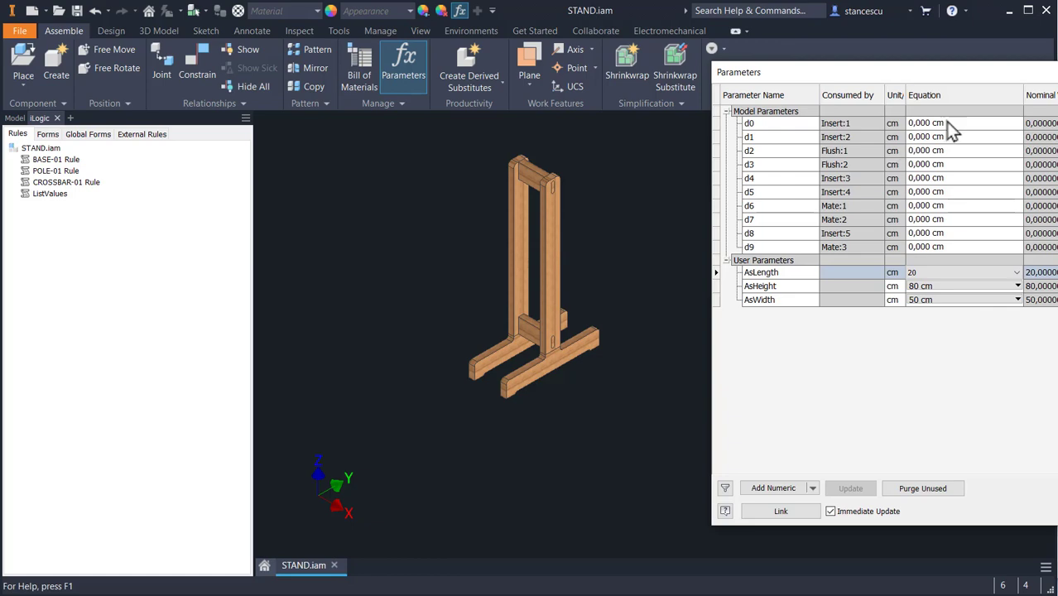
drag(1012, 78, 631, 82)
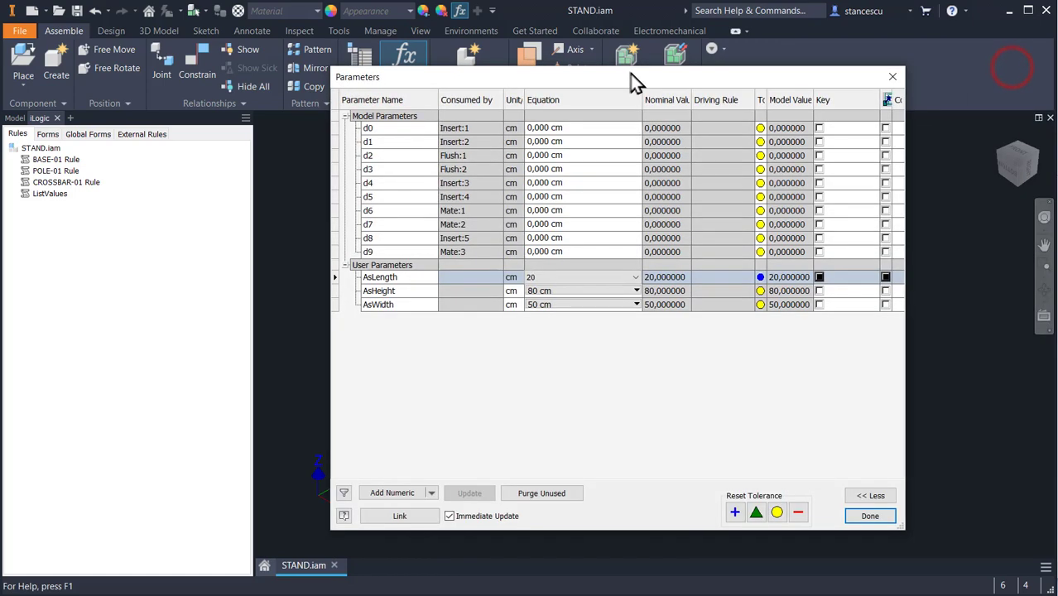
- Collapse the parameters dialog to its compact view, move it off the stand, and set AsLength to 150
click(879, 497)
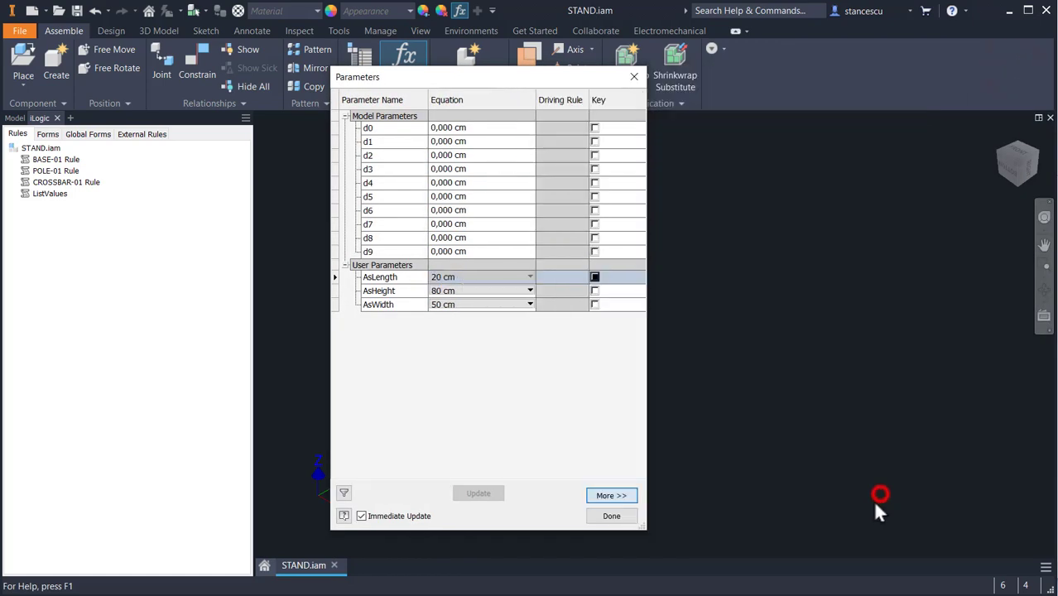
drag(530, 82, 263, 96)
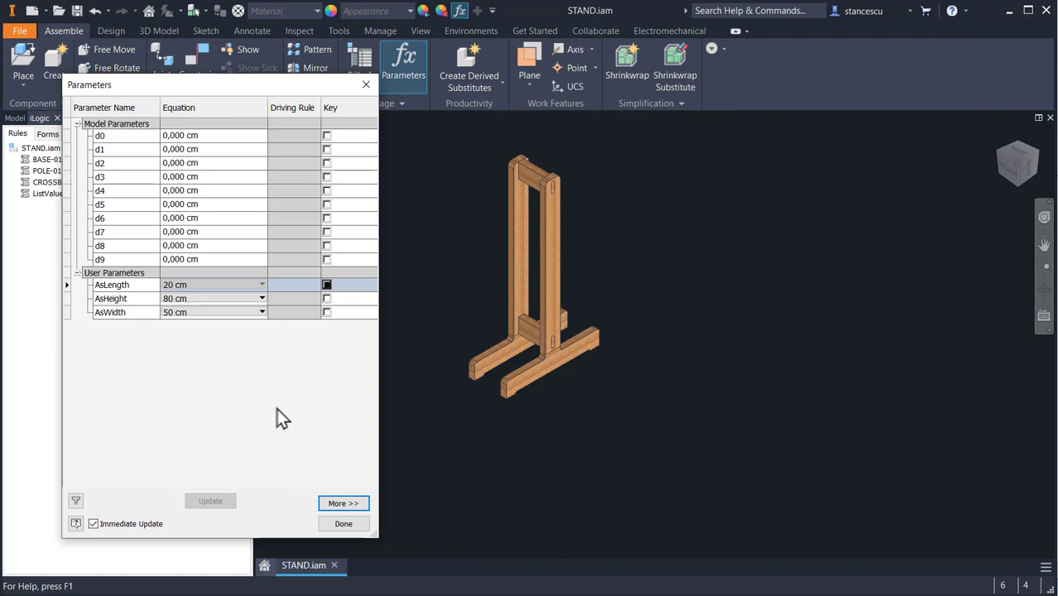
click(263, 284)
click(201, 356)
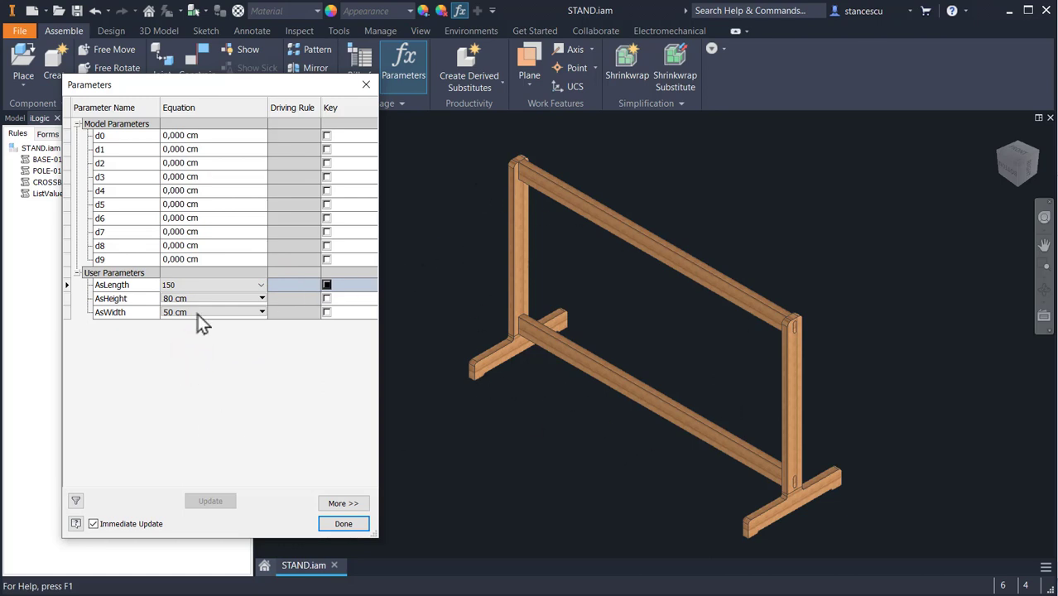
- Try 120 for AsLength from its value list, and set it back to 150
click(261, 285)
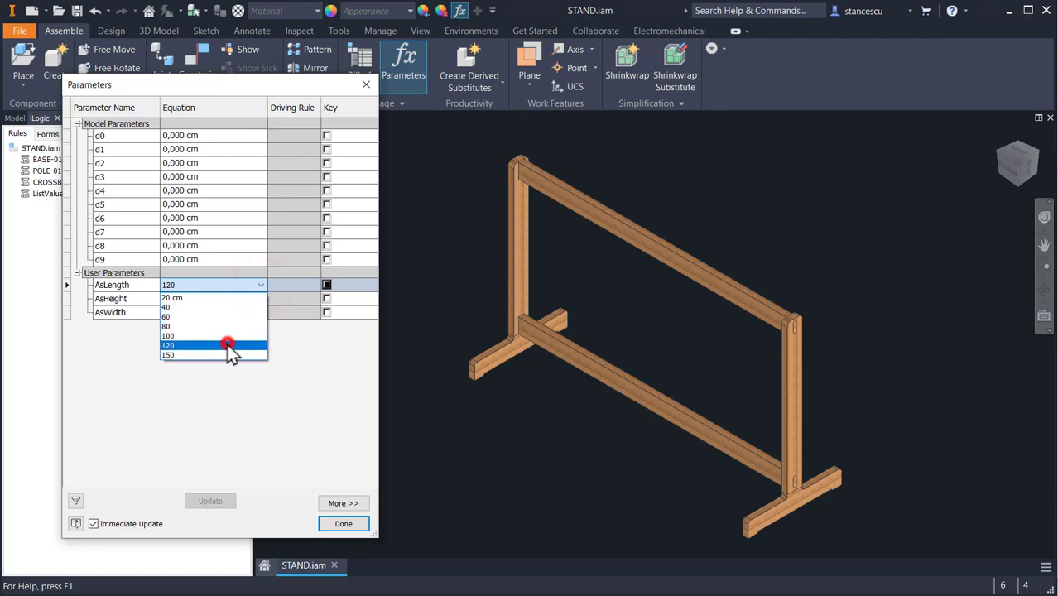
click(229, 346)
click(258, 285)
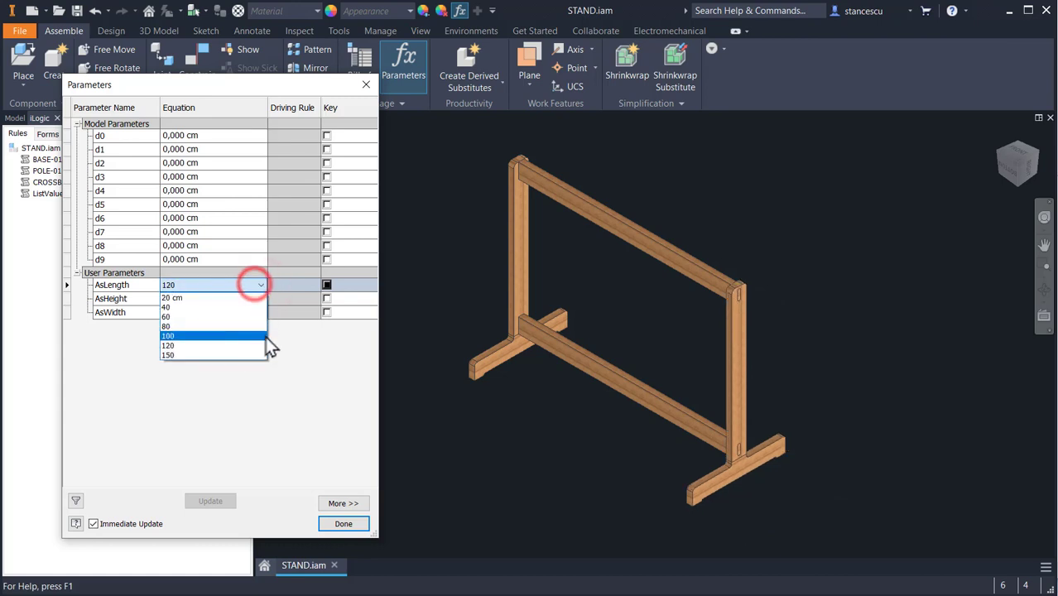
click(257, 356)
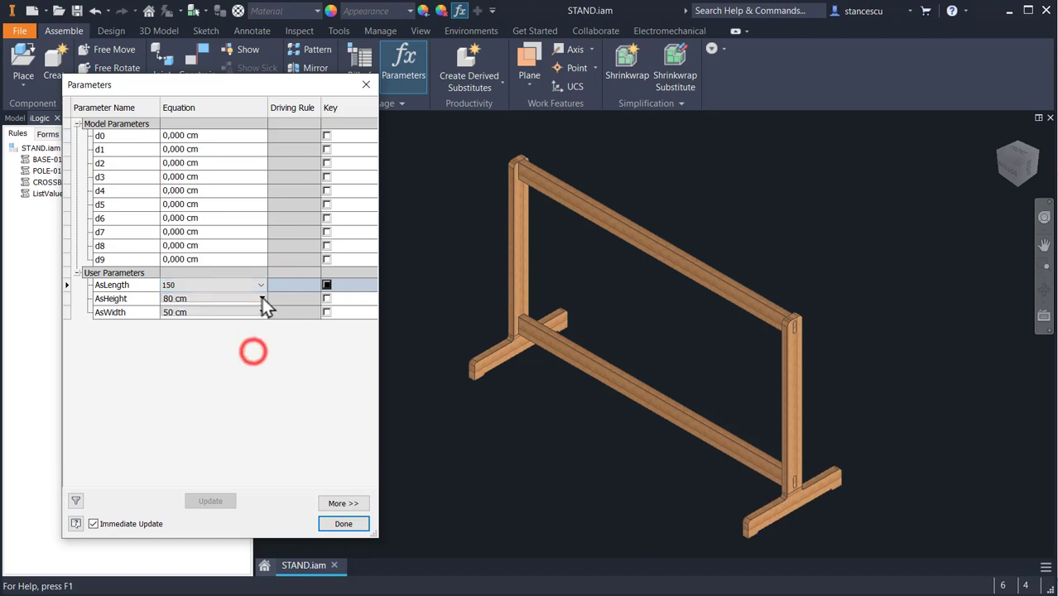
- Try 40 for AsHeight from its value list, and return it to 80 cm
click(261, 298)
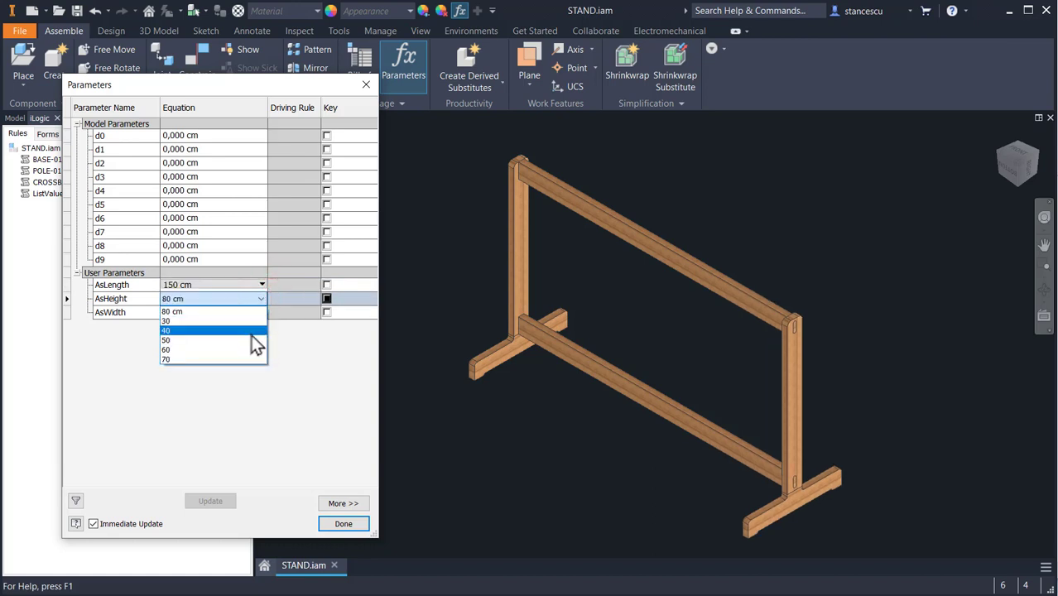
click(253, 332)
click(261, 298)
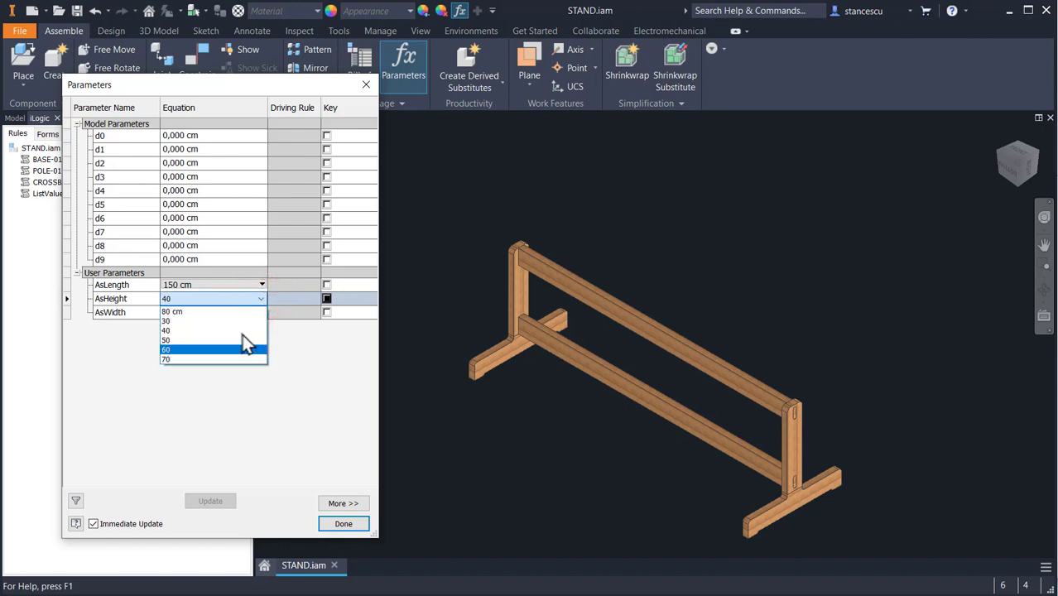
click(240, 311)
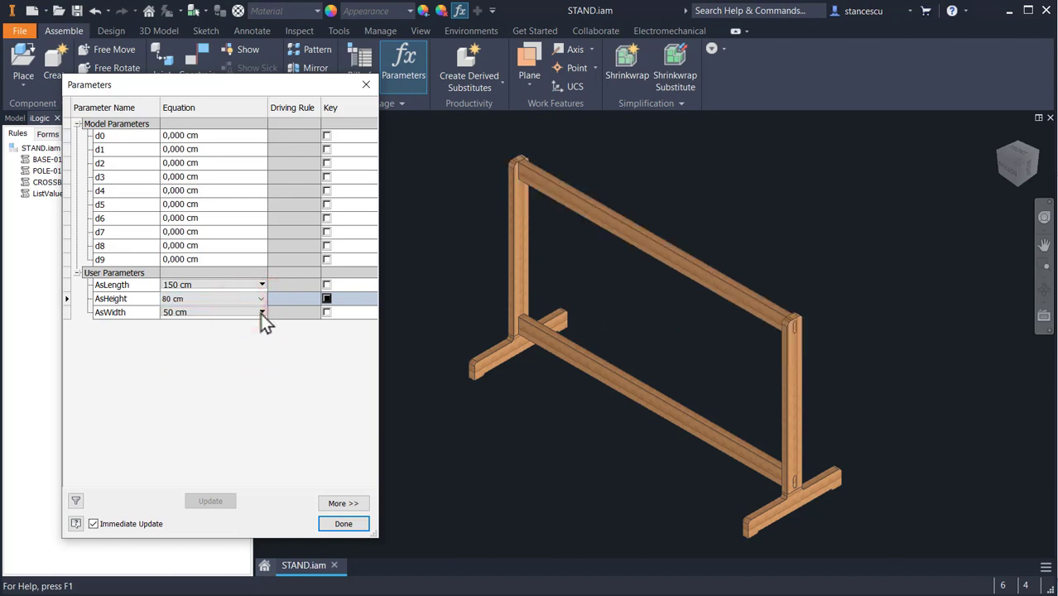
- Test AsWidth at 20, restore it to 50 cm, and close the parameters dialog
click(261, 312)
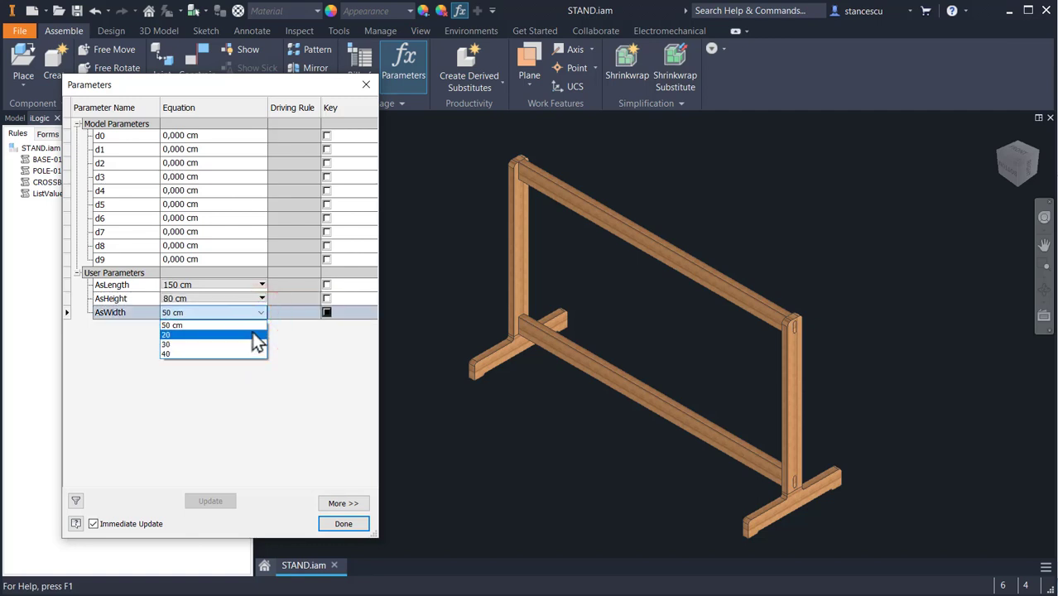
click(253, 334)
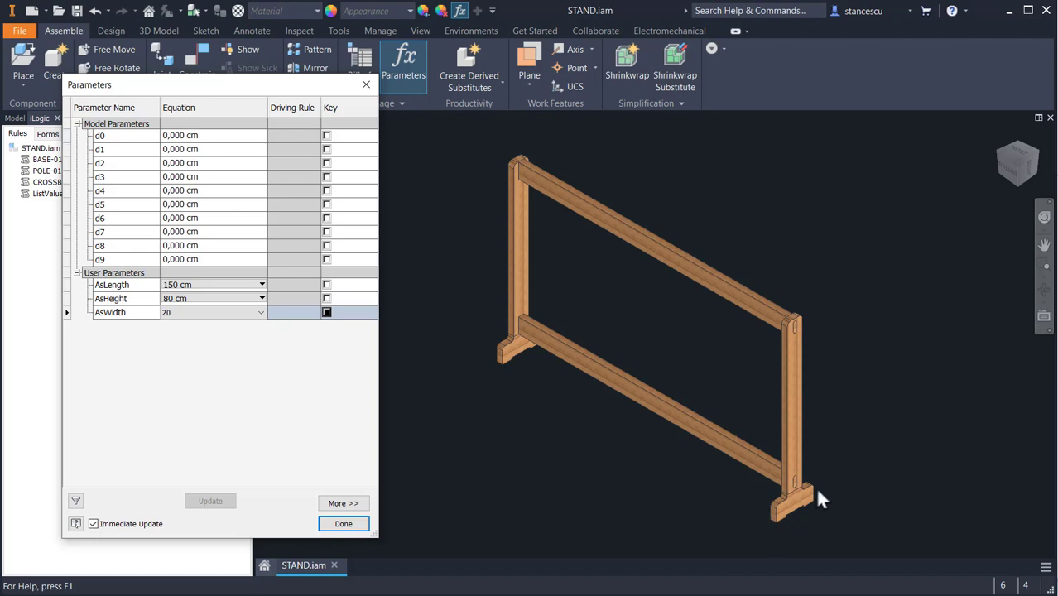
click(258, 312)
click(189, 327)
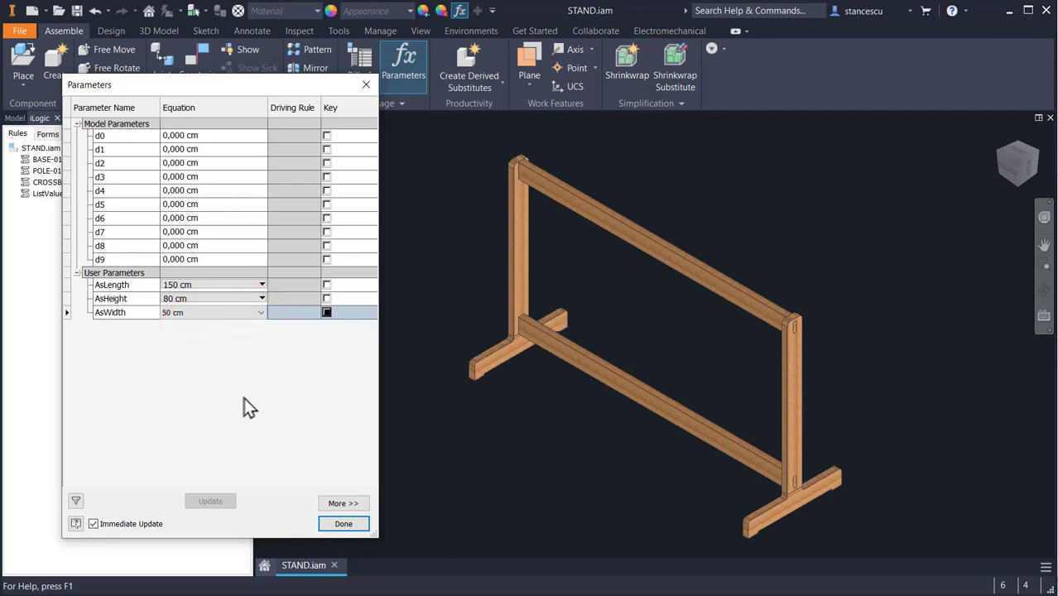
click(344, 524)
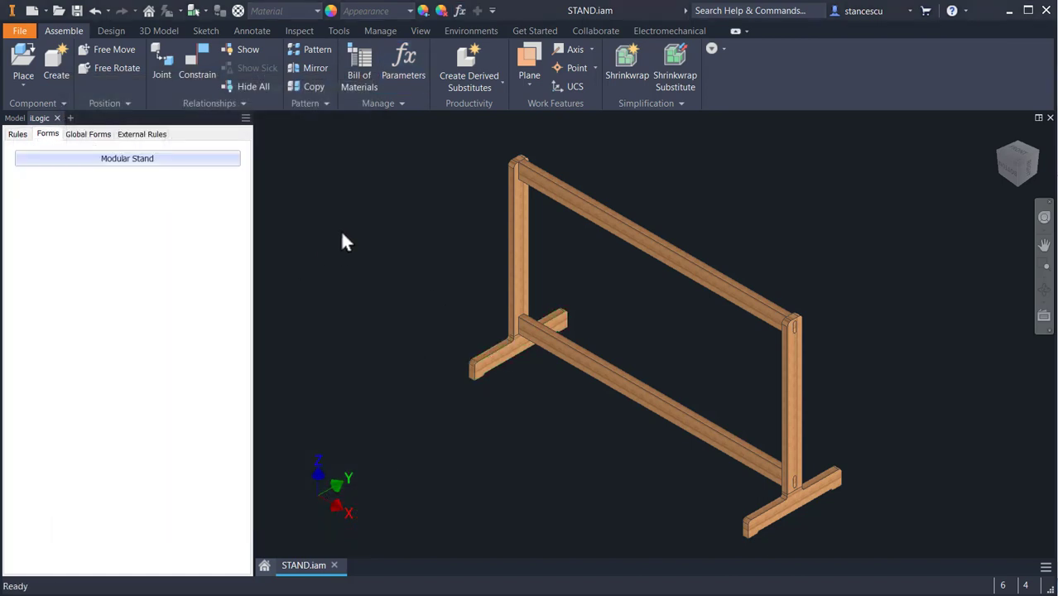
- Open the Modular Stand form and check the values offered for AsLength and AsHeight
click(125, 161)
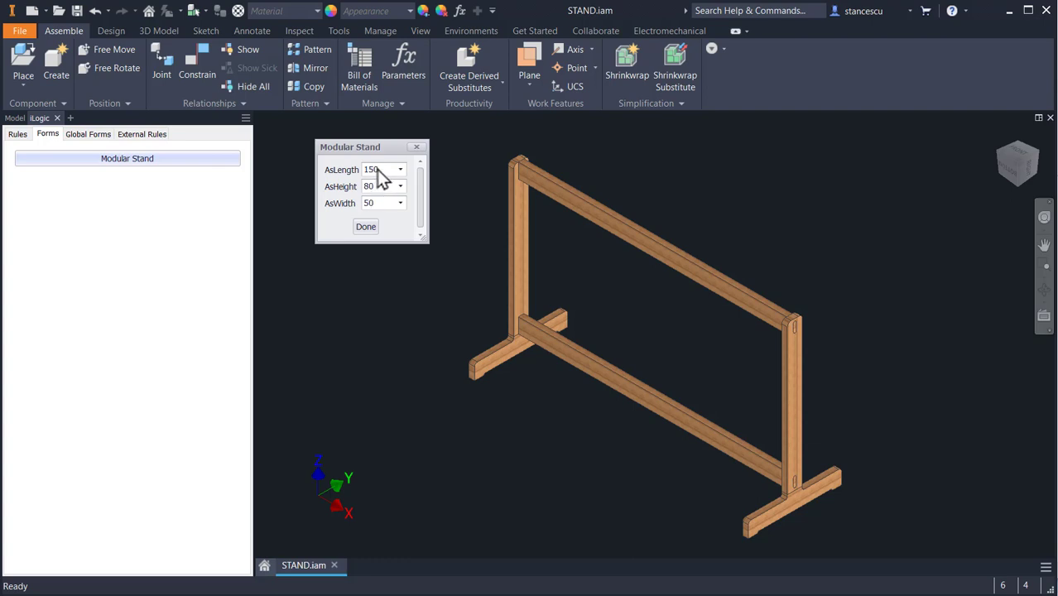
click(400, 171)
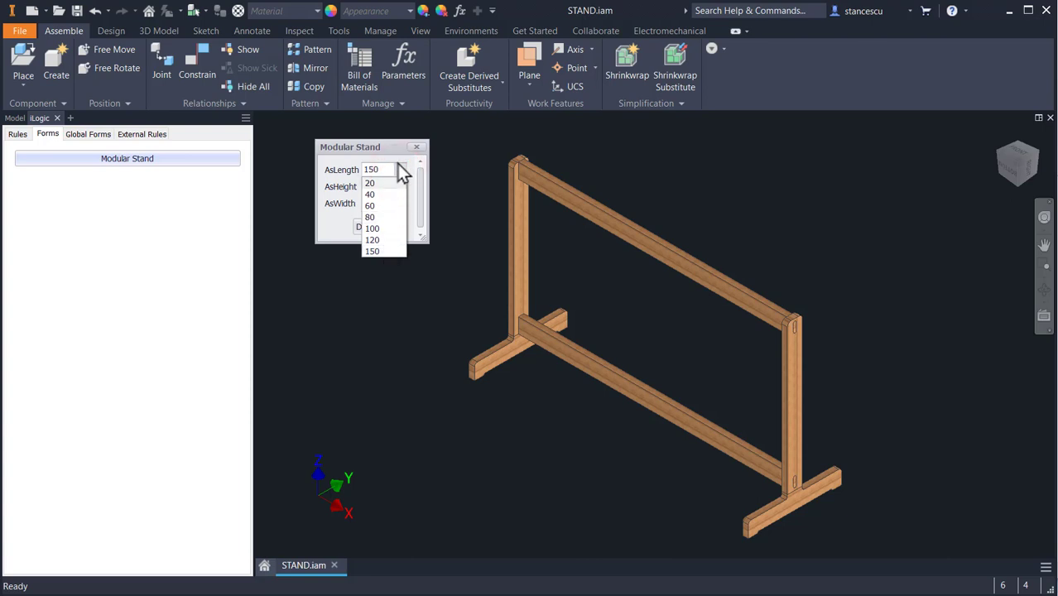
click(403, 169)
click(401, 186)
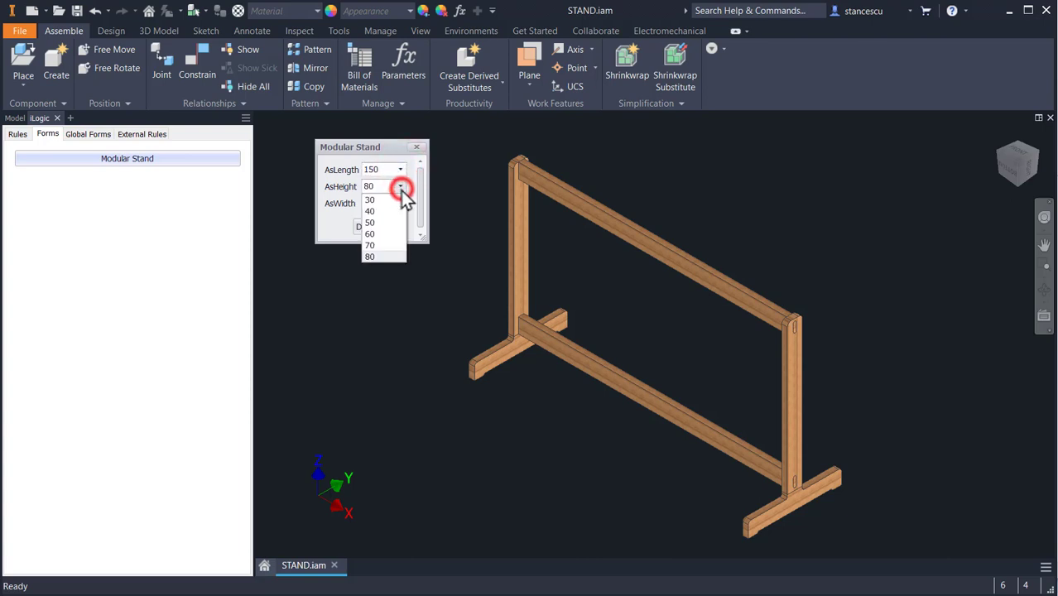
click(401, 186)
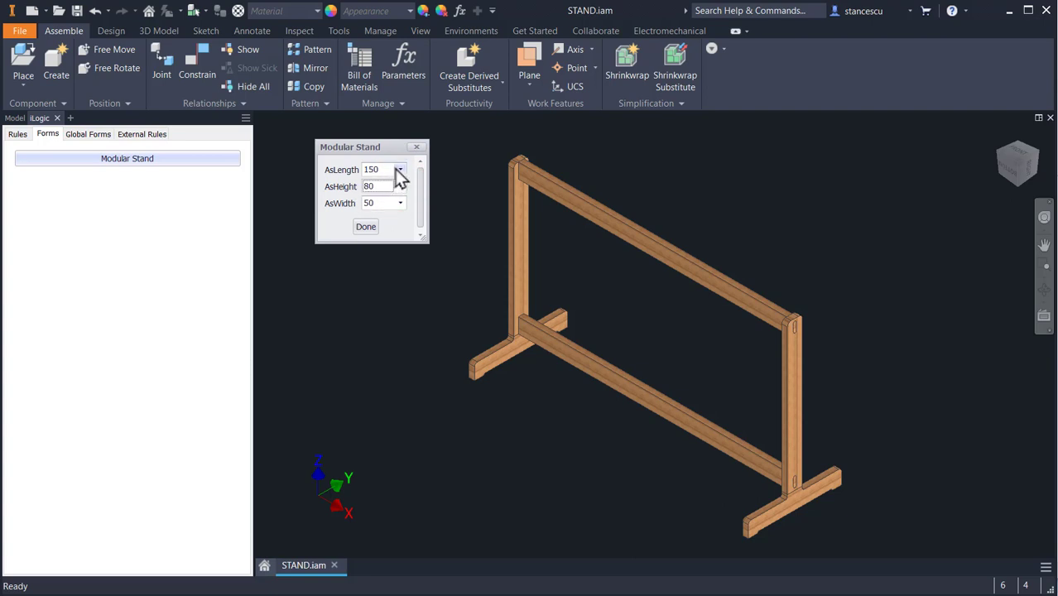
- Resize the stand through the Modular Stand form with AsLength 60, AsHeight 40 and AsWidth 20
click(401, 170)
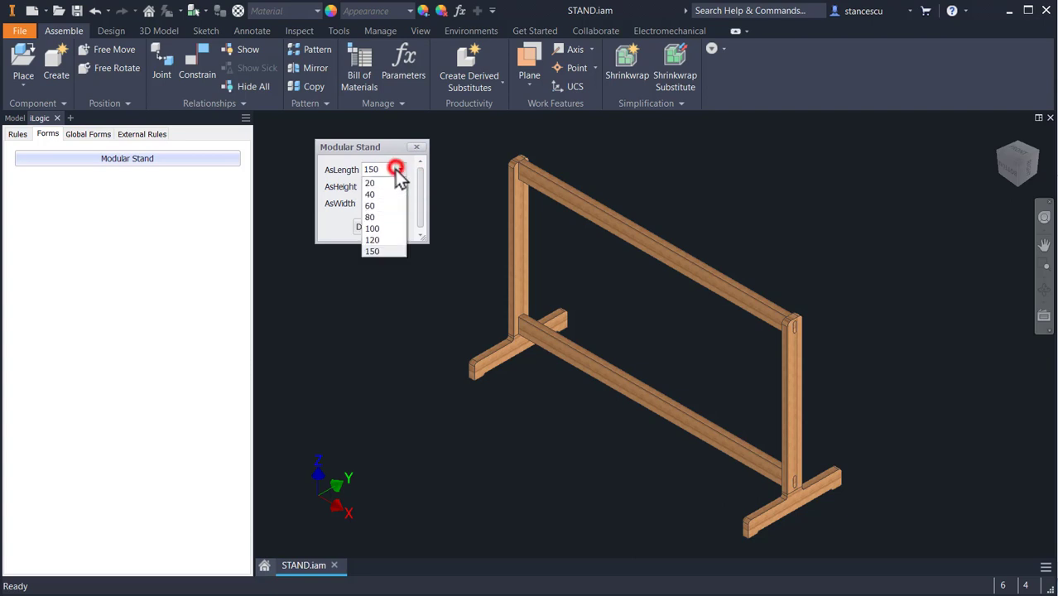
click(371, 207)
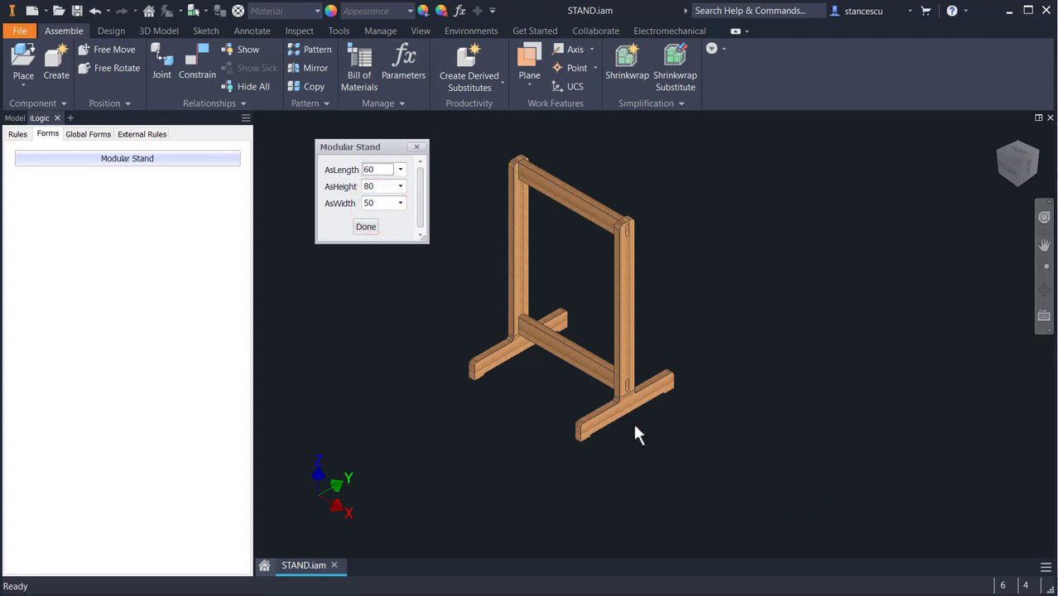
click(401, 170)
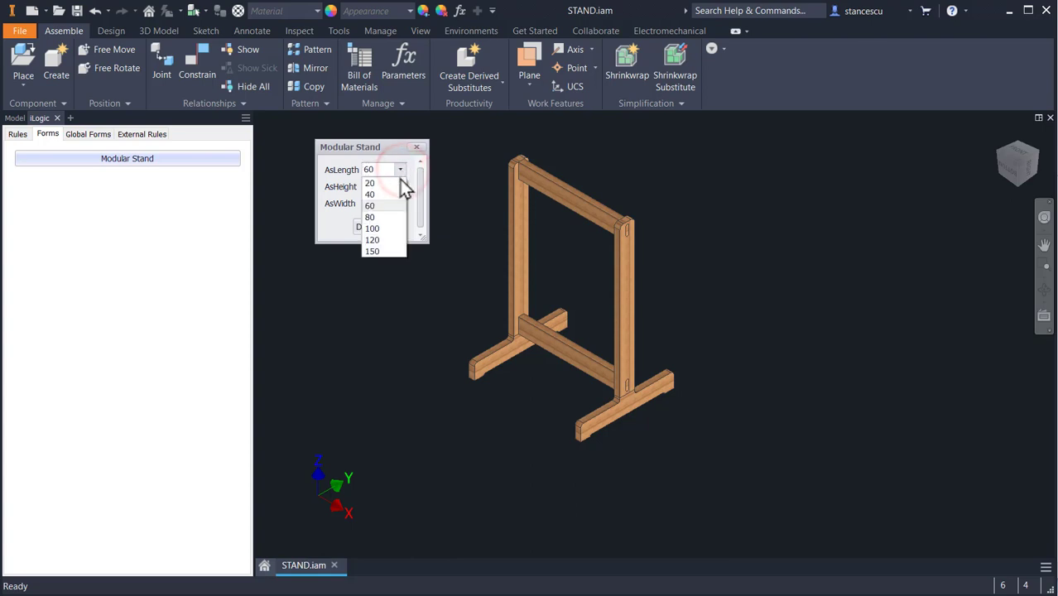
click(401, 170)
click(401, 186)
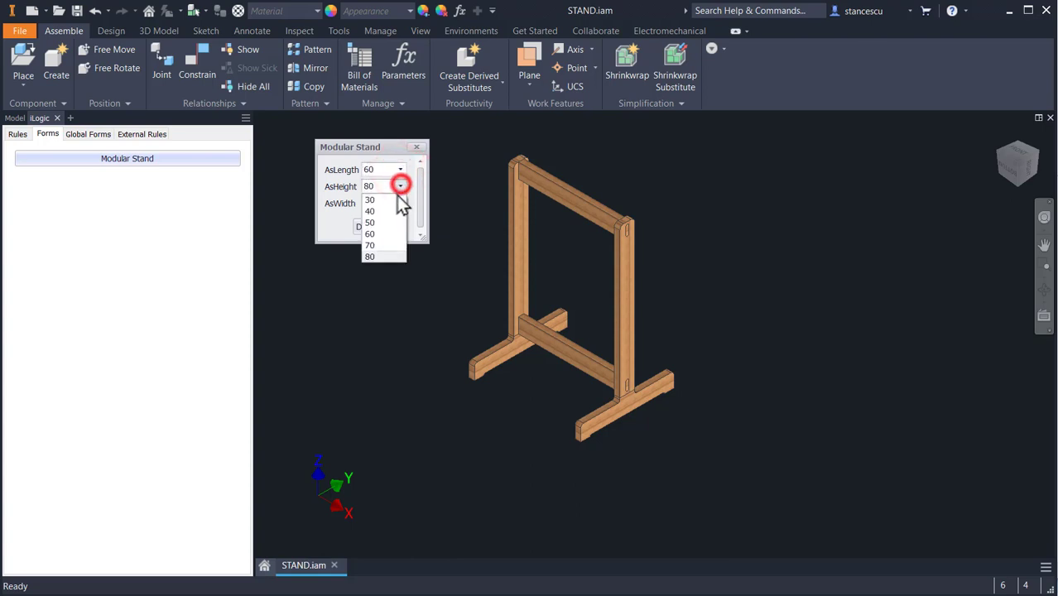
click(384, 209)
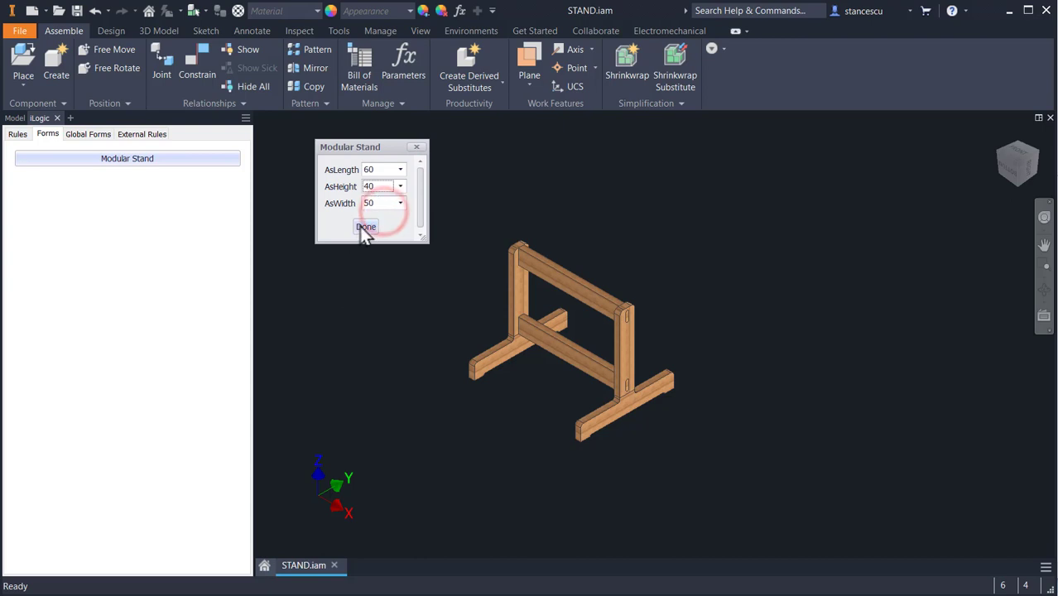
click(399, 205)
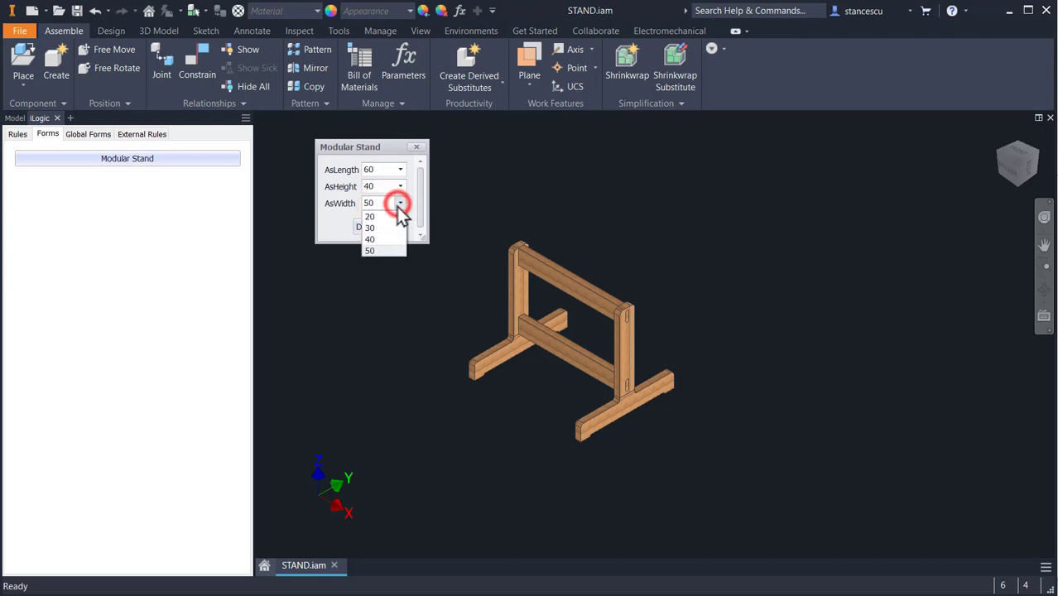
click(377, 217)
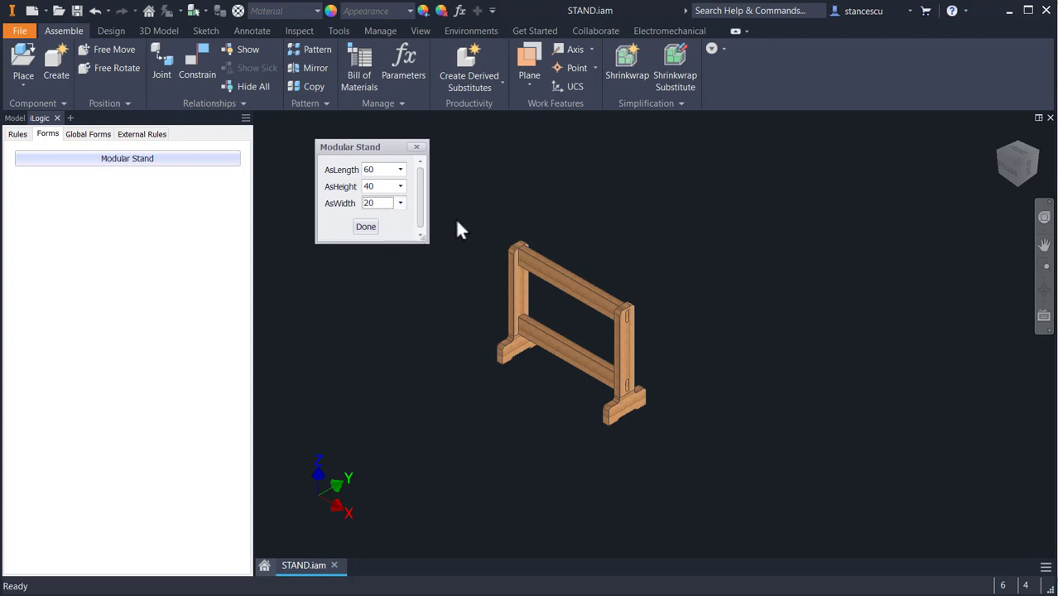
- Set AsWidth to 50, AsHeight to 80 and AsLength to 150 in the Modular Stand form, and close it
click(401, 204)
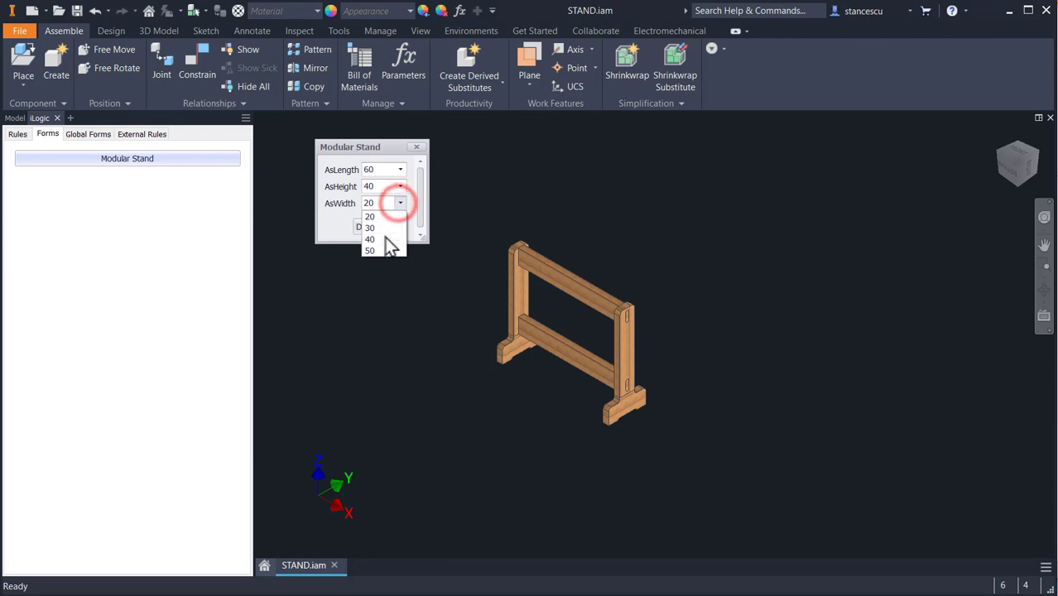
click(385, 251)
click(400, 187)
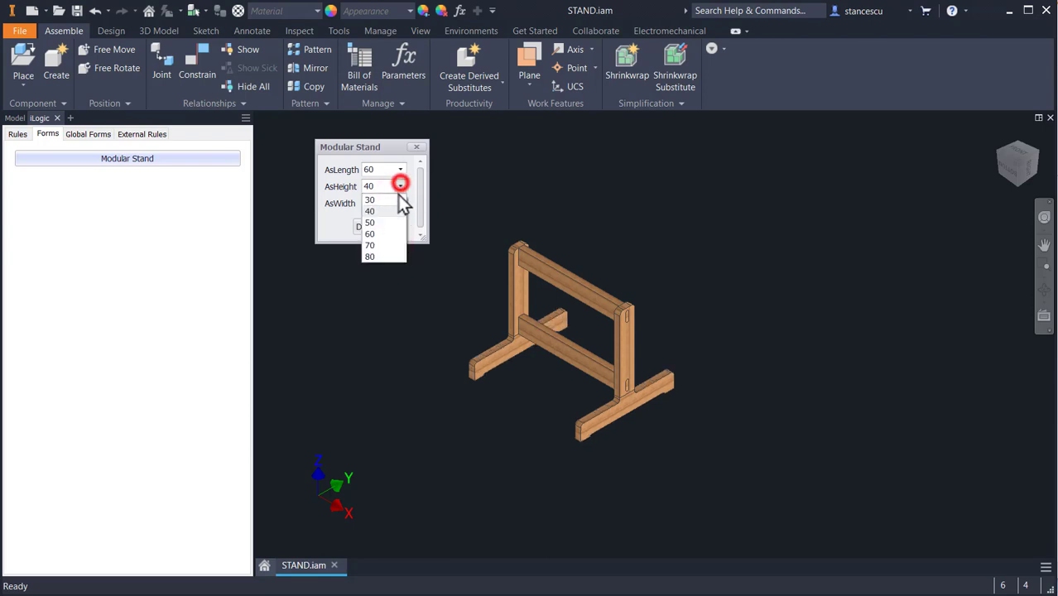
click(382, 256)
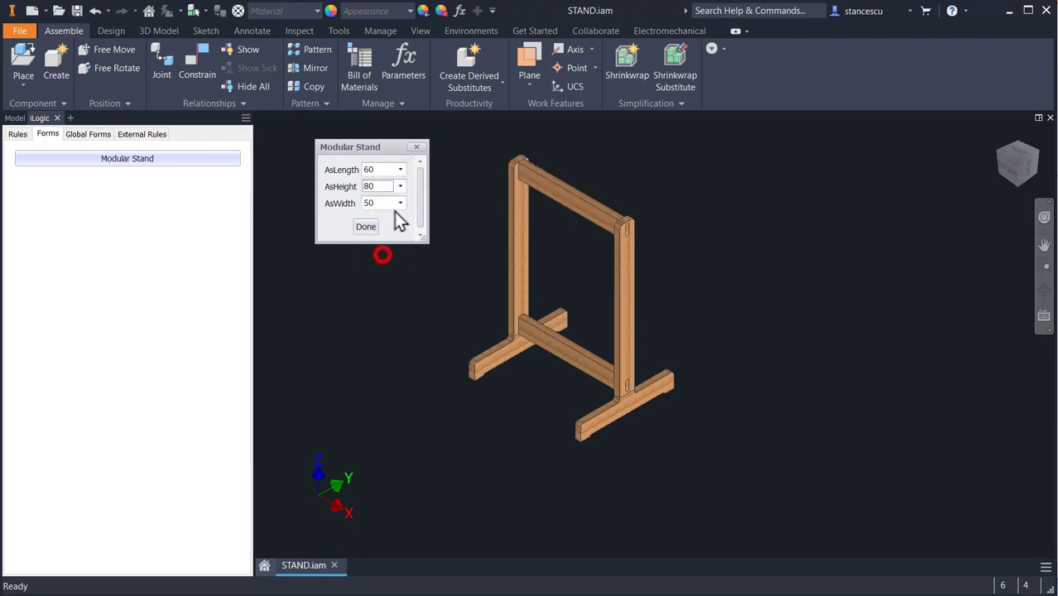
click(400, 169)
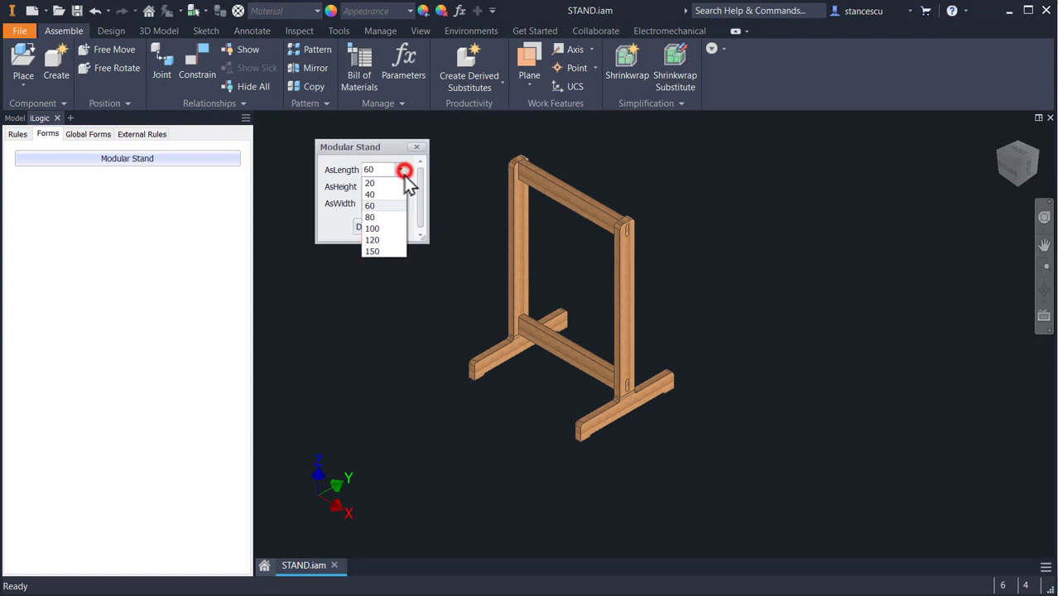
click(387, 251)
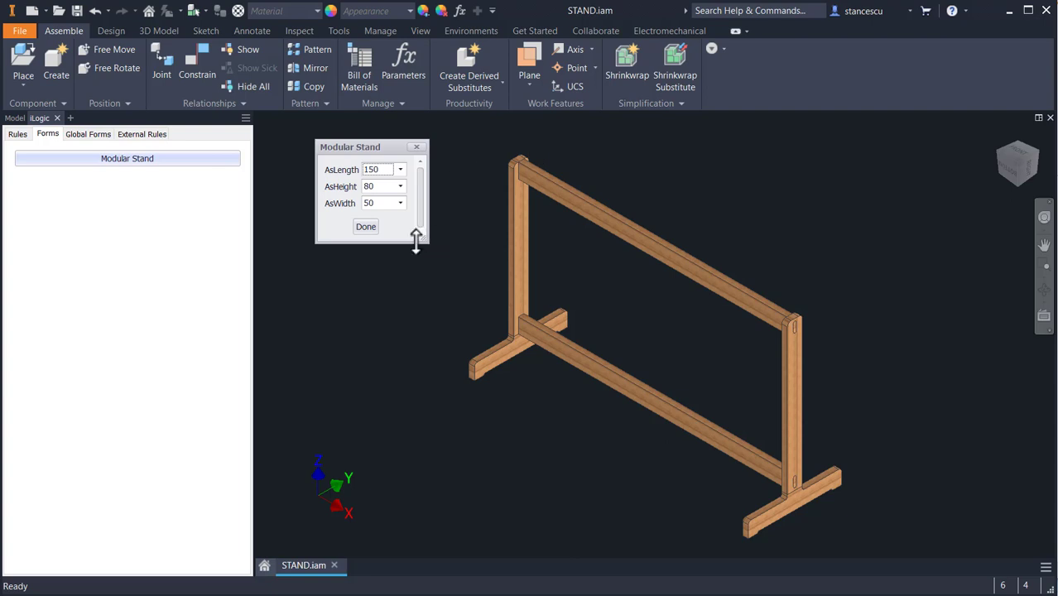
click(365, 229)
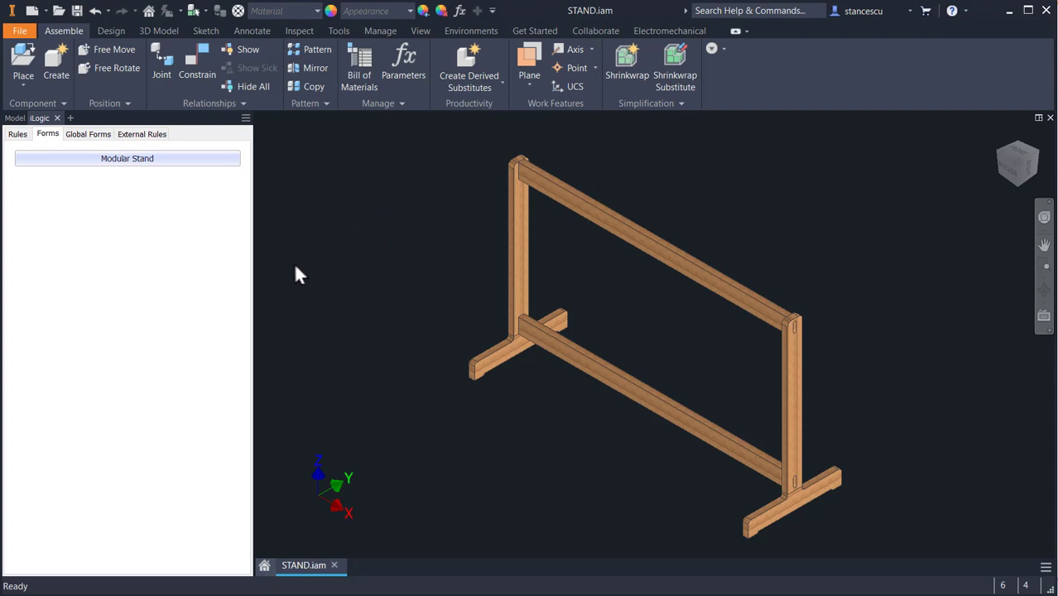
- Create a new drawing from the metric template STAS_BTB.idw
click(33, 11)
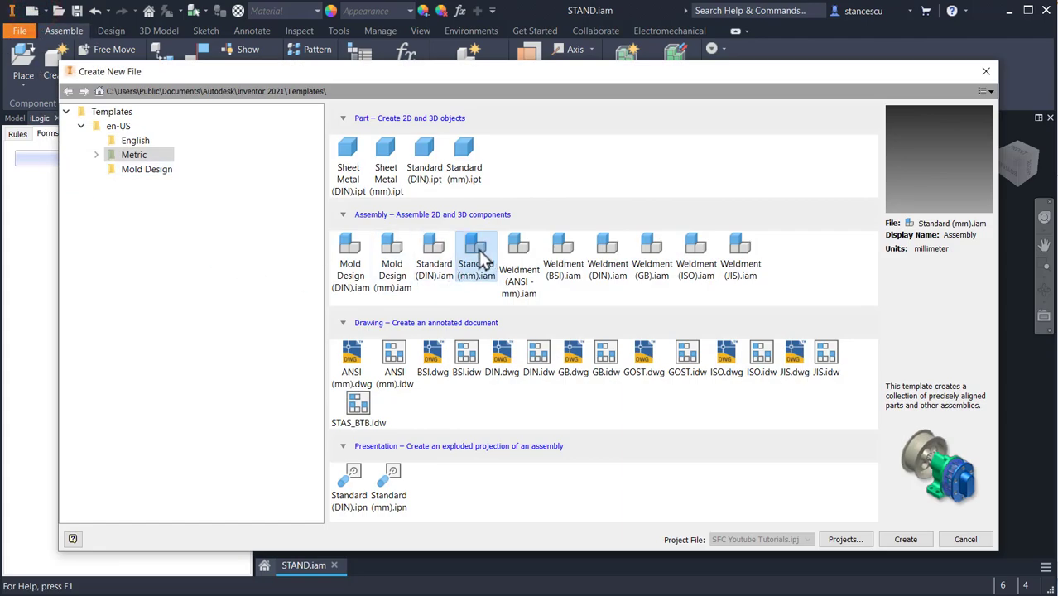
click(358, 414)
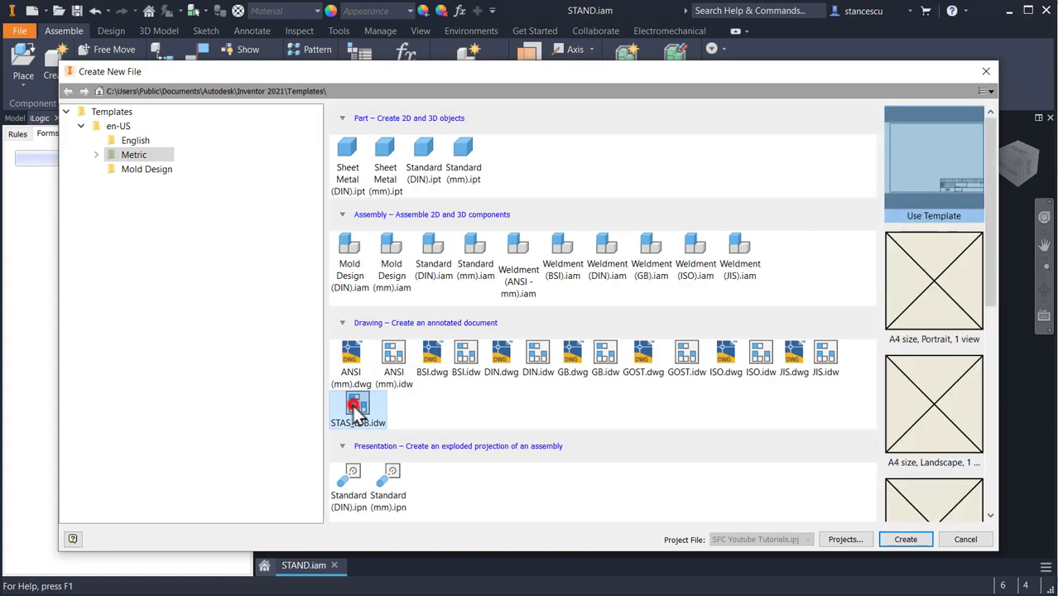
double_click(354, 410)
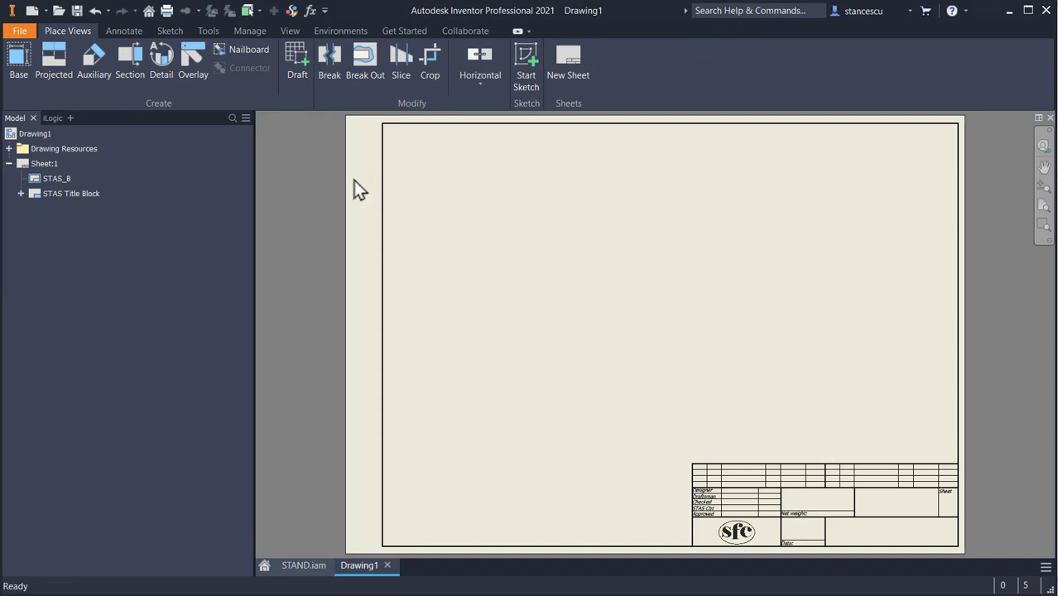
- Set the linear units of the Default (ISO) dimension style to cm and save the style changes
click(292, 12)
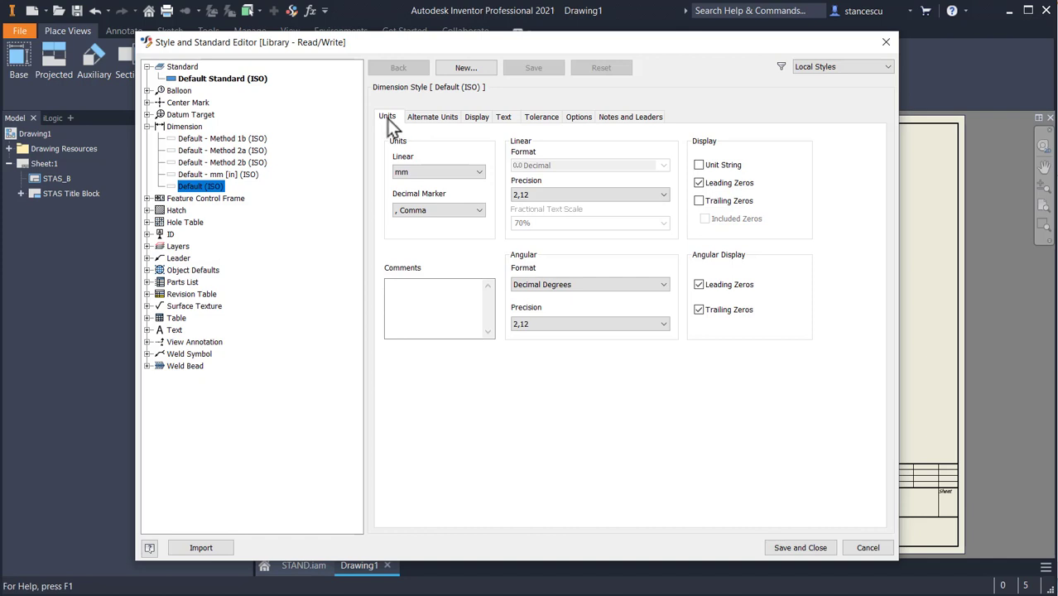
click(478, 174)
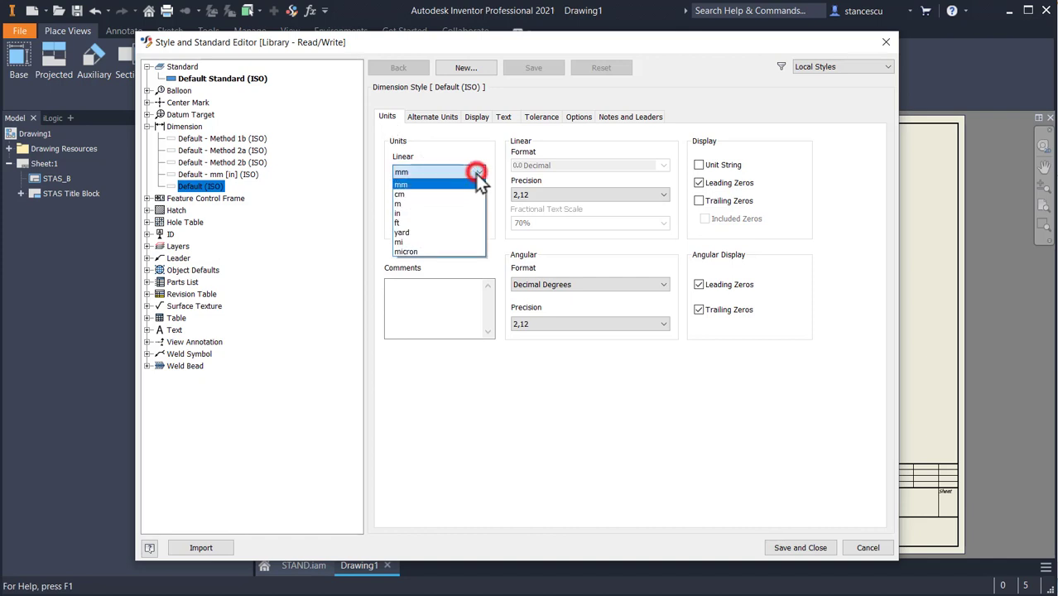
click(420, 194)
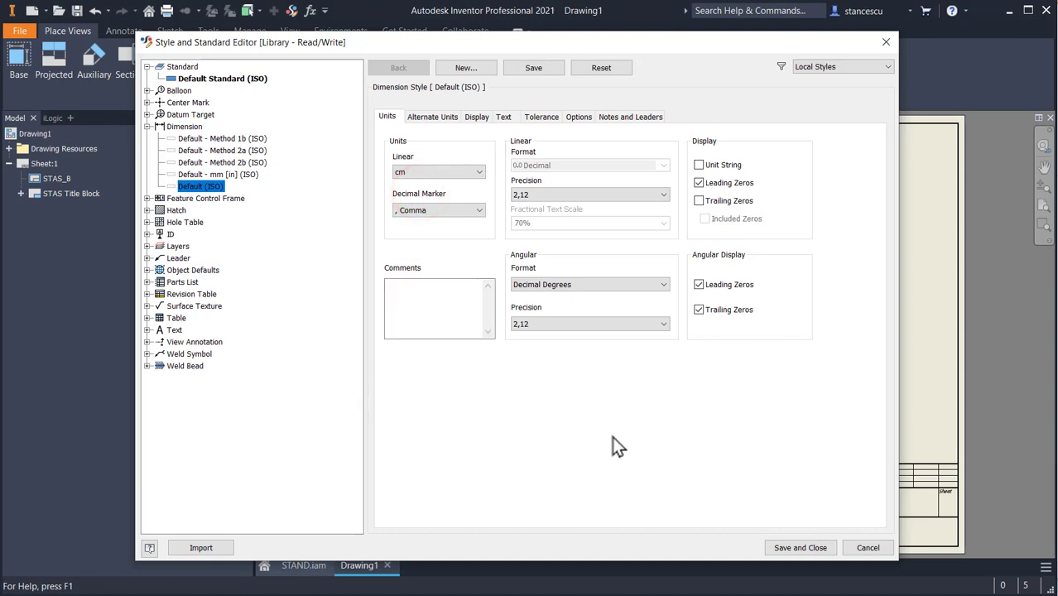
click(800, 548)
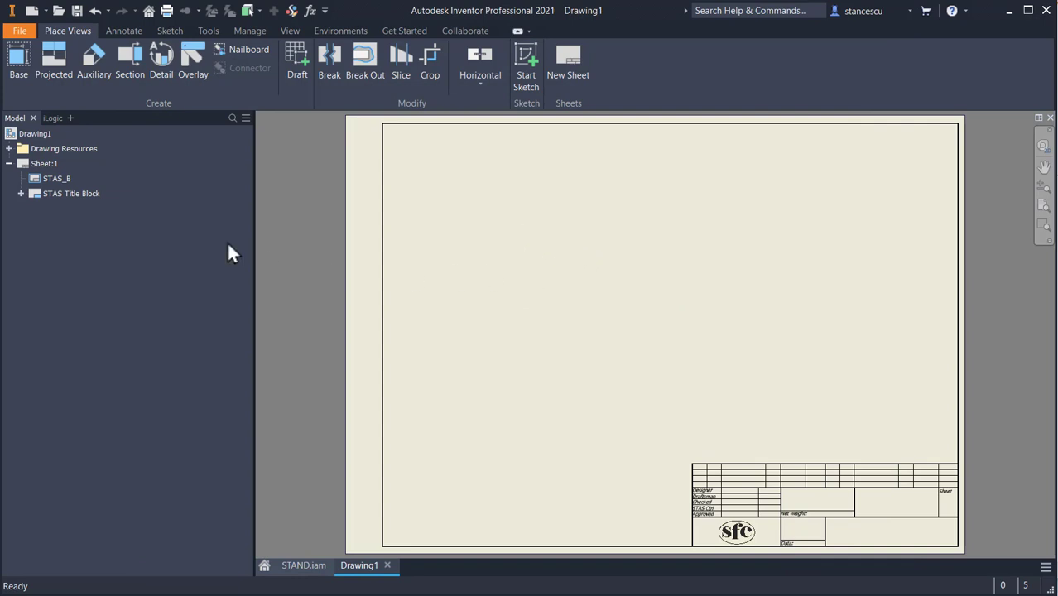
- Start a base view of STAND.iam, orient it to show the long elevation of the stand, and position it in the sheet's upper area
click(19, 58)
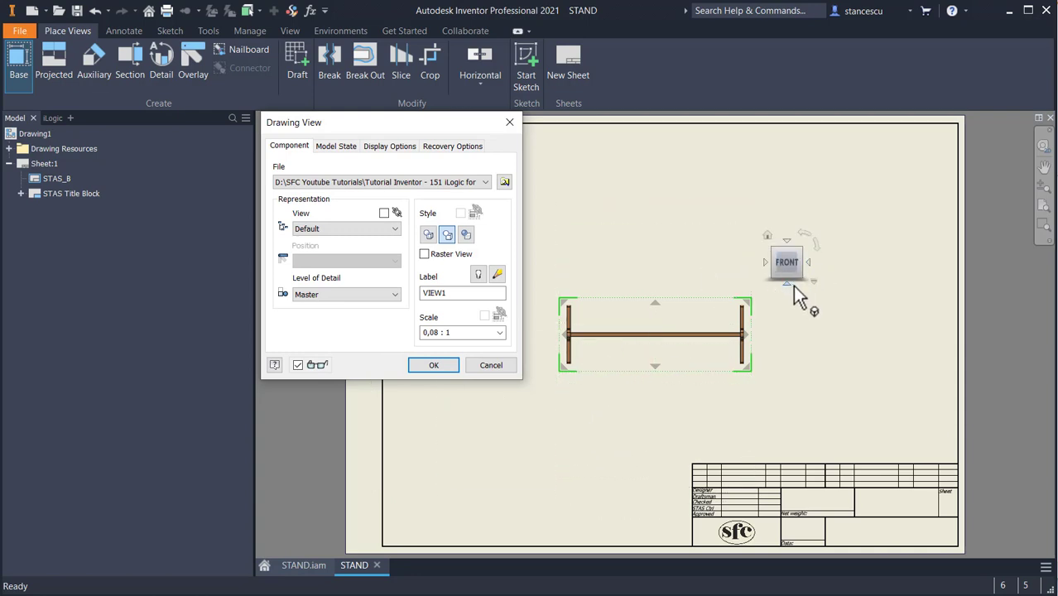
click(787, 284)
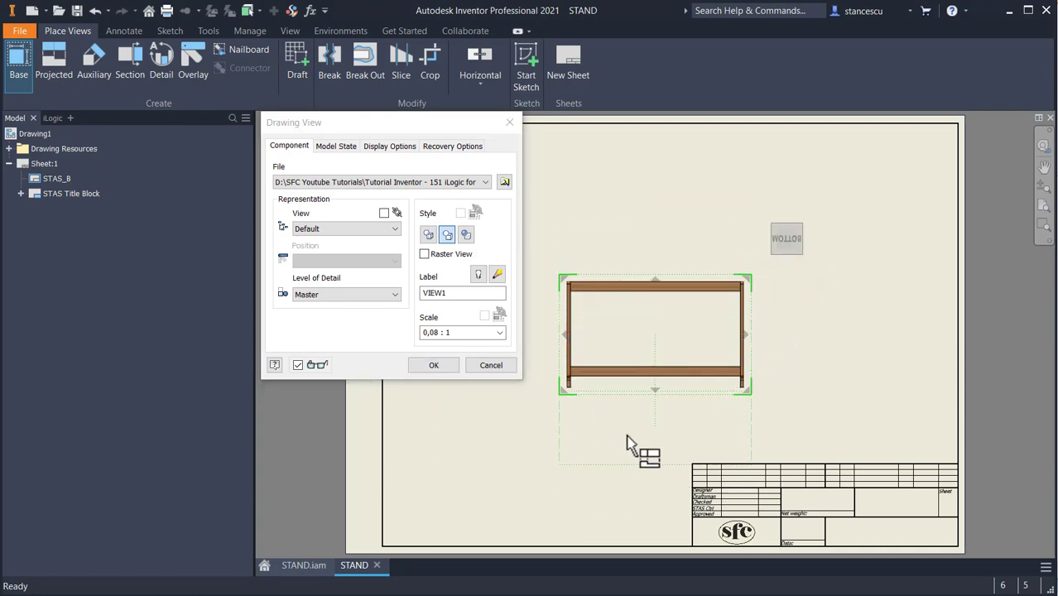
middle_drag(636, 444, 676, 449)
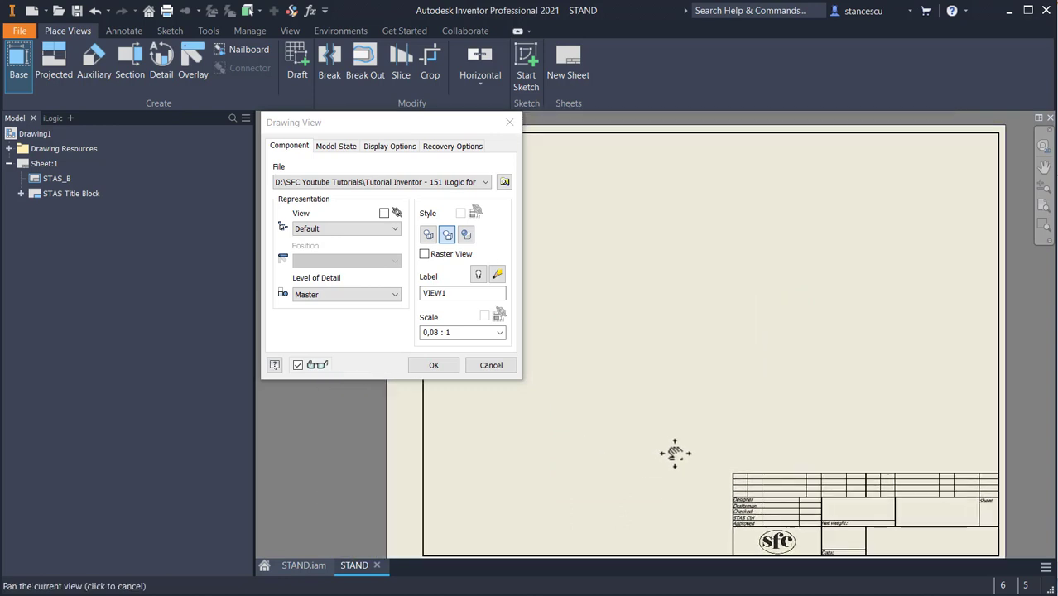
drag(684, 339, 579, 260)
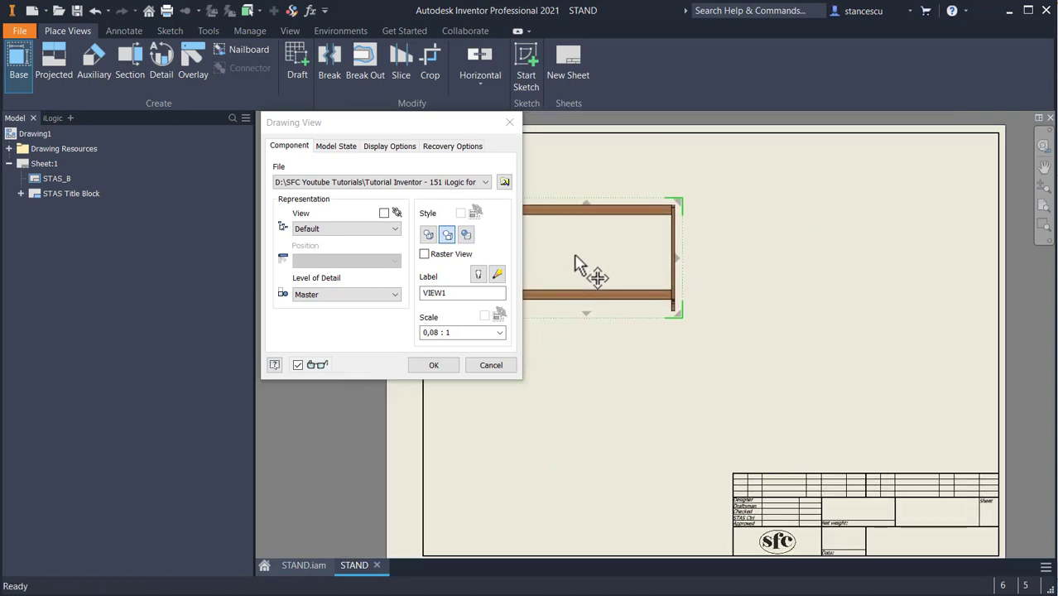
- Set the base view's scale to 1:10 and create it together with a projected side view to its right
click(439, 332)
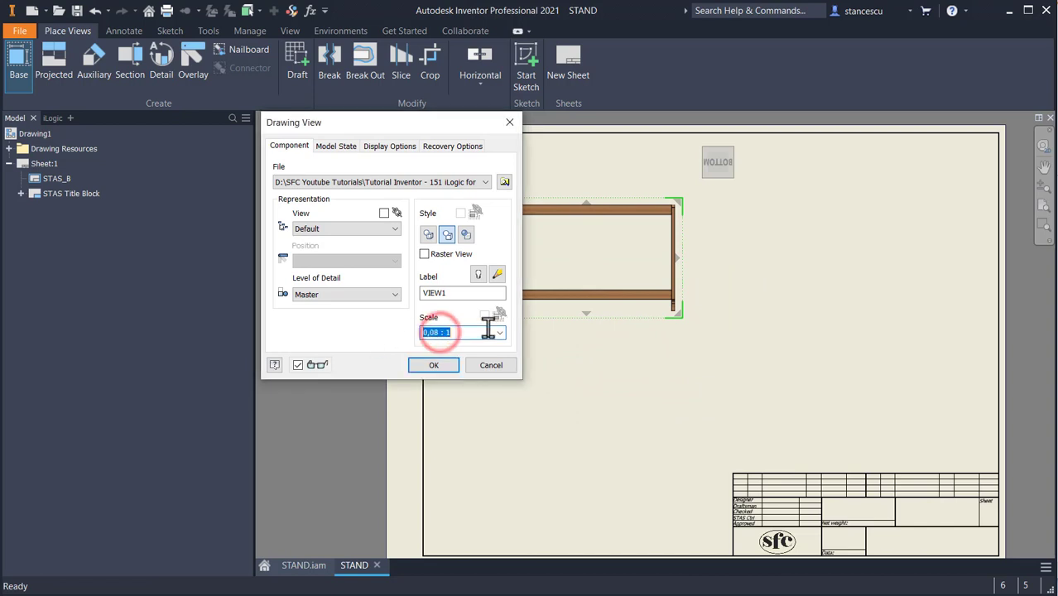
text(1)
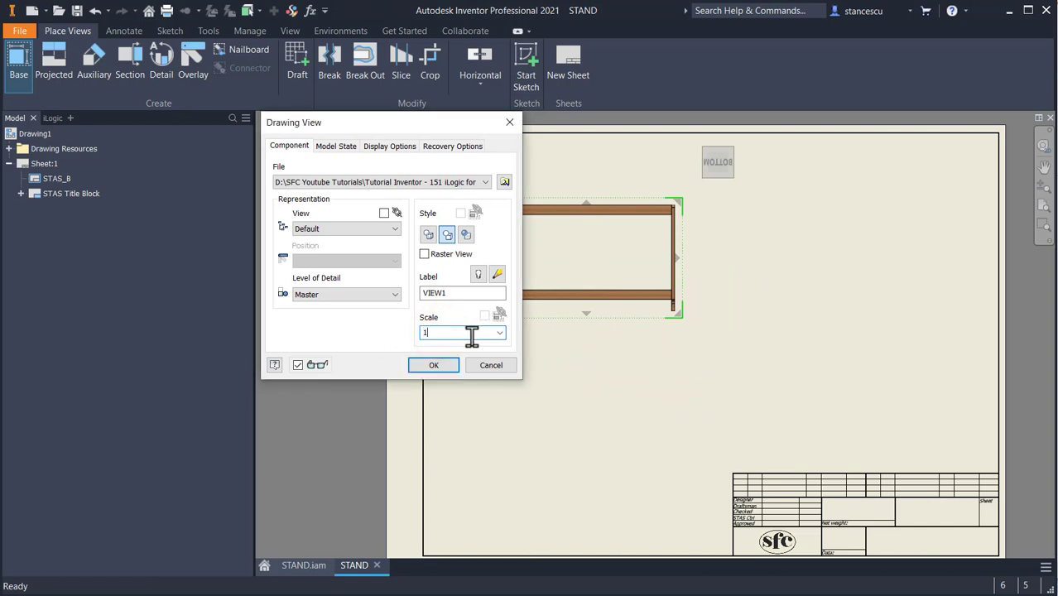
text(:10)
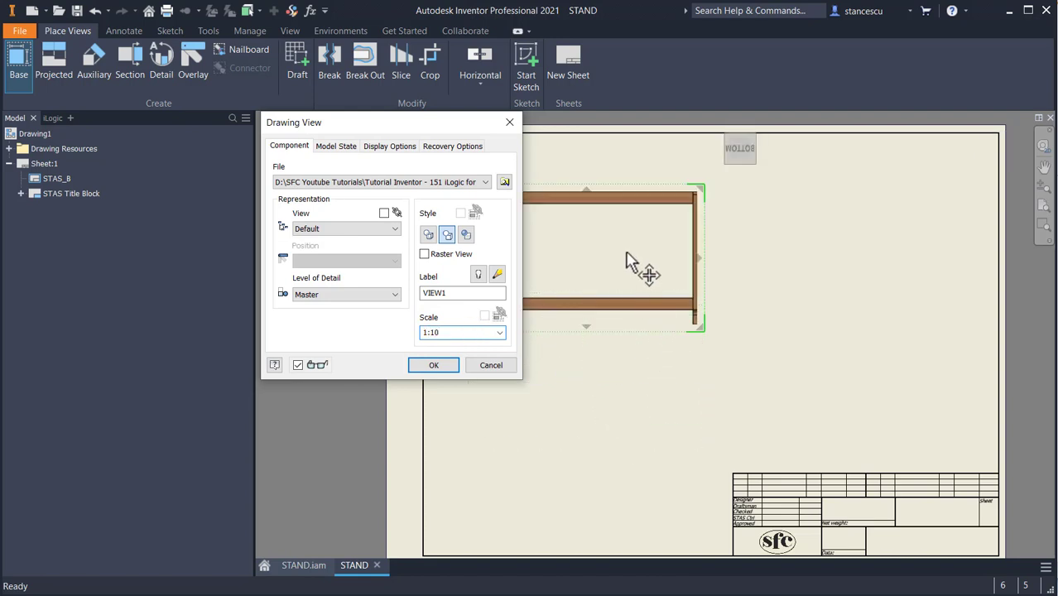
mouse_move(627, 261)
middle_down()
mouse_move(668, 276)
mouse_move(618, 248)
middle_up()
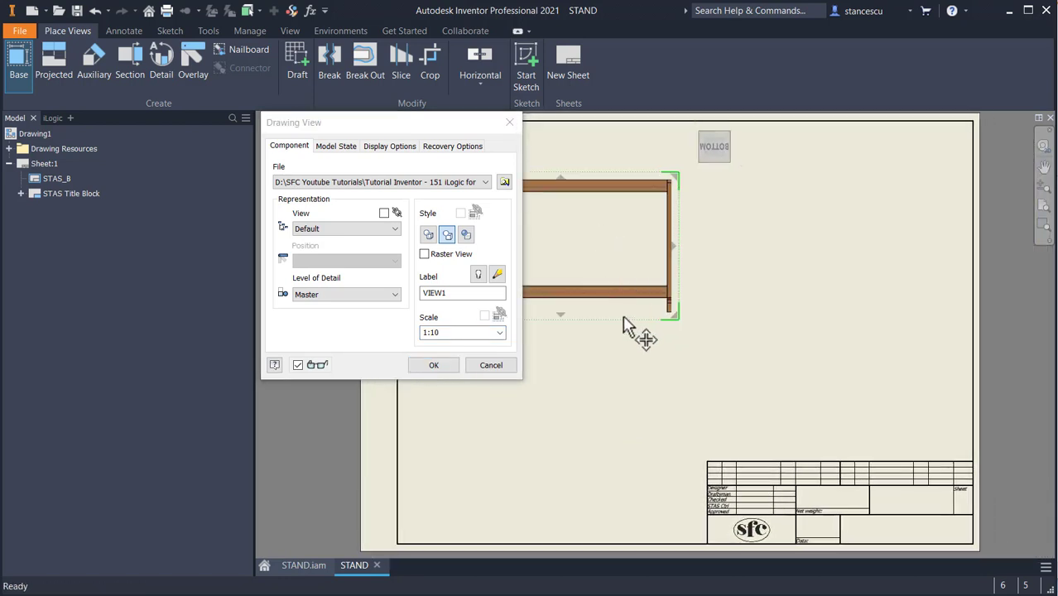
click(658, 332)
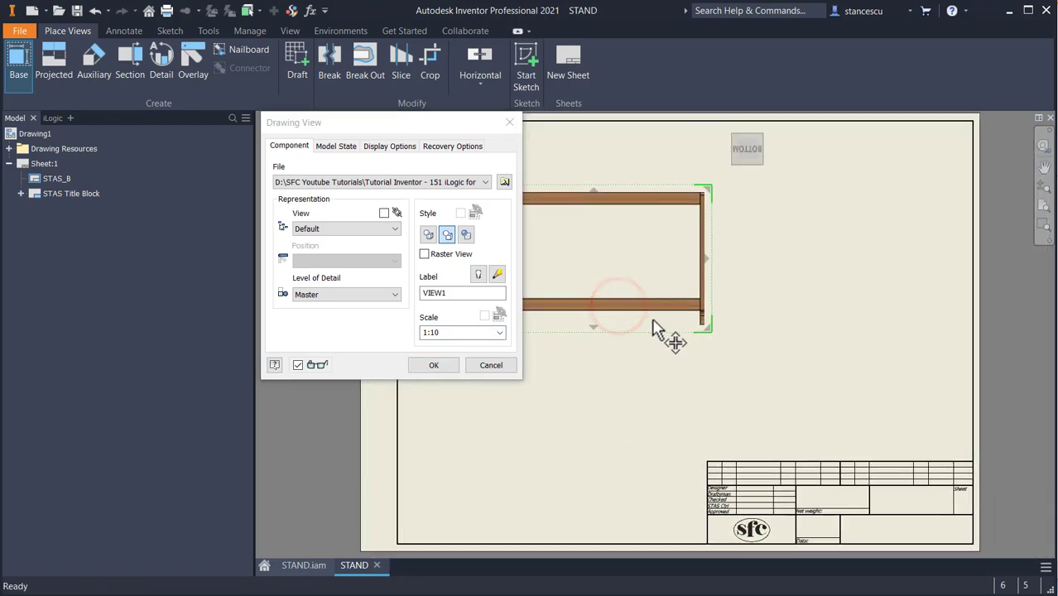
click(857, 253)
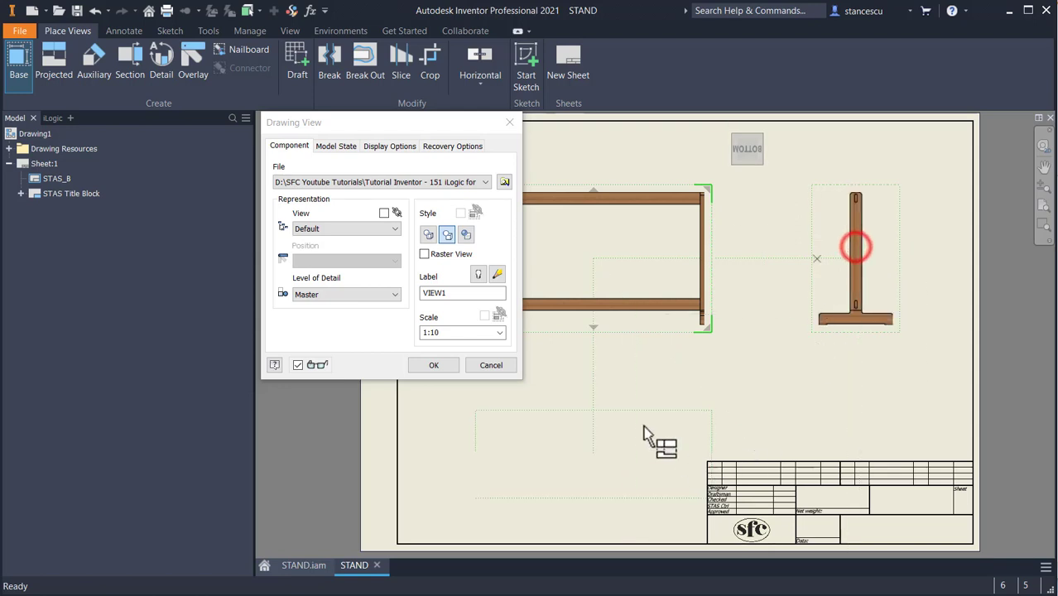
click(432, 366)
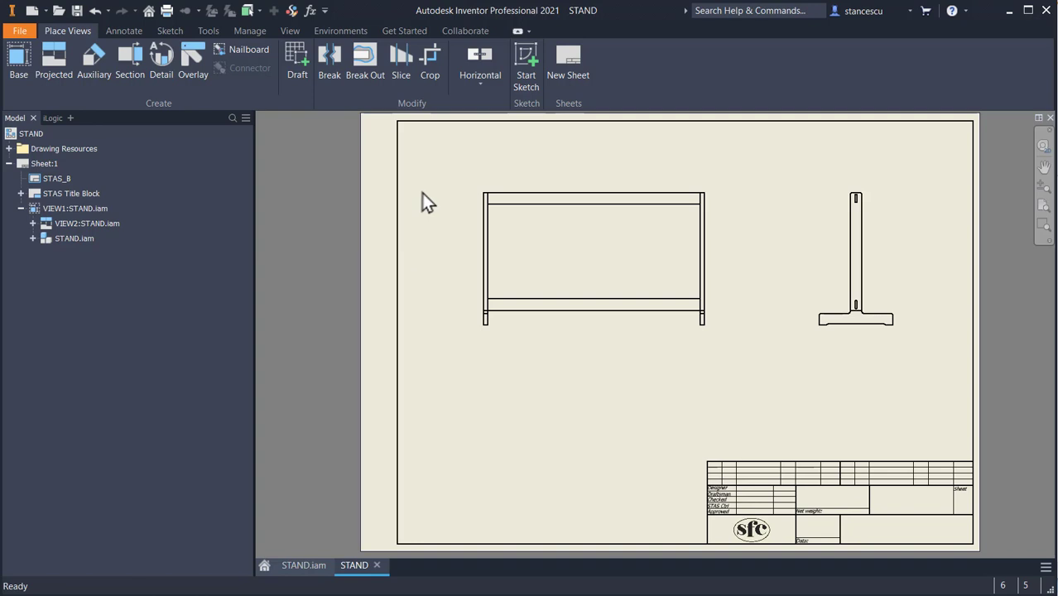
- Dimension the stand's overall length above the front view
click(126, 31)
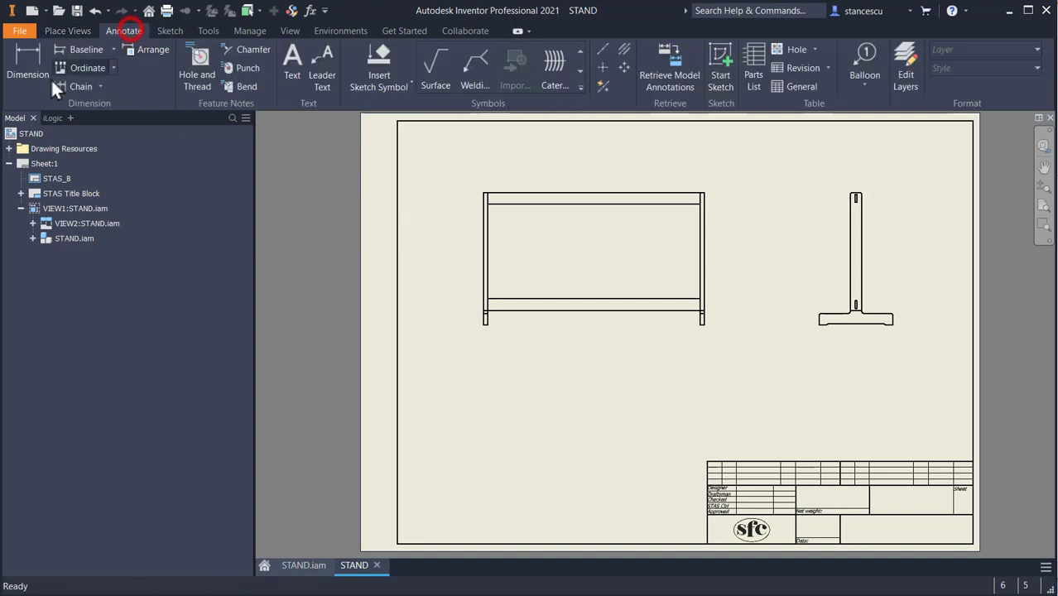
click(25, 56)
scroll(487, 170, up, 3)
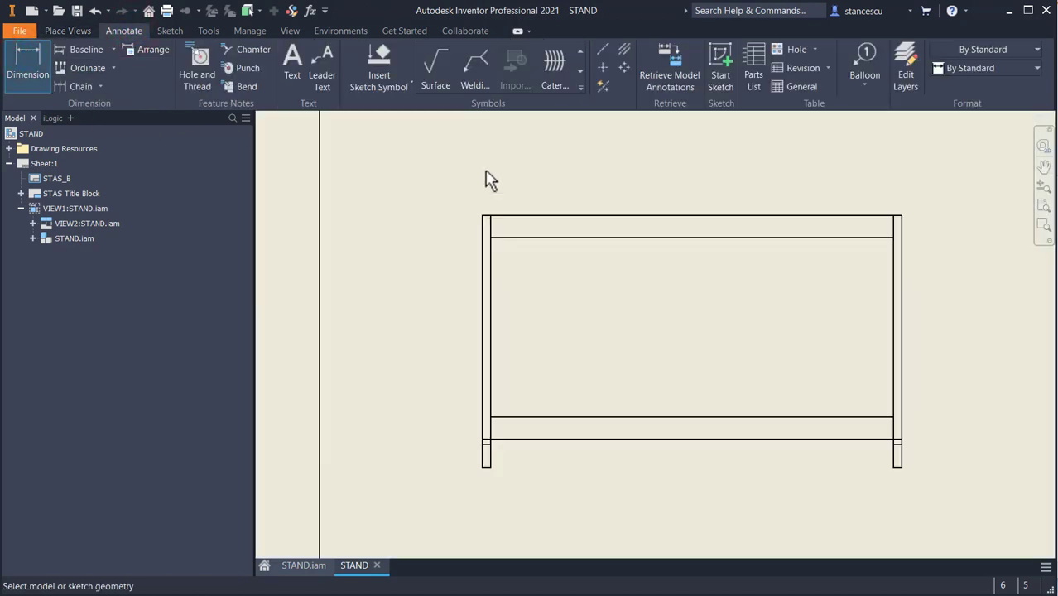
click(482, 216)
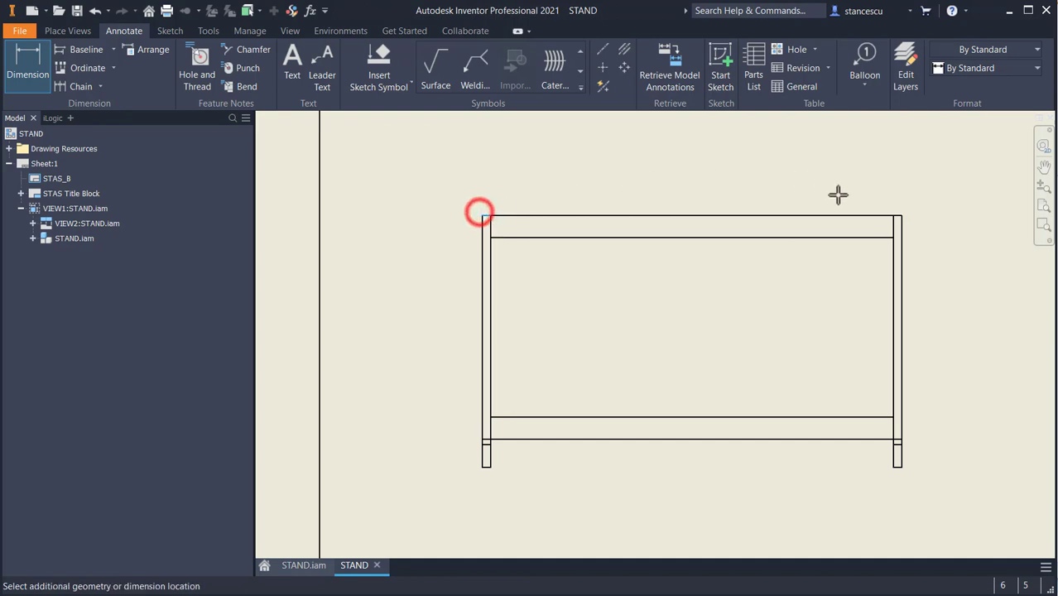
click(756, 197)
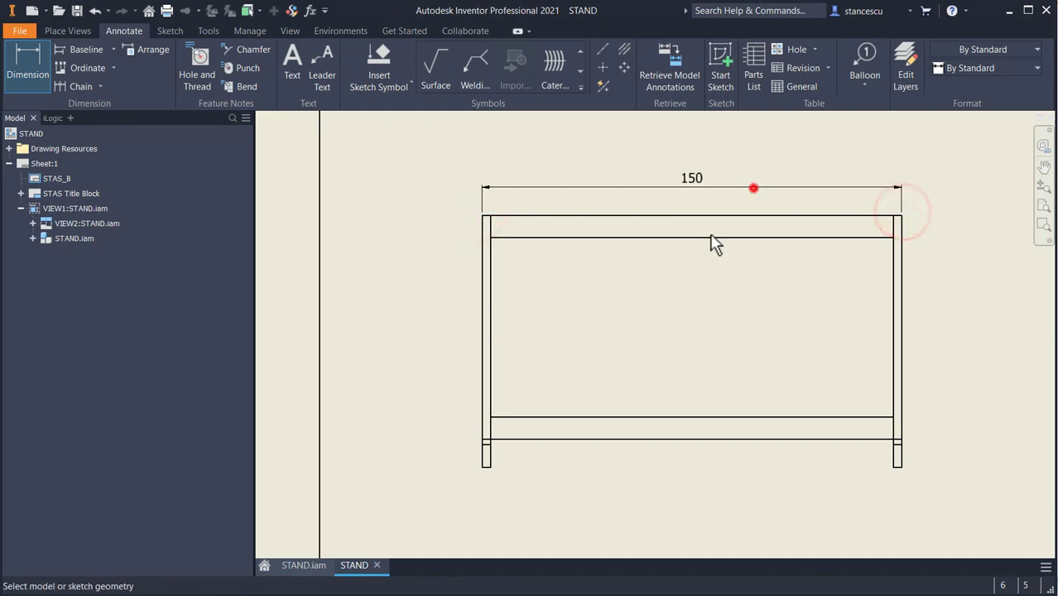
- Dimension the stand's overall height and the base width on the side view
middle_drag(763, 347, 457, 333)
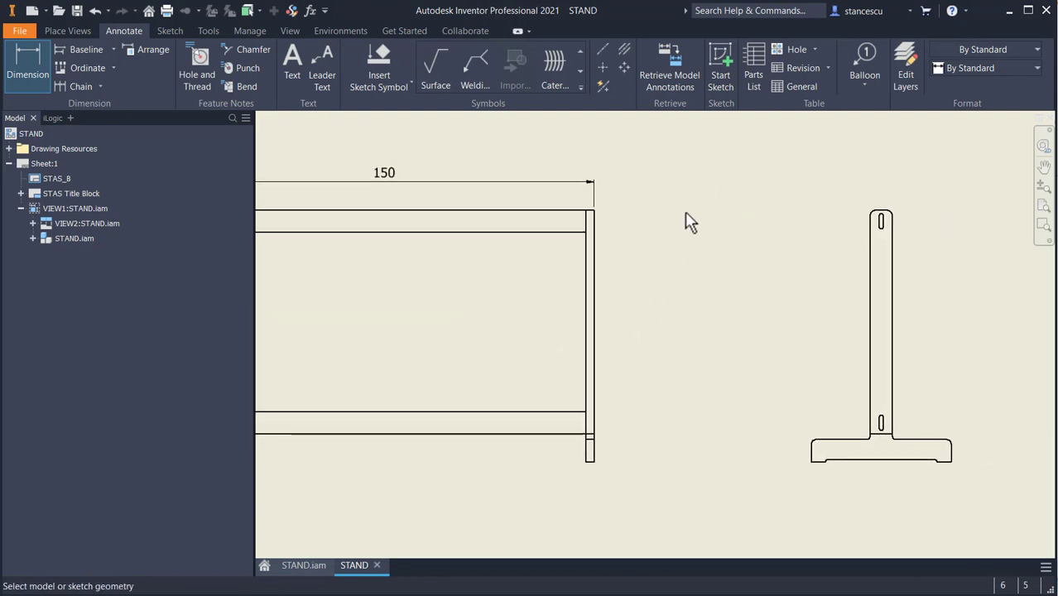
click(881, 209)
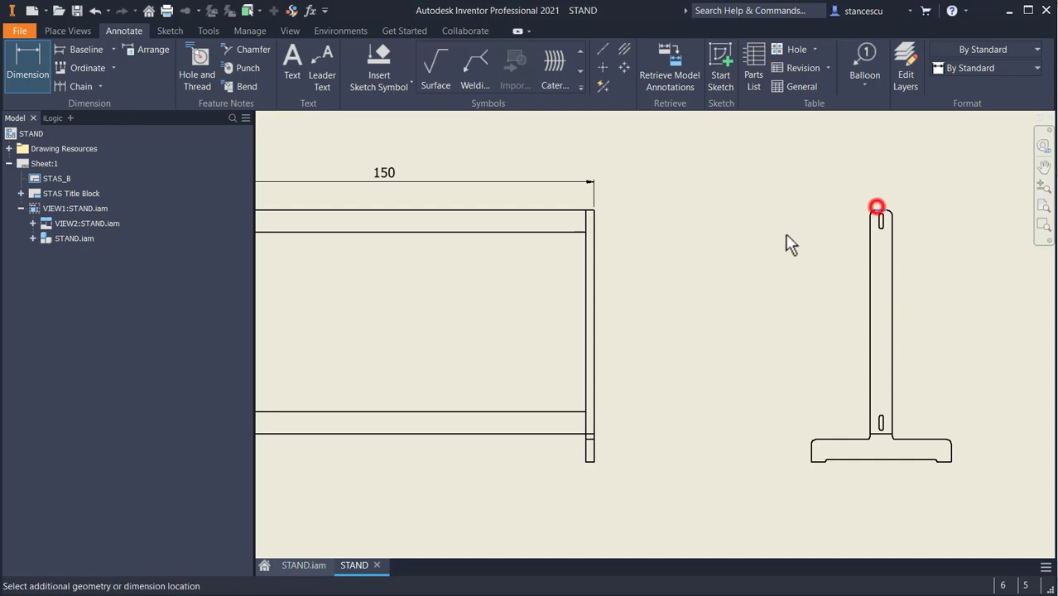
click(811, 460)
click(786, 370)
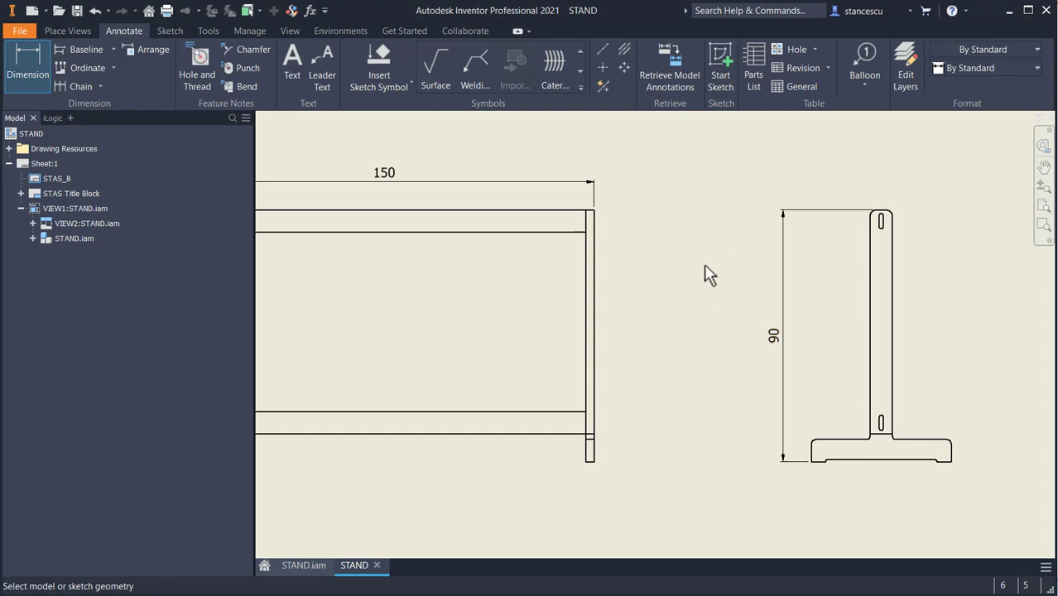
click(812, 462)
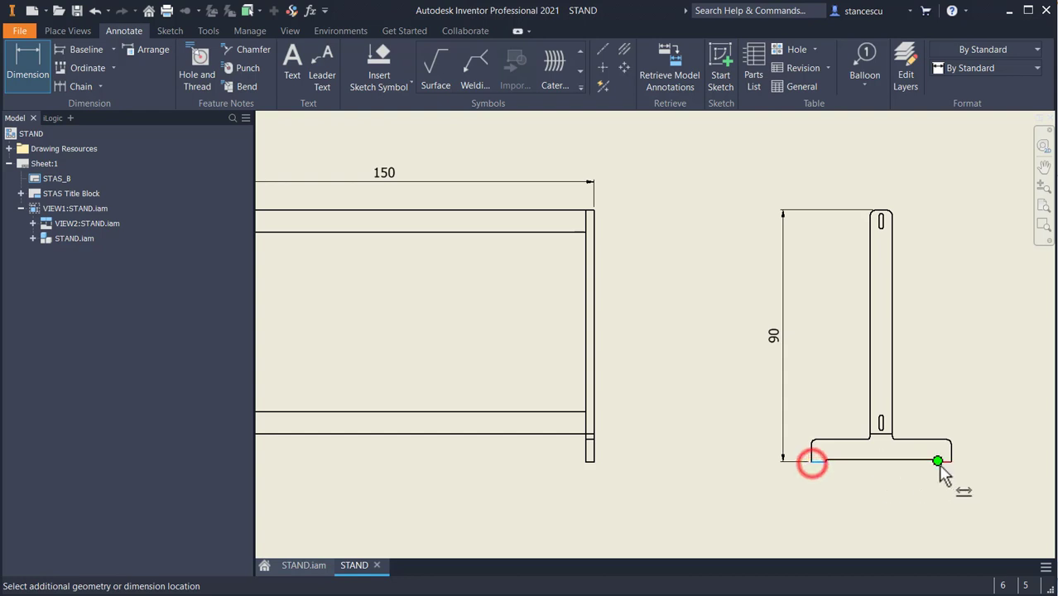
click(950, 461)
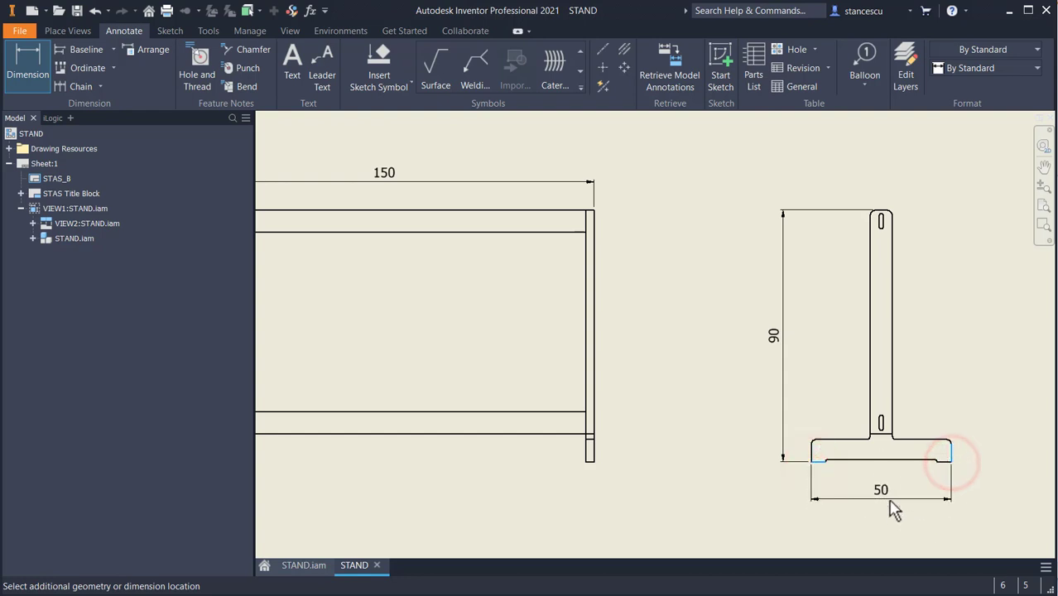
click(887, 500)
key(Escape)
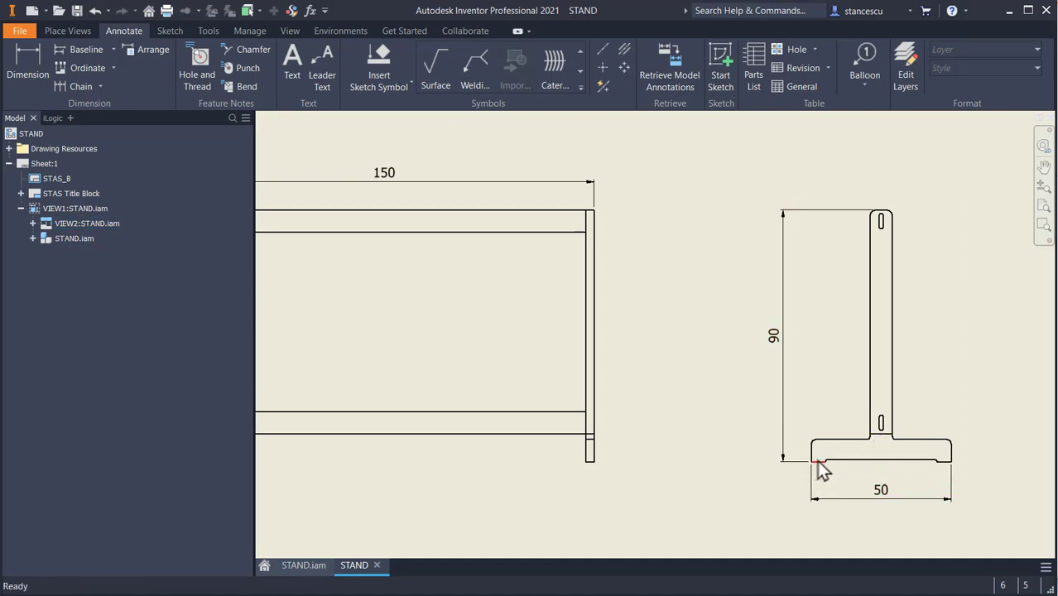
click(783, 319)
click(684, 287)
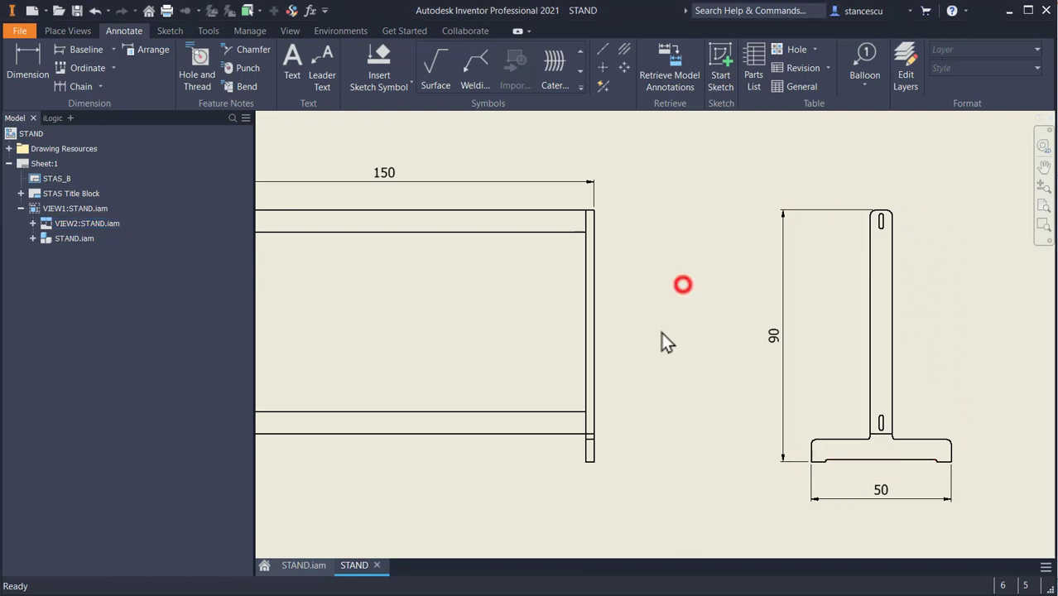
- Switch to the STAND.iam assembly and open its POLE-01 Rule for editing
click(316, 568)
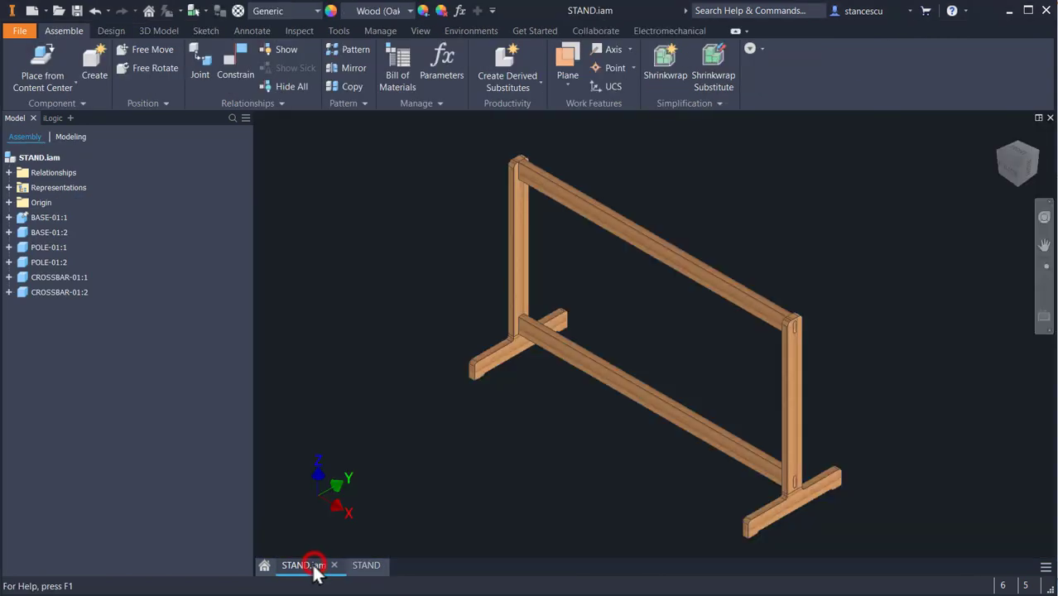
click(54, 119)
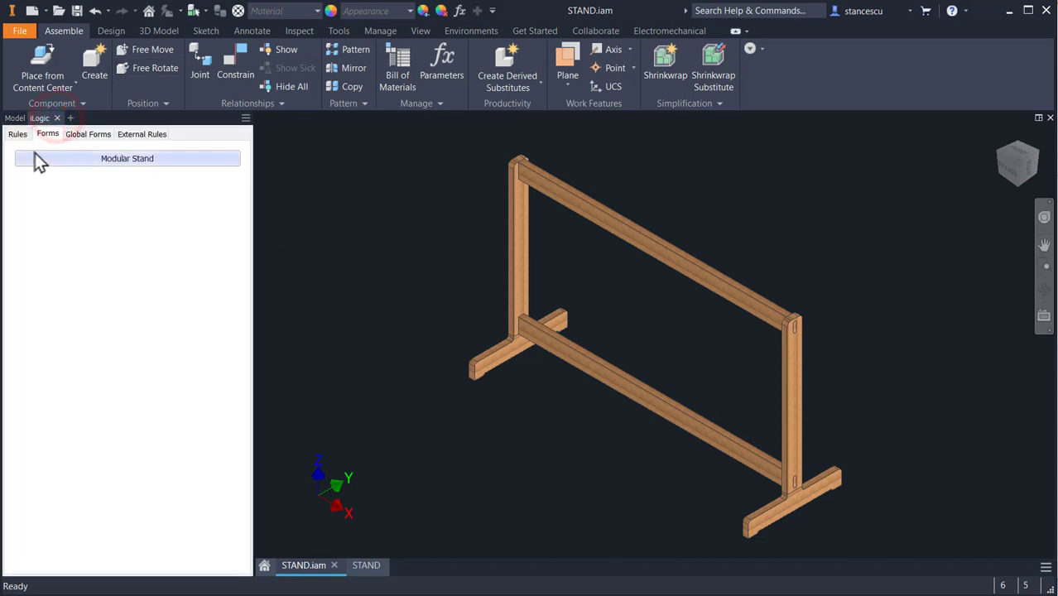
click(19, 135)
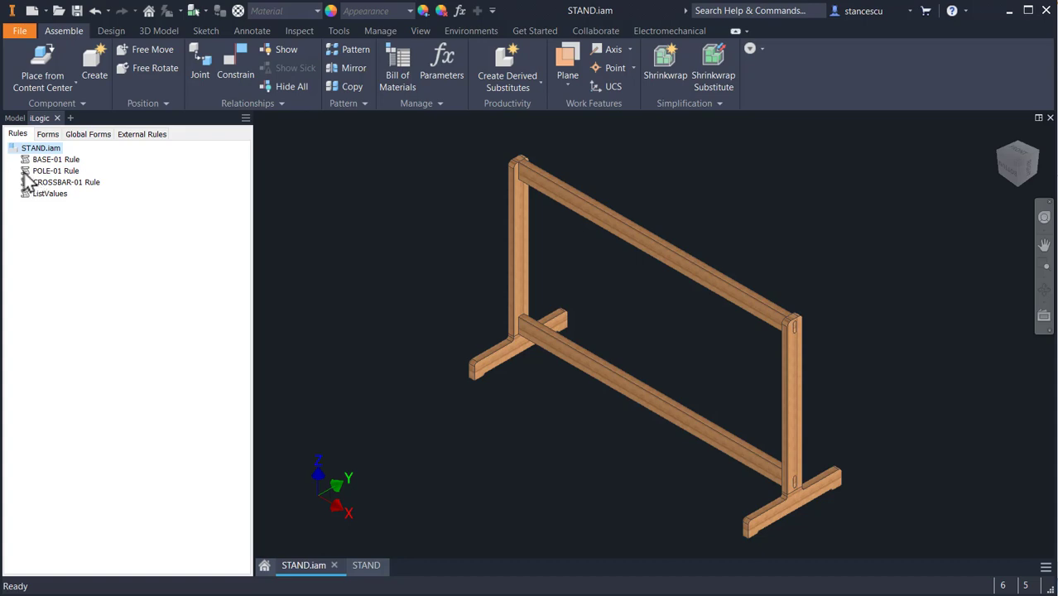
double_click(22, 171)
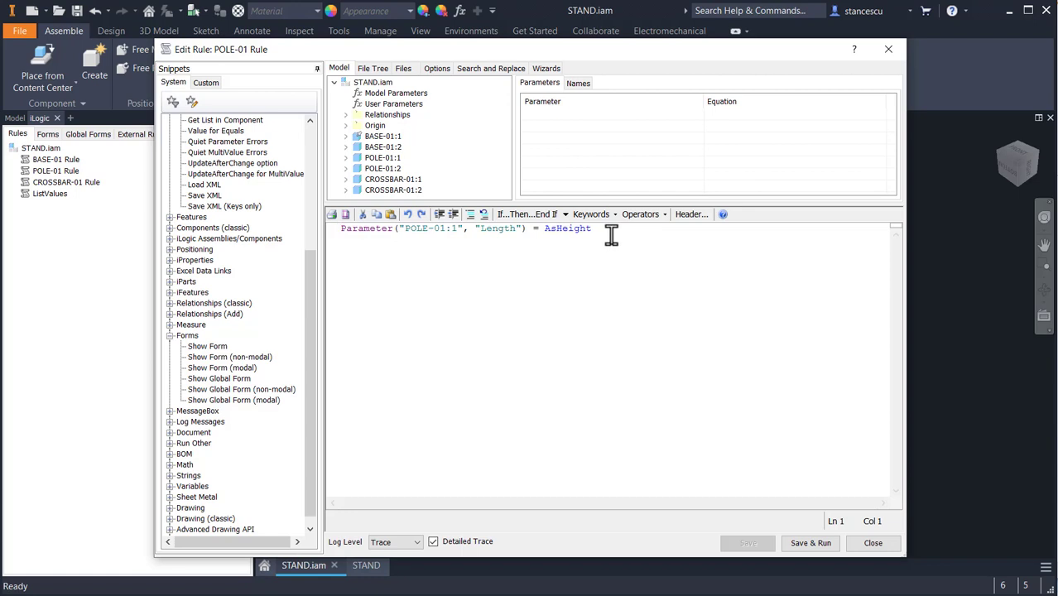
- Subtract the Width parameter of BASE-01:1 from AsHeight in the POLE-01:1 Length formula, and save and run the rule
mouse_move(573, 235)
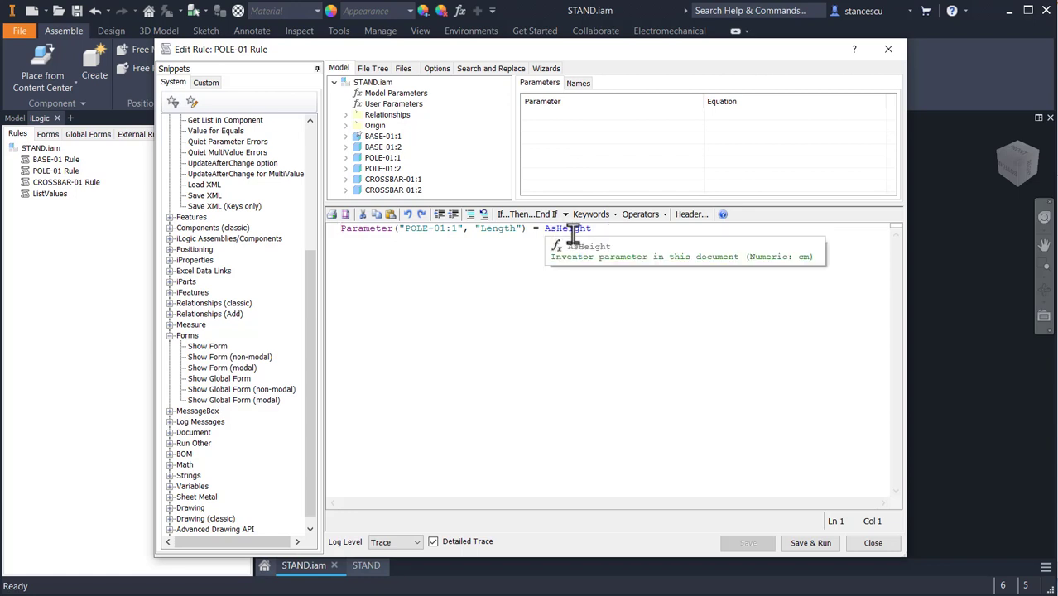
click(618, 230)
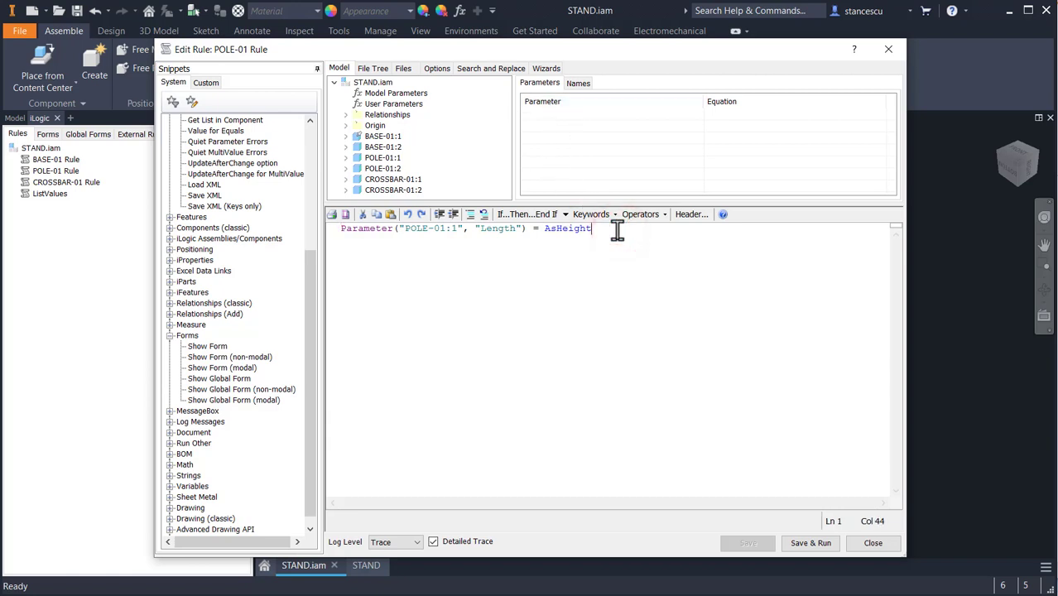
text(-)
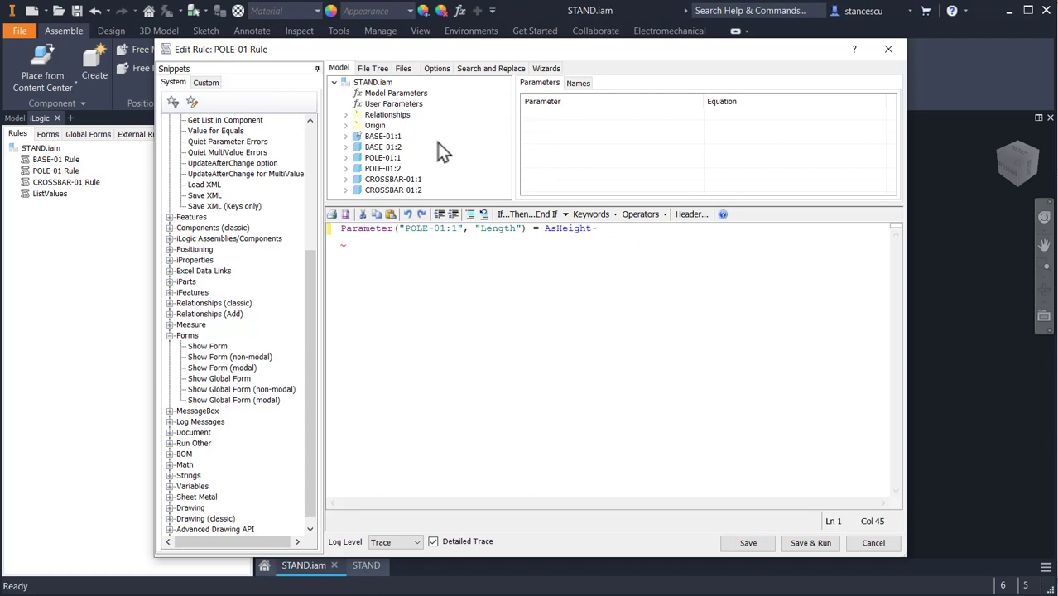
click(346, 136)
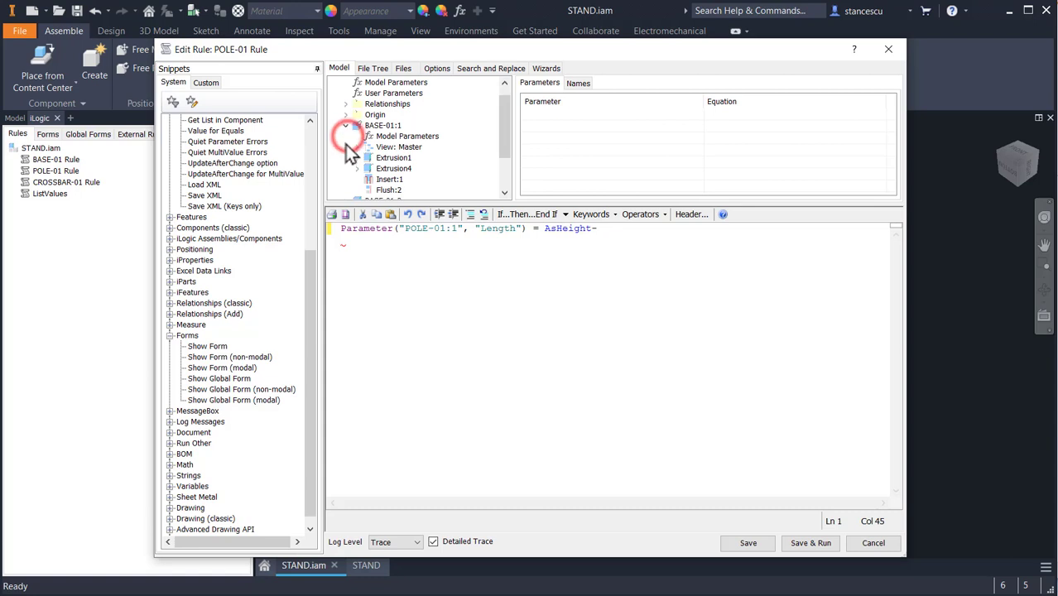
click(394, 137)
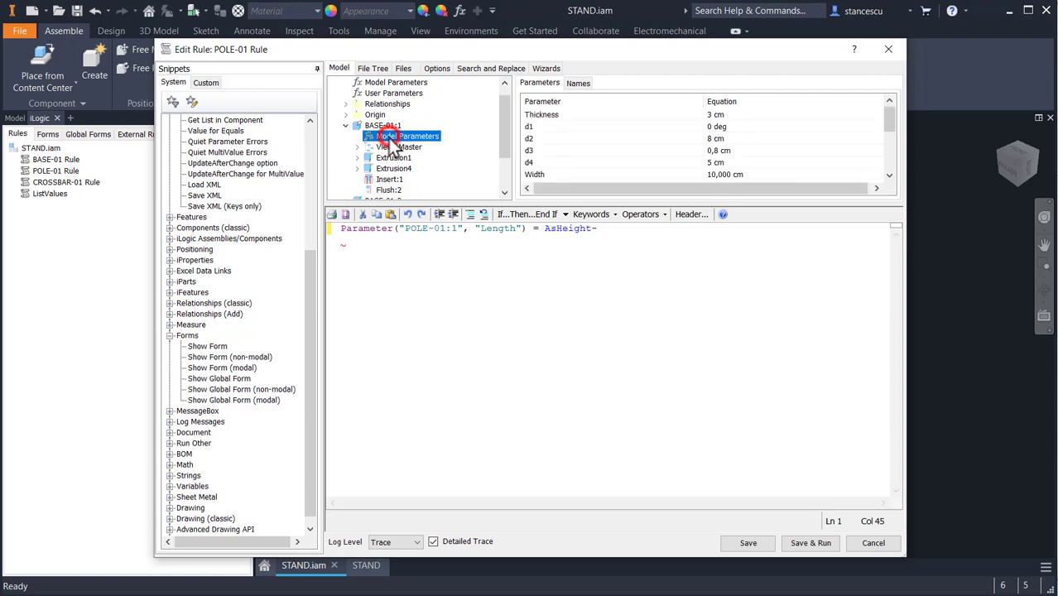
double_click(531, 175)
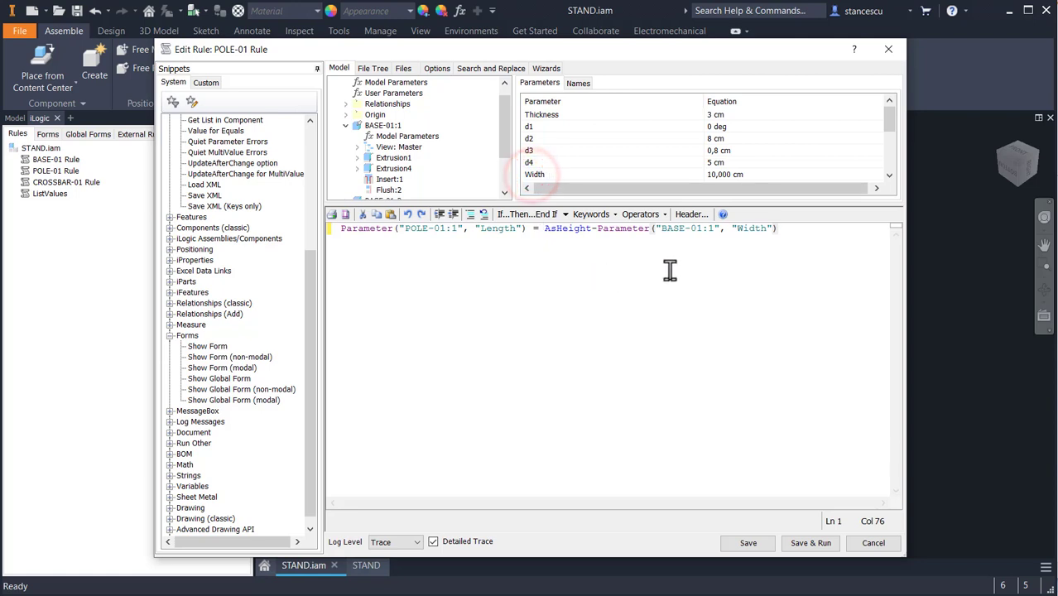
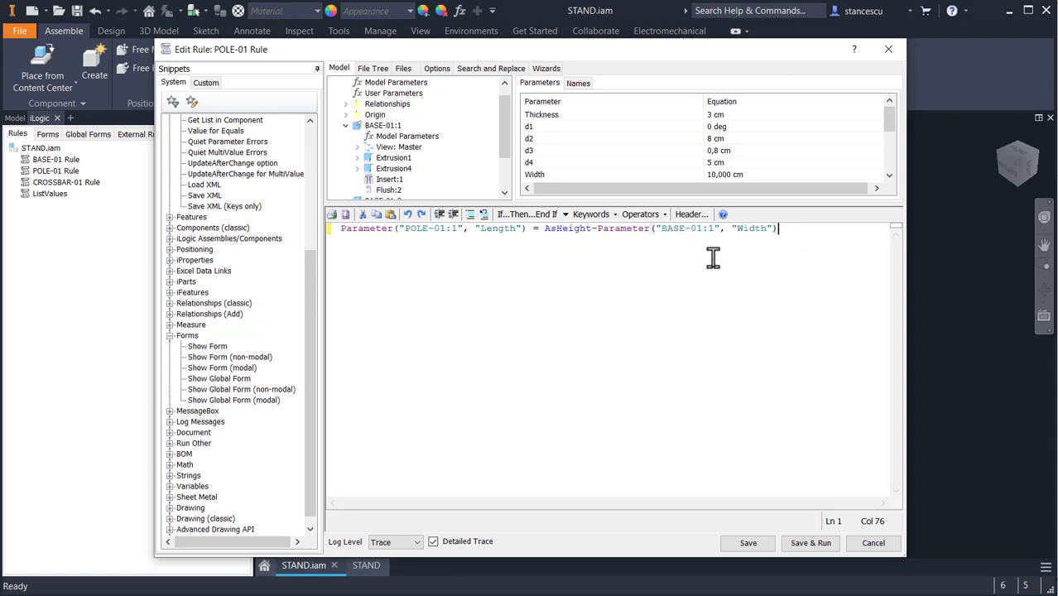
click(803, 544)
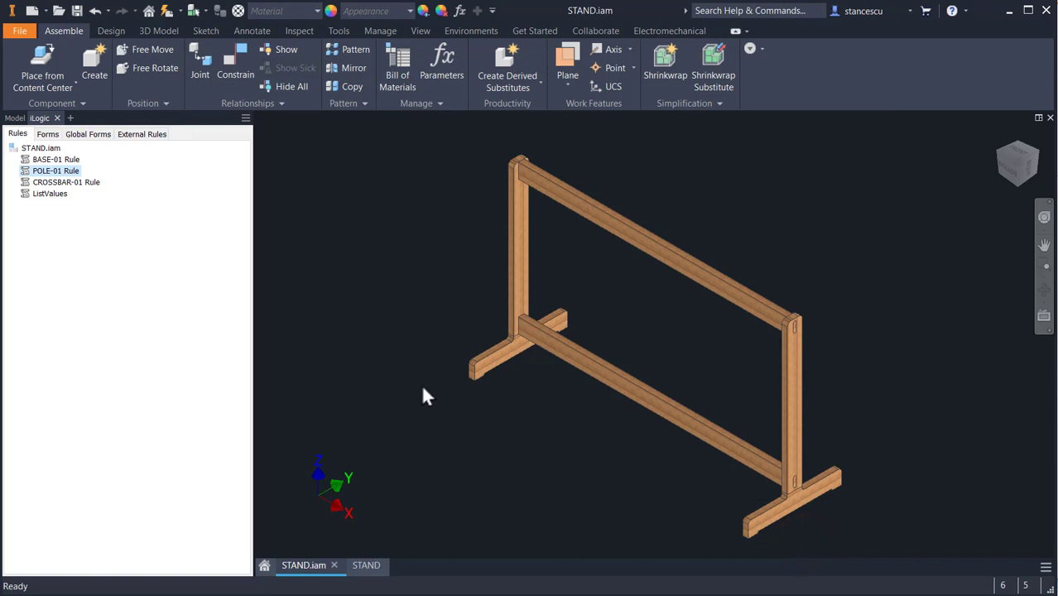
- Set AsHeight to 60 in the assembly's Modular Stand form and close the form
click(366, 568)
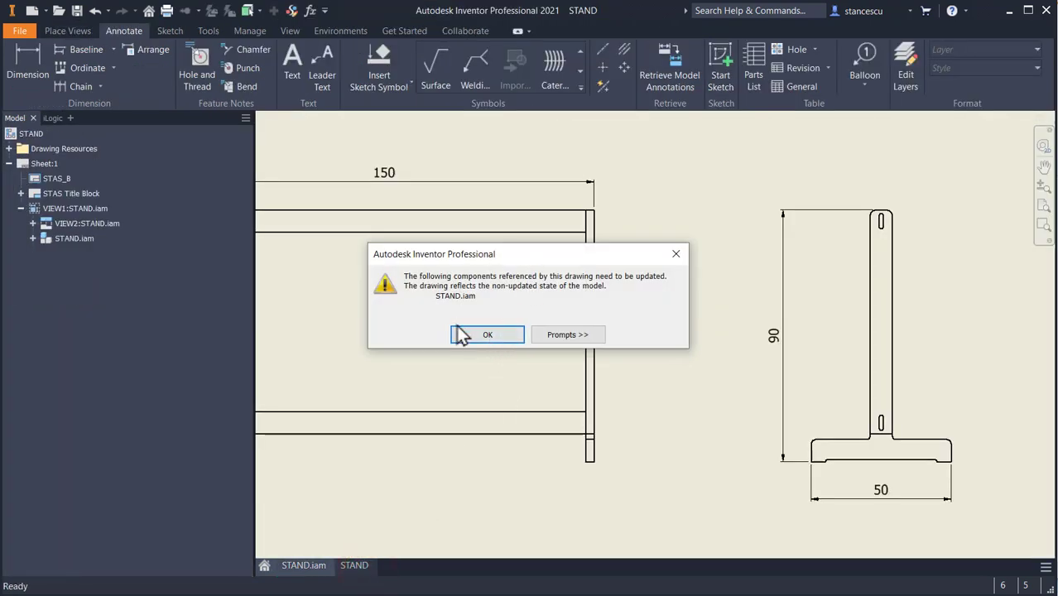
click(484, 336)
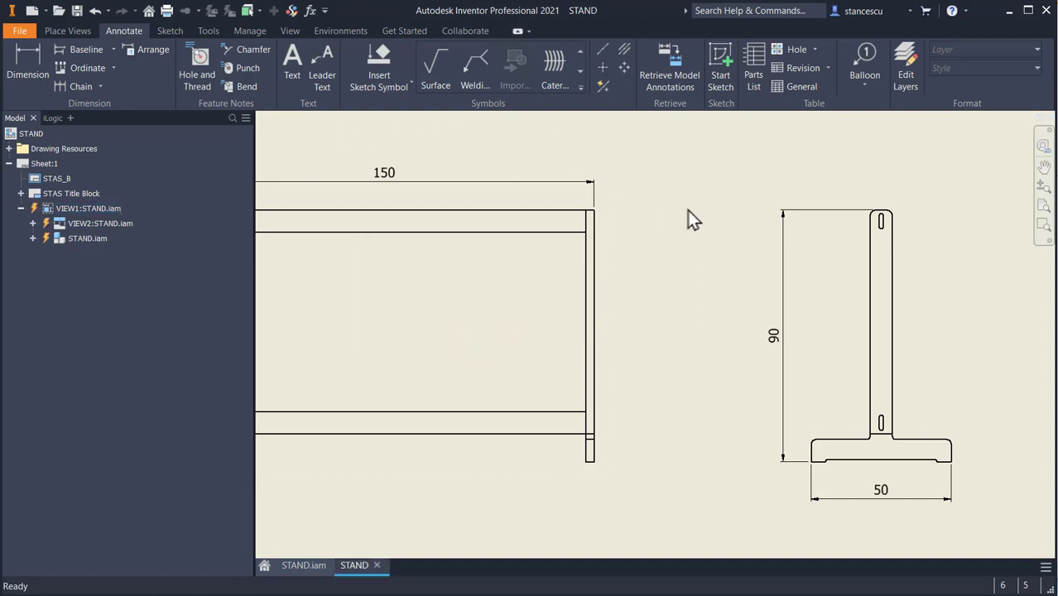
click(305, 565)
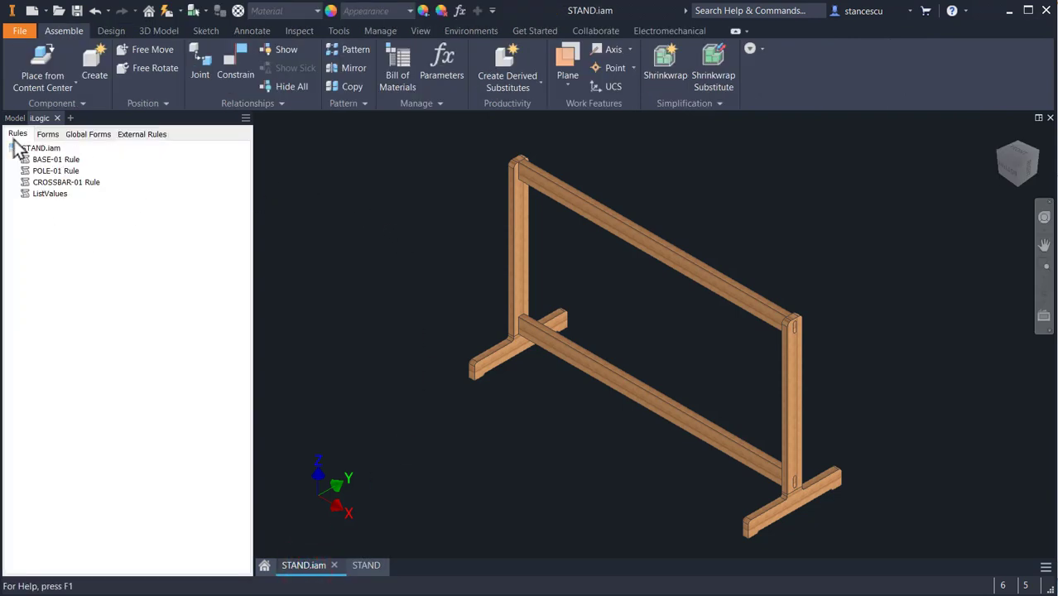
click(50, 135)
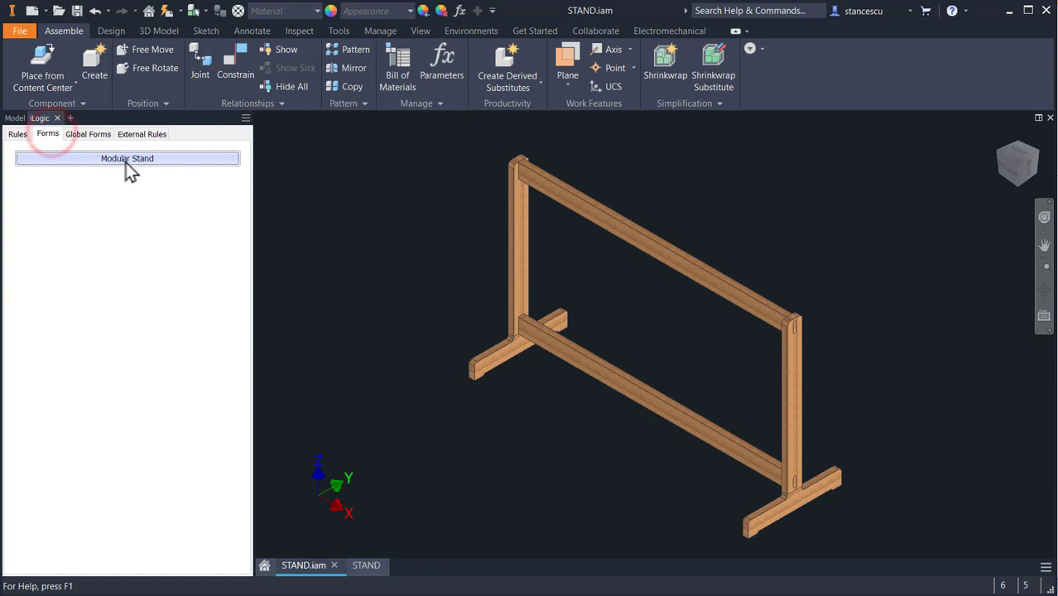
click(126, 159)
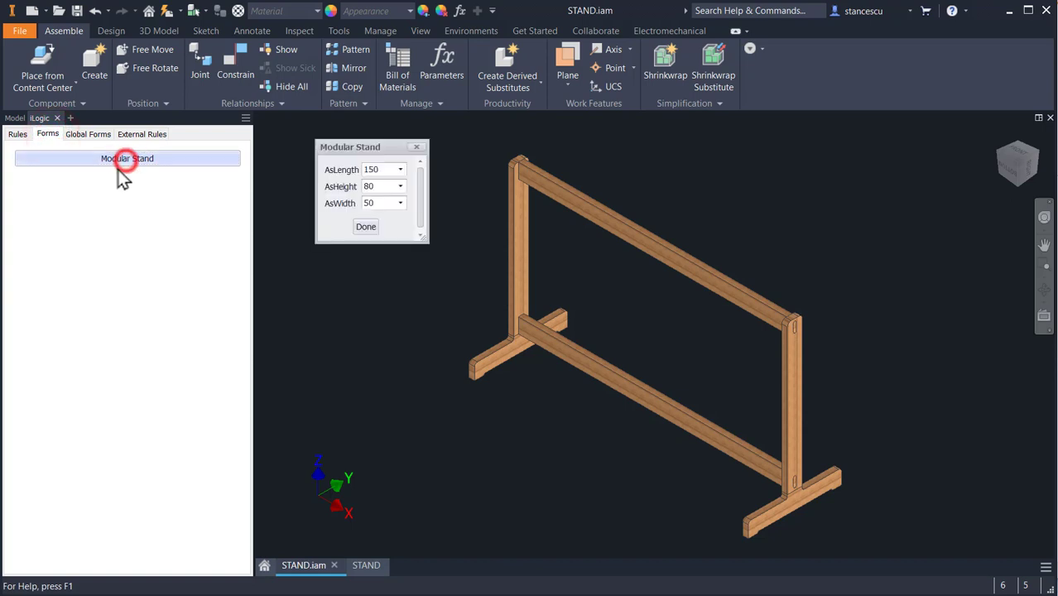
click(400, 188)
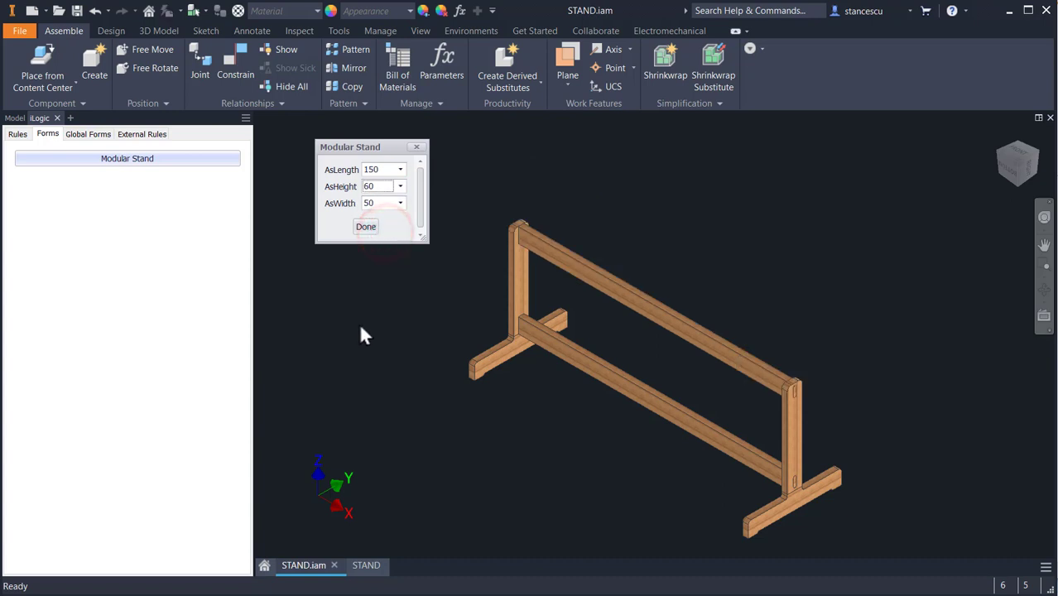
click(366, 227)
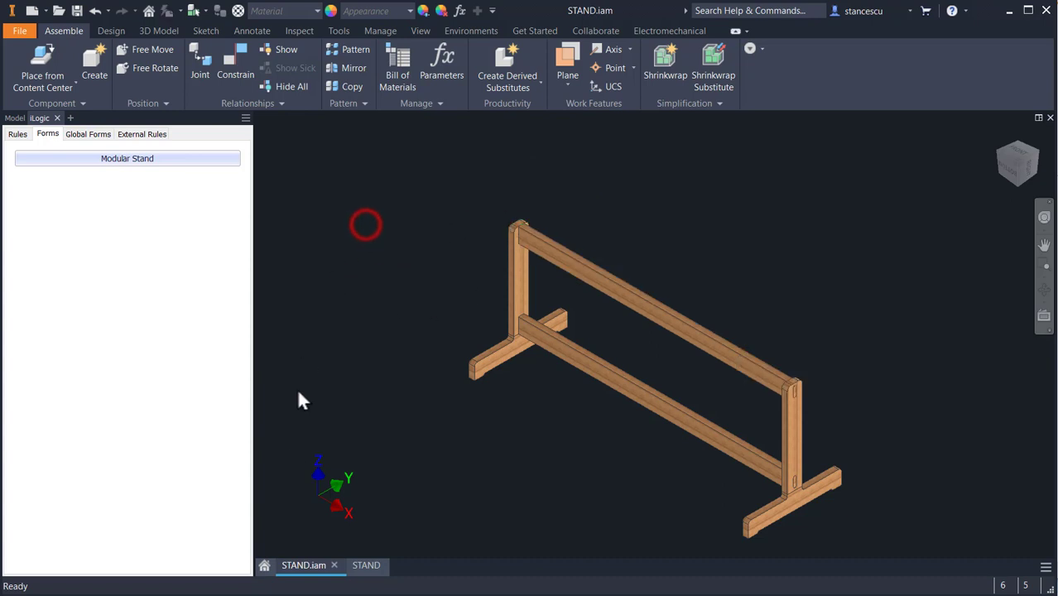
- Switch to the STAND drawing and move the overall height dimension slightly closer to the side view
click(365, 570)
drag(771, 383, 793, 340)
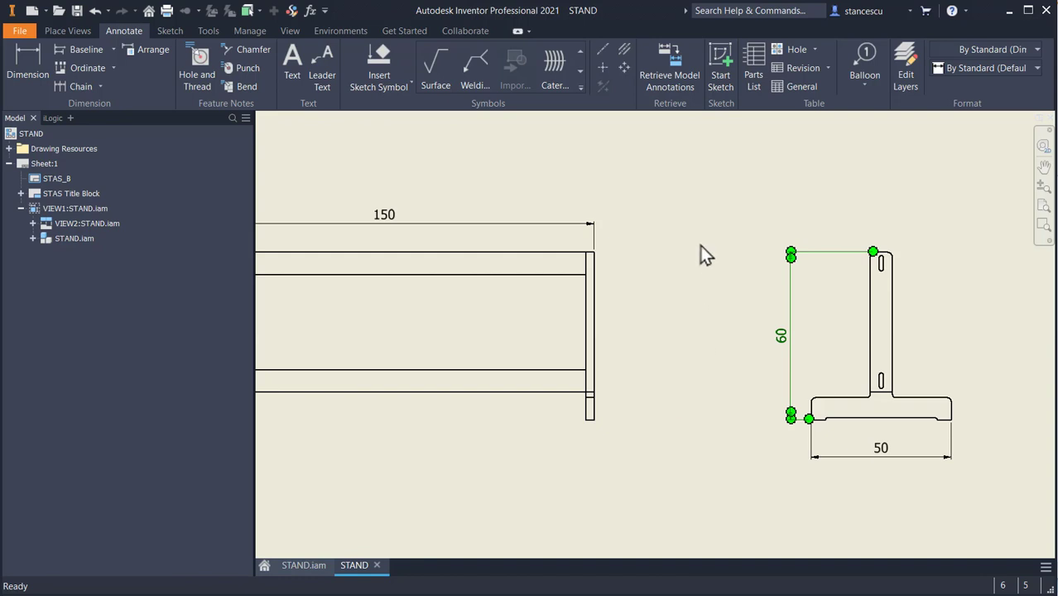
click(806, 165)
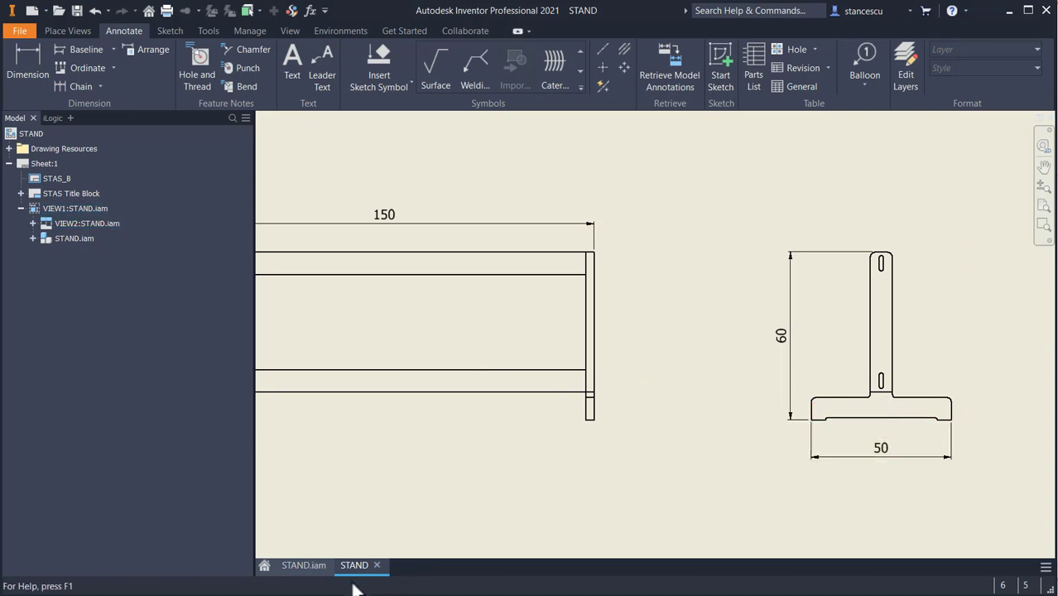
- Set AsHeight to 80 in the assembly's Modular Stand form and check the whole STAND drawing sheet
click(306, 568)
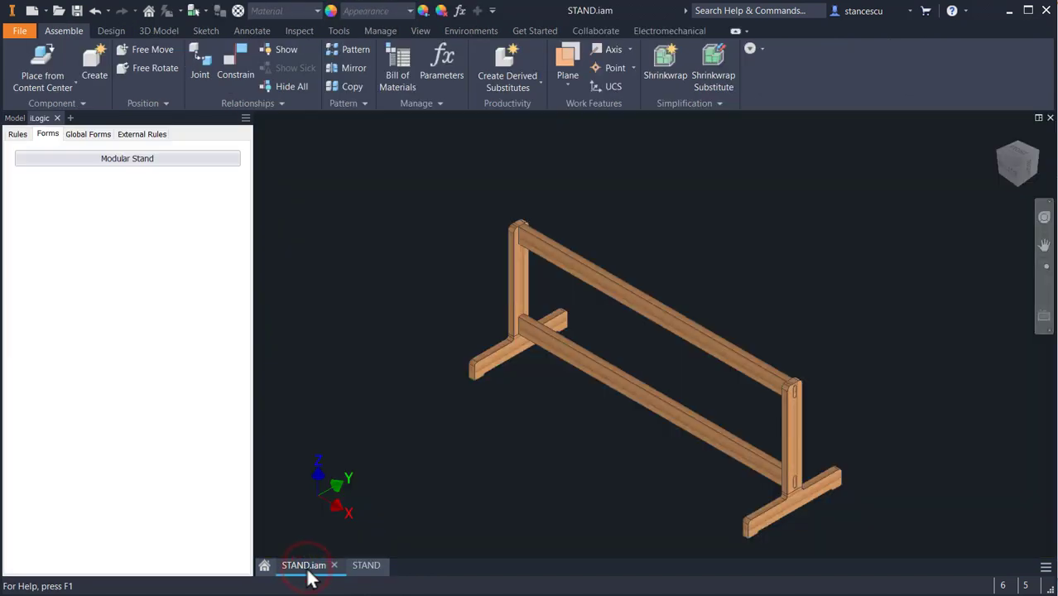
click(141, 159)
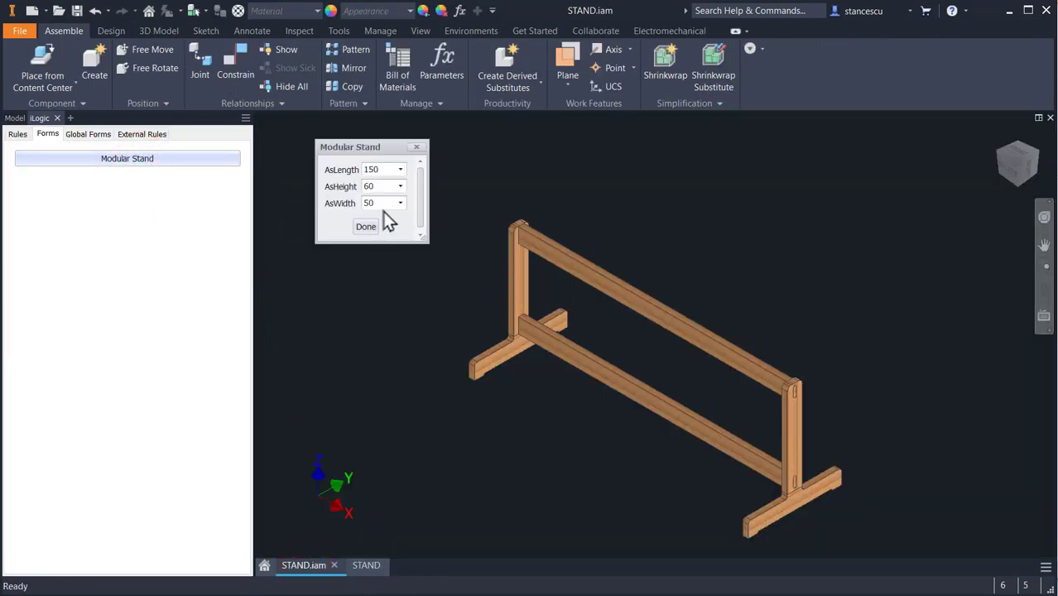
click(401, 187)
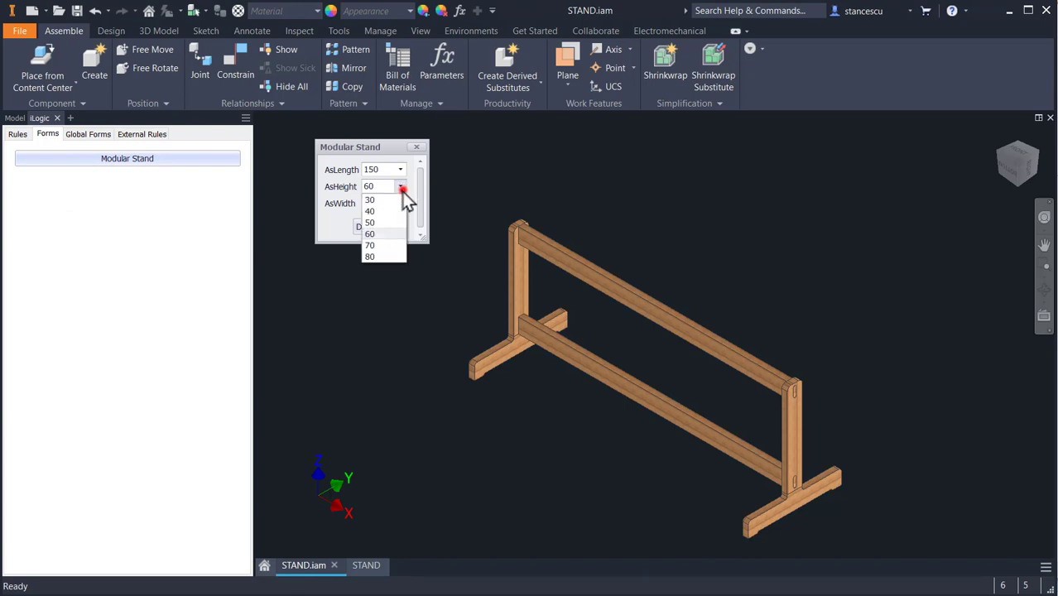
click(384, 257)
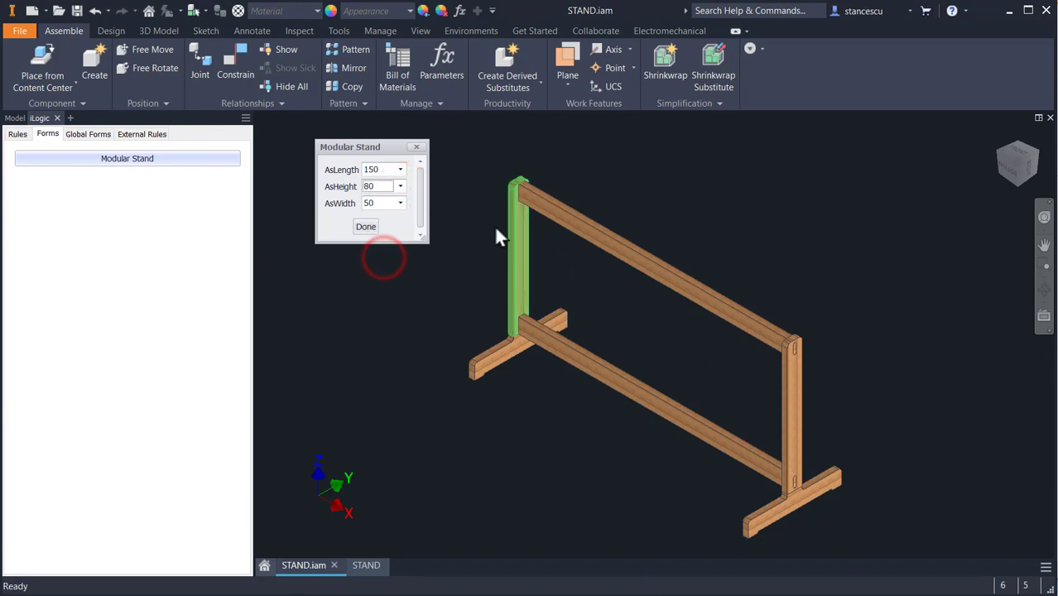
click(364, 565)
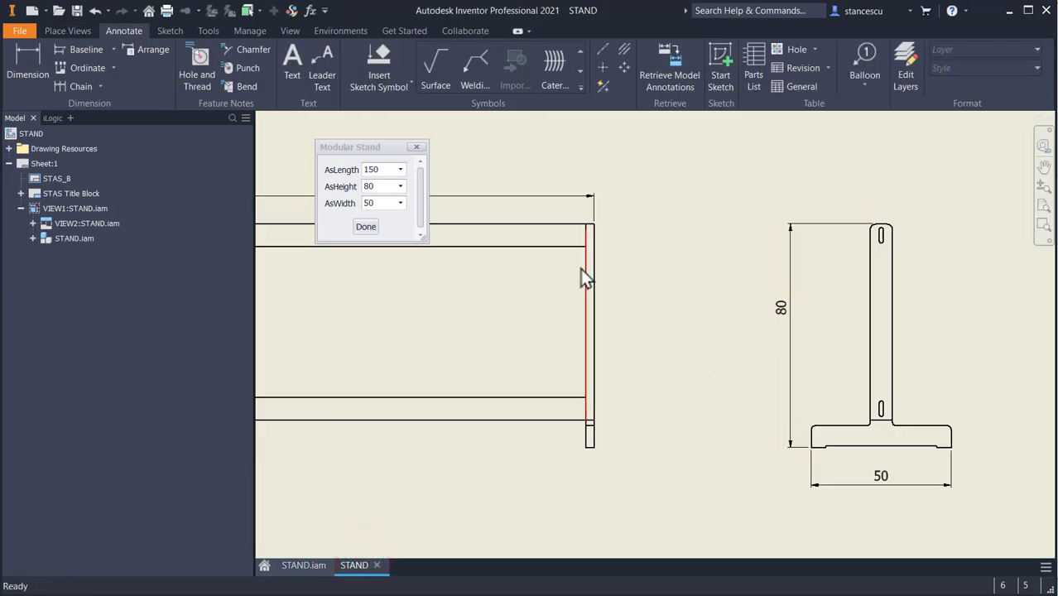
click(364, 227)
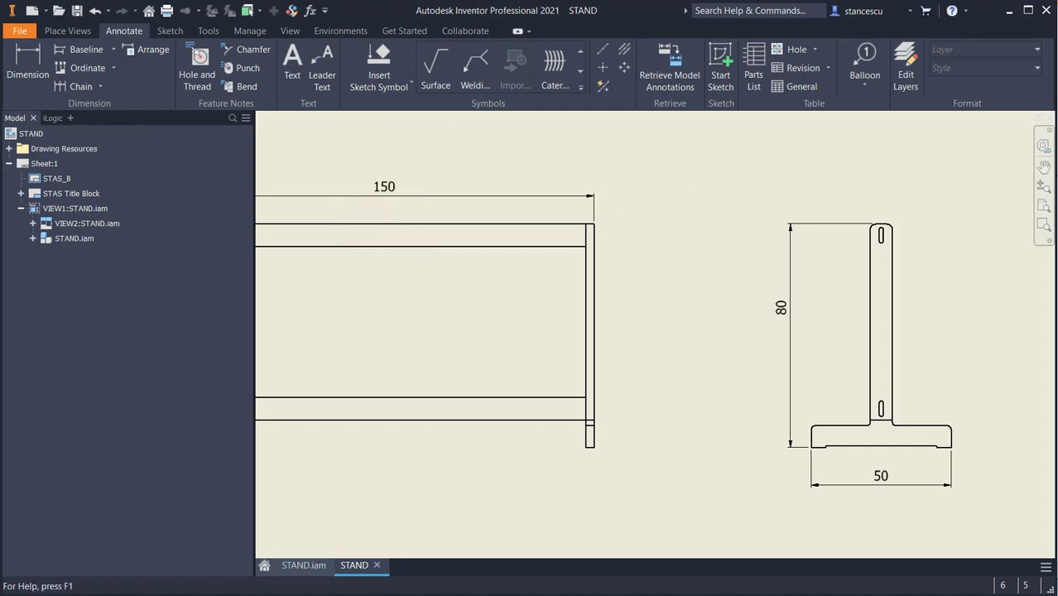
click(675, 424)
key(Home)
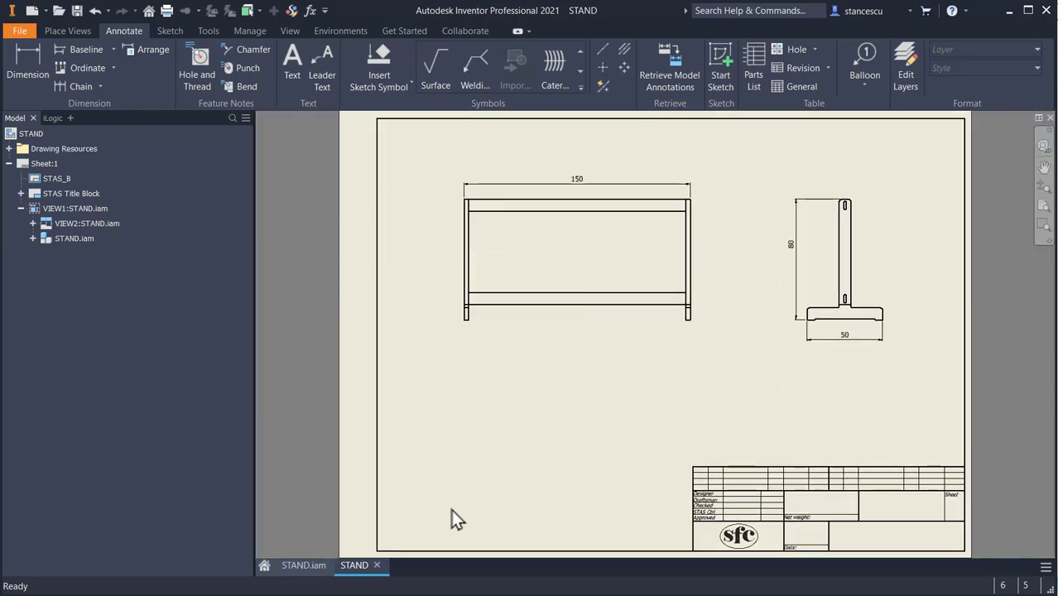
- Save the STAND.iam assembly together with its BASE-01, CROSSBAR-01 and POLE-01 parts
click(304, 566)
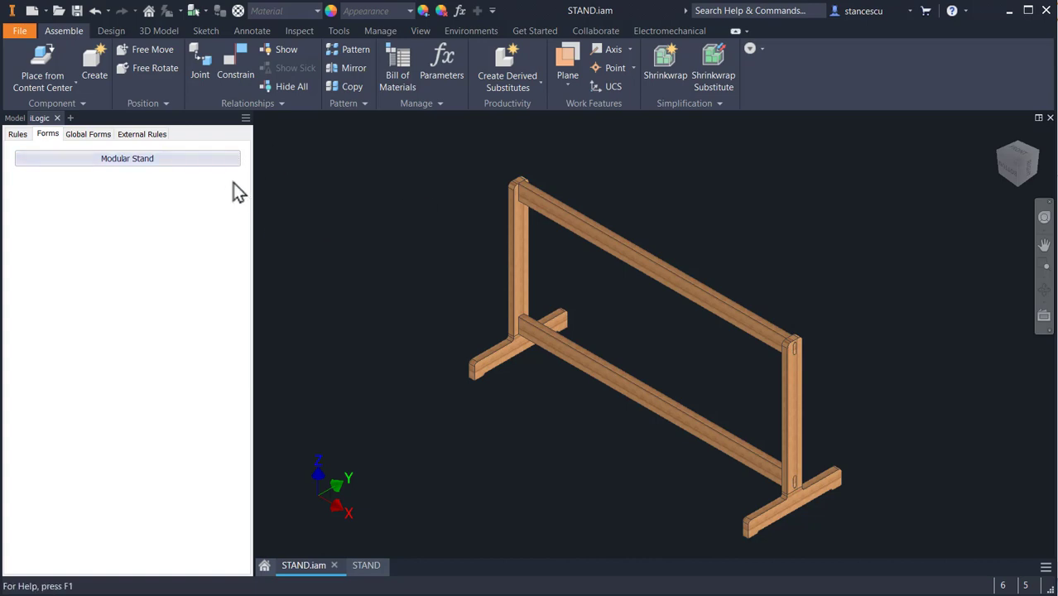
click(76, 11)
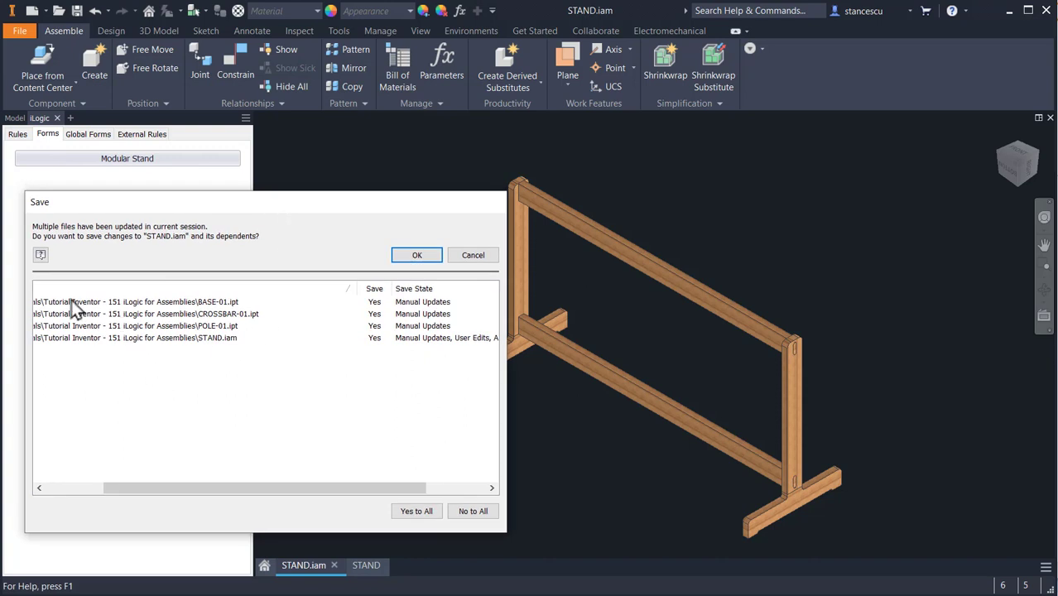
click(409, 255)
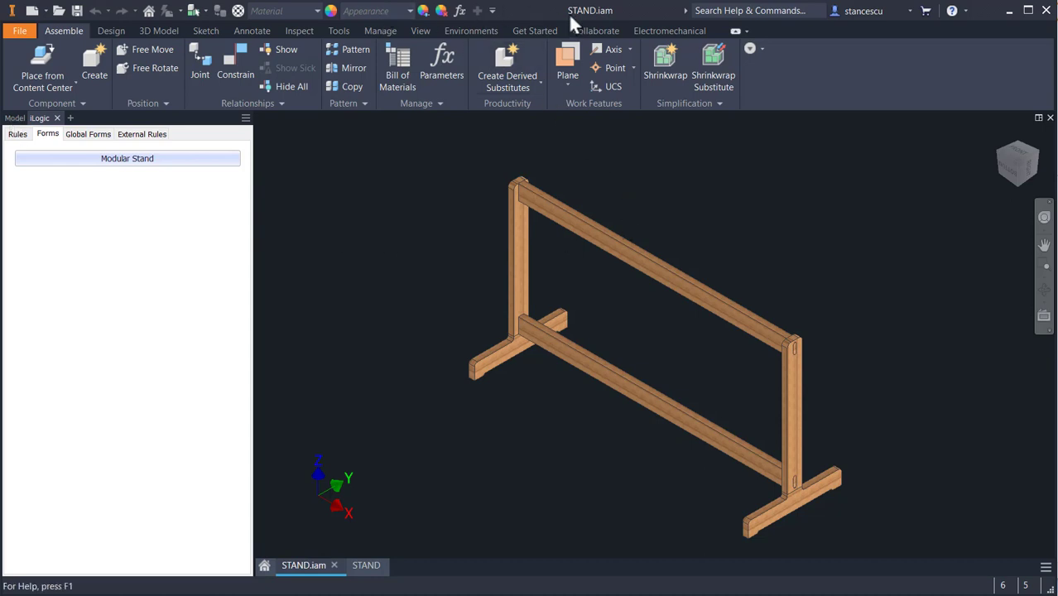
click(15, 119)
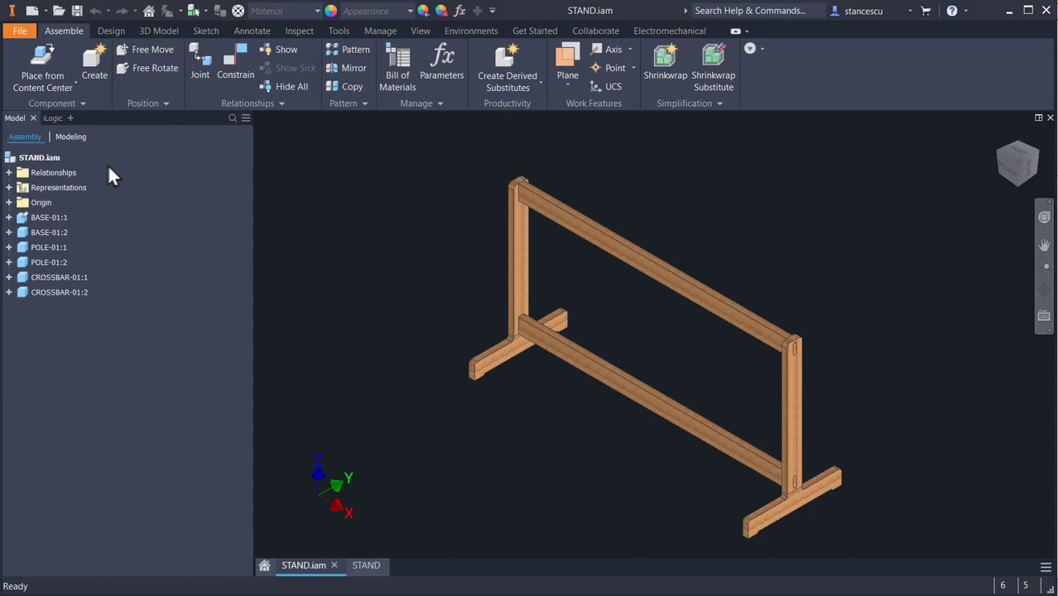
click(49, 117)
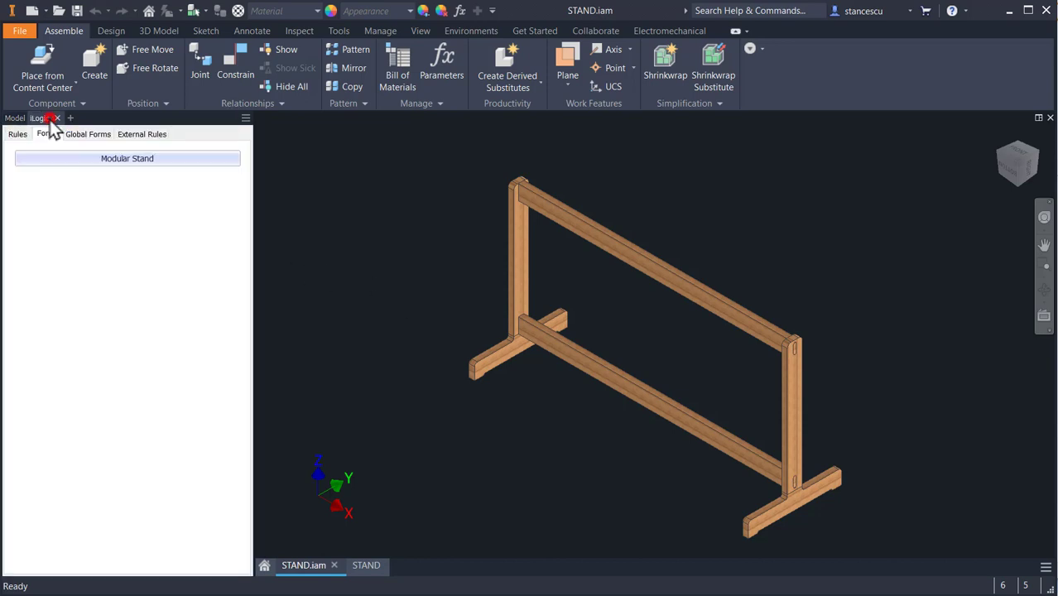
click(138, 158)
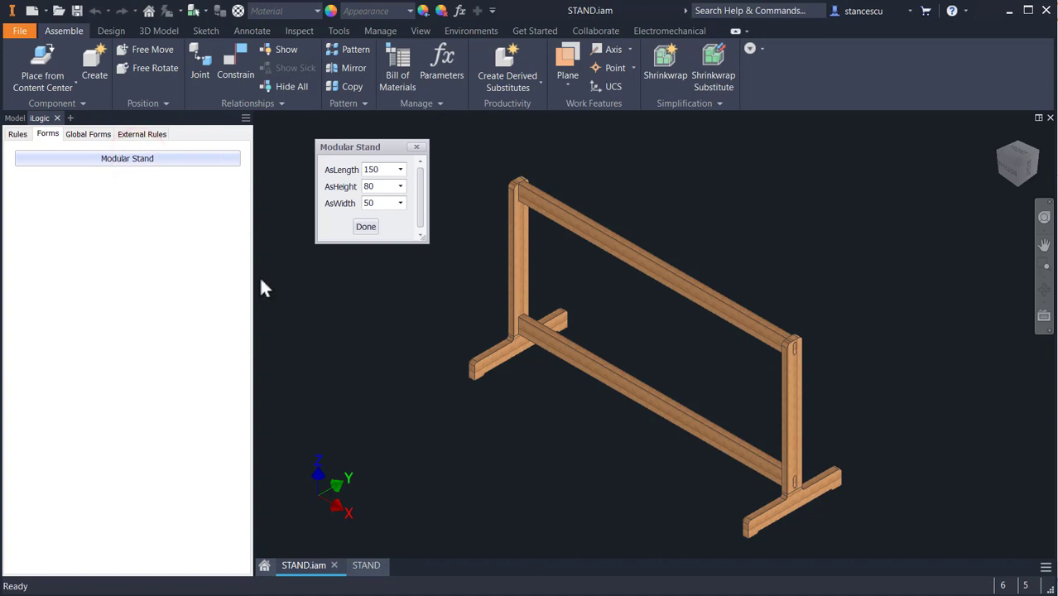
click(364, 226)
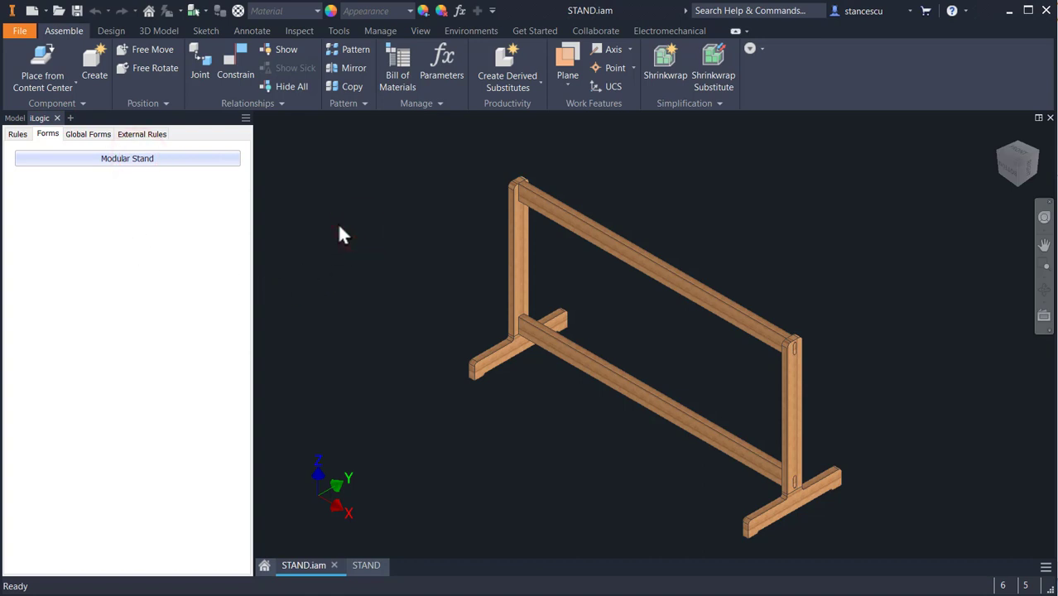
- Add a new iLogic rule named TrigRule to the STAND.iam assembly
click(16, 137)
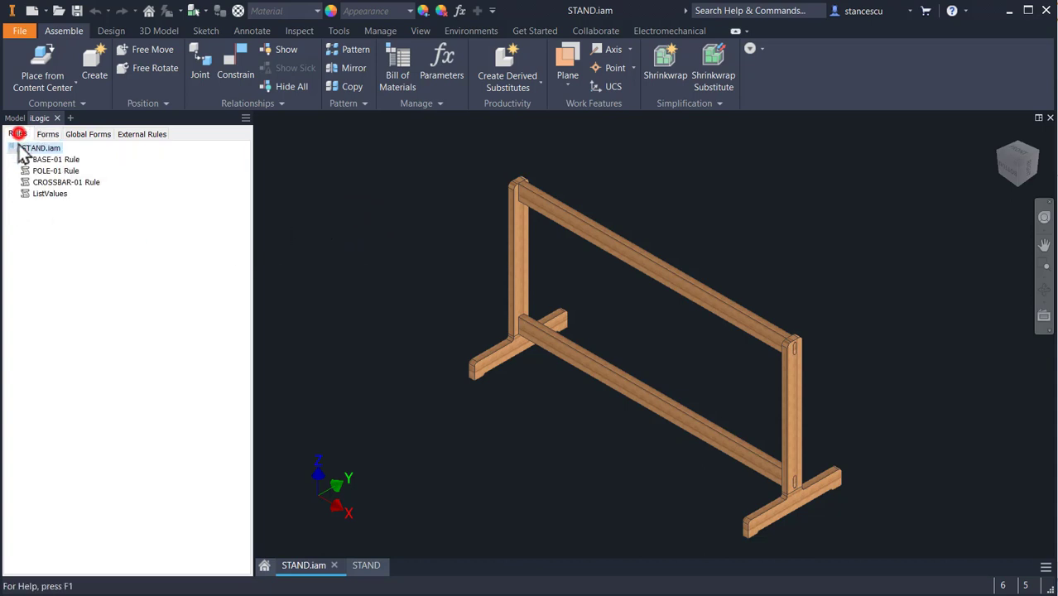
right_click(73, 248)
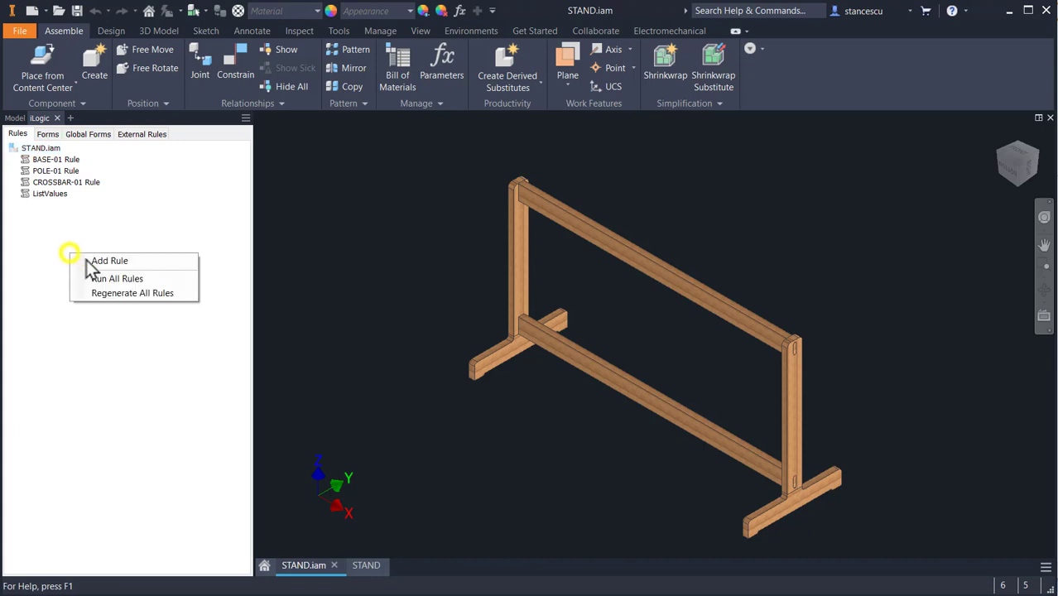
click(111, 260)
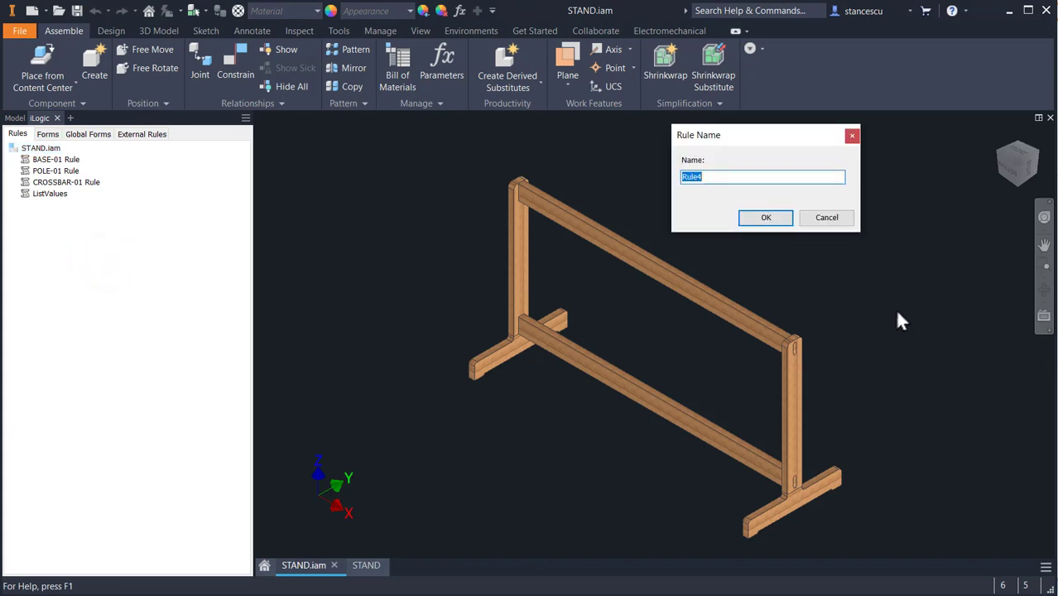
text(TrigRu)
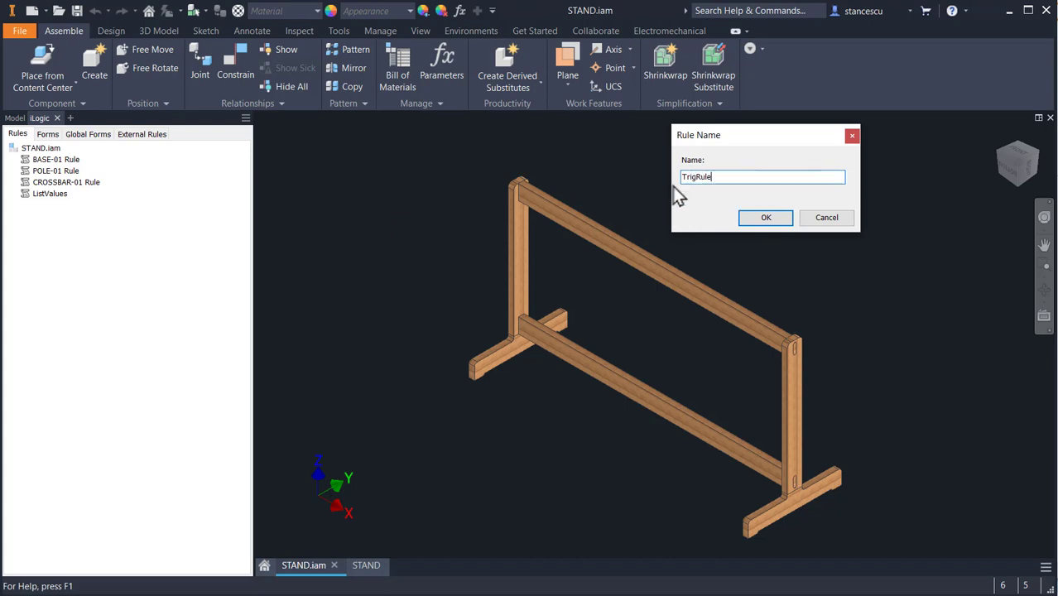
click(767, 218)
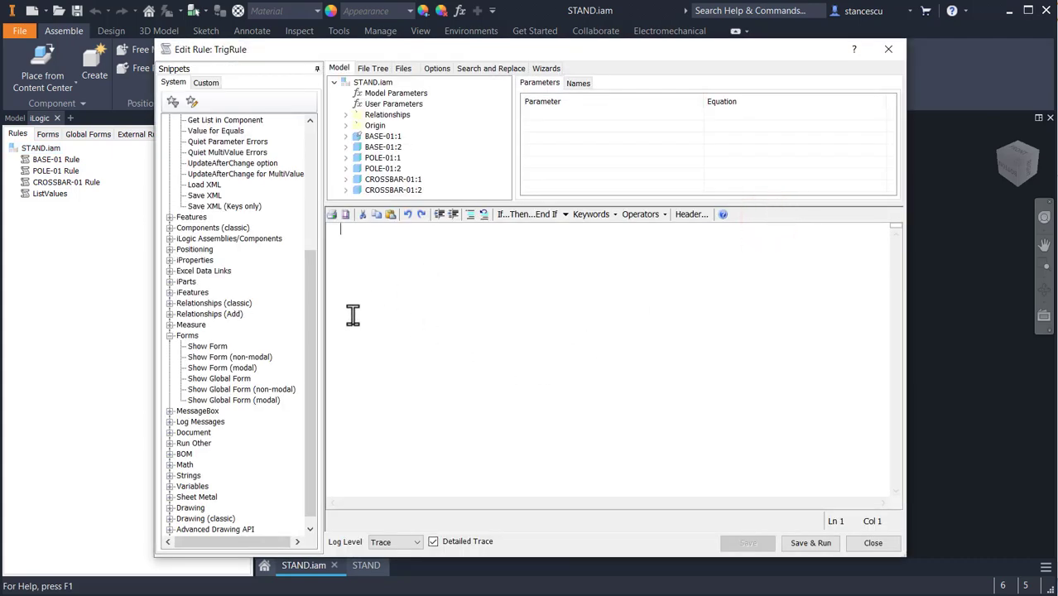
- Write TrigRule from the Show Form snippet as iLogicForm.Show("Modular Stand"), save and run it, and dismiss the form
double_click(207, 348)
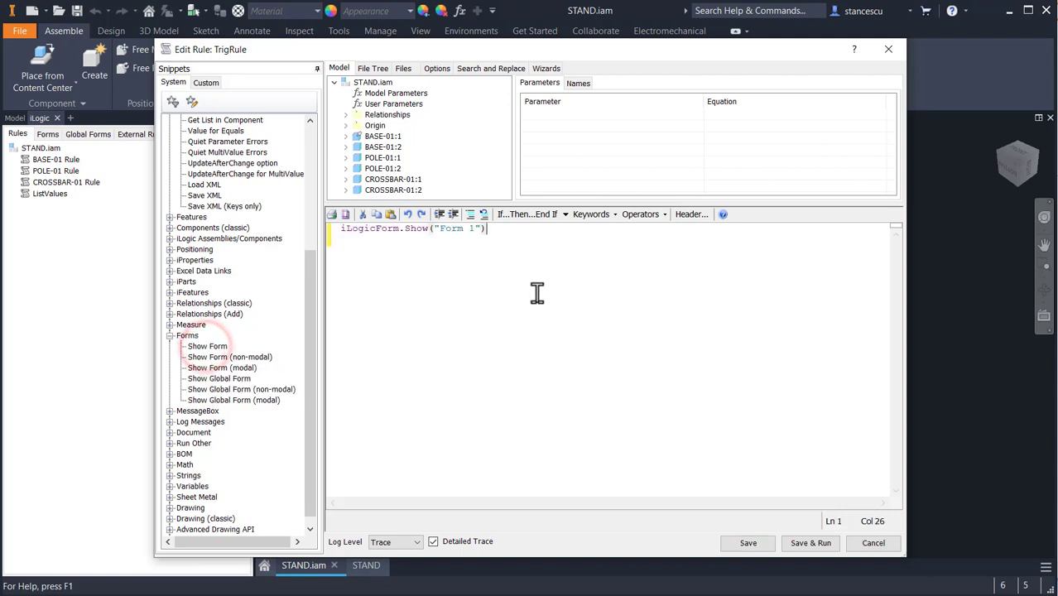
click(440, 228)
shift+click(473, 228)
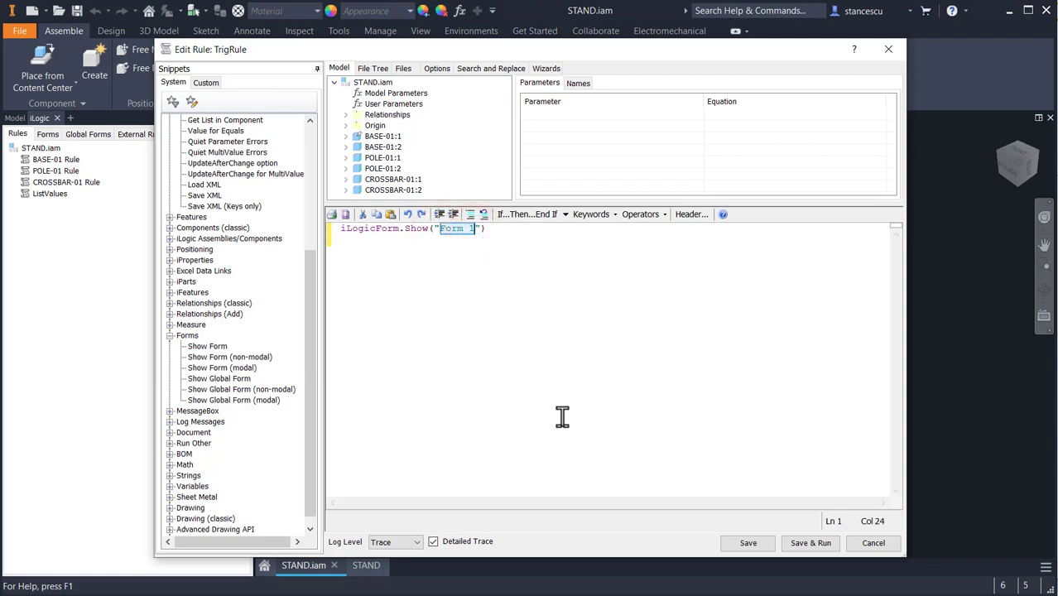
text(M)
text(odular Stand)
click(793, 547)
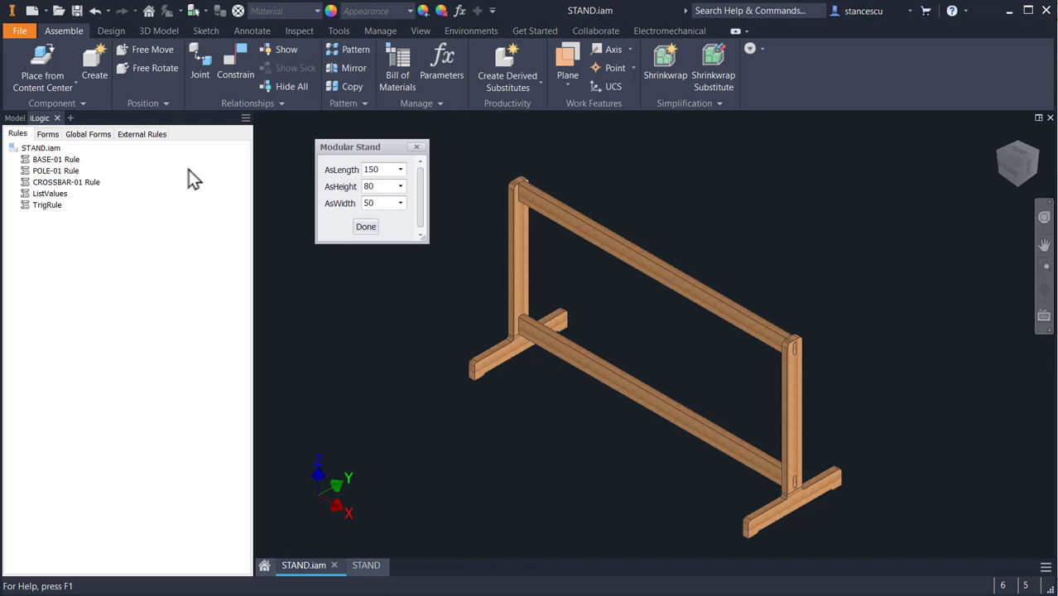
click(417, 147)
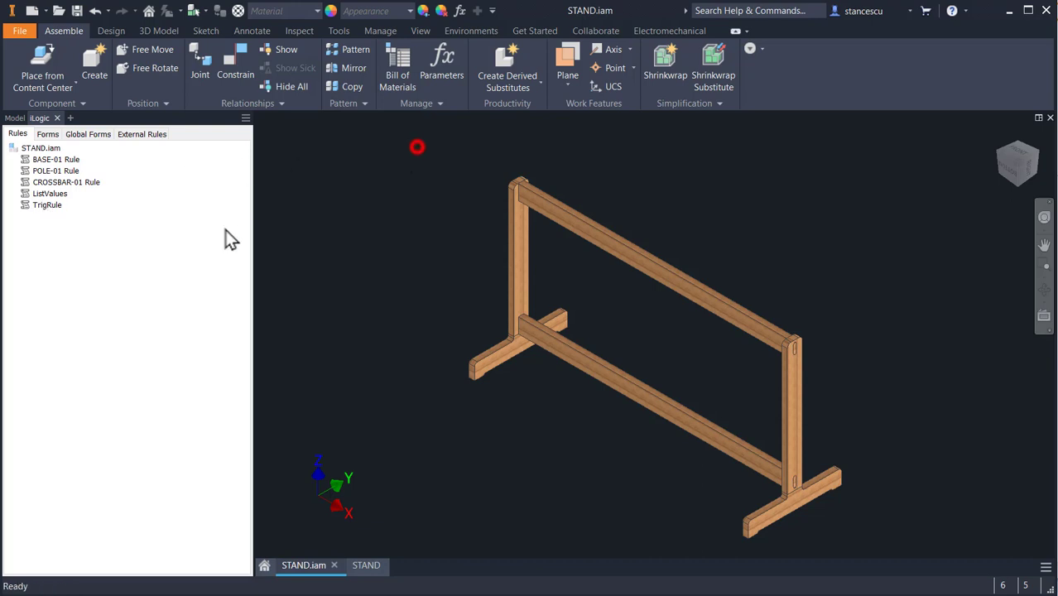
- Test TrigRule by running it from the assembly's rule list, and close the Modular Stand form
right_click(26, 208)
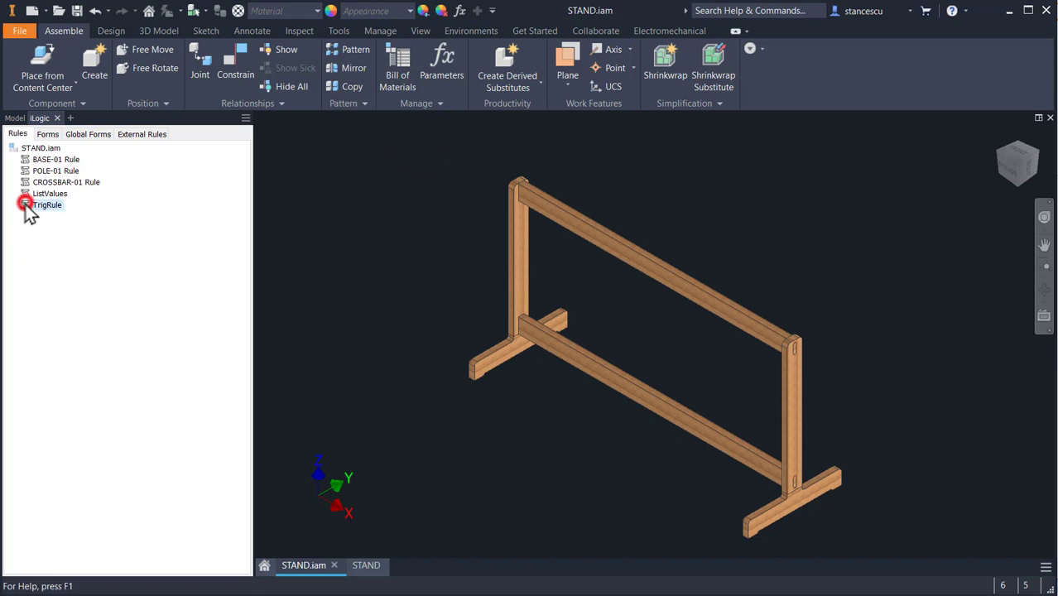
click(71, 209)
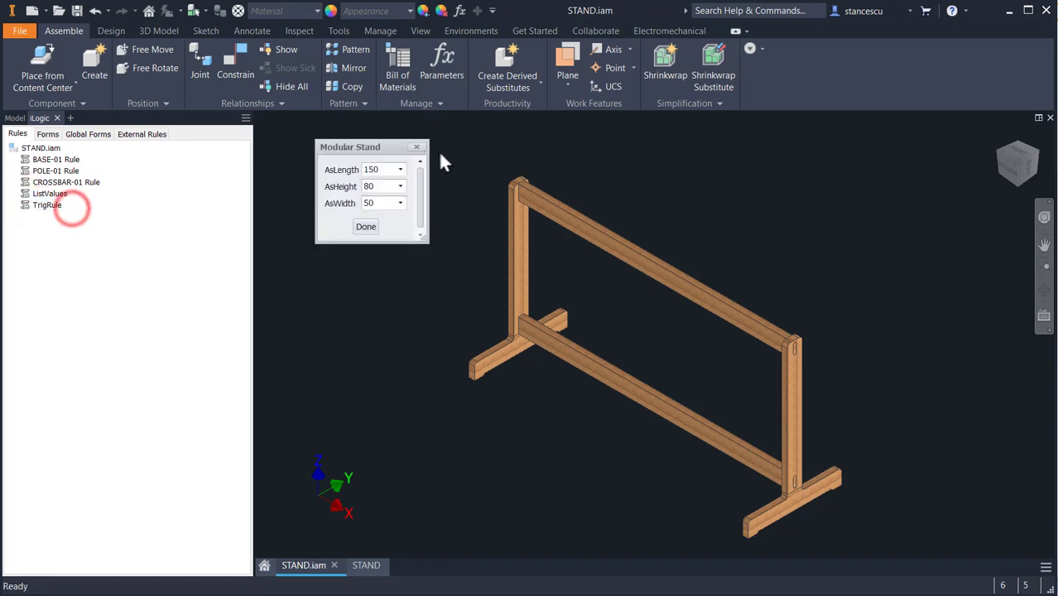
click(417, 147)
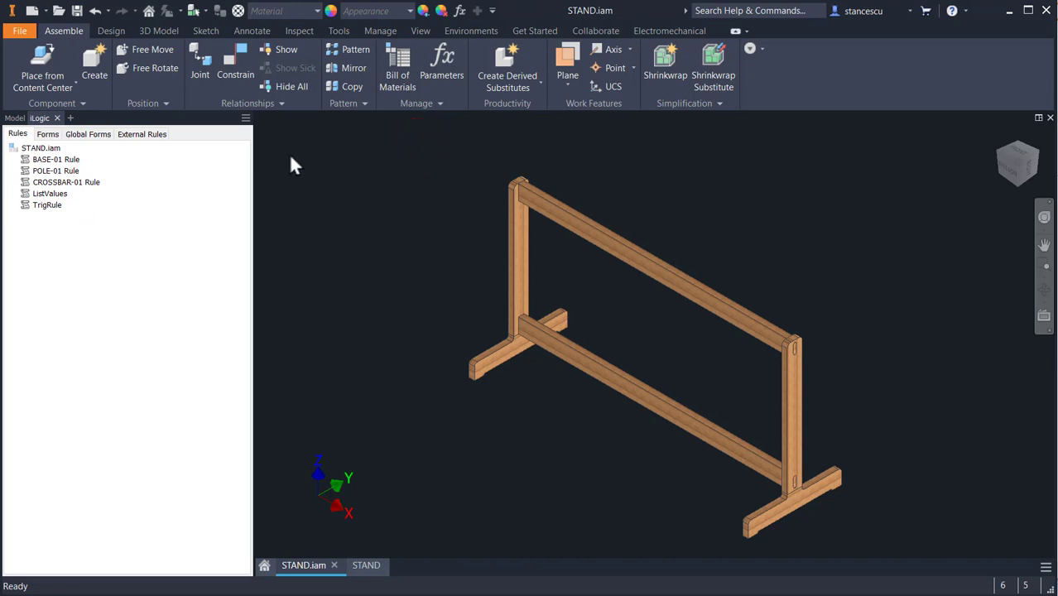
- Assign TrigRule to the After Open Document event in this document's iLogic event triggers
click(381, 32)
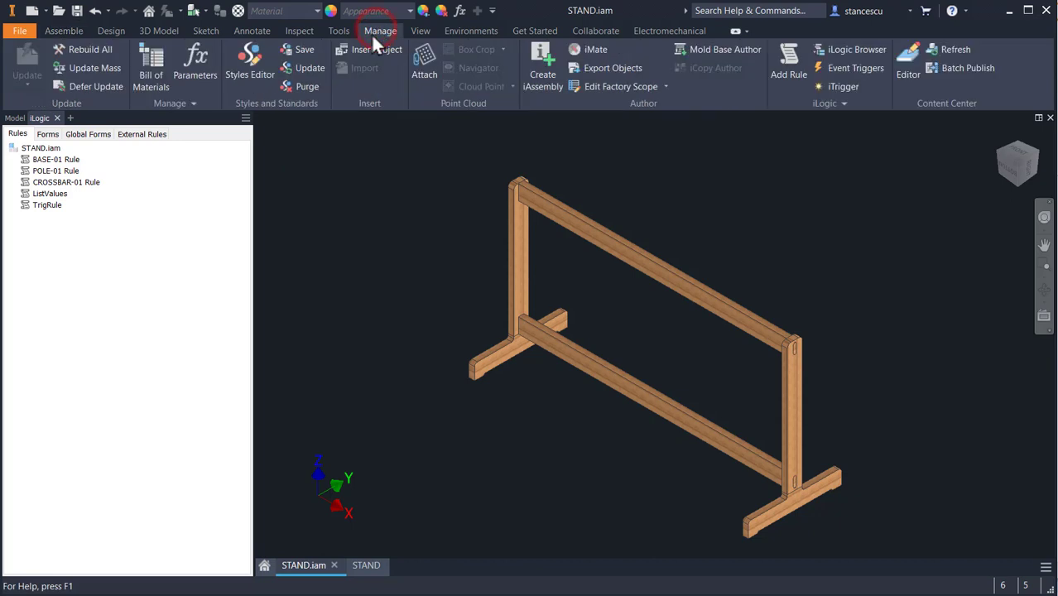
click(858, 69)
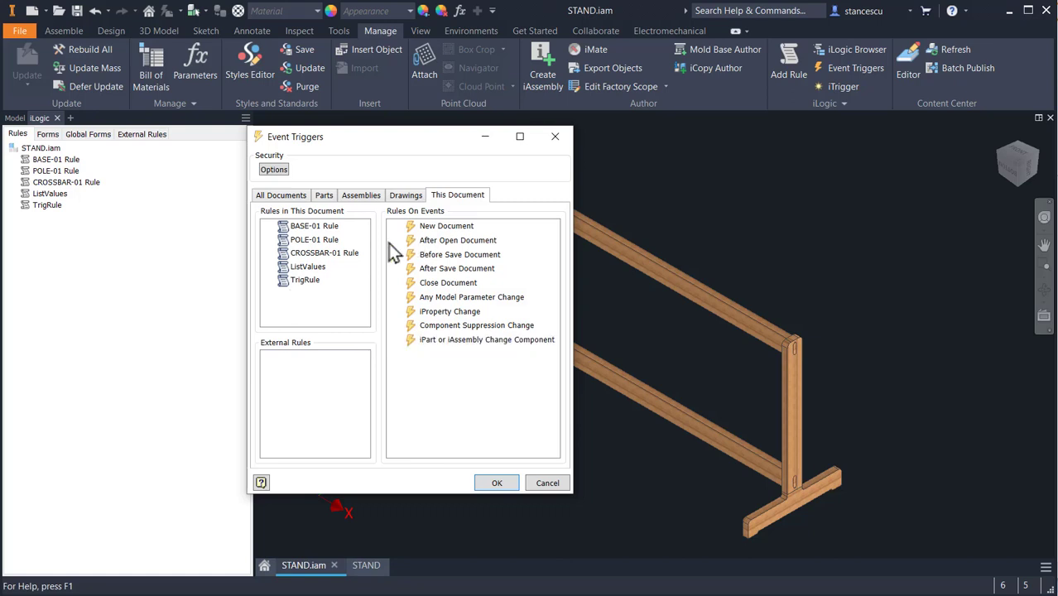
click(283, 281)
drag(285, 290, 445, 246)
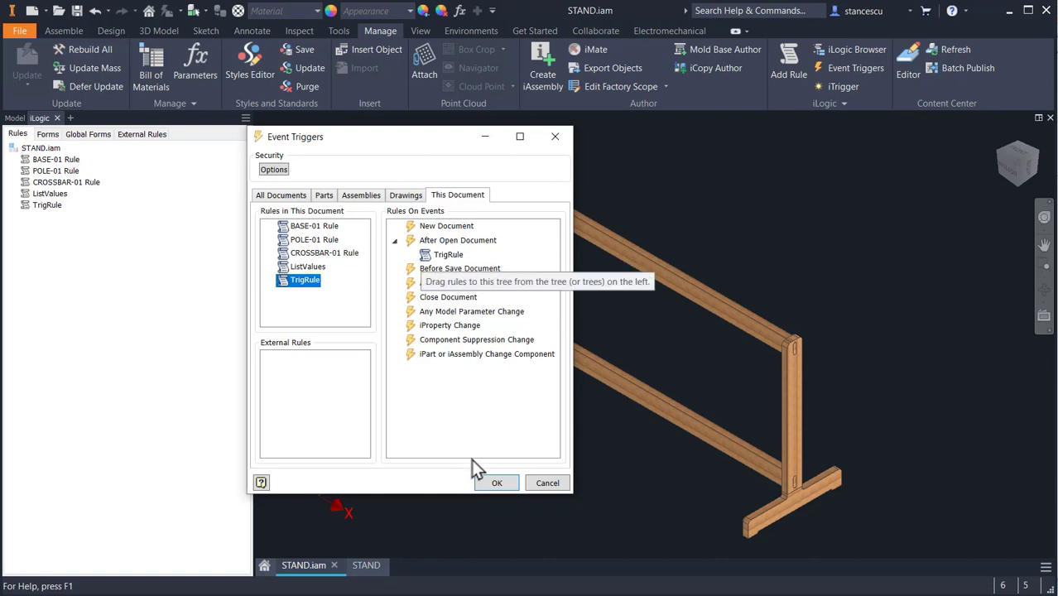
click(507, 483)
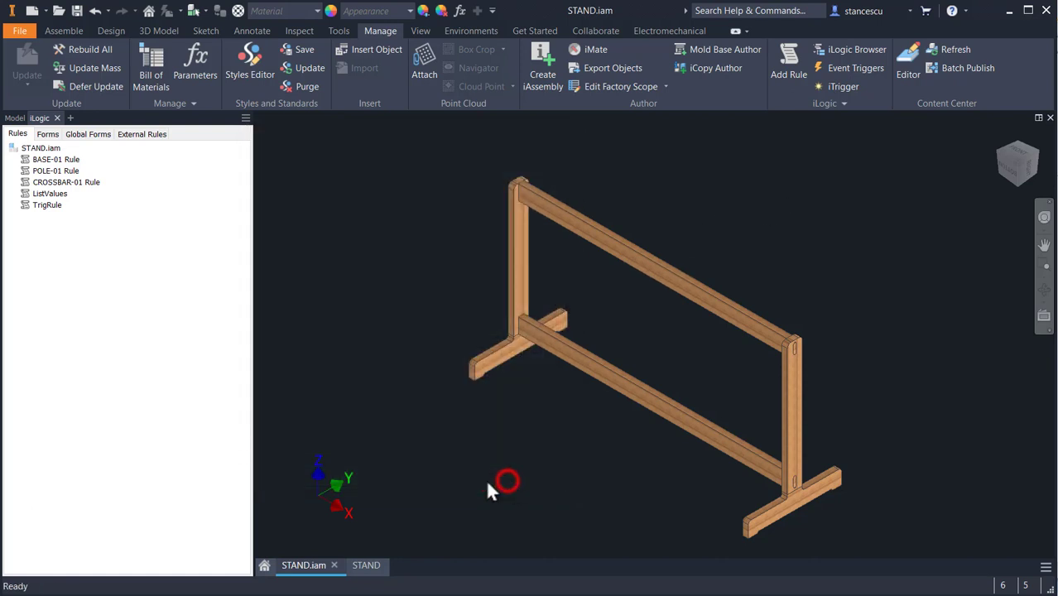
click(402, 172)
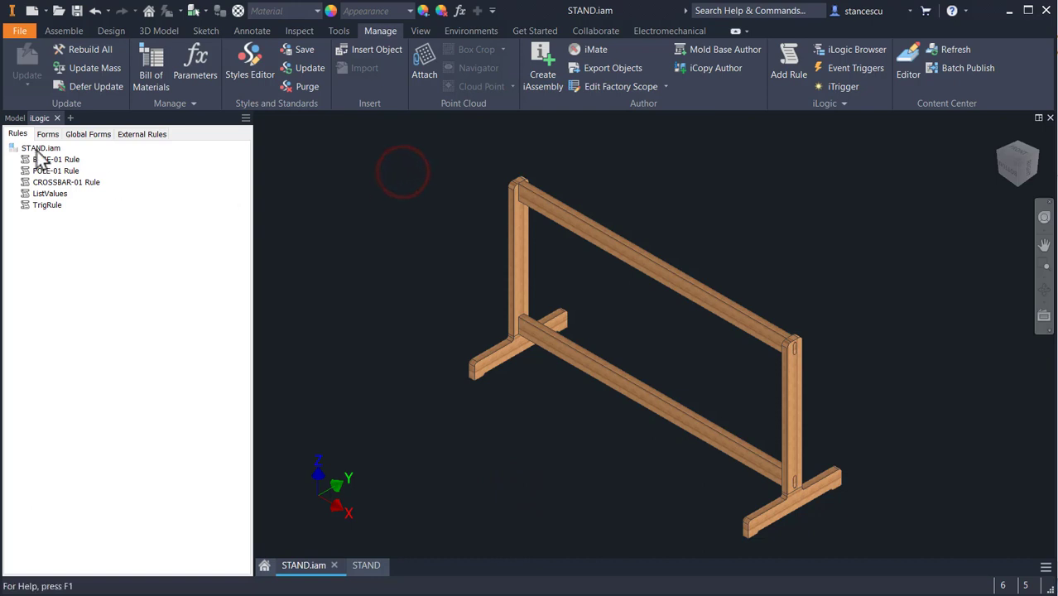
- Save and close the STAND.iam assembly, and close the drawing, saving it as STAND.idw
click(76, 12)
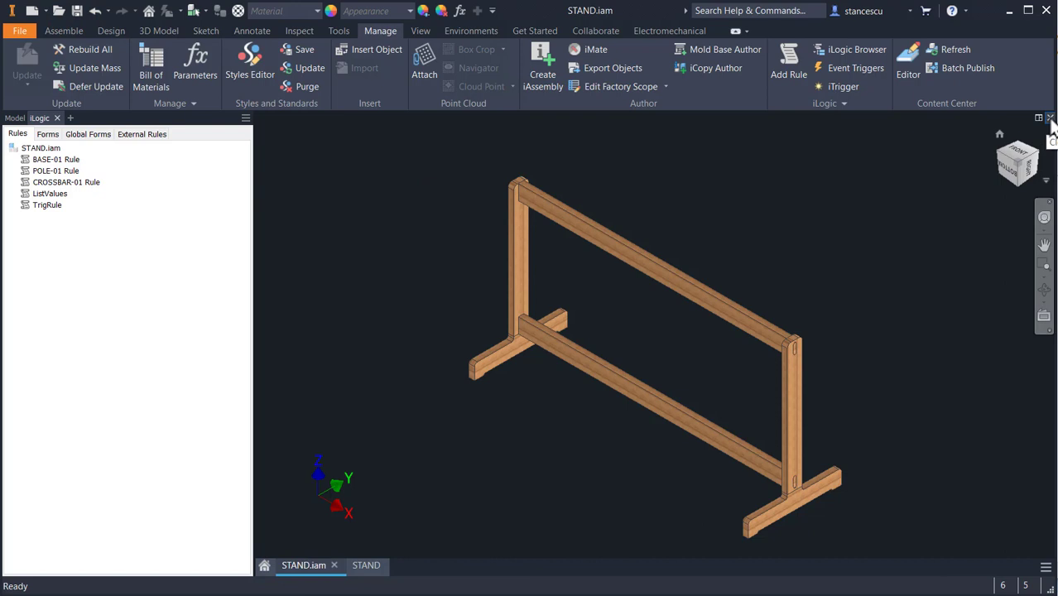
click(1051, 118)
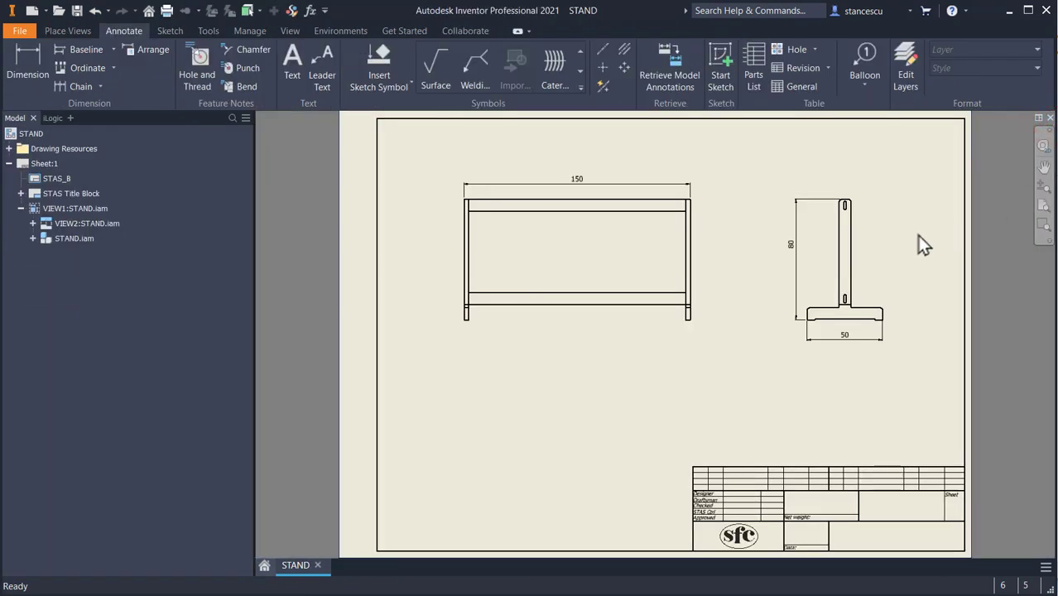
click(1051, 119)
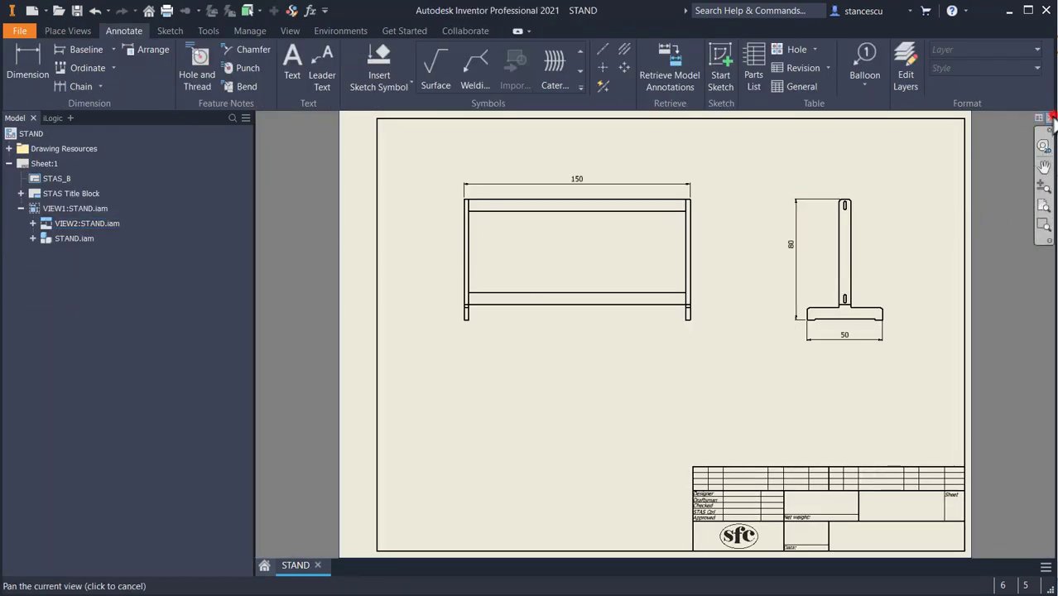
click(422, 335)
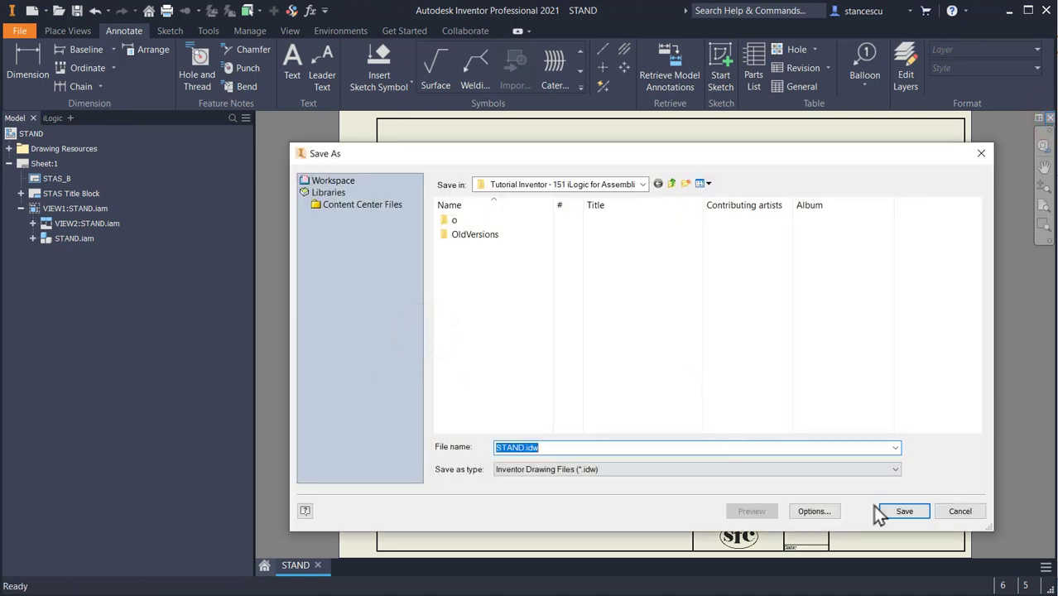
click(904, 511)
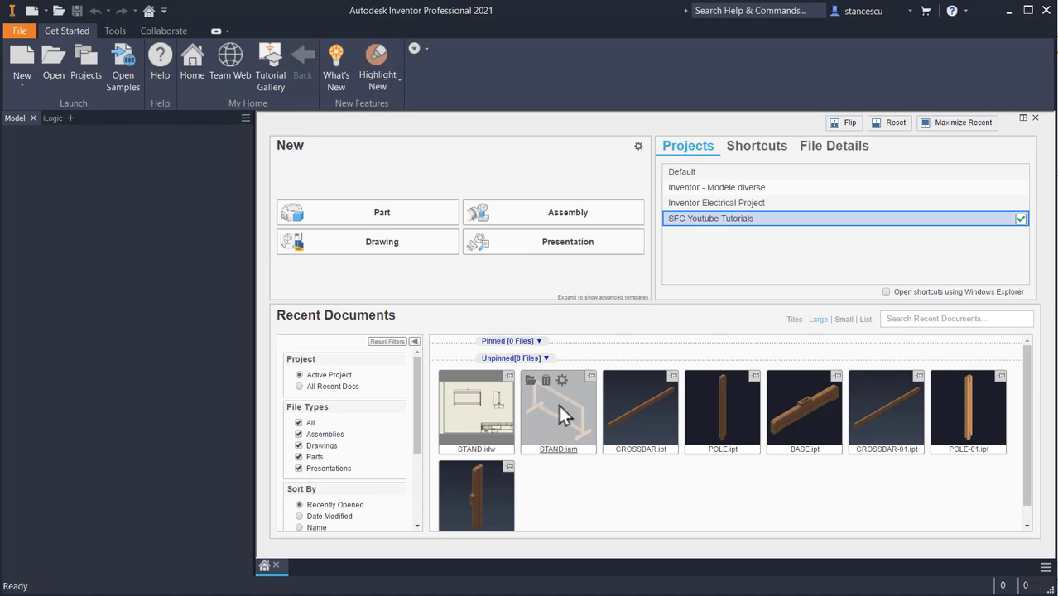
- Reopen STAND.iam from the recent documents, set AsHeight to 50 in the Modular Stand form, and finish the form
click(558, 405)
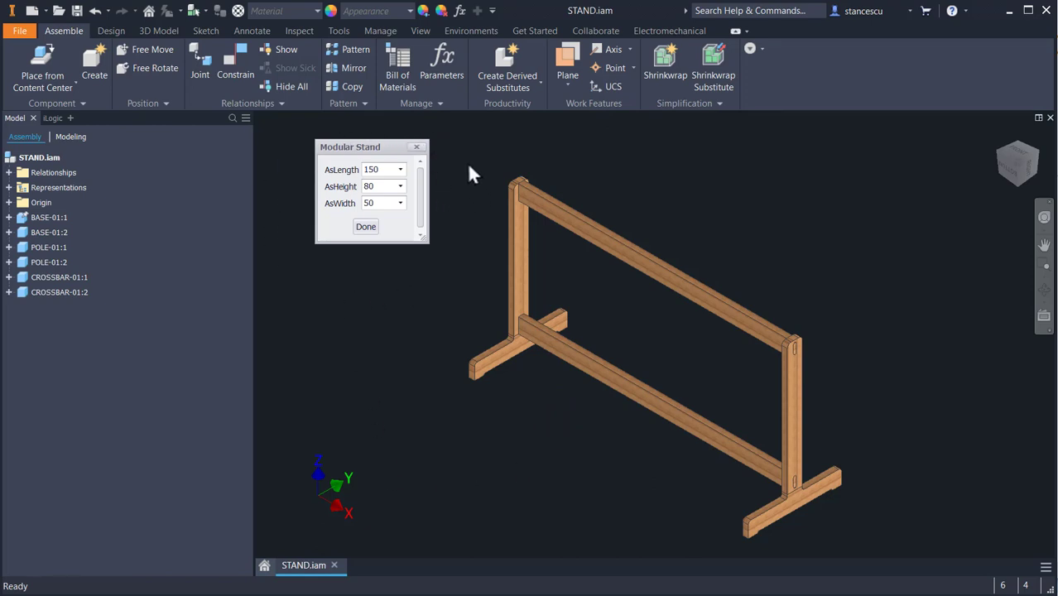
click(400, 187)
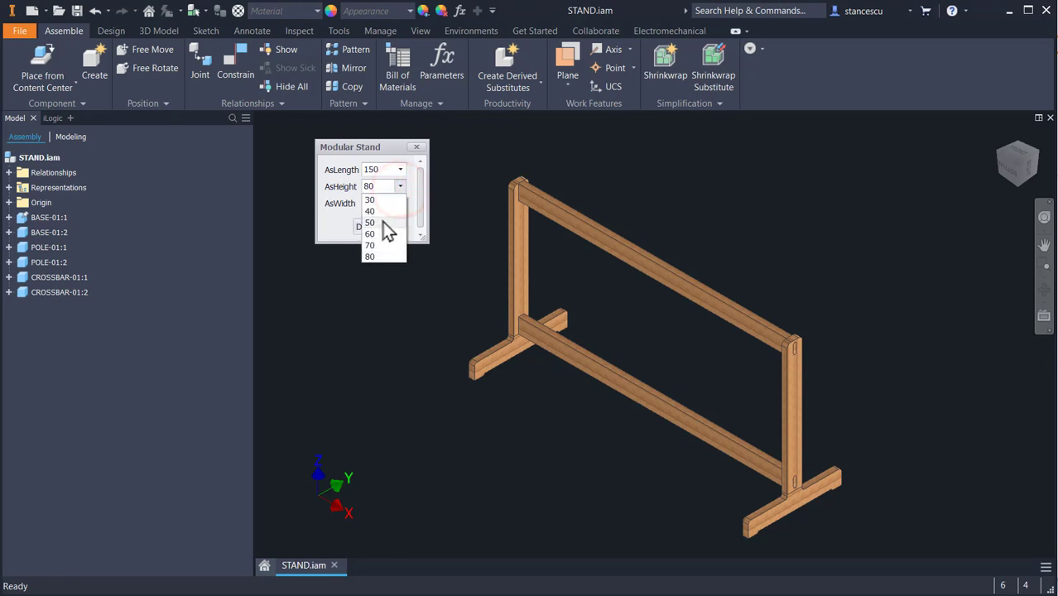
click(385, 222)
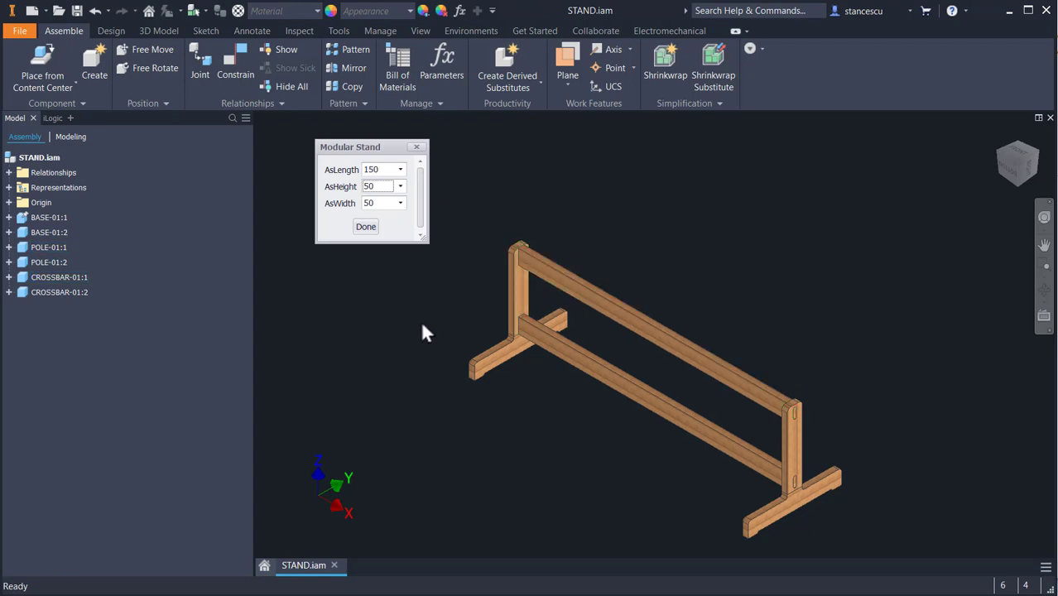
click(365, 228)
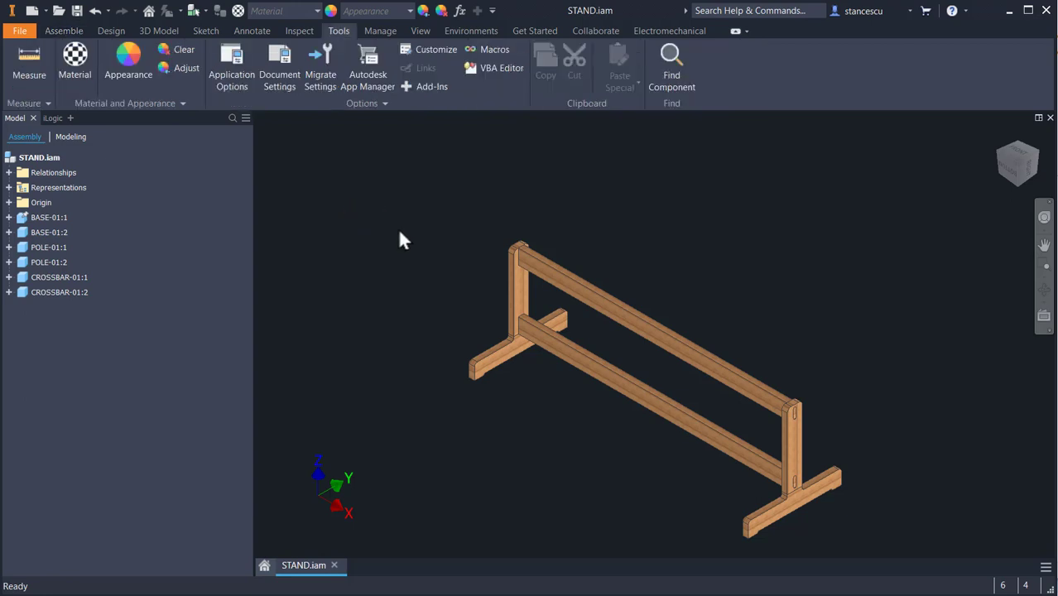